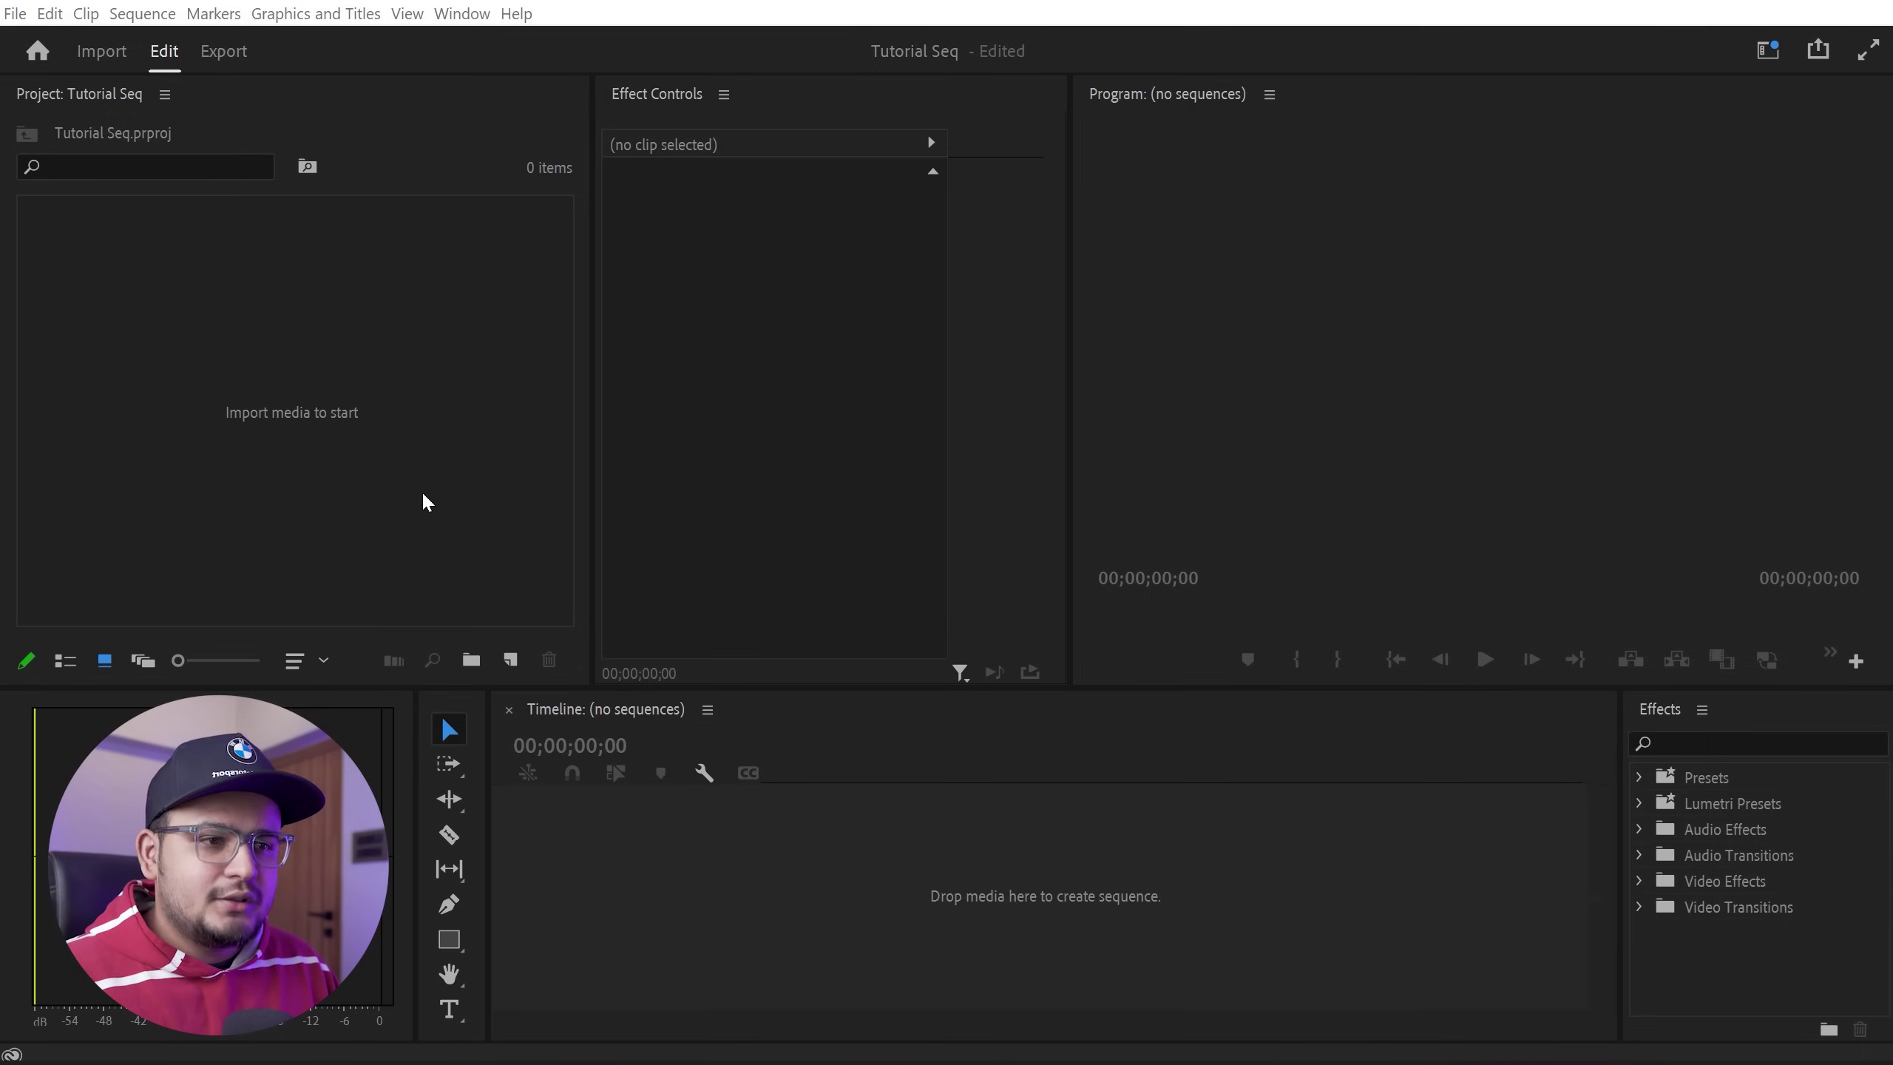
Open the New Sequence dialog via File > New > Sequence, proposing DSLR 1080p30 as Sequence 03.
click(510, 660)
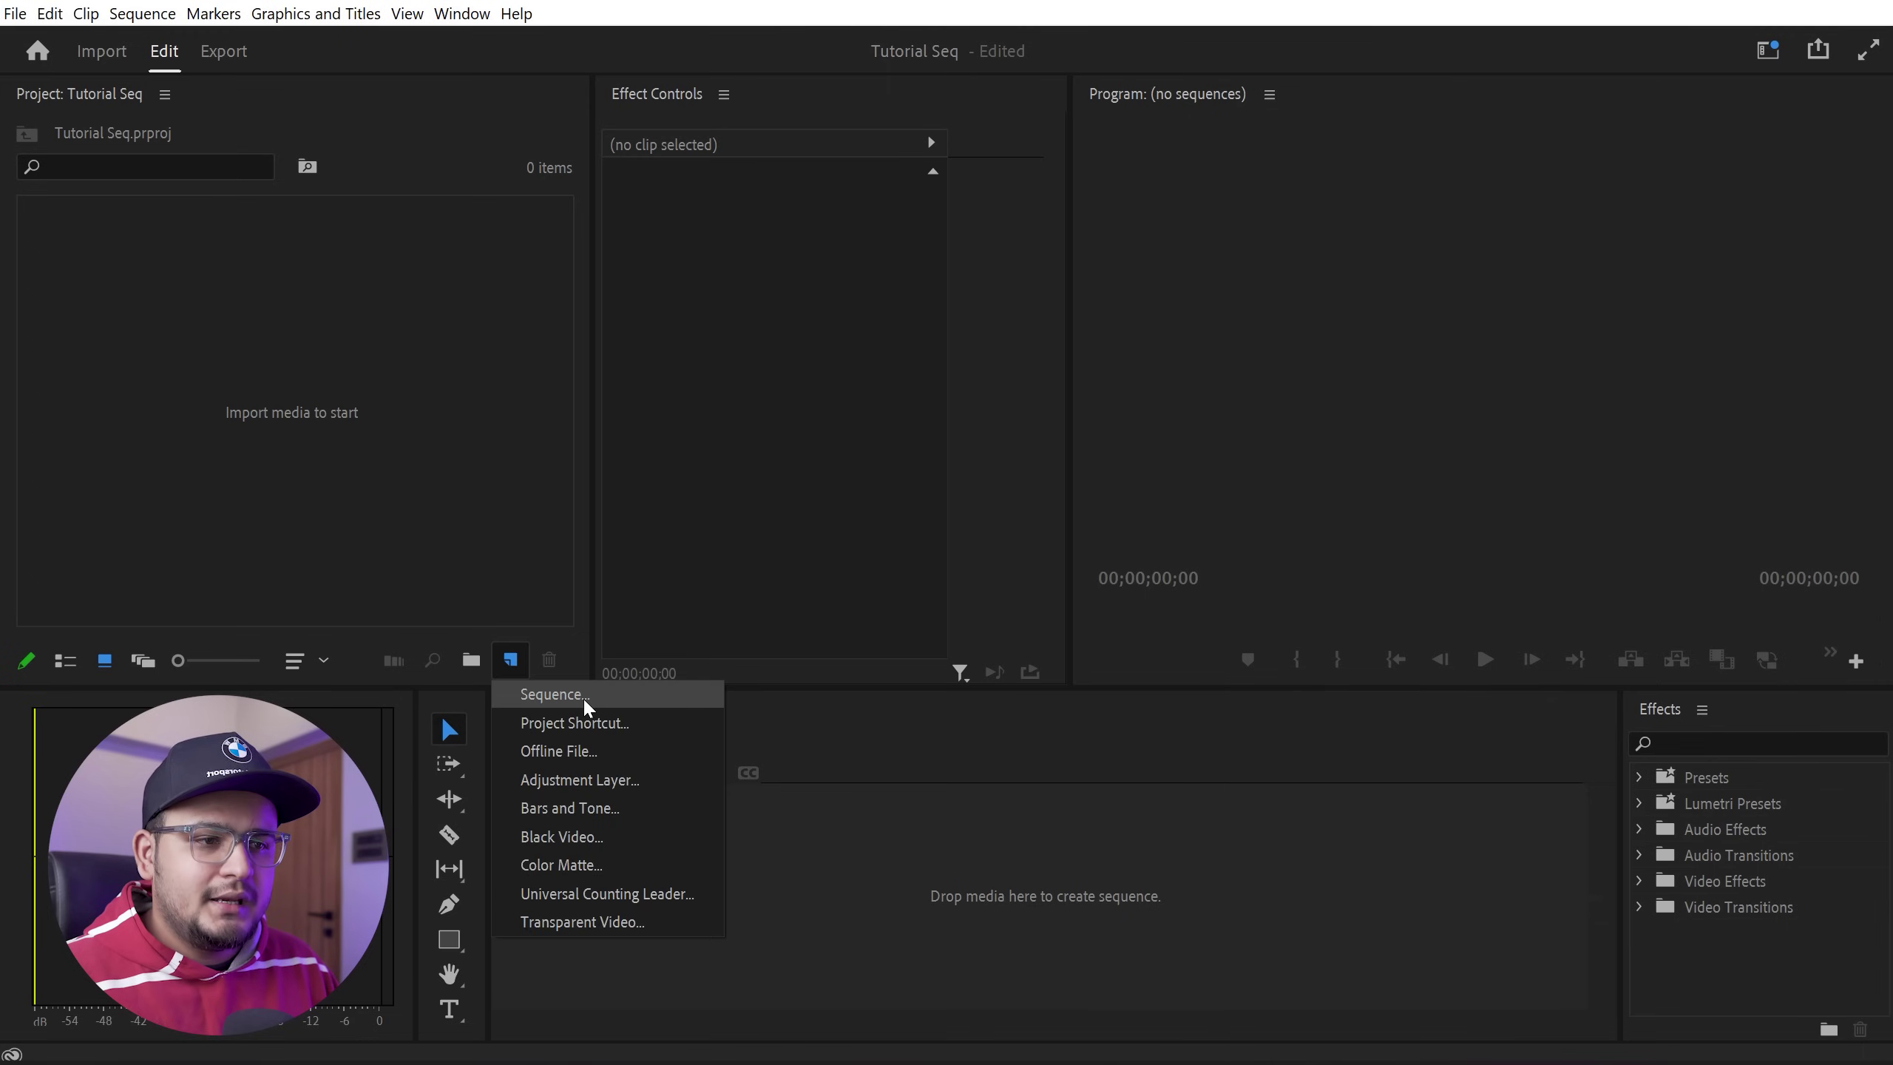
click(131, 262)
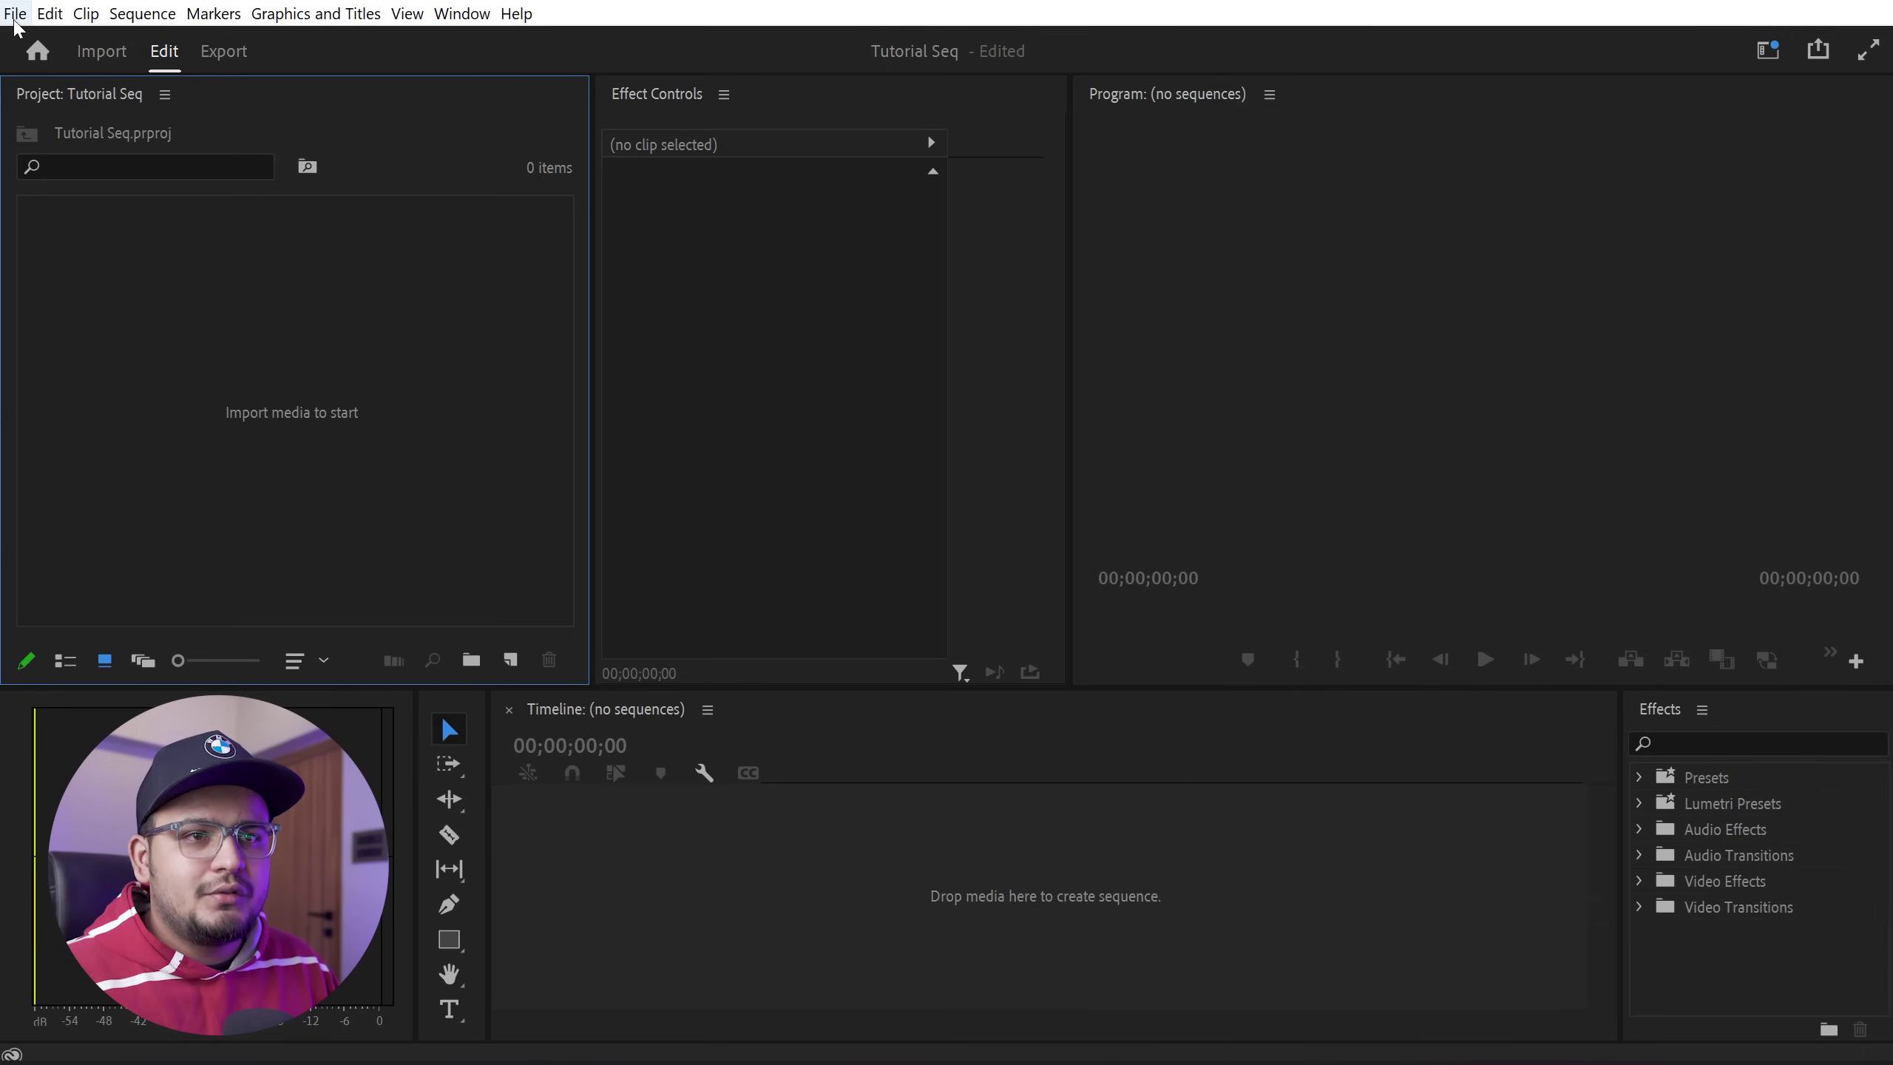
click(15, 16)
mouse_move(112, 40)
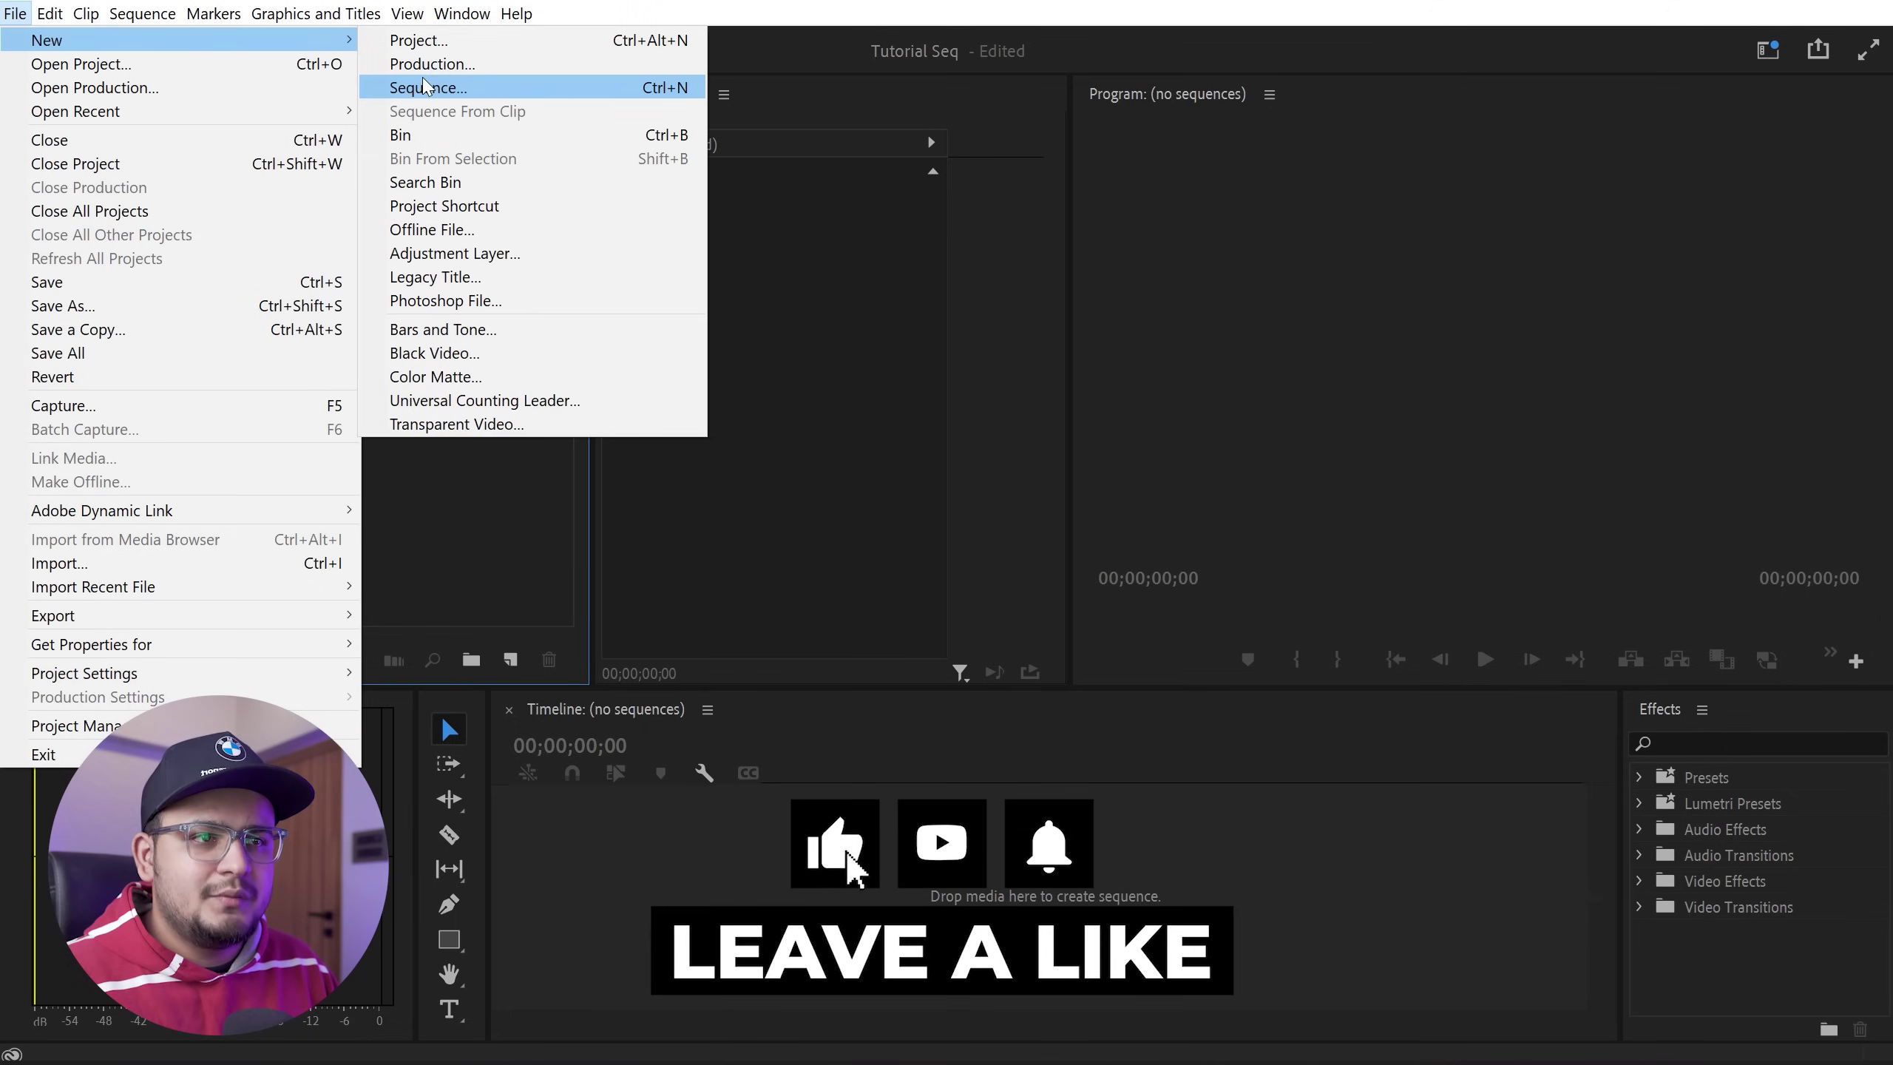
click(430, 511)
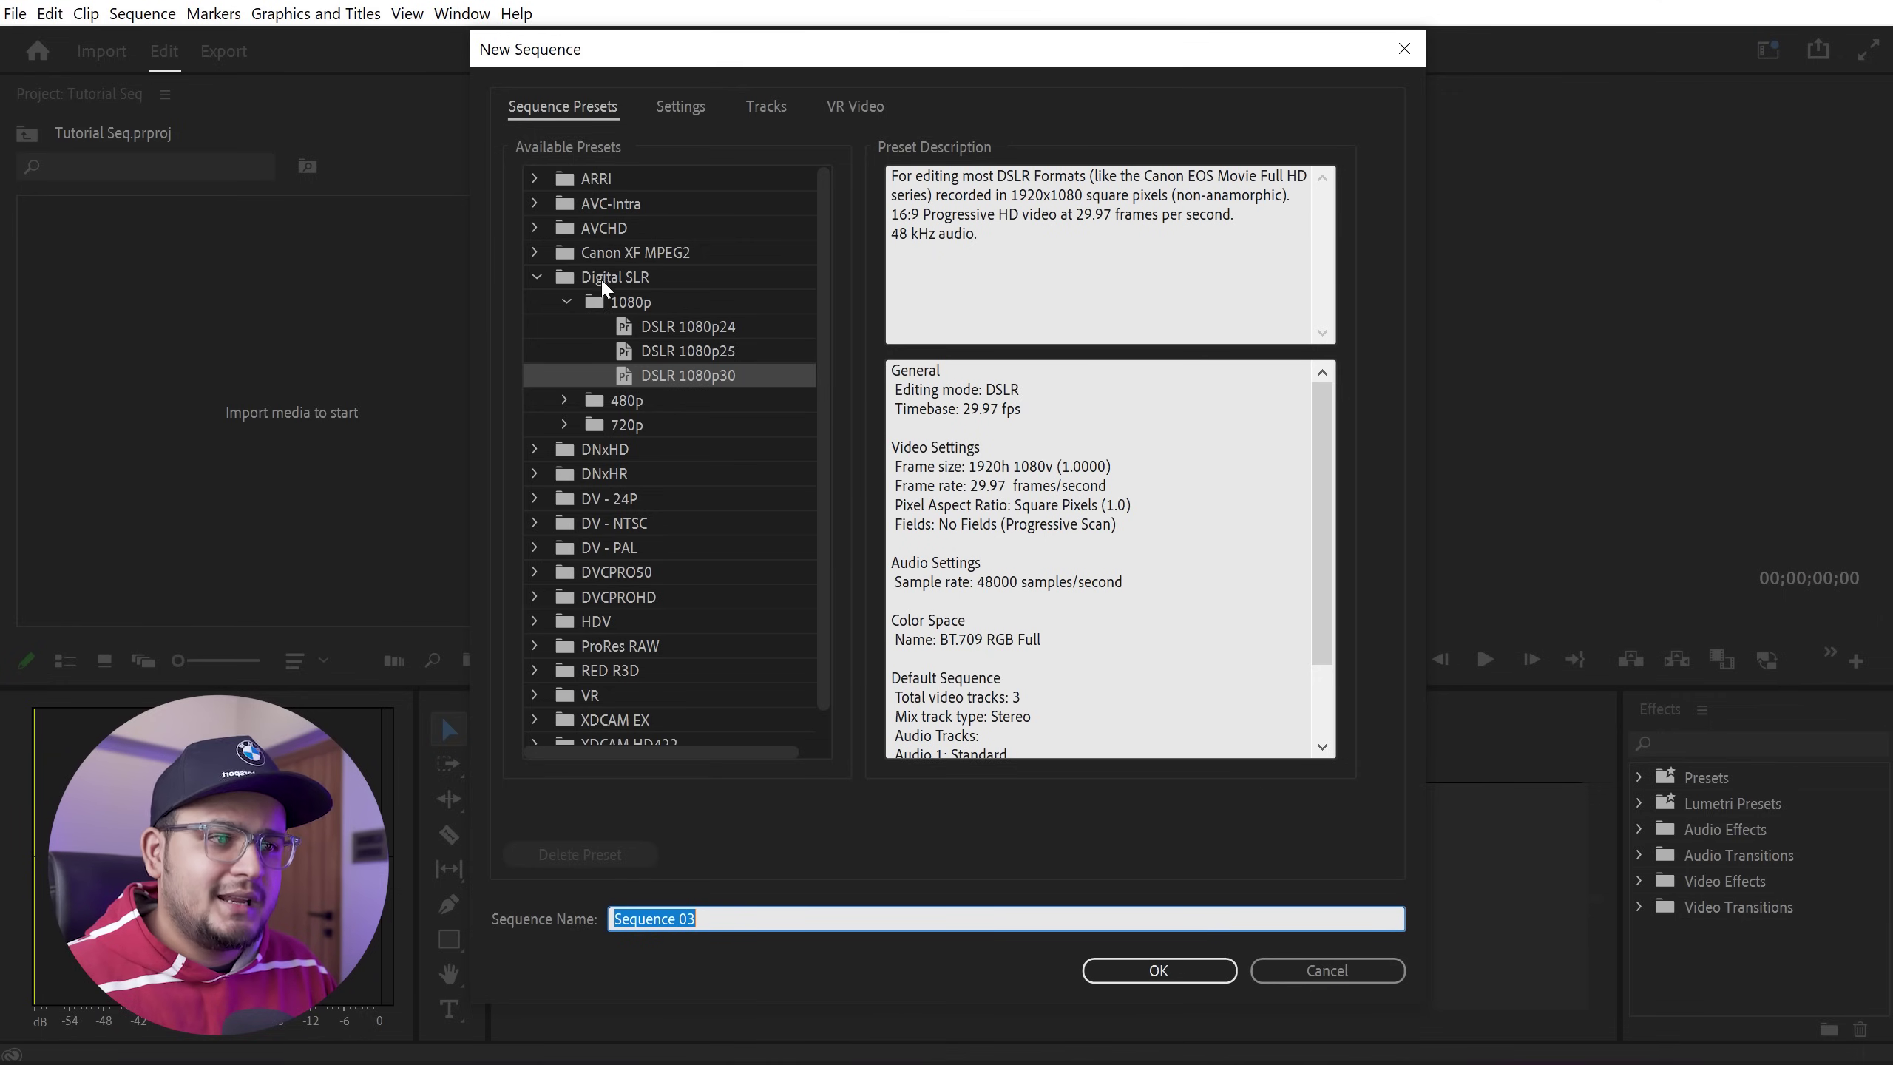
click(698, 373)
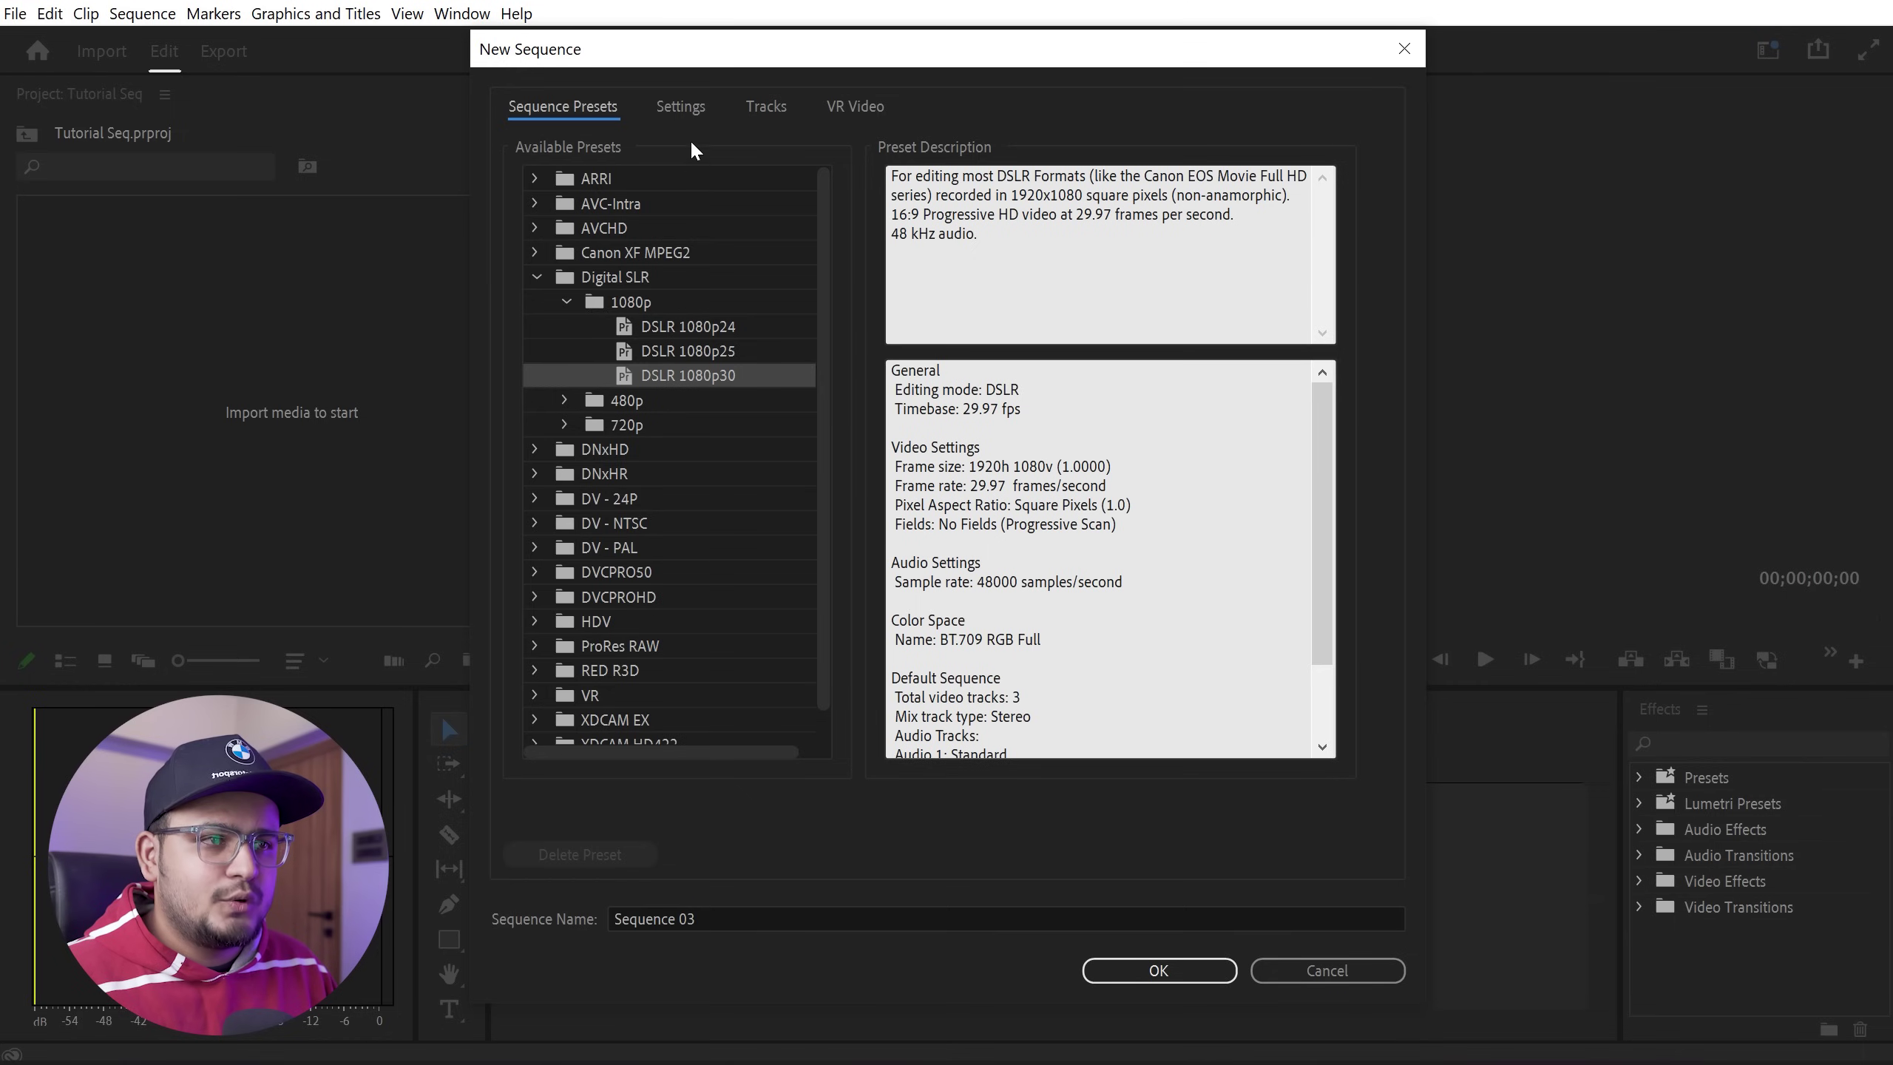
In the sequence Settings tab, set the Timebase to 30.00 frames per second.
click(687, 114)
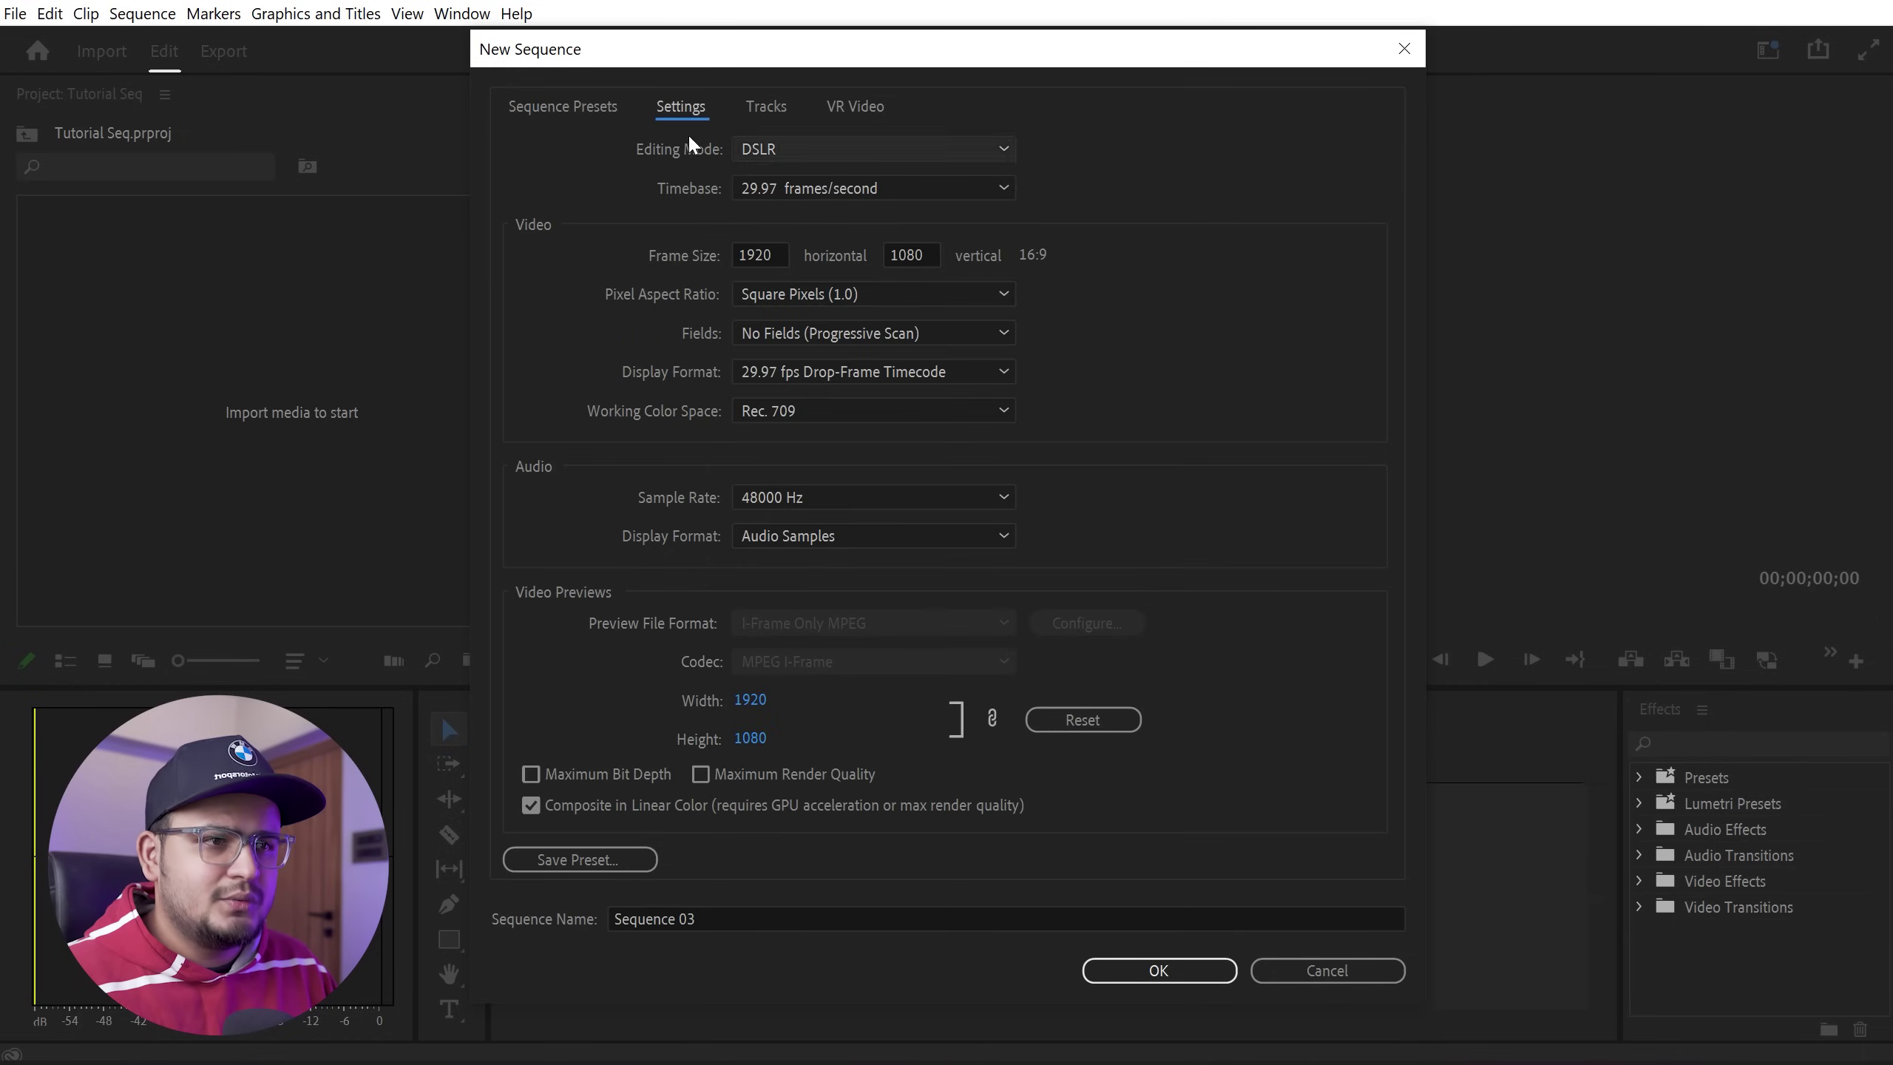
click(570, 101)
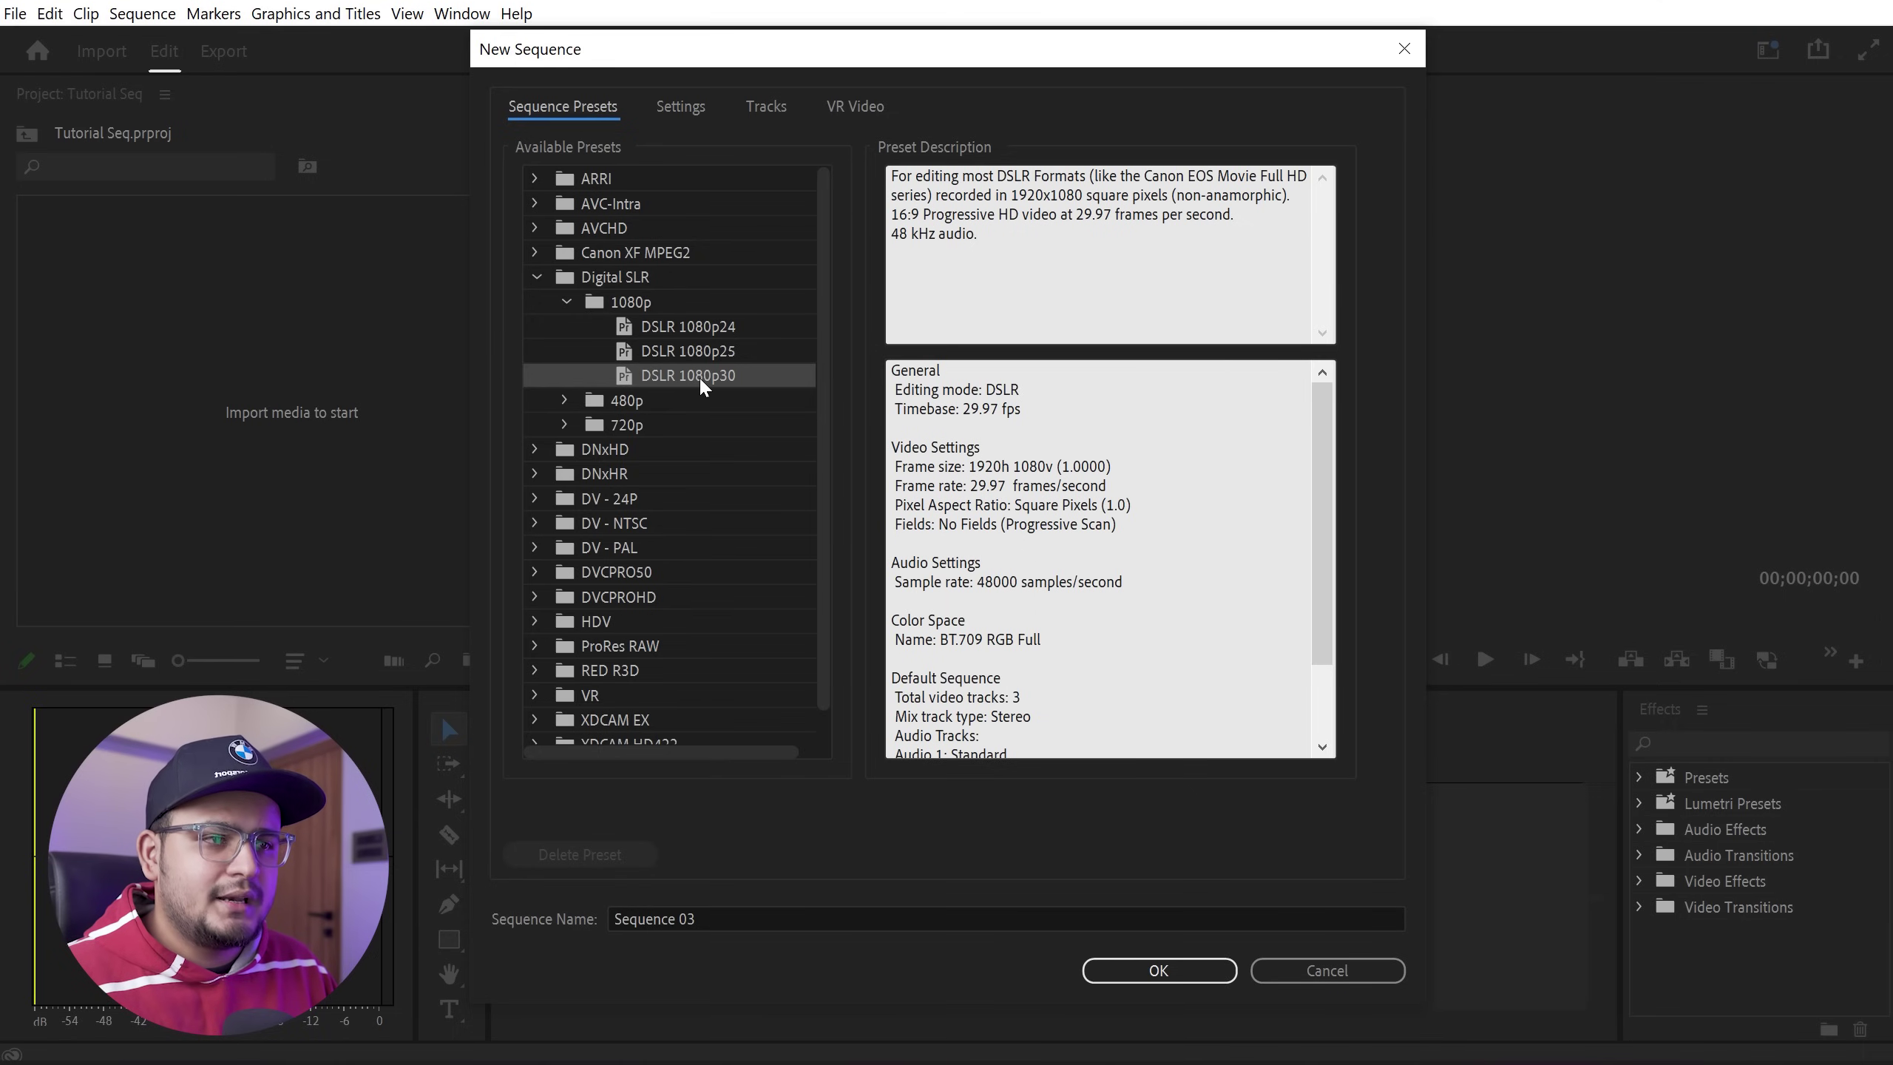
click(681, 109)
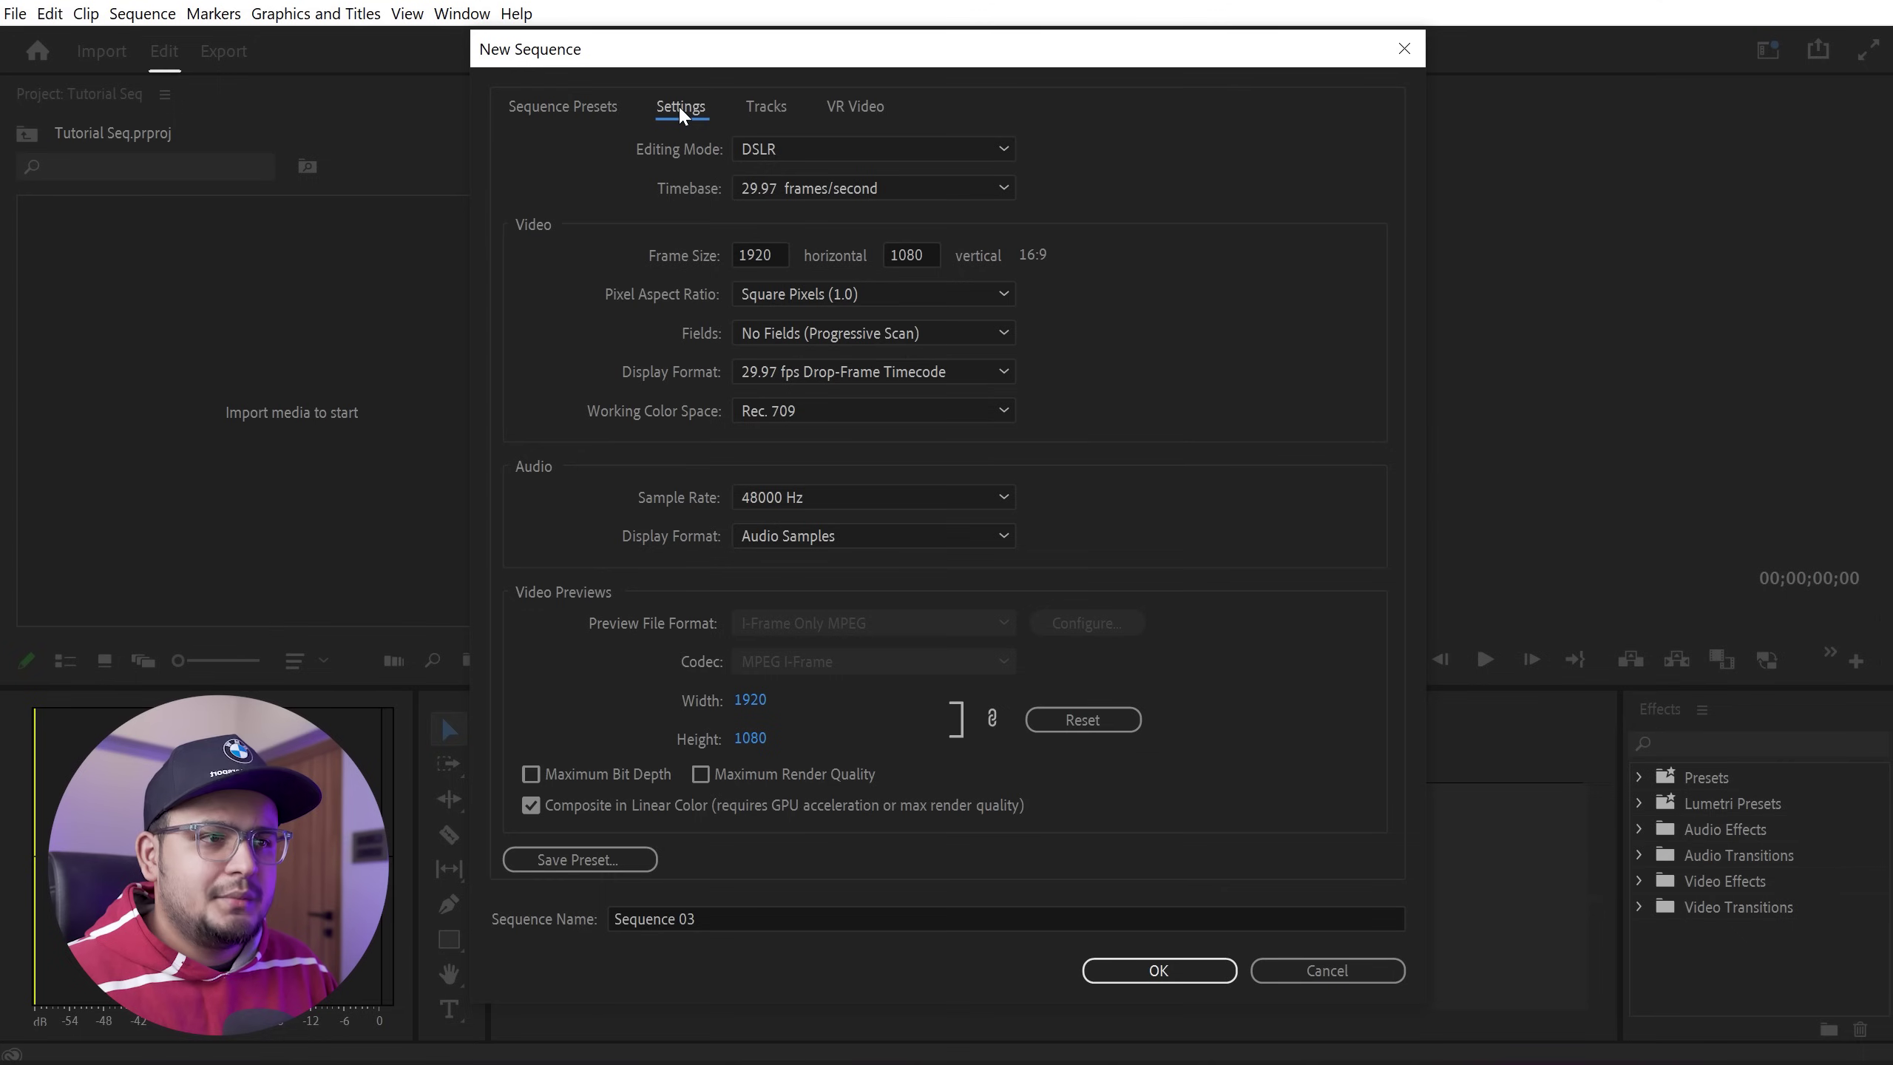
click(802, 189)
click(792, 437)
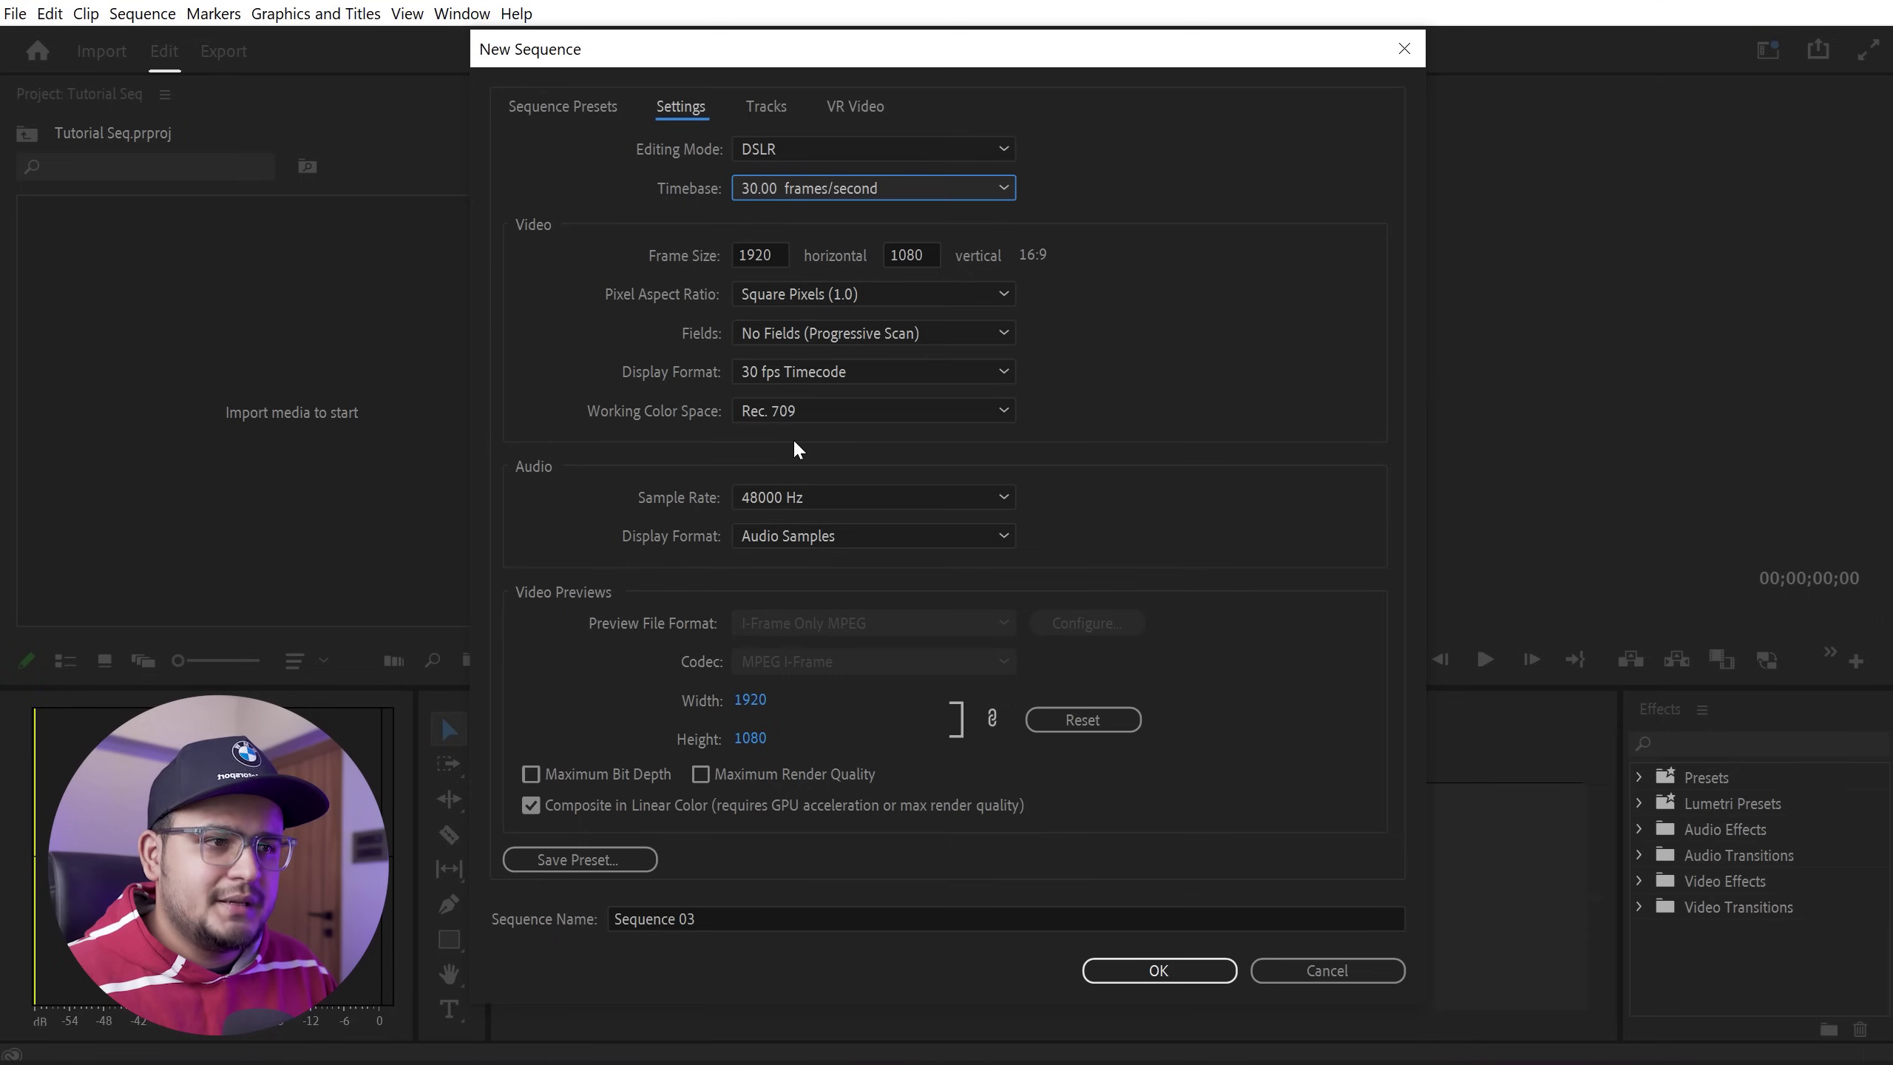
Change the Frame Size to 2560 × 1440.
double_click(765, 252)
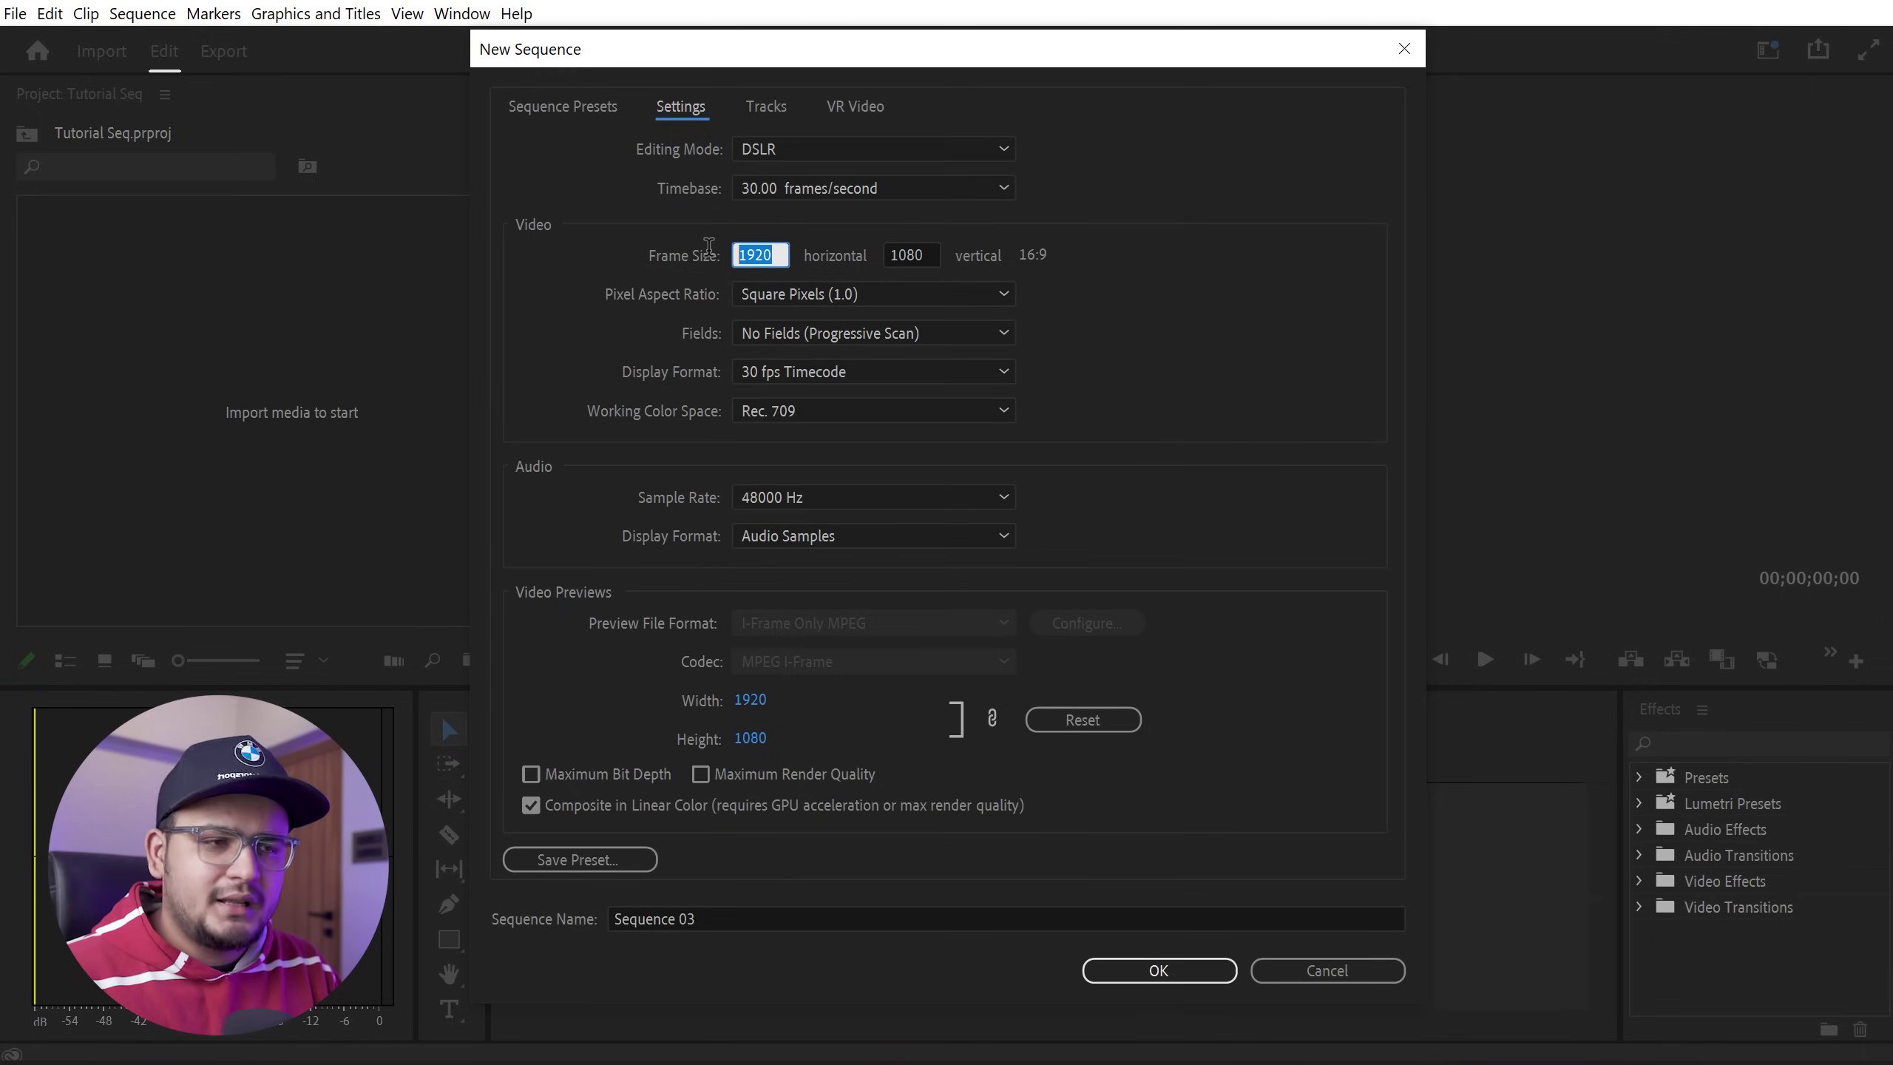
text(2565)
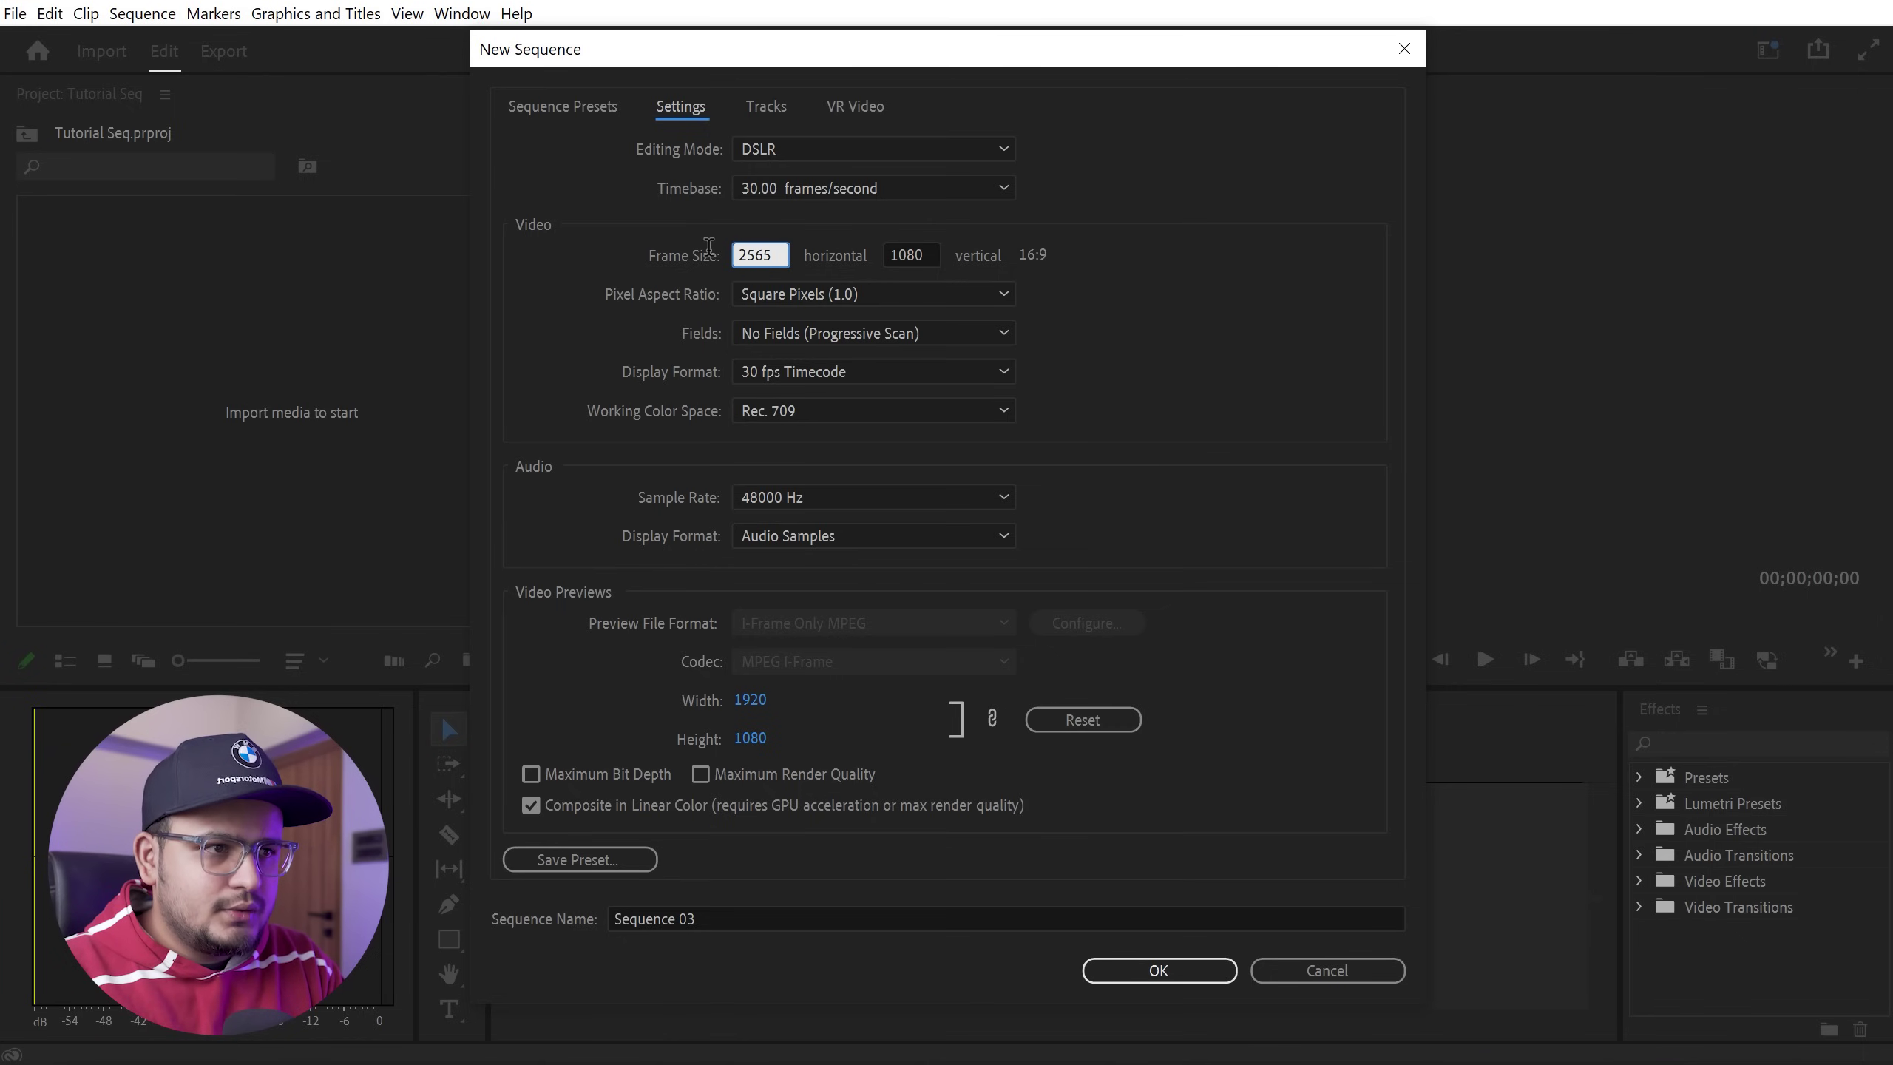
text(0)
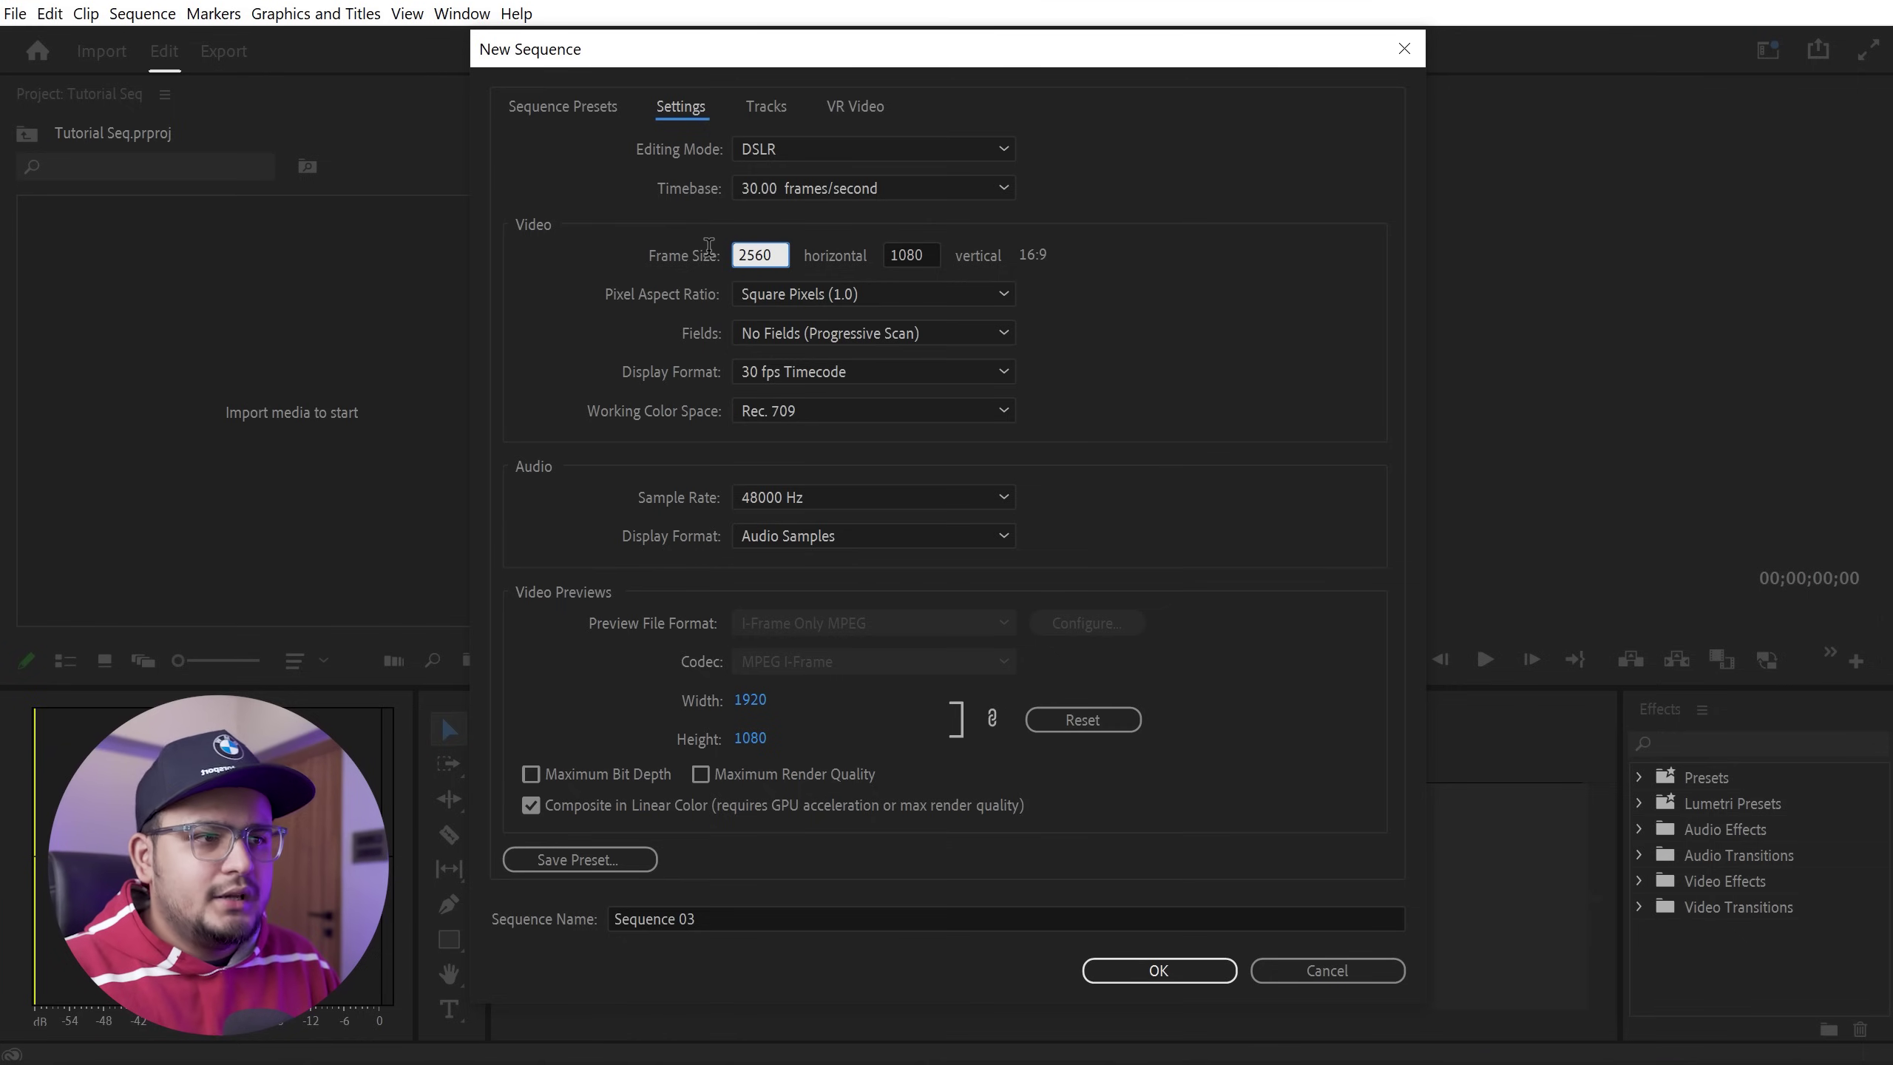
click(917, 255)
text(1440)
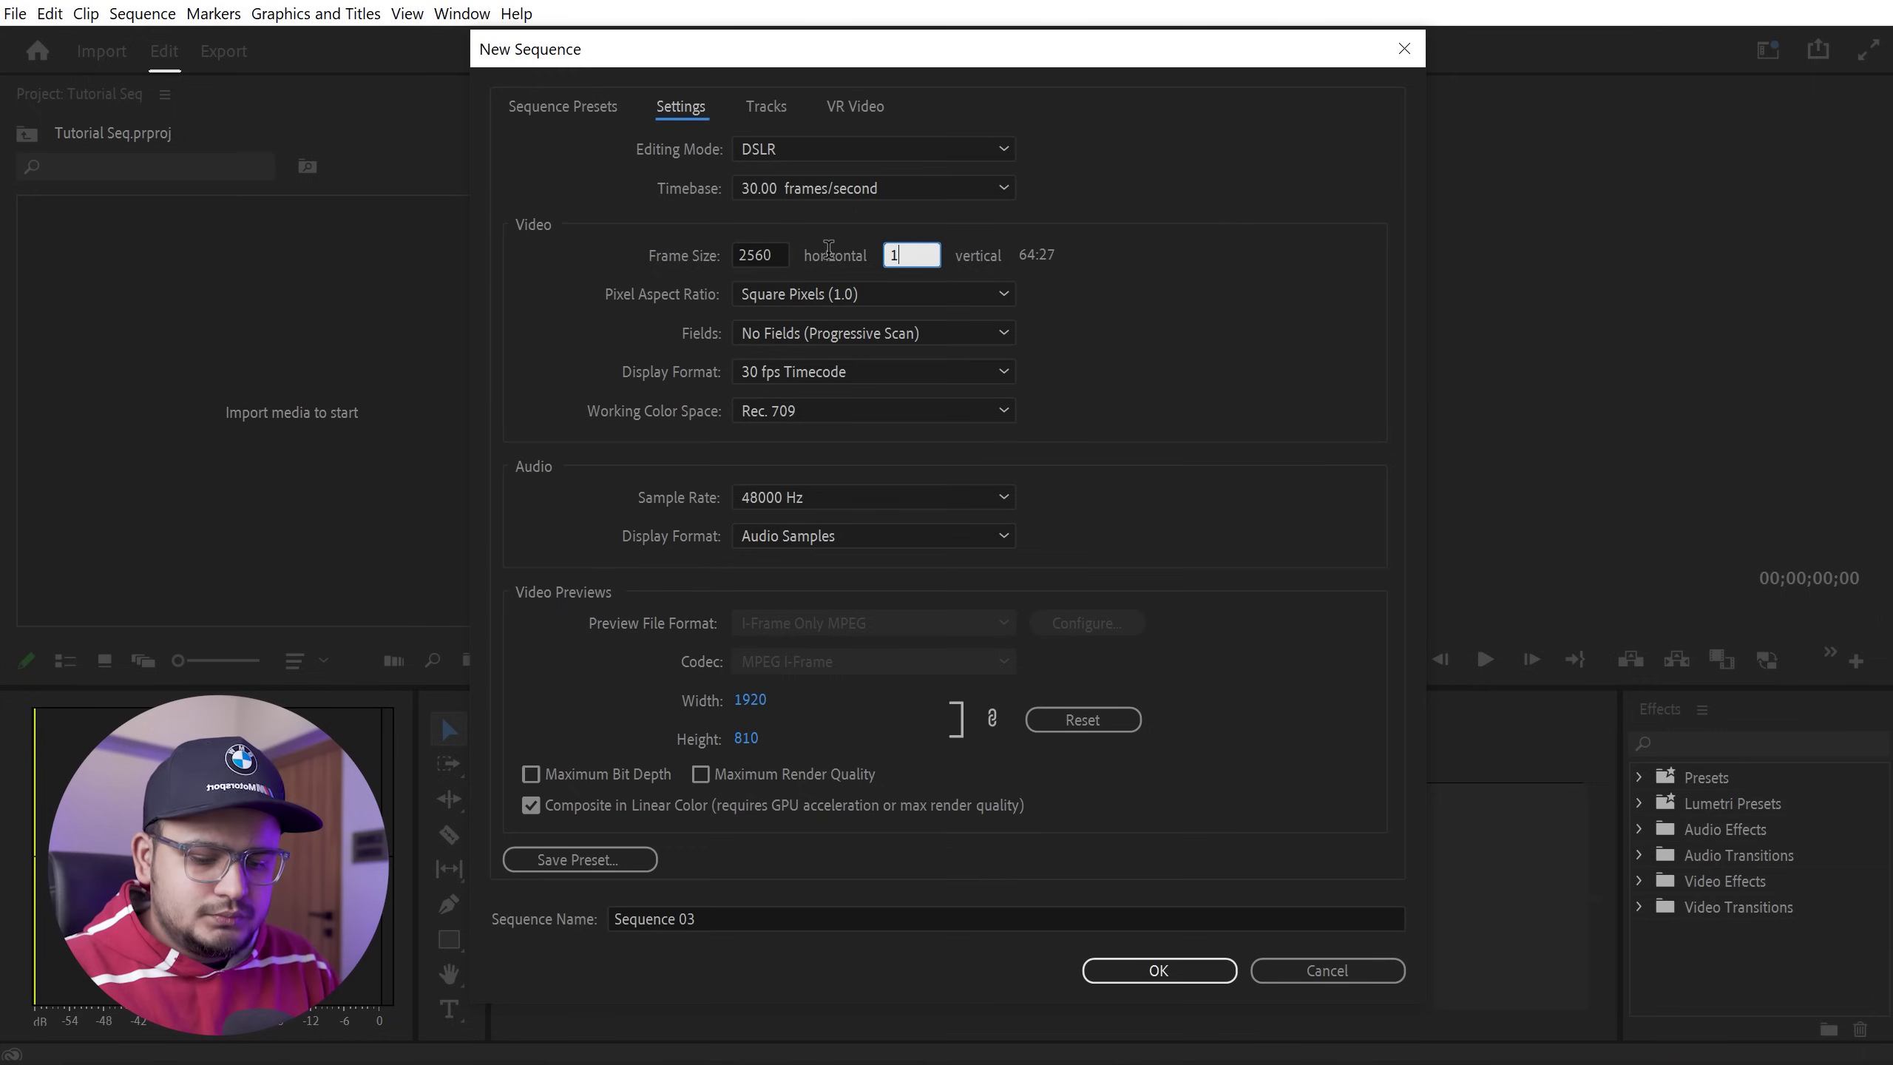
click(1242, 274)
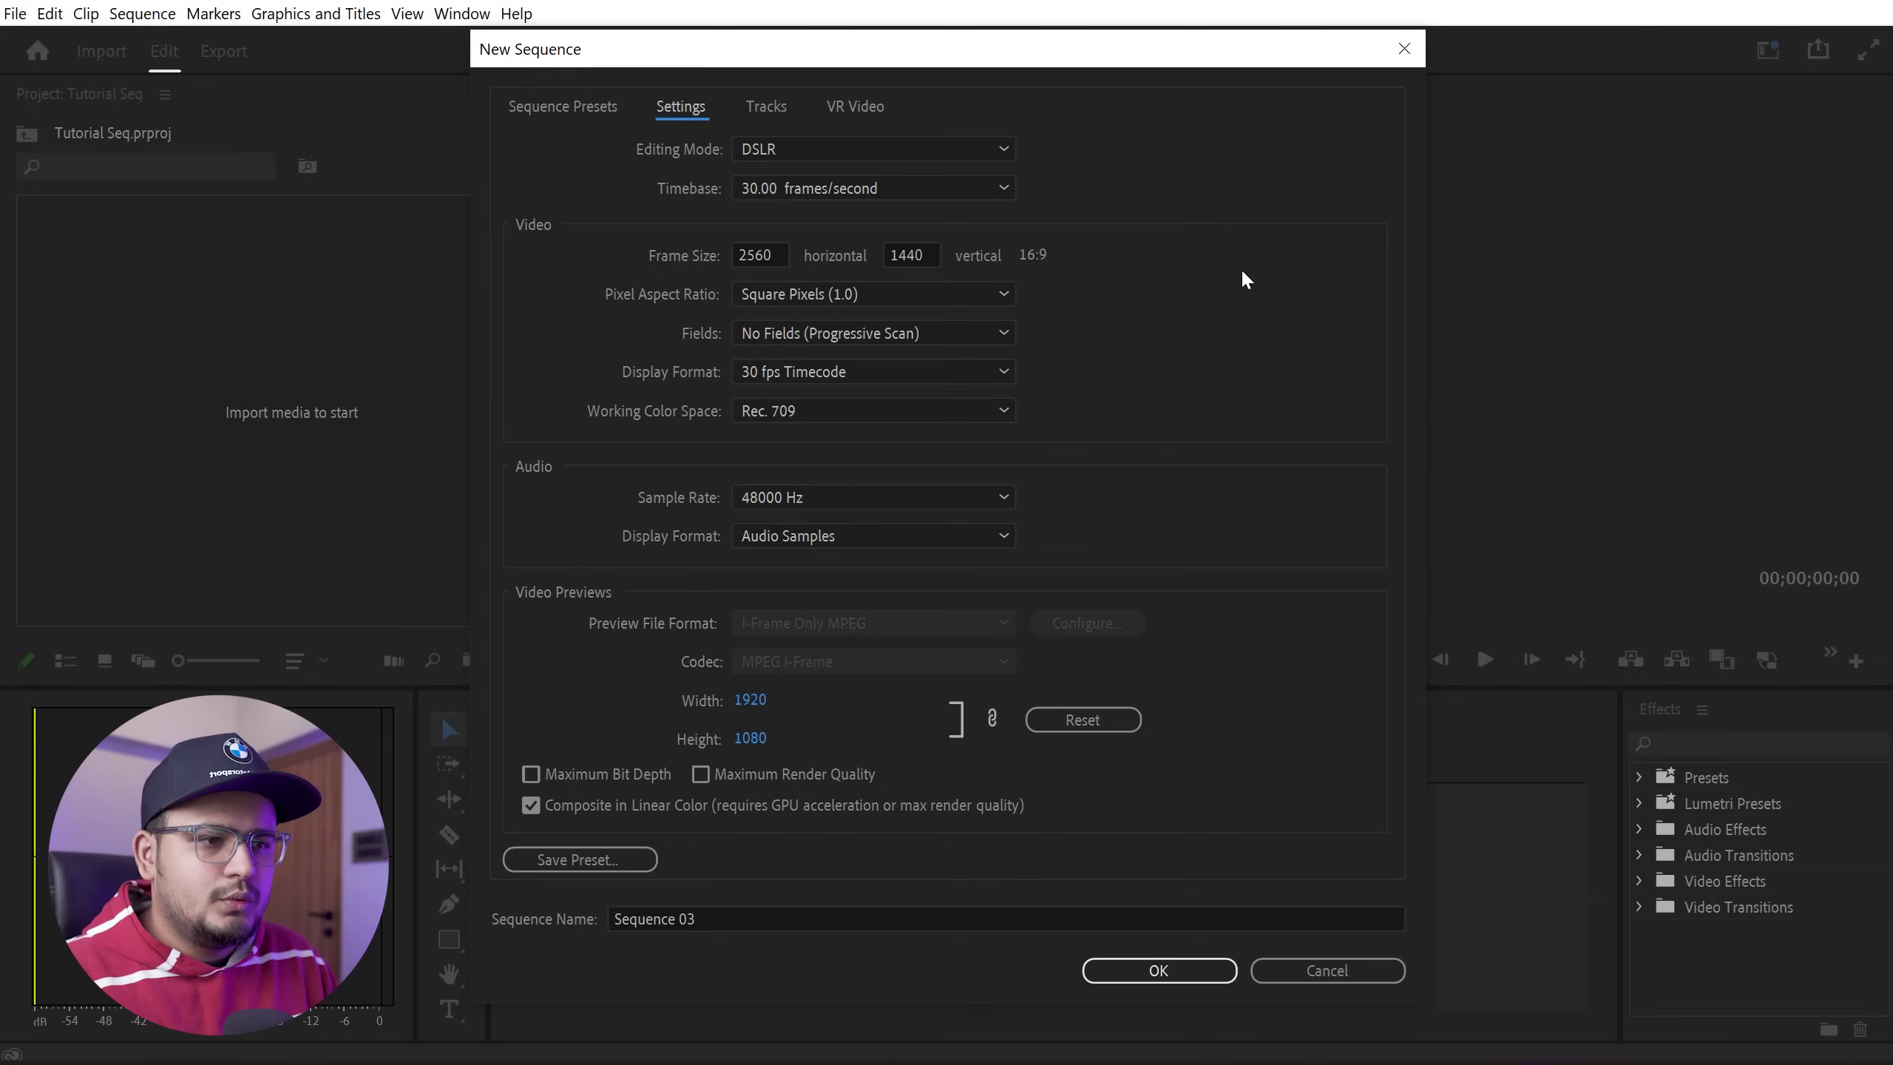
Enable Maximum Bit Depth and Maximum Render Quality, dismissing the performance warnings.
click(531, 774)
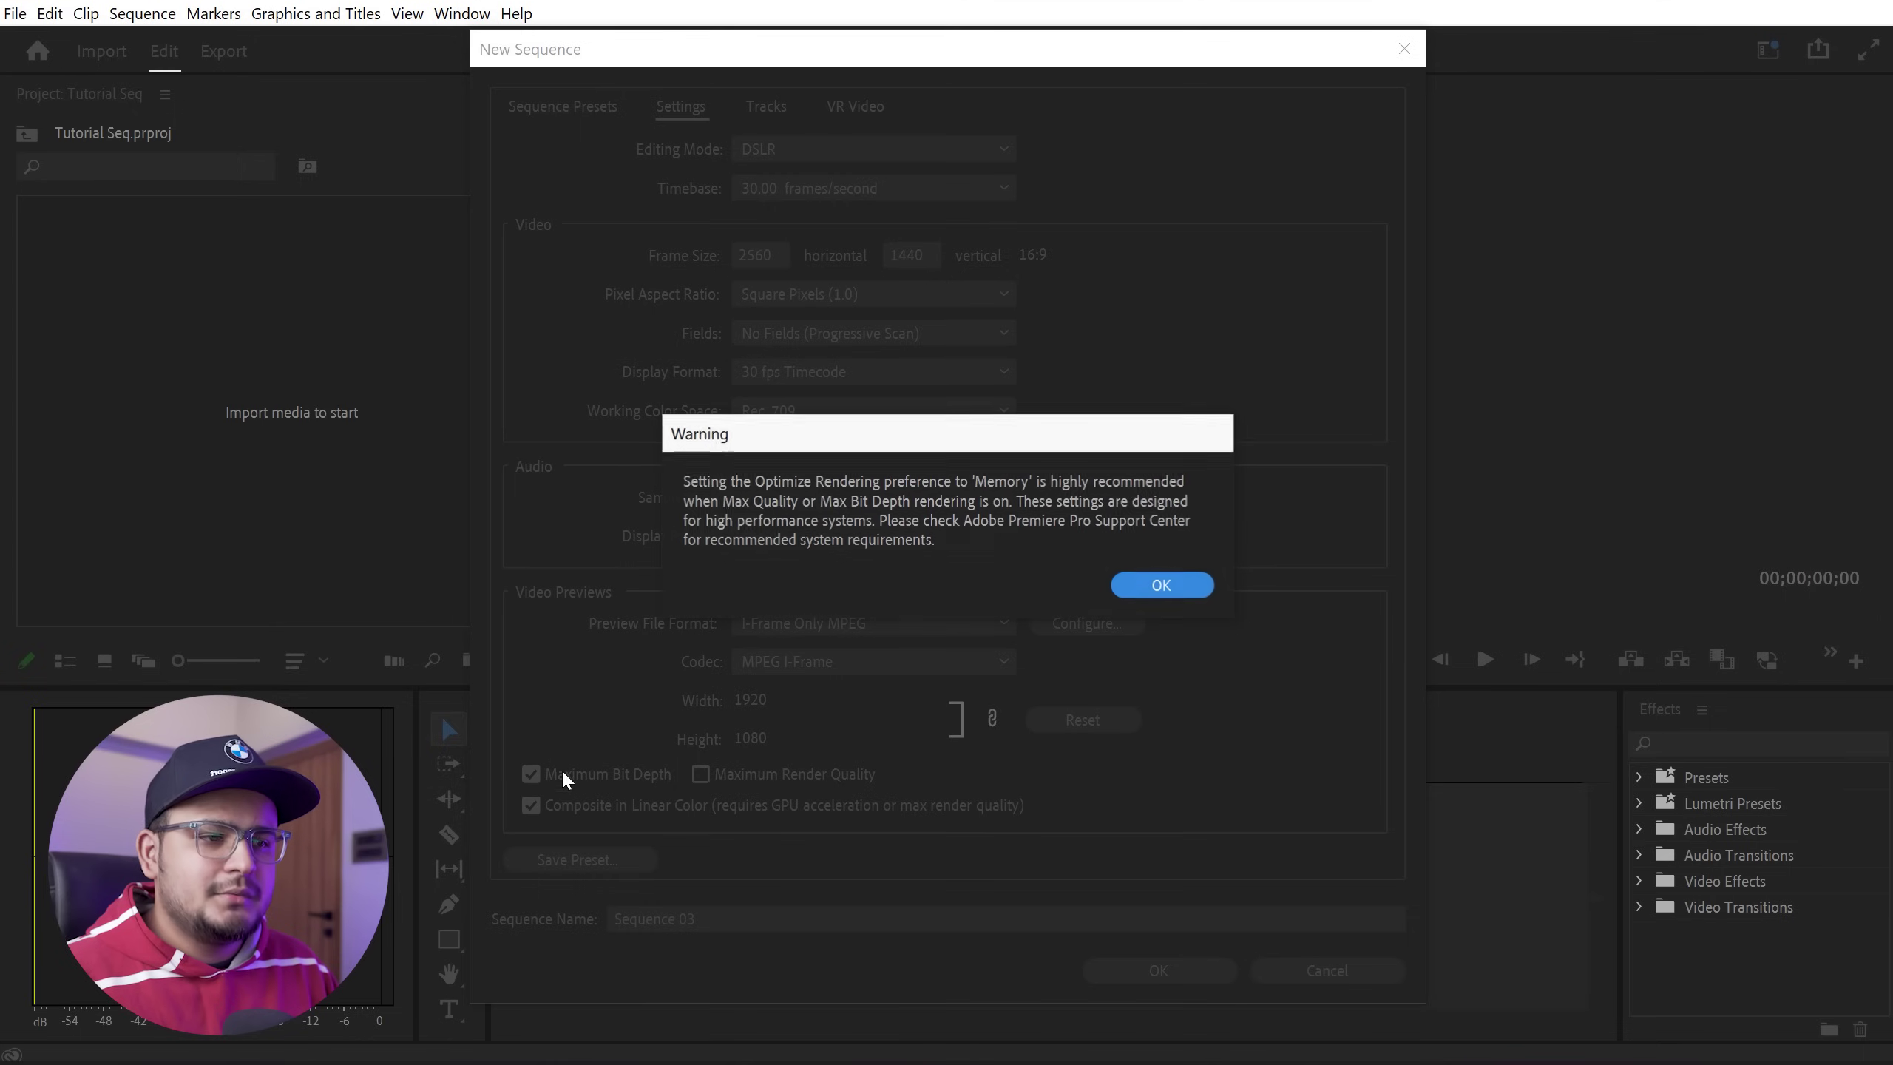
click(1160, 588)
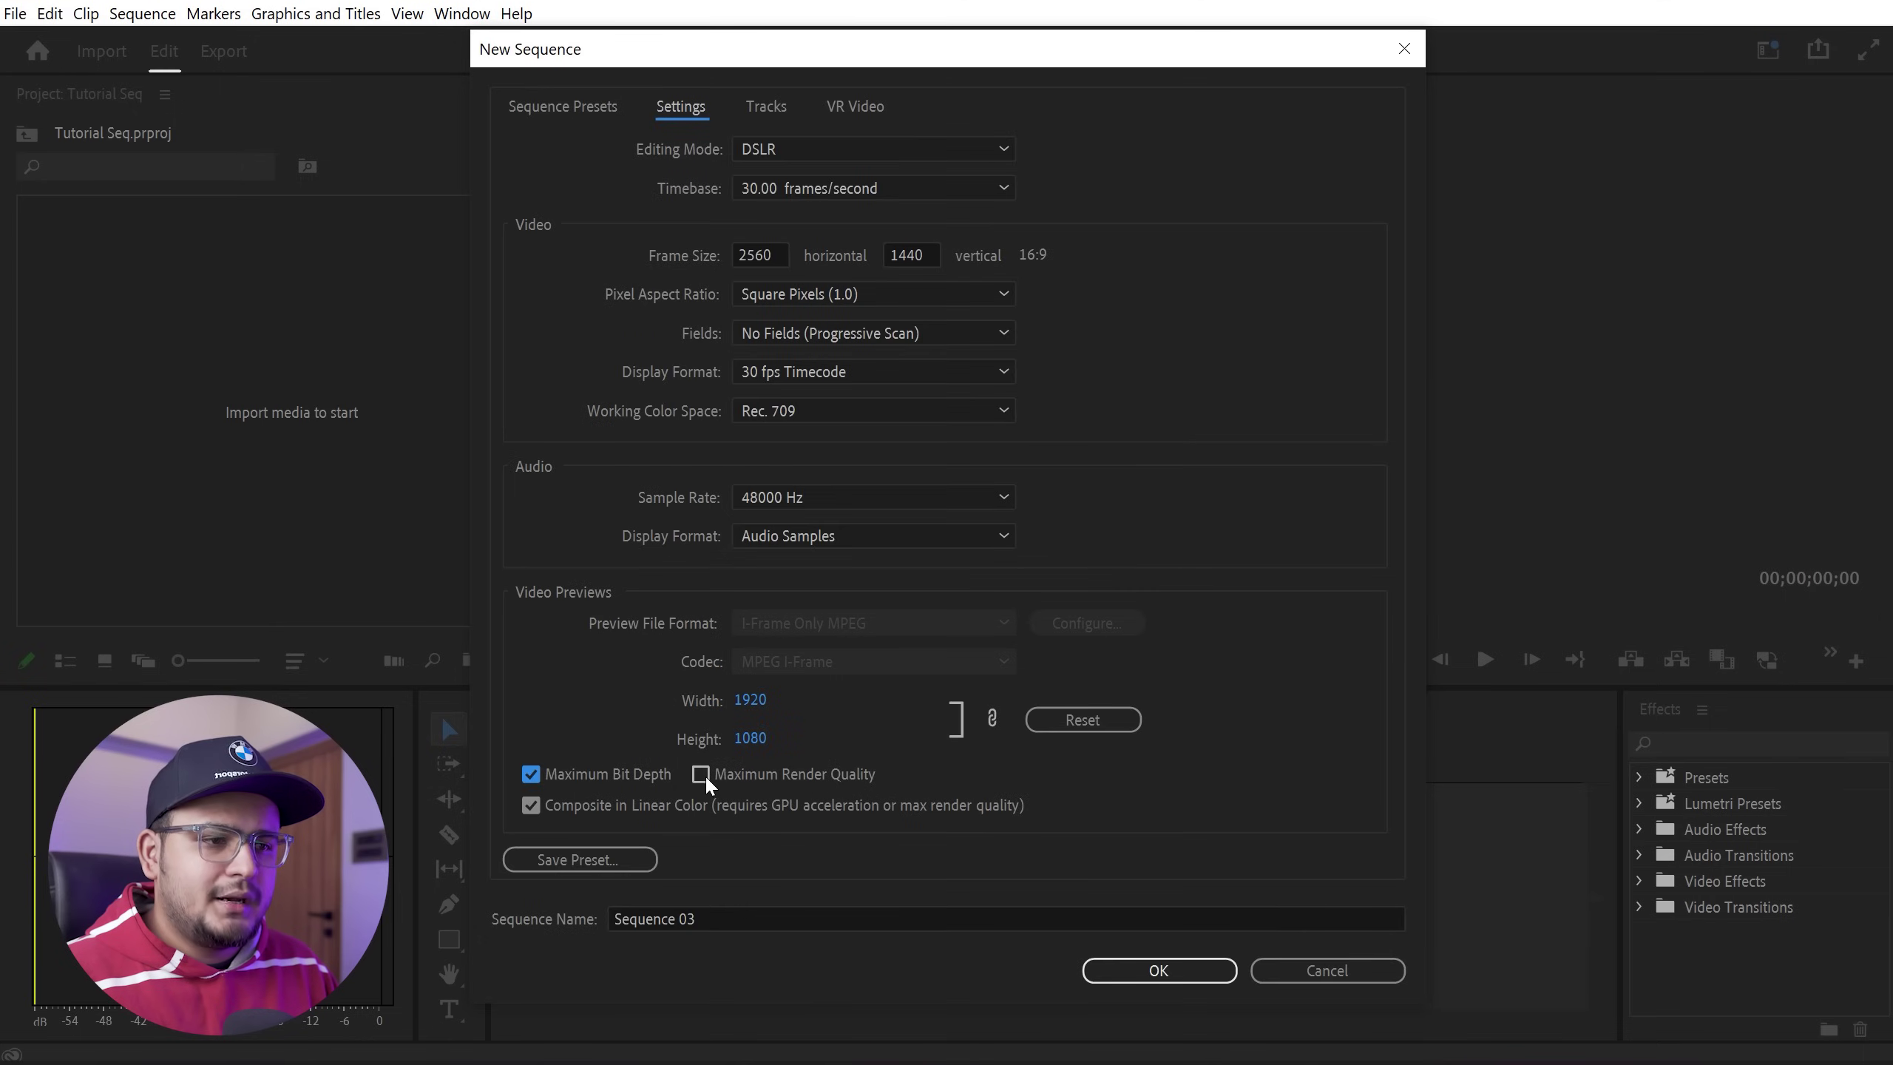
click(700, 774)
click(1160, 588)
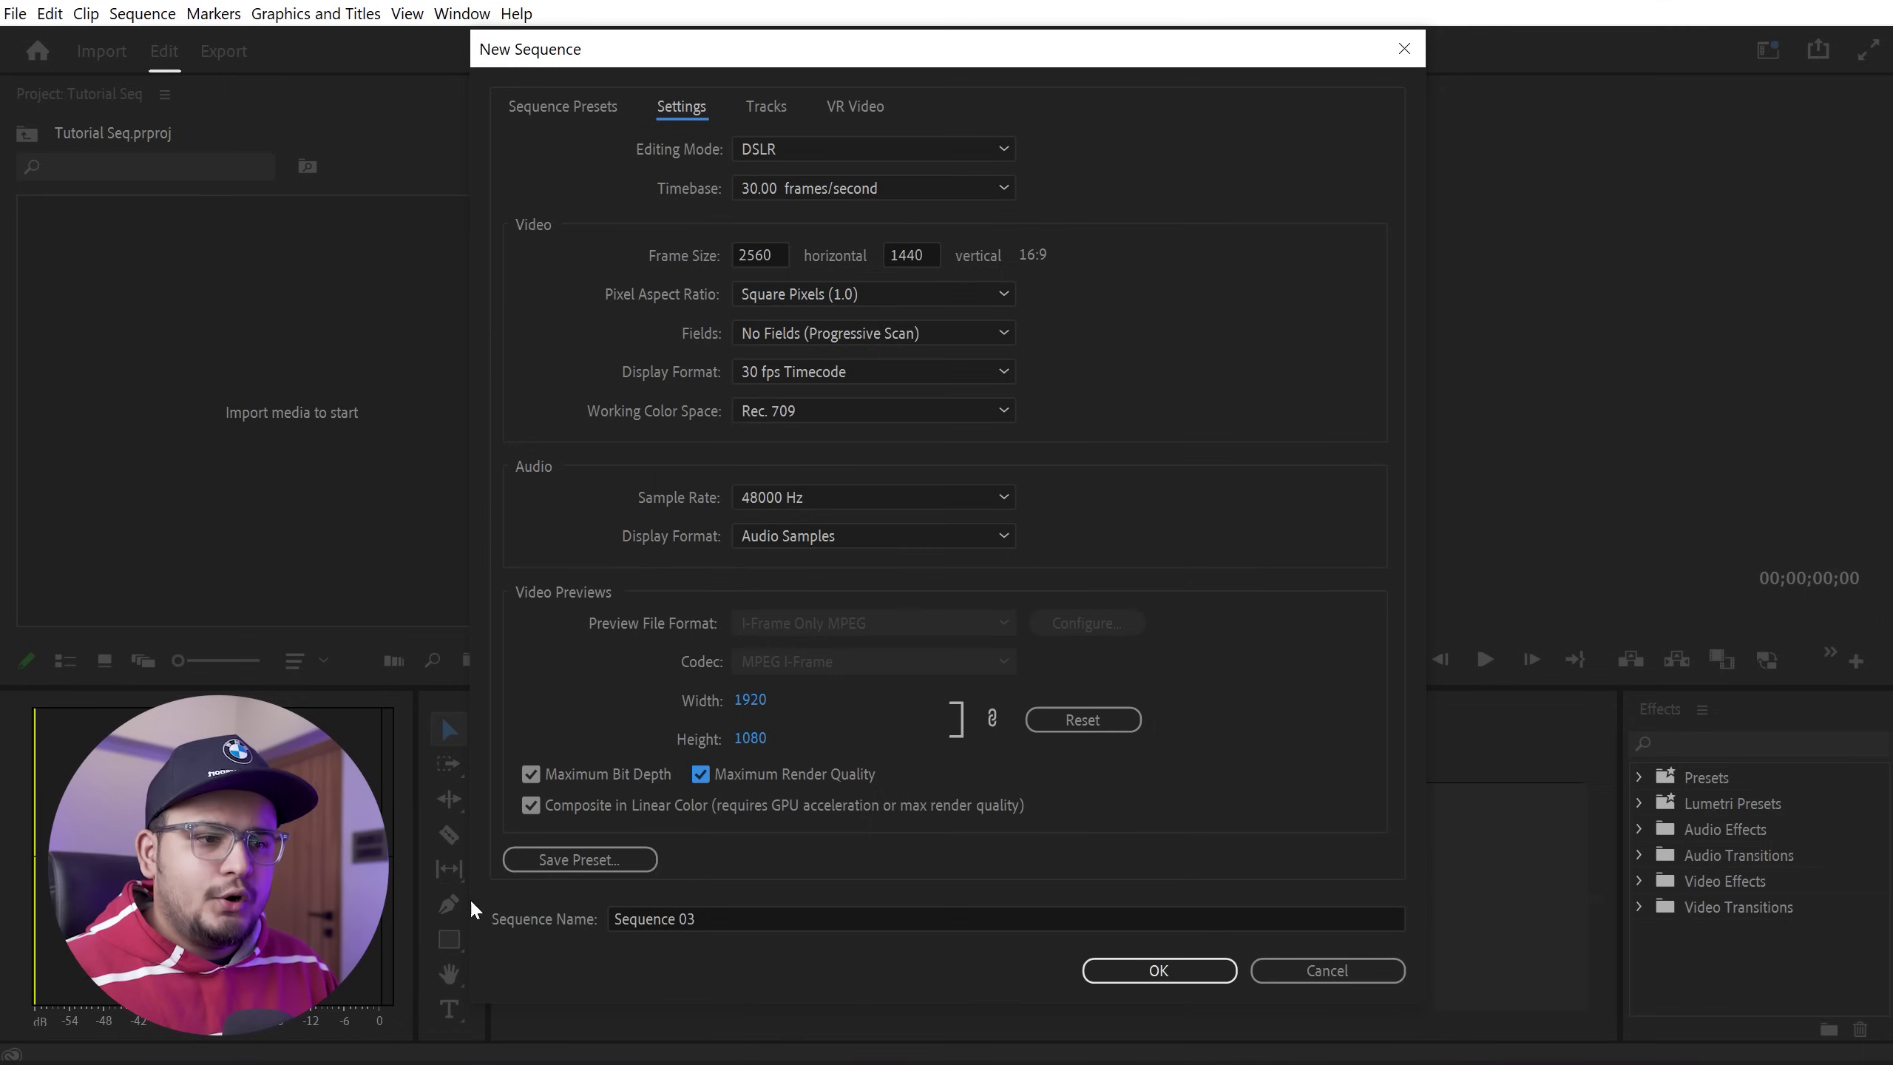
Save the current sequence settings as a preset named 'Tutorial SEQ'.
click(603, 859)
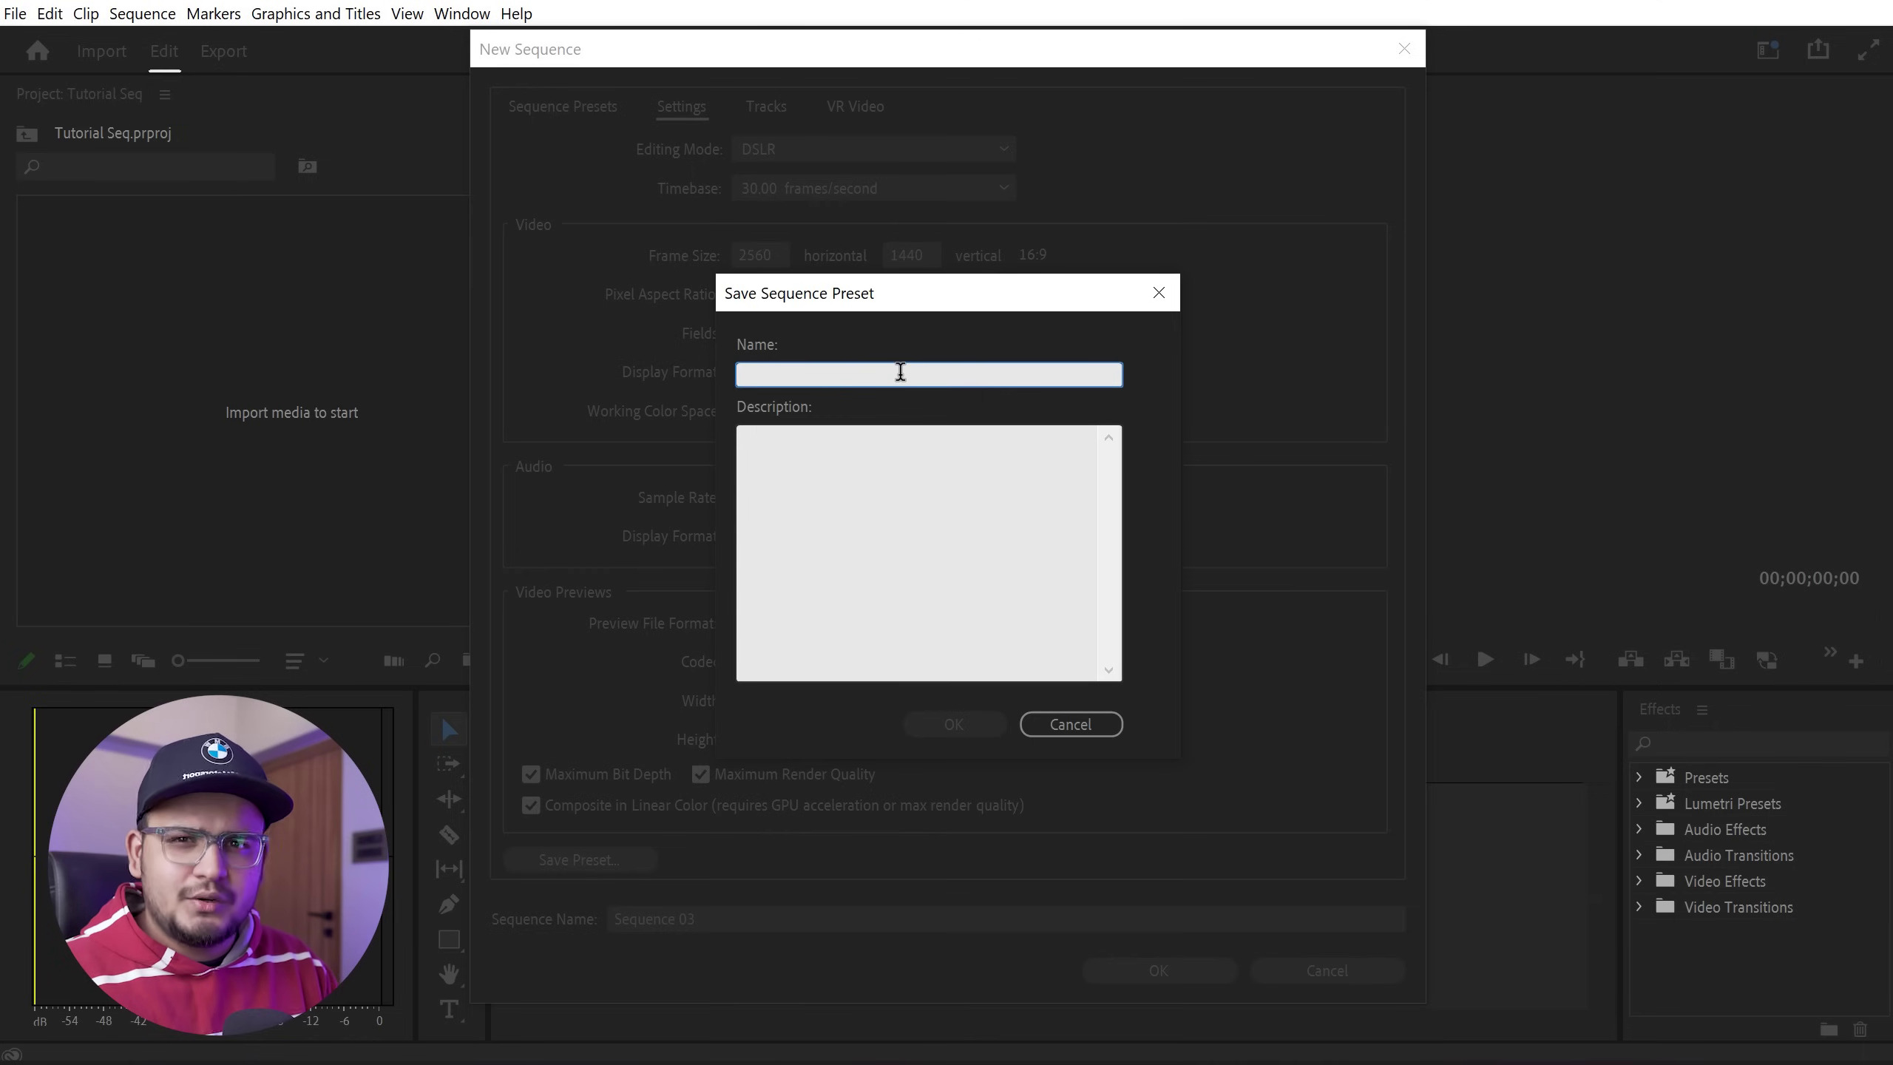
text(Tutorial S)
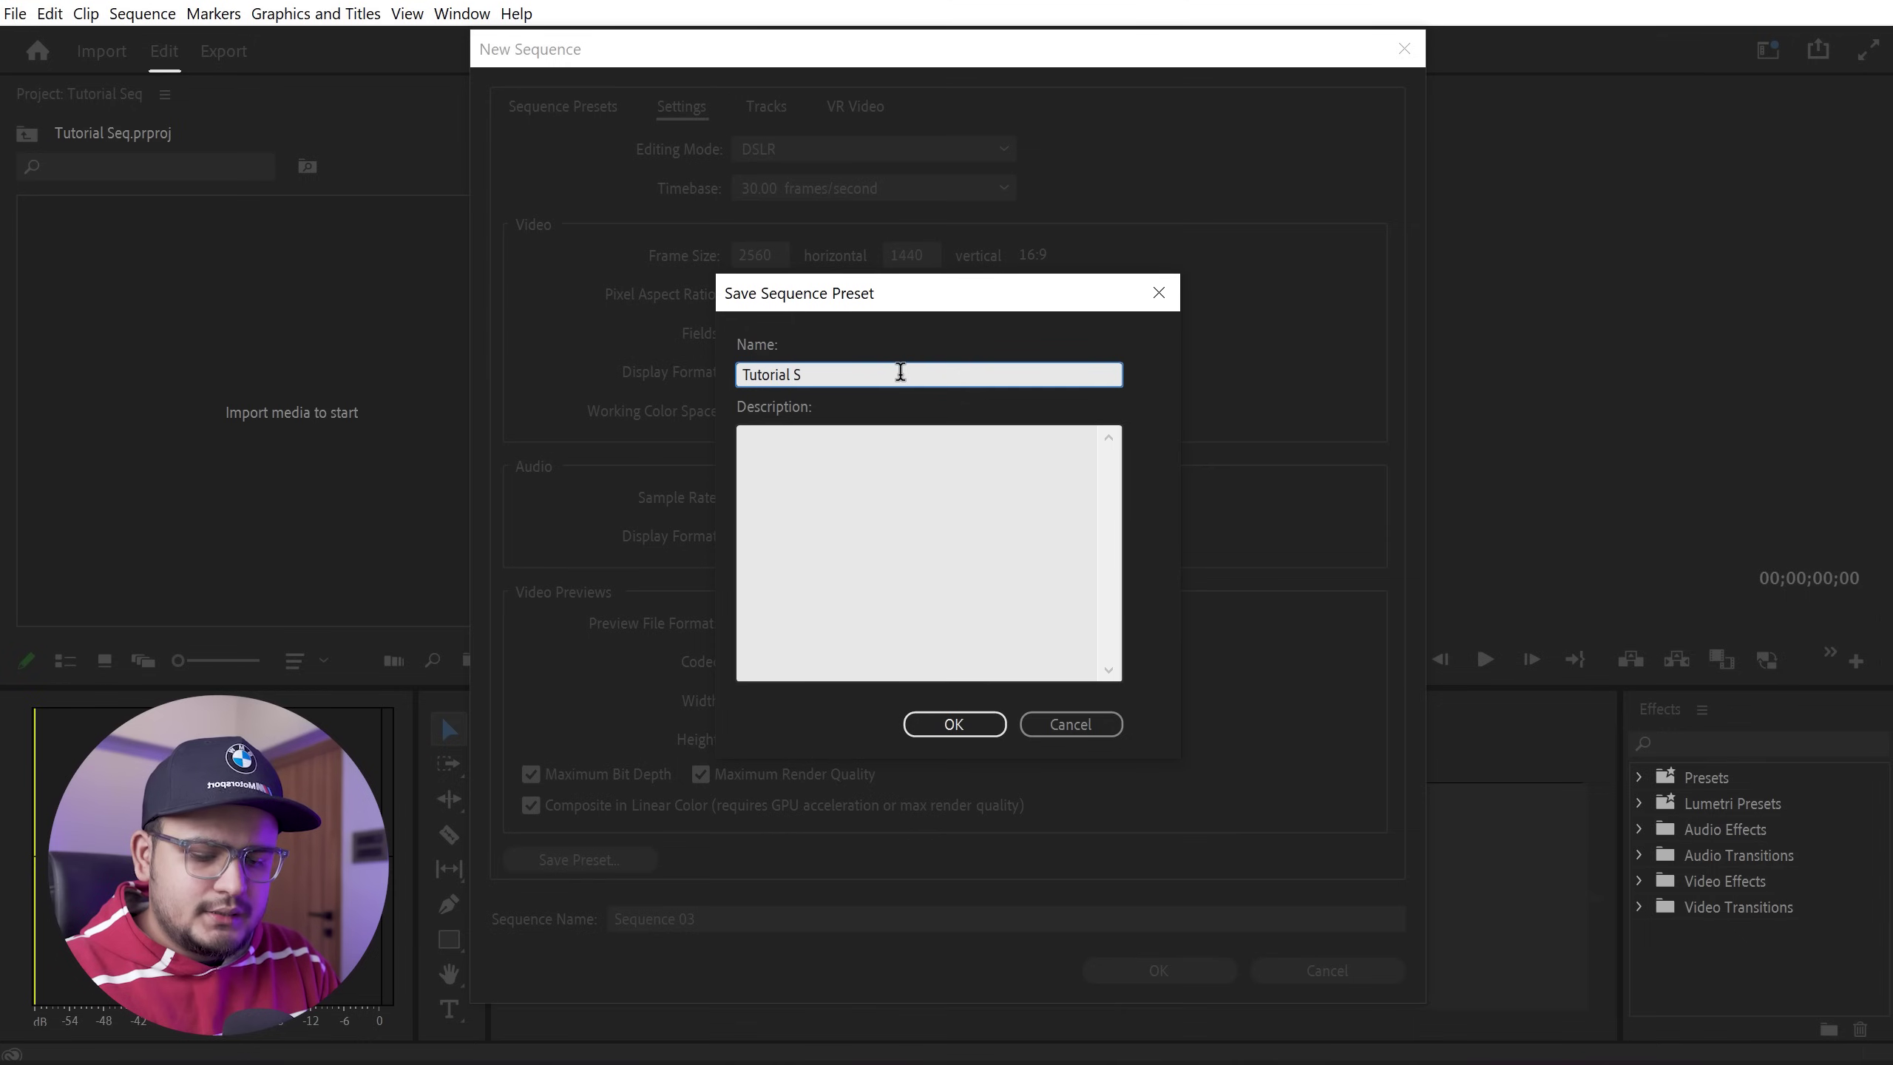
text(EQ)
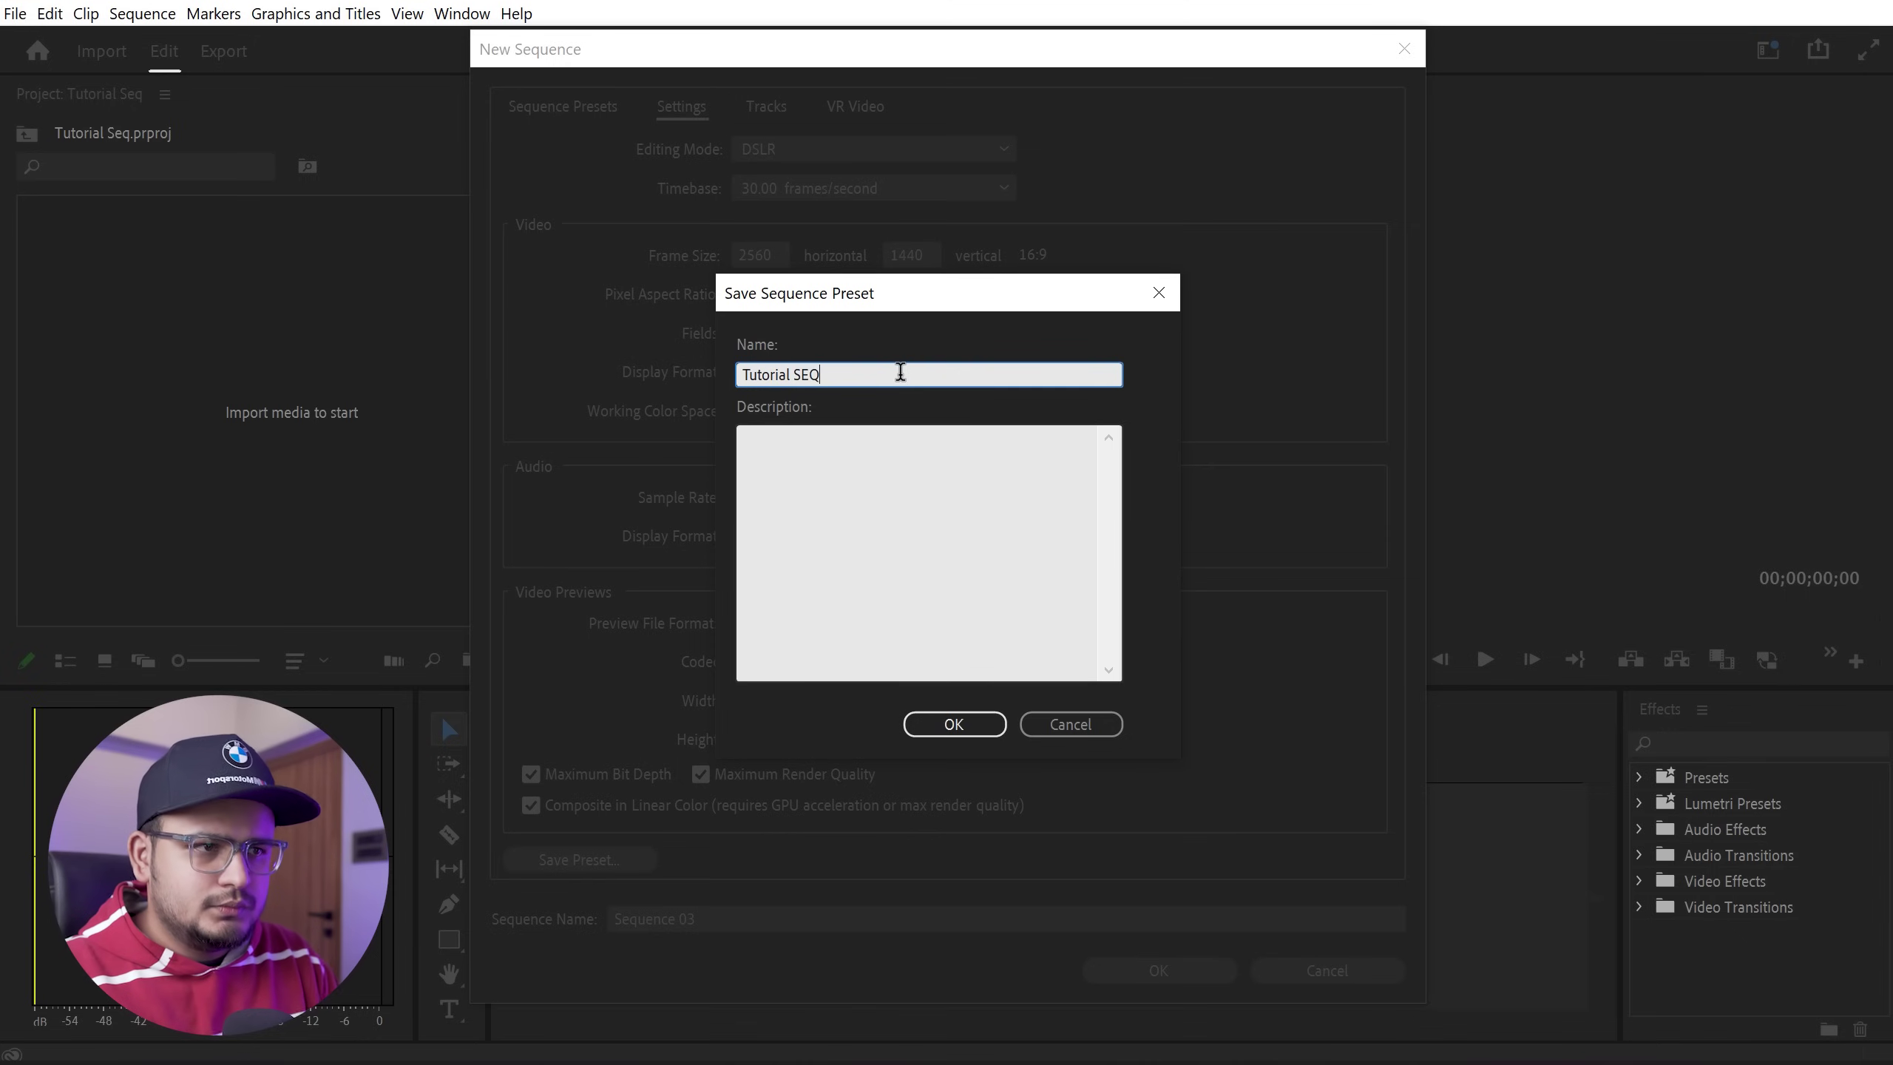
click(955, 725)
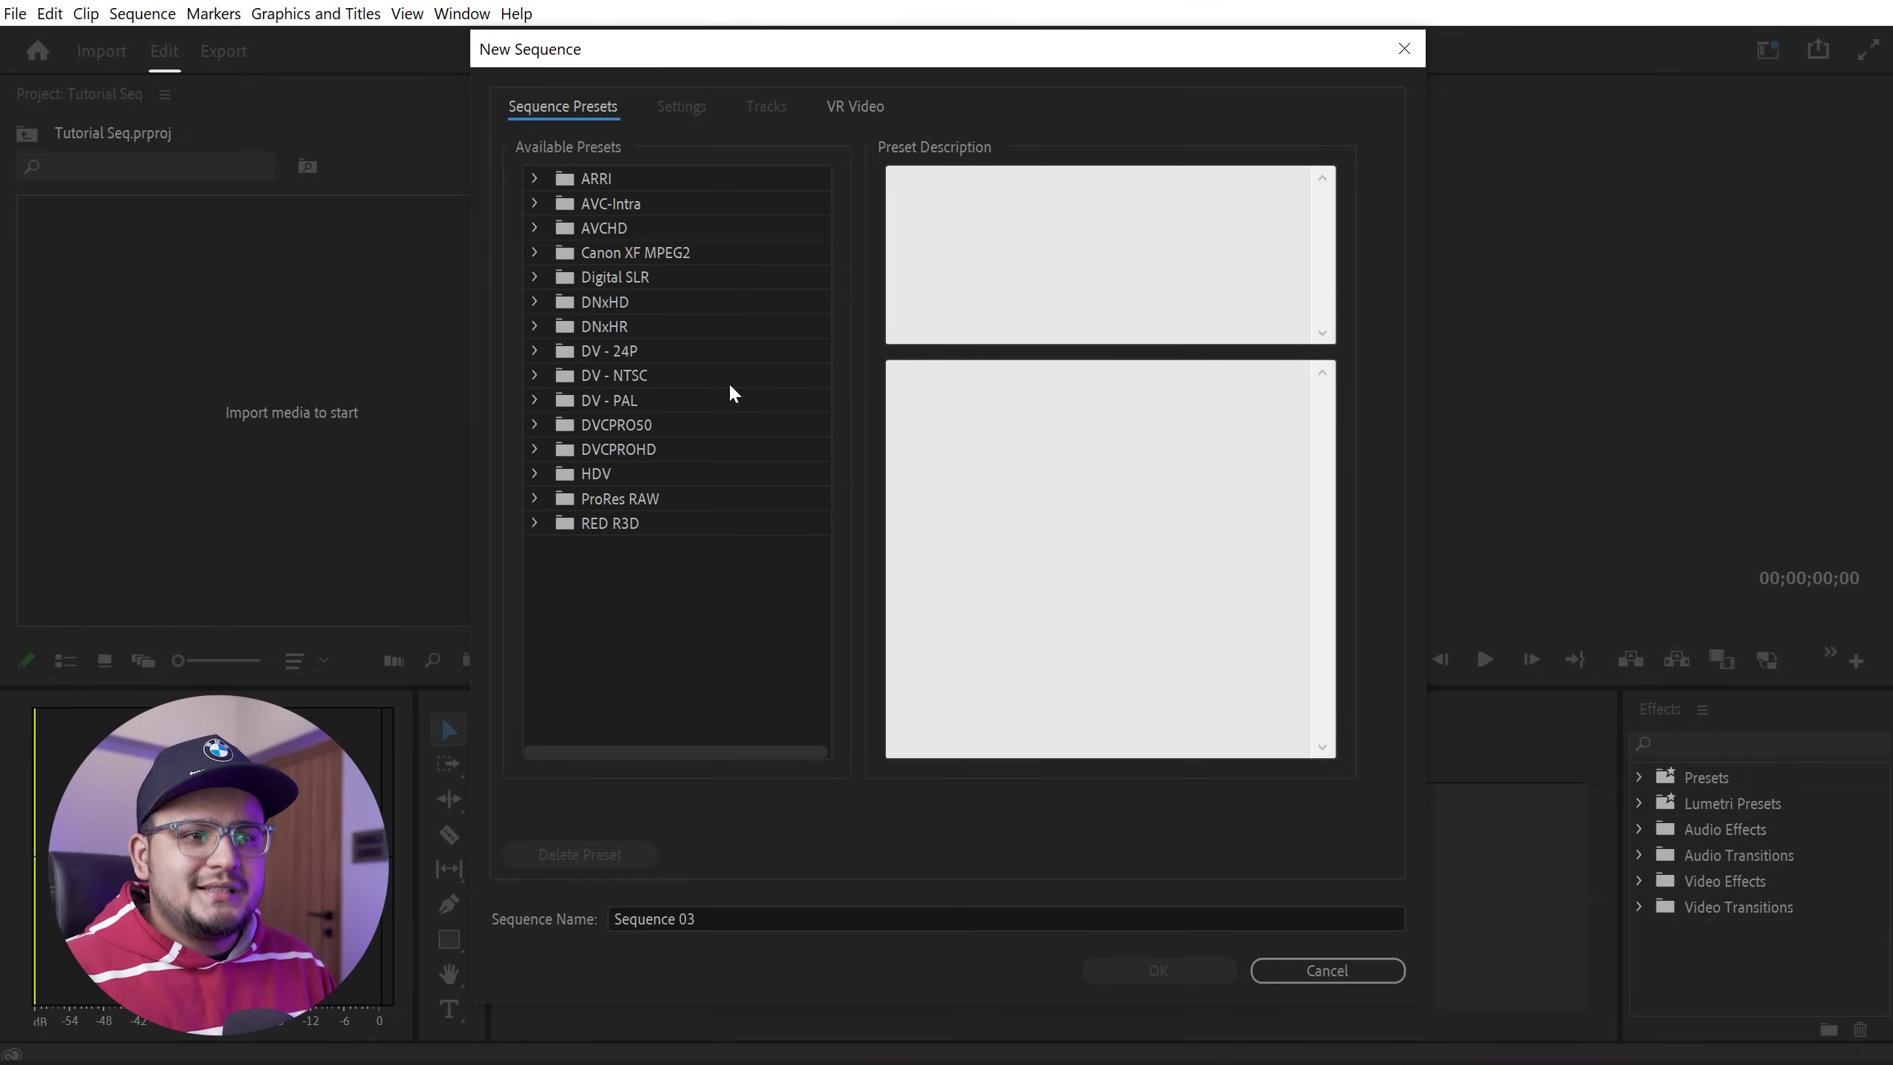
Select the Tutorial SEQ custom preset and create Sequence 03 from it.
click(594, 702)
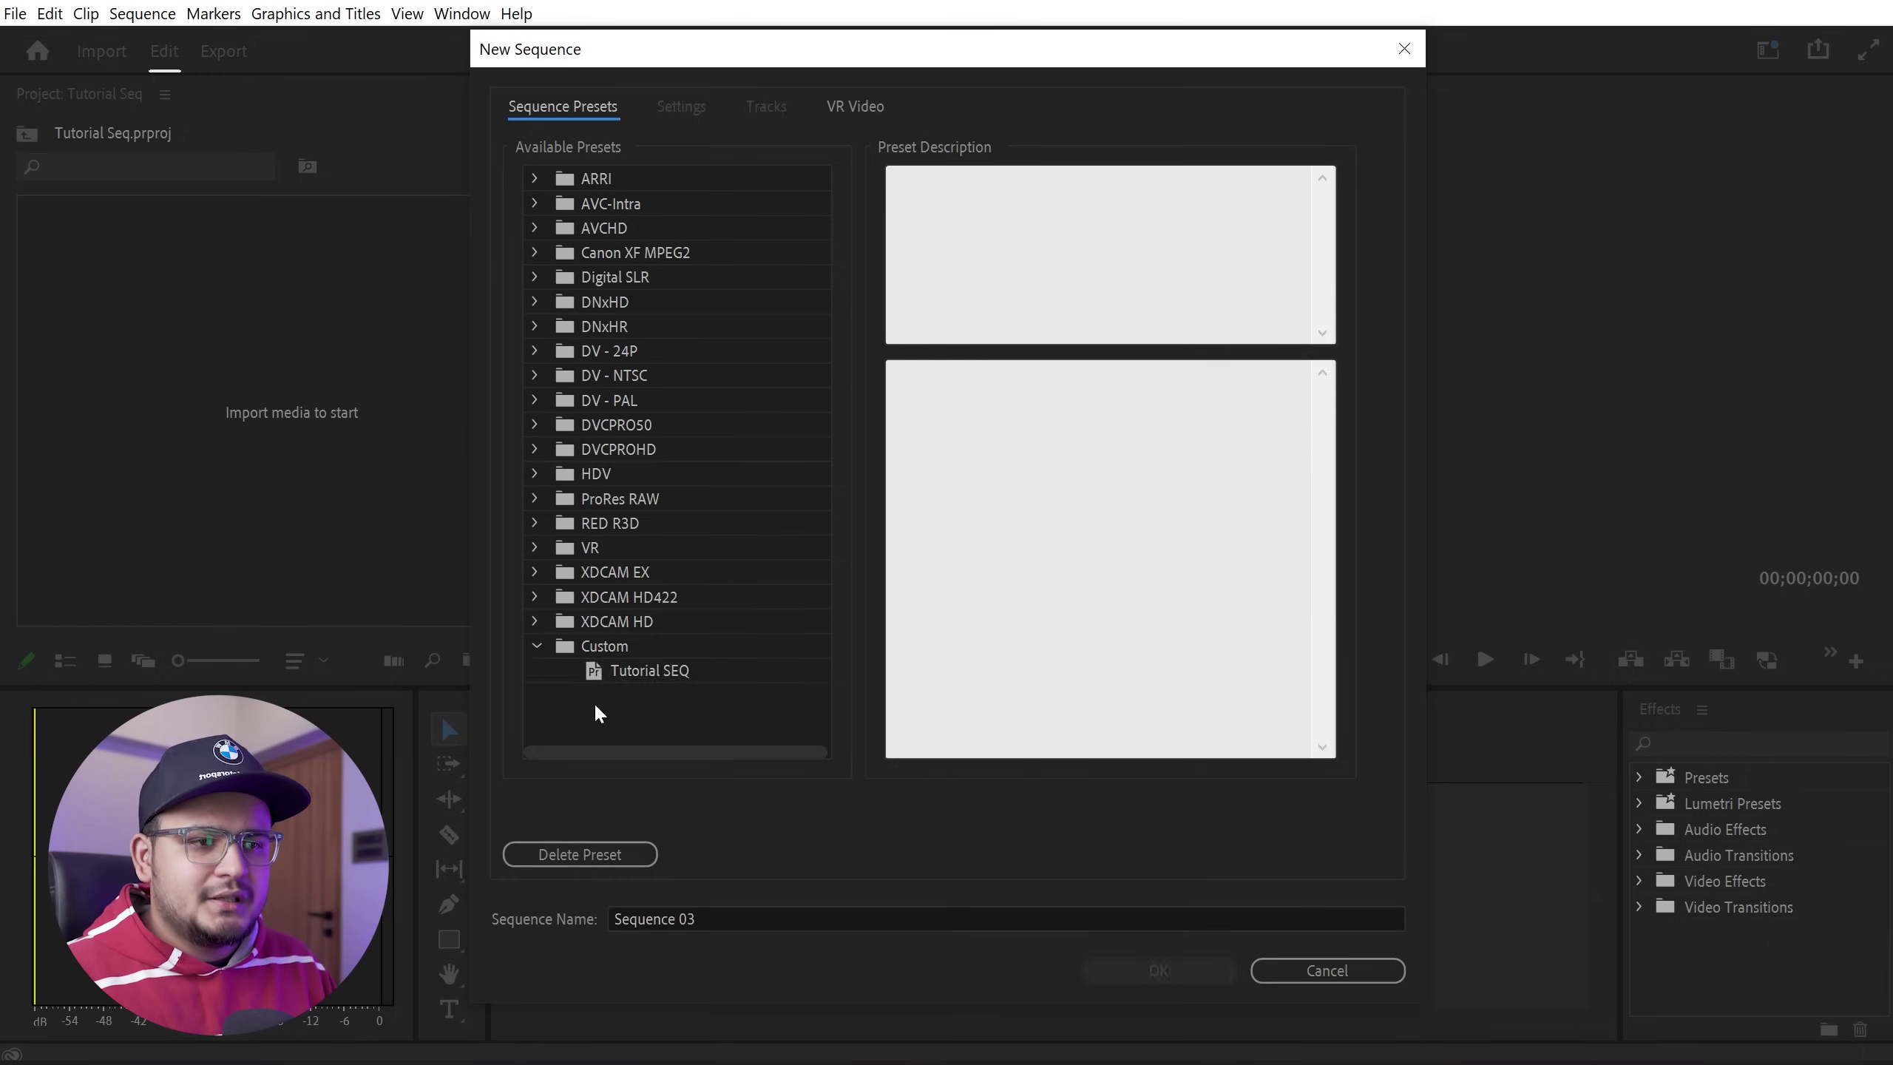
click(649, 669)
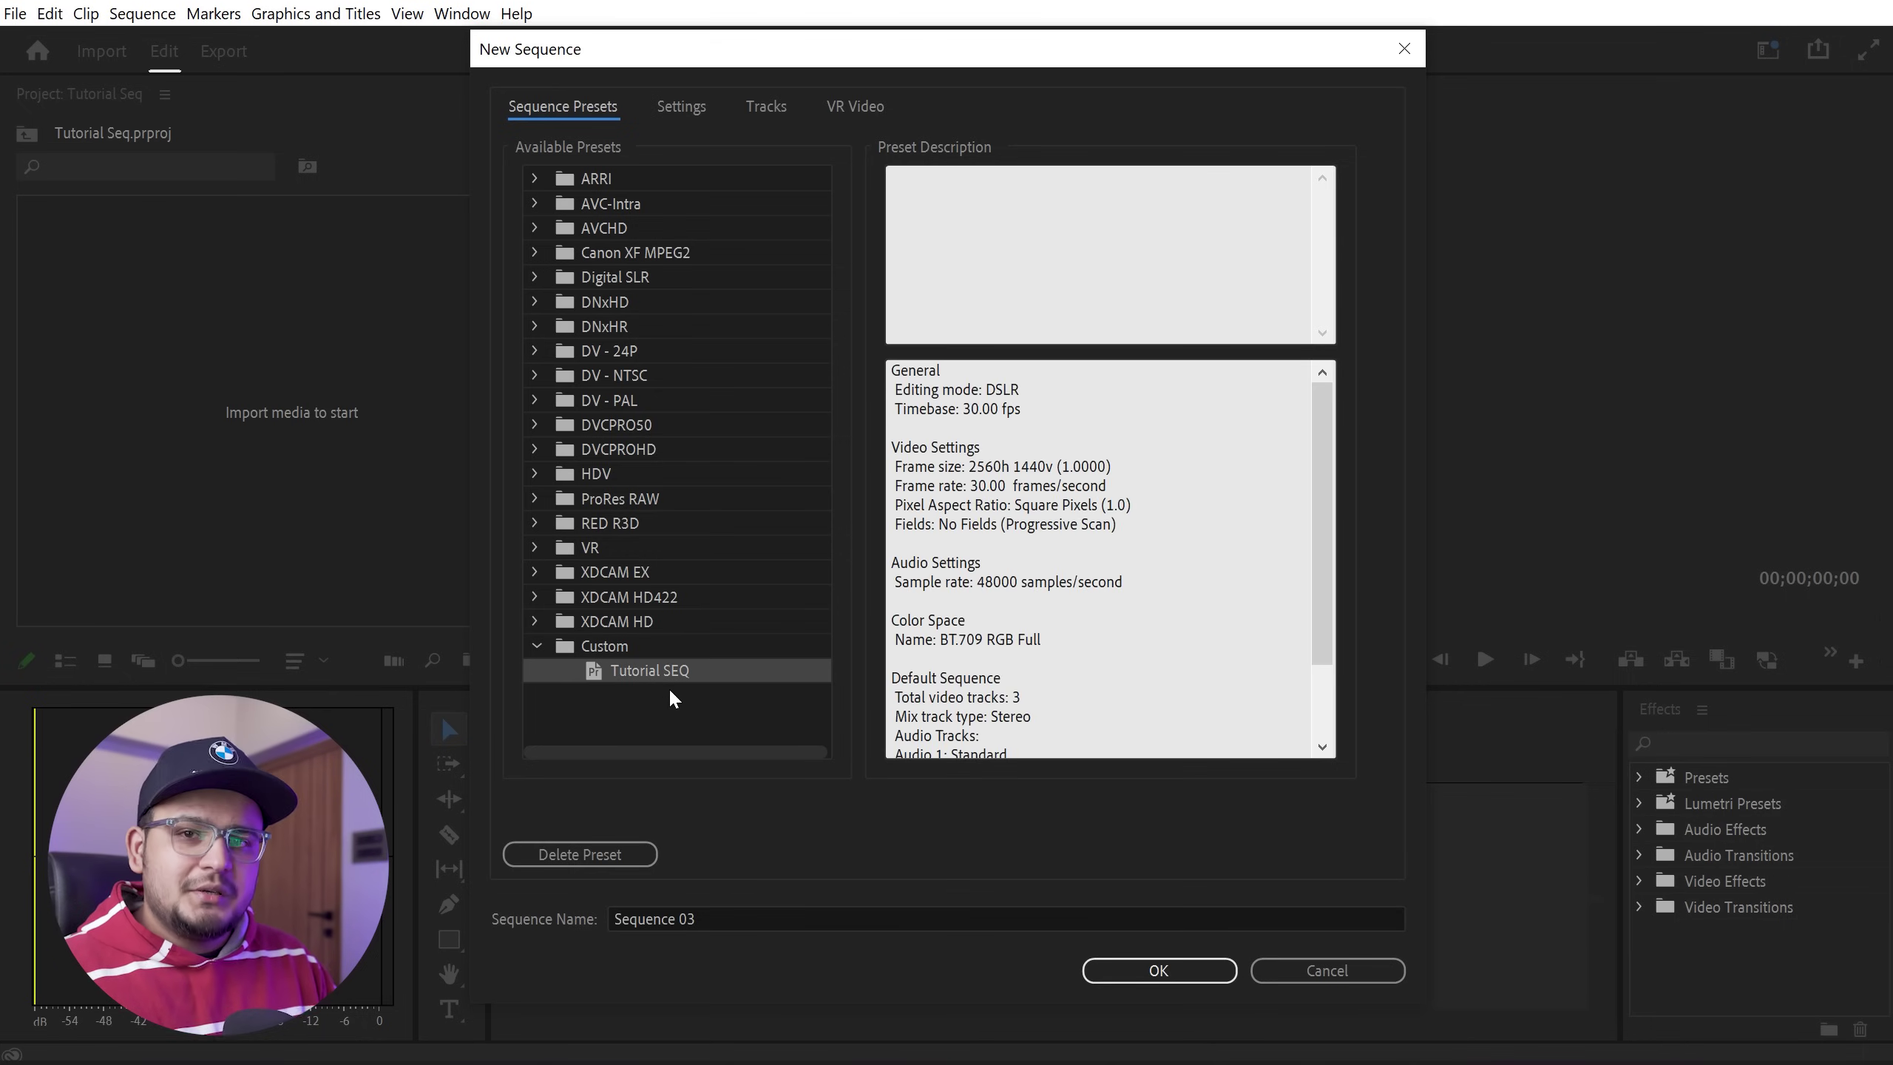
click(534, 277)
click(565, 302)
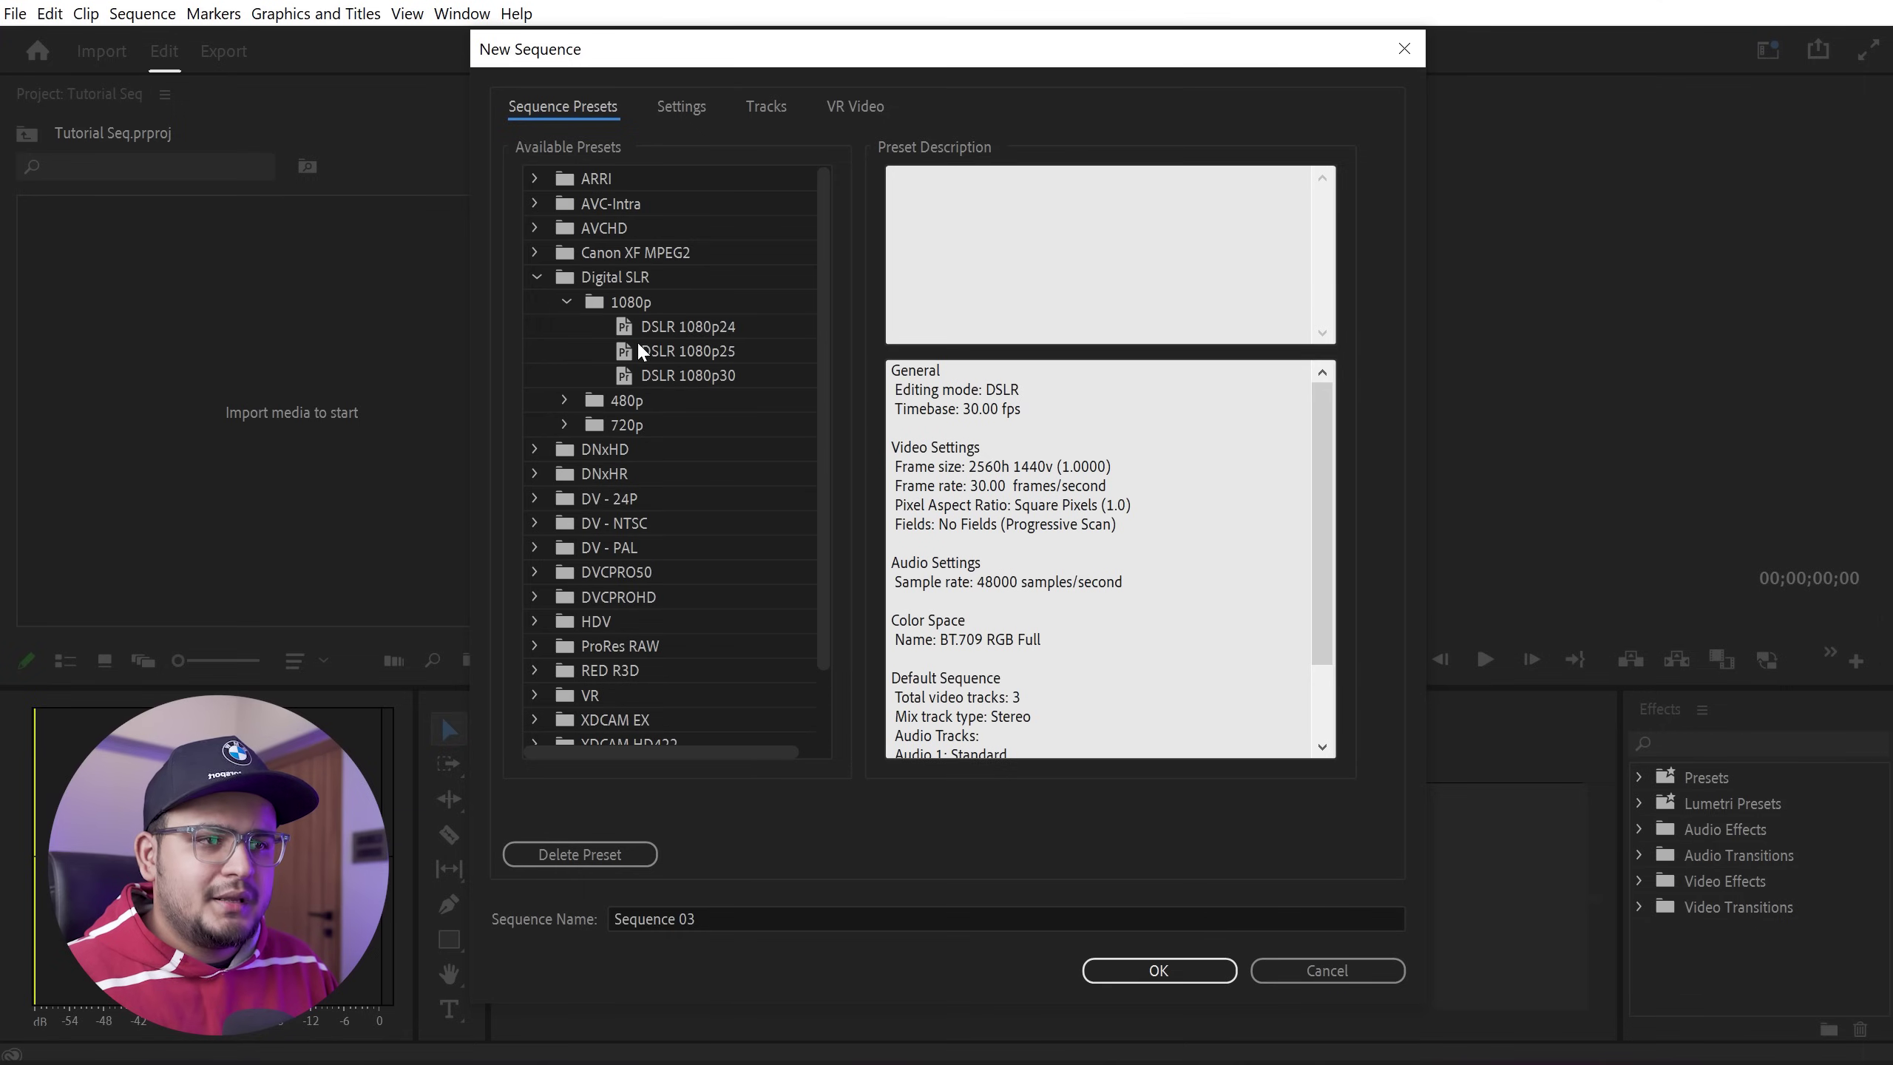
click(696, 110)
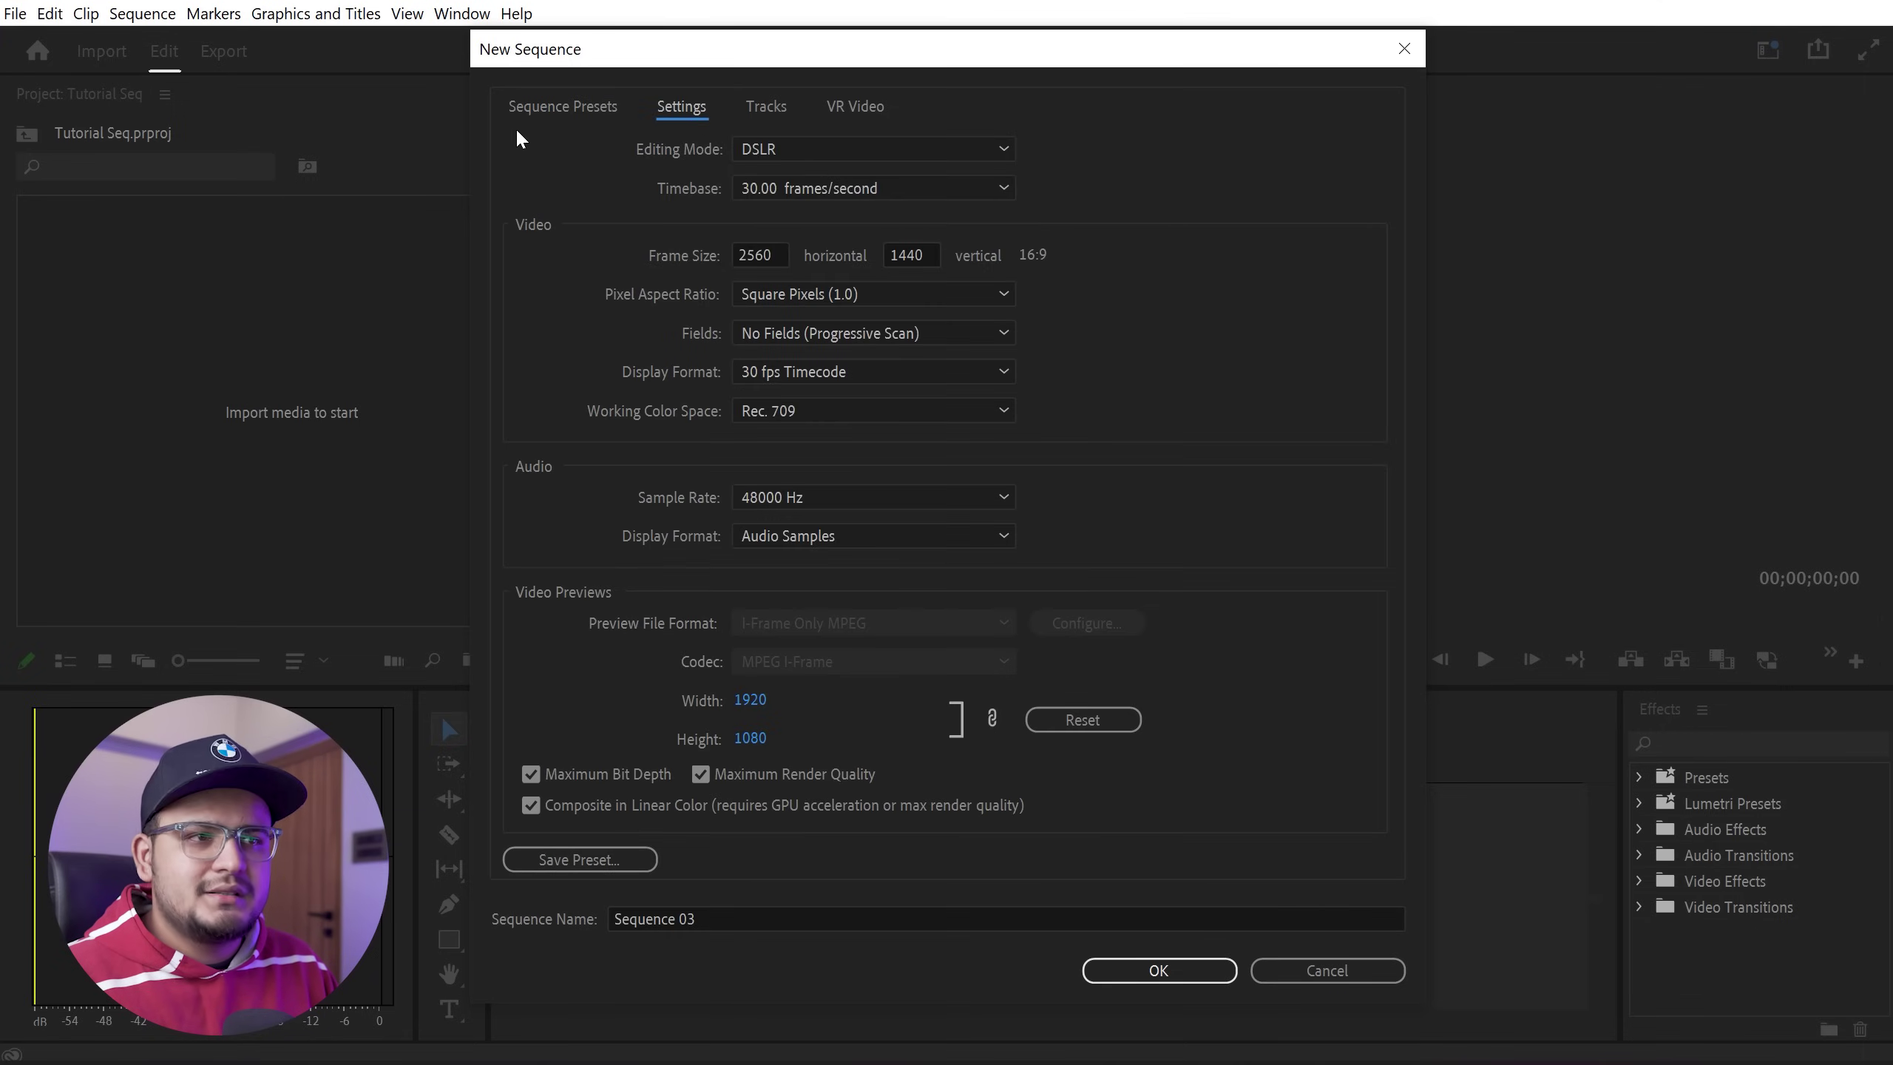
click(550, 106)
click(536, 278)
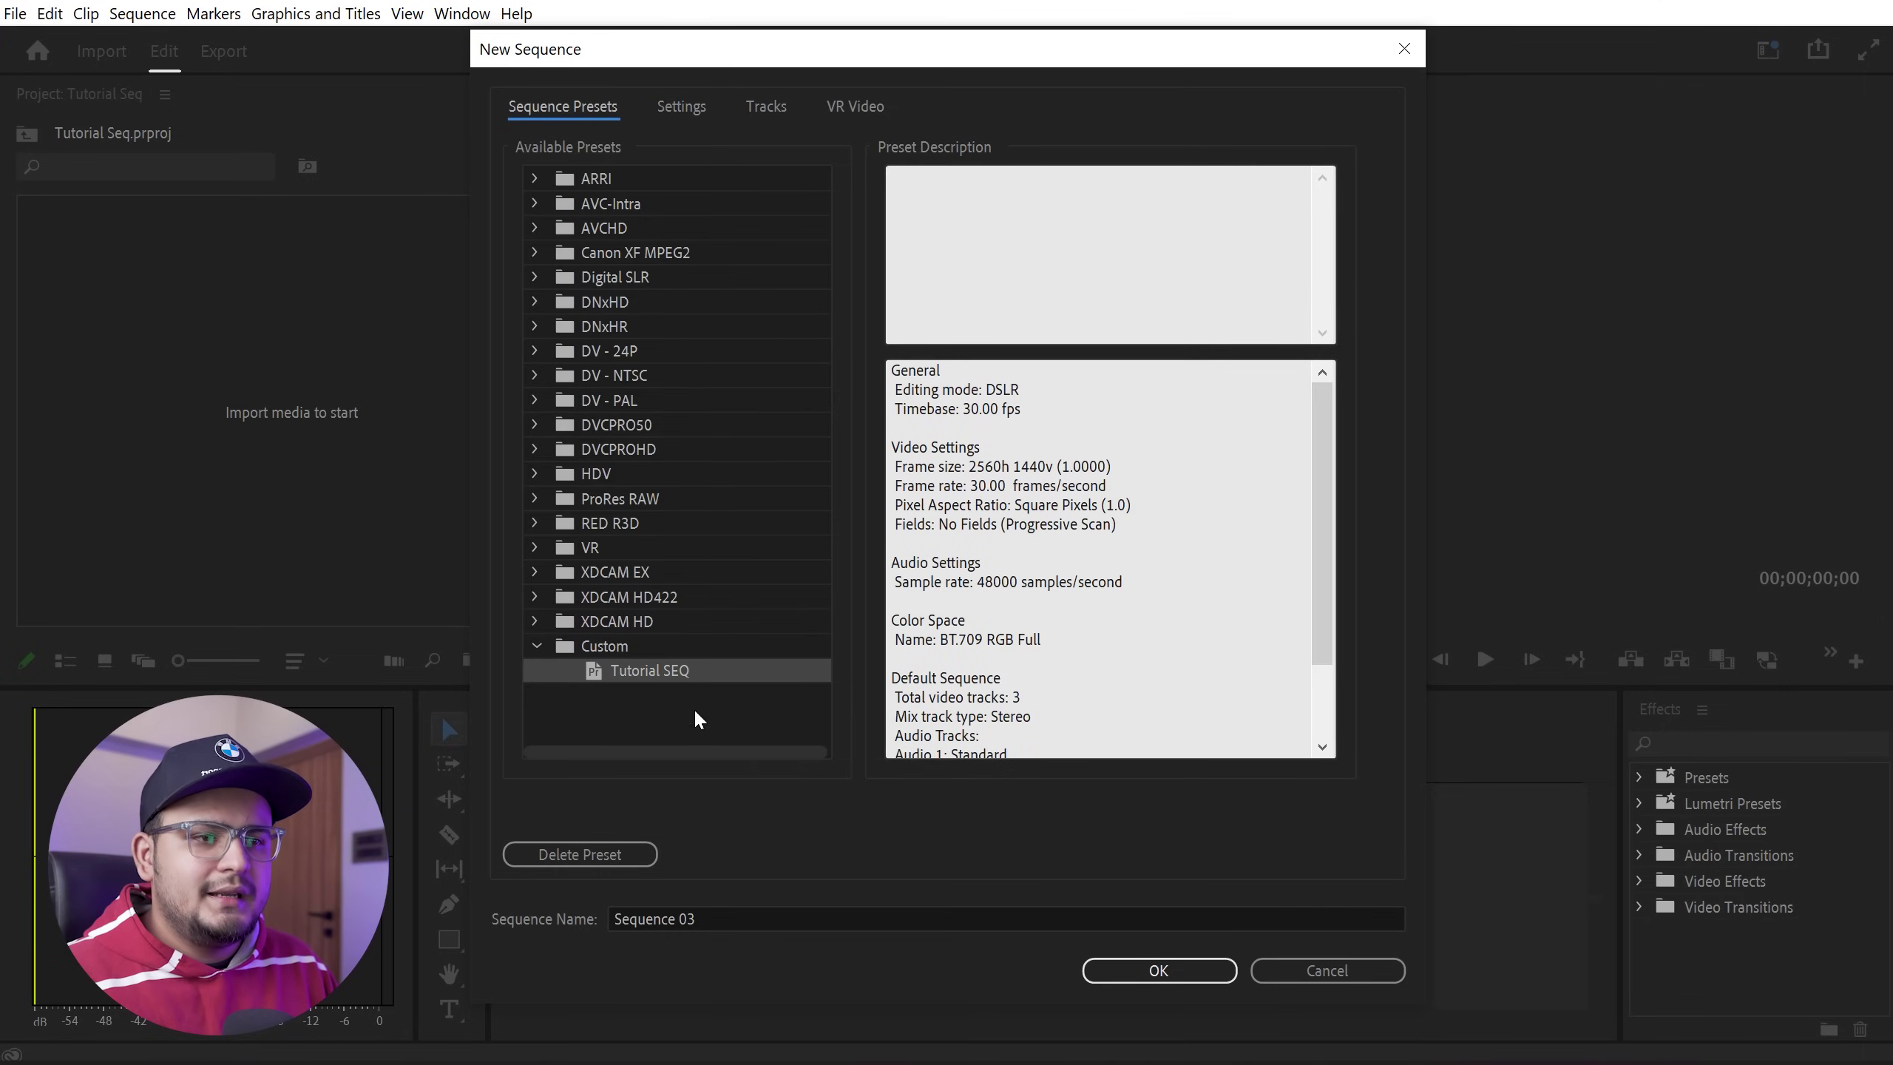
click(1162, 971)
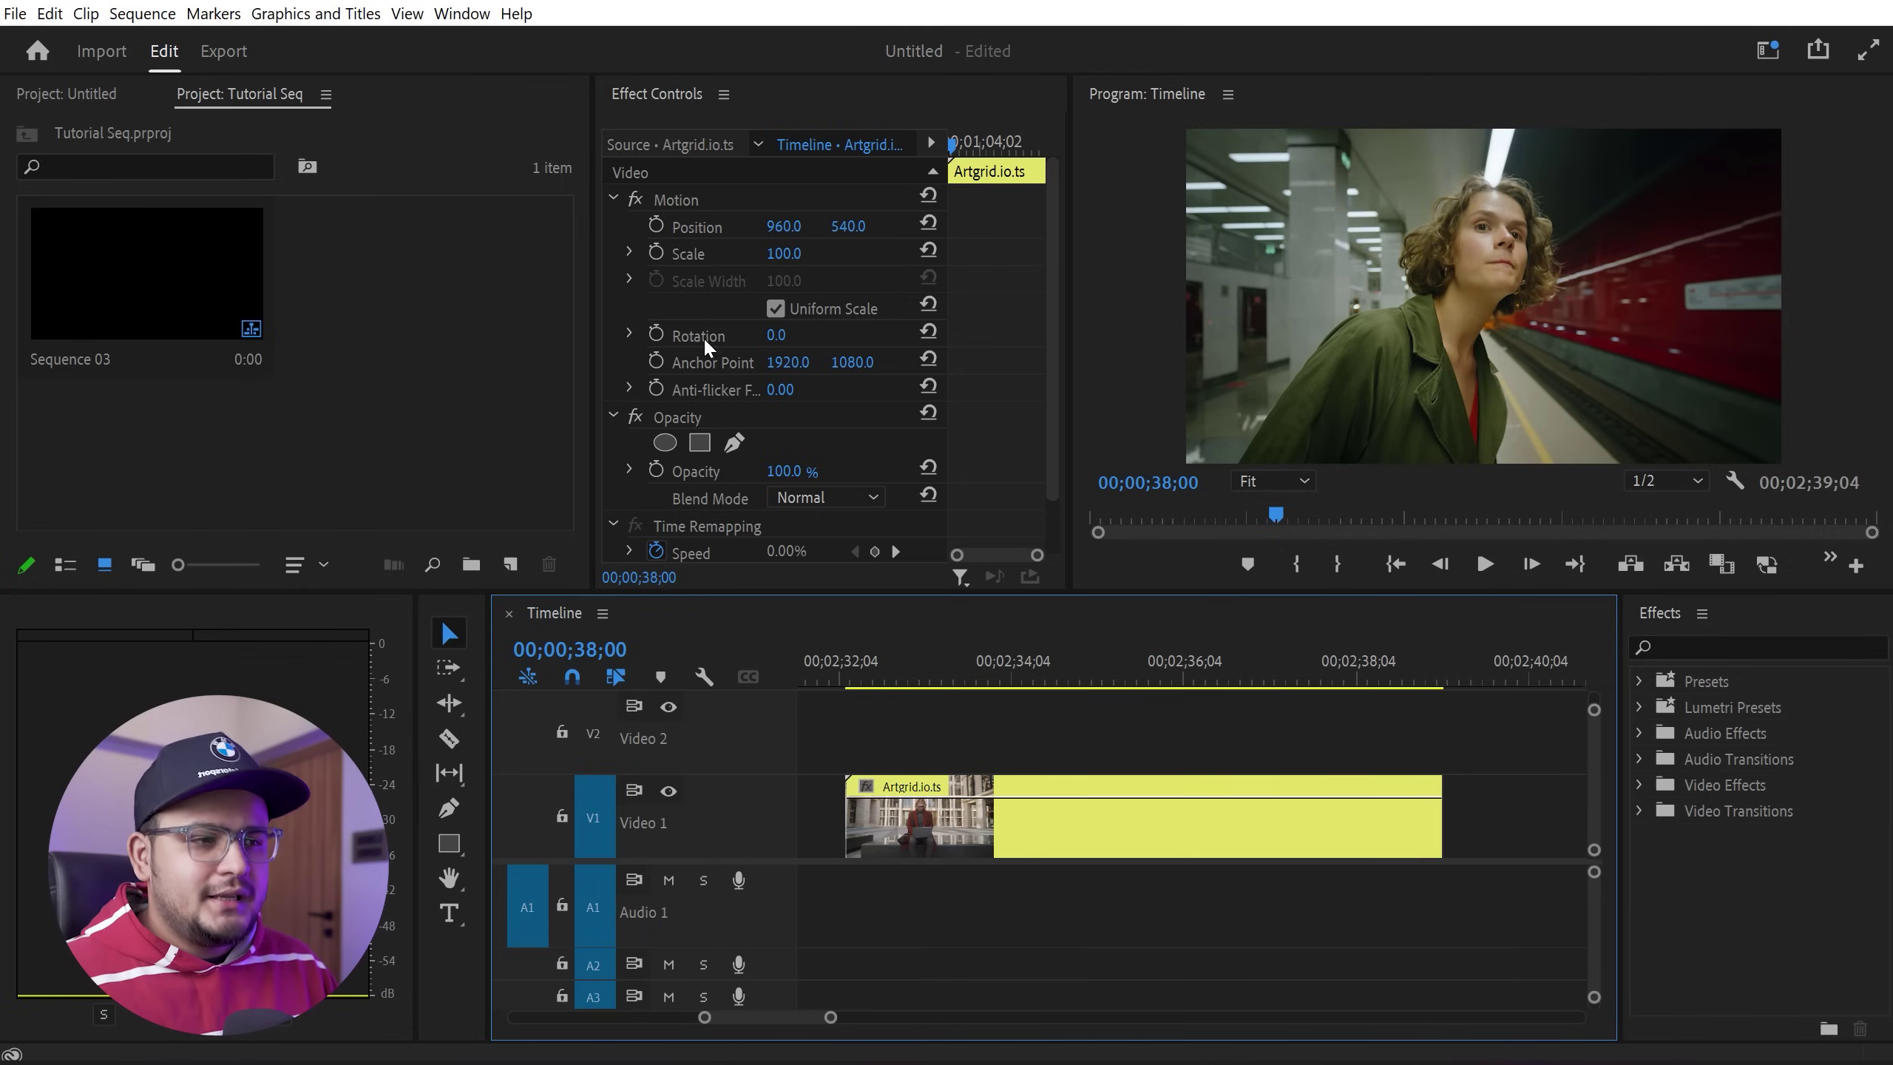
Scrub the Artgrid.io.ts clip and park the playhead at 00;02;34;12.
drag(962, 679, 1157, 679)
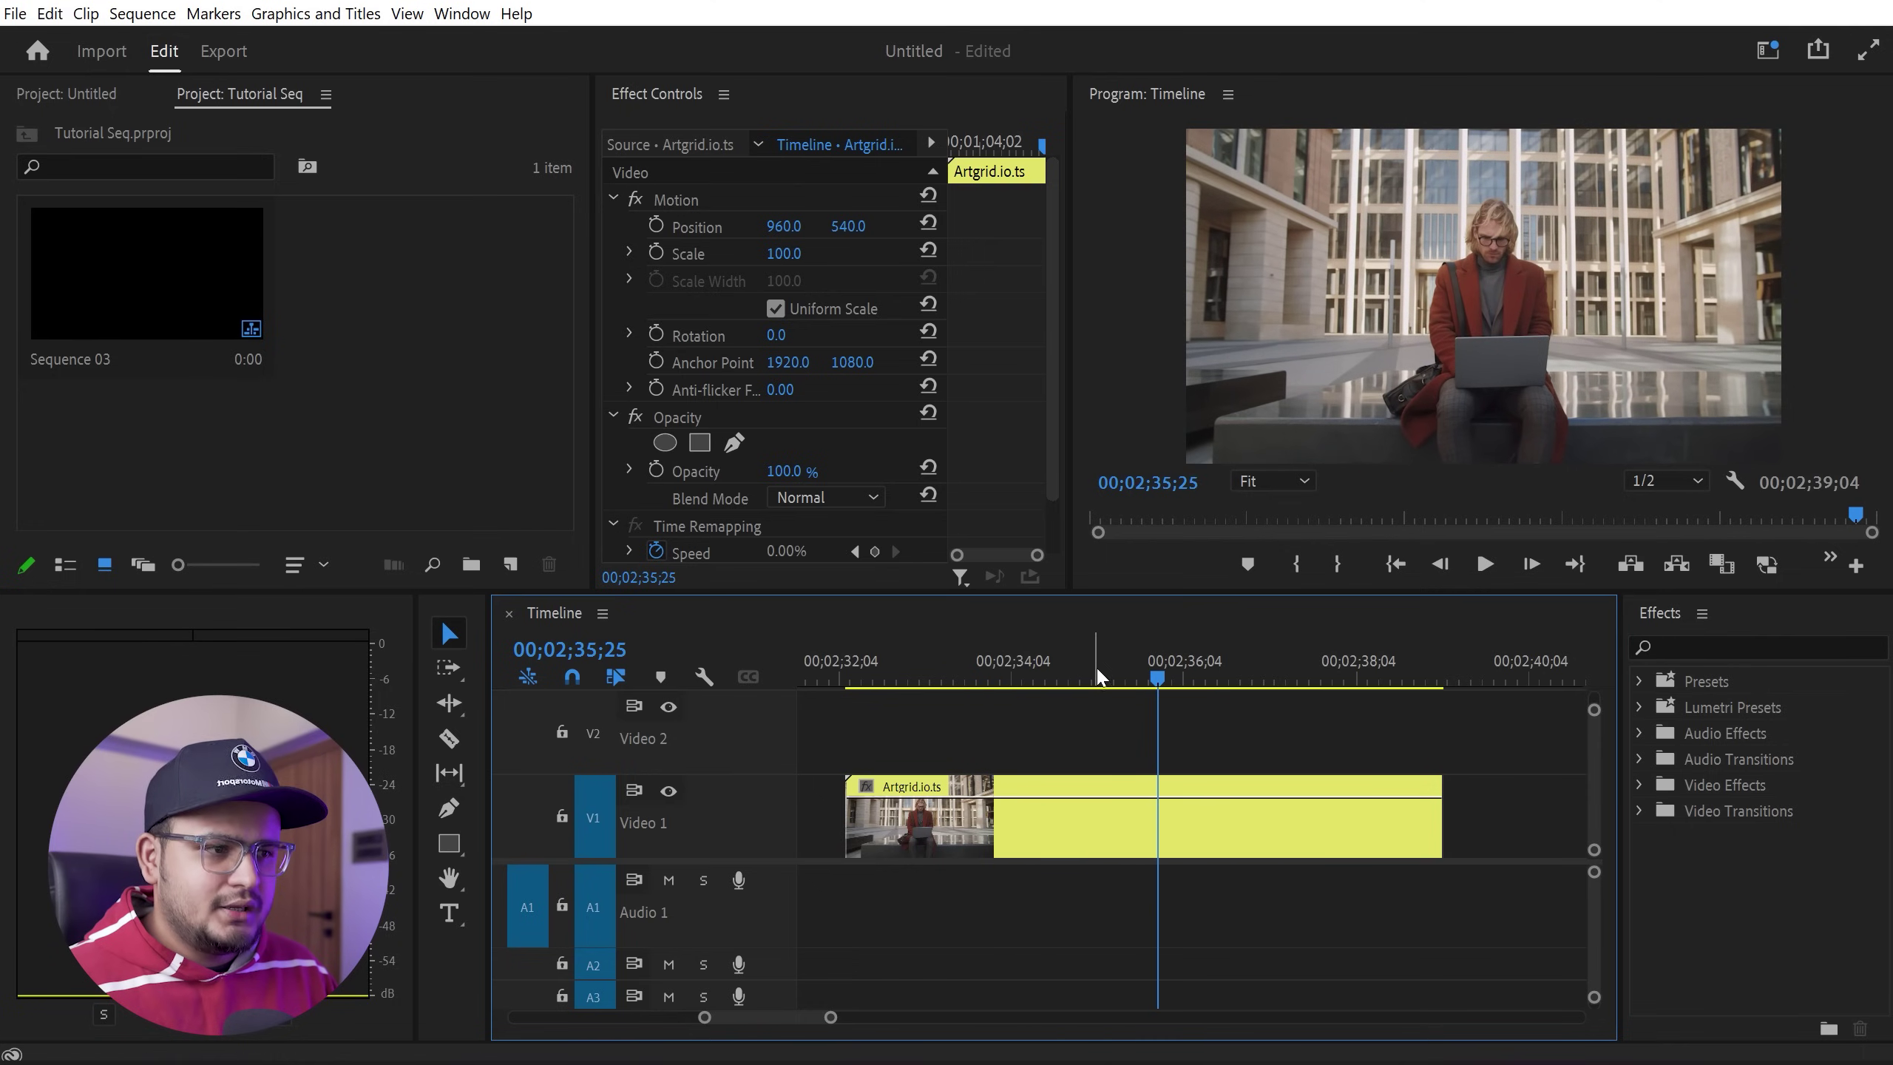
drag(1104, 678, 1040, 678)
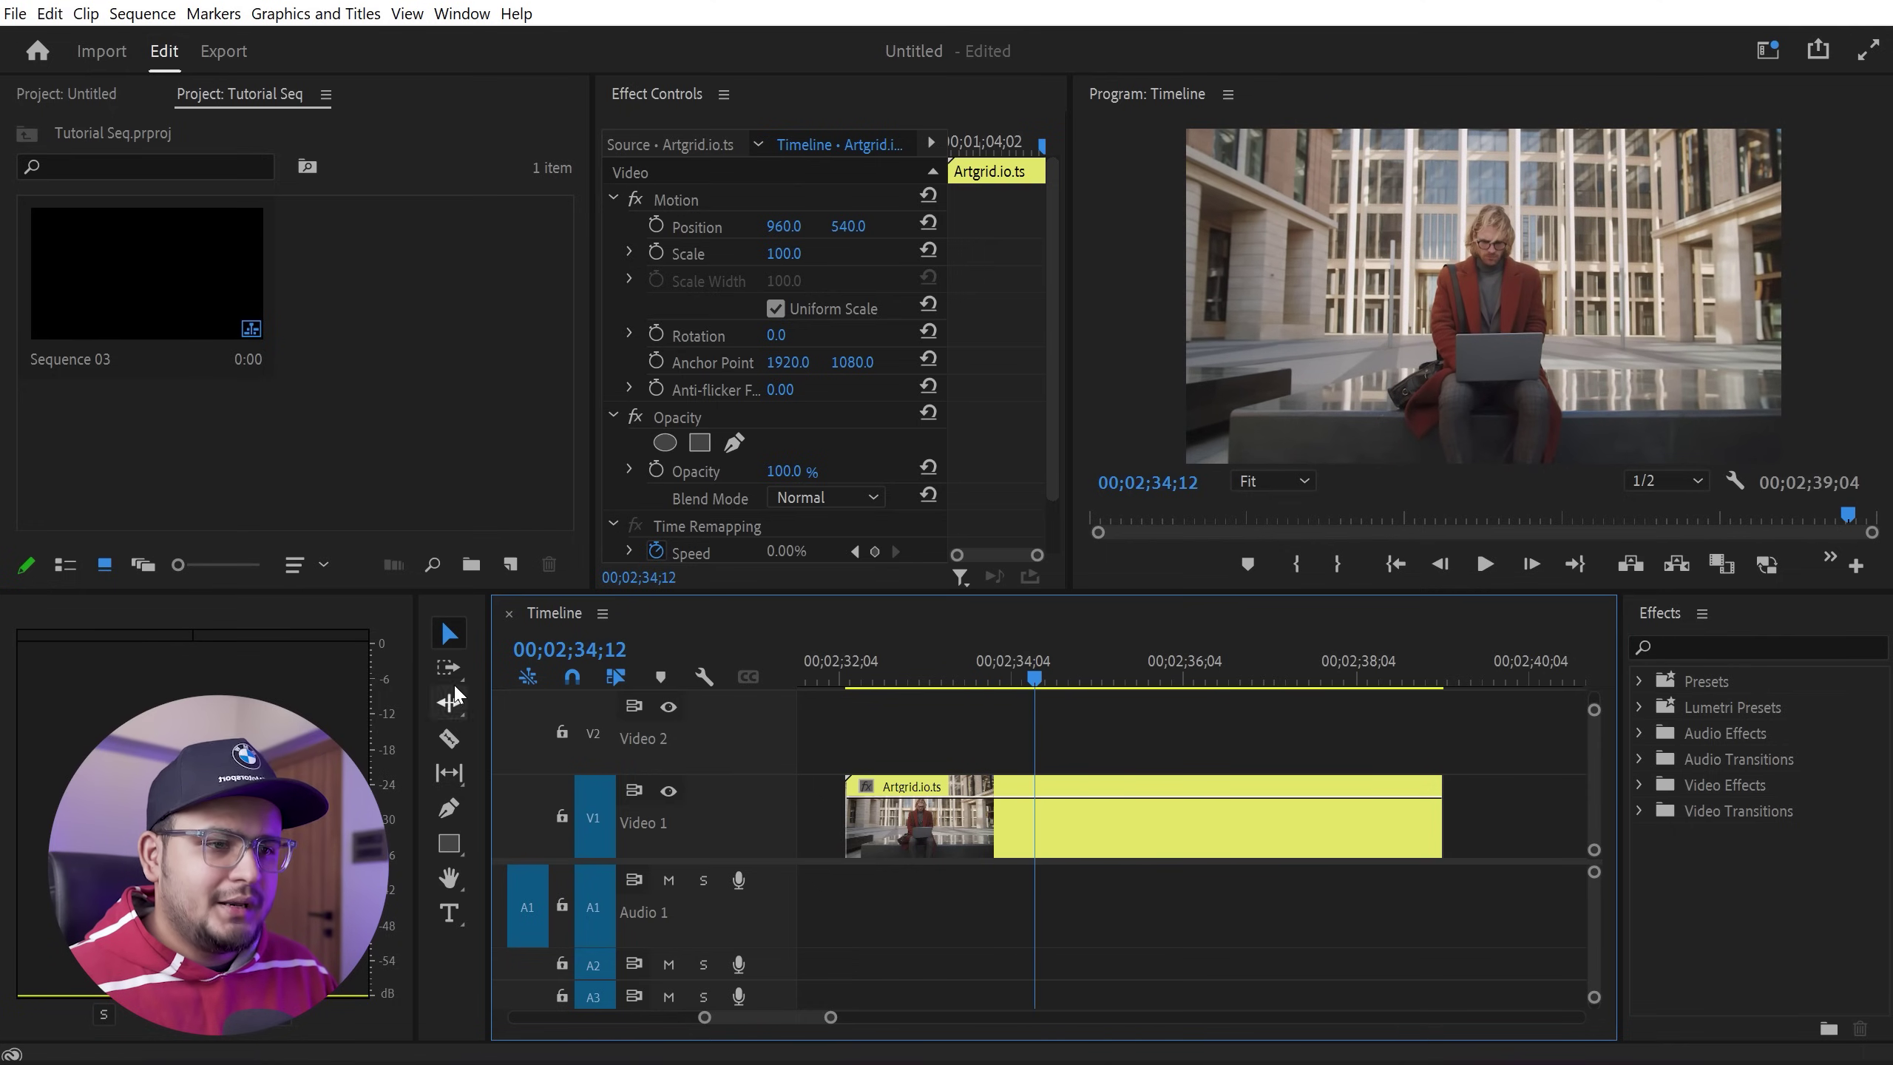
click(455, 745)
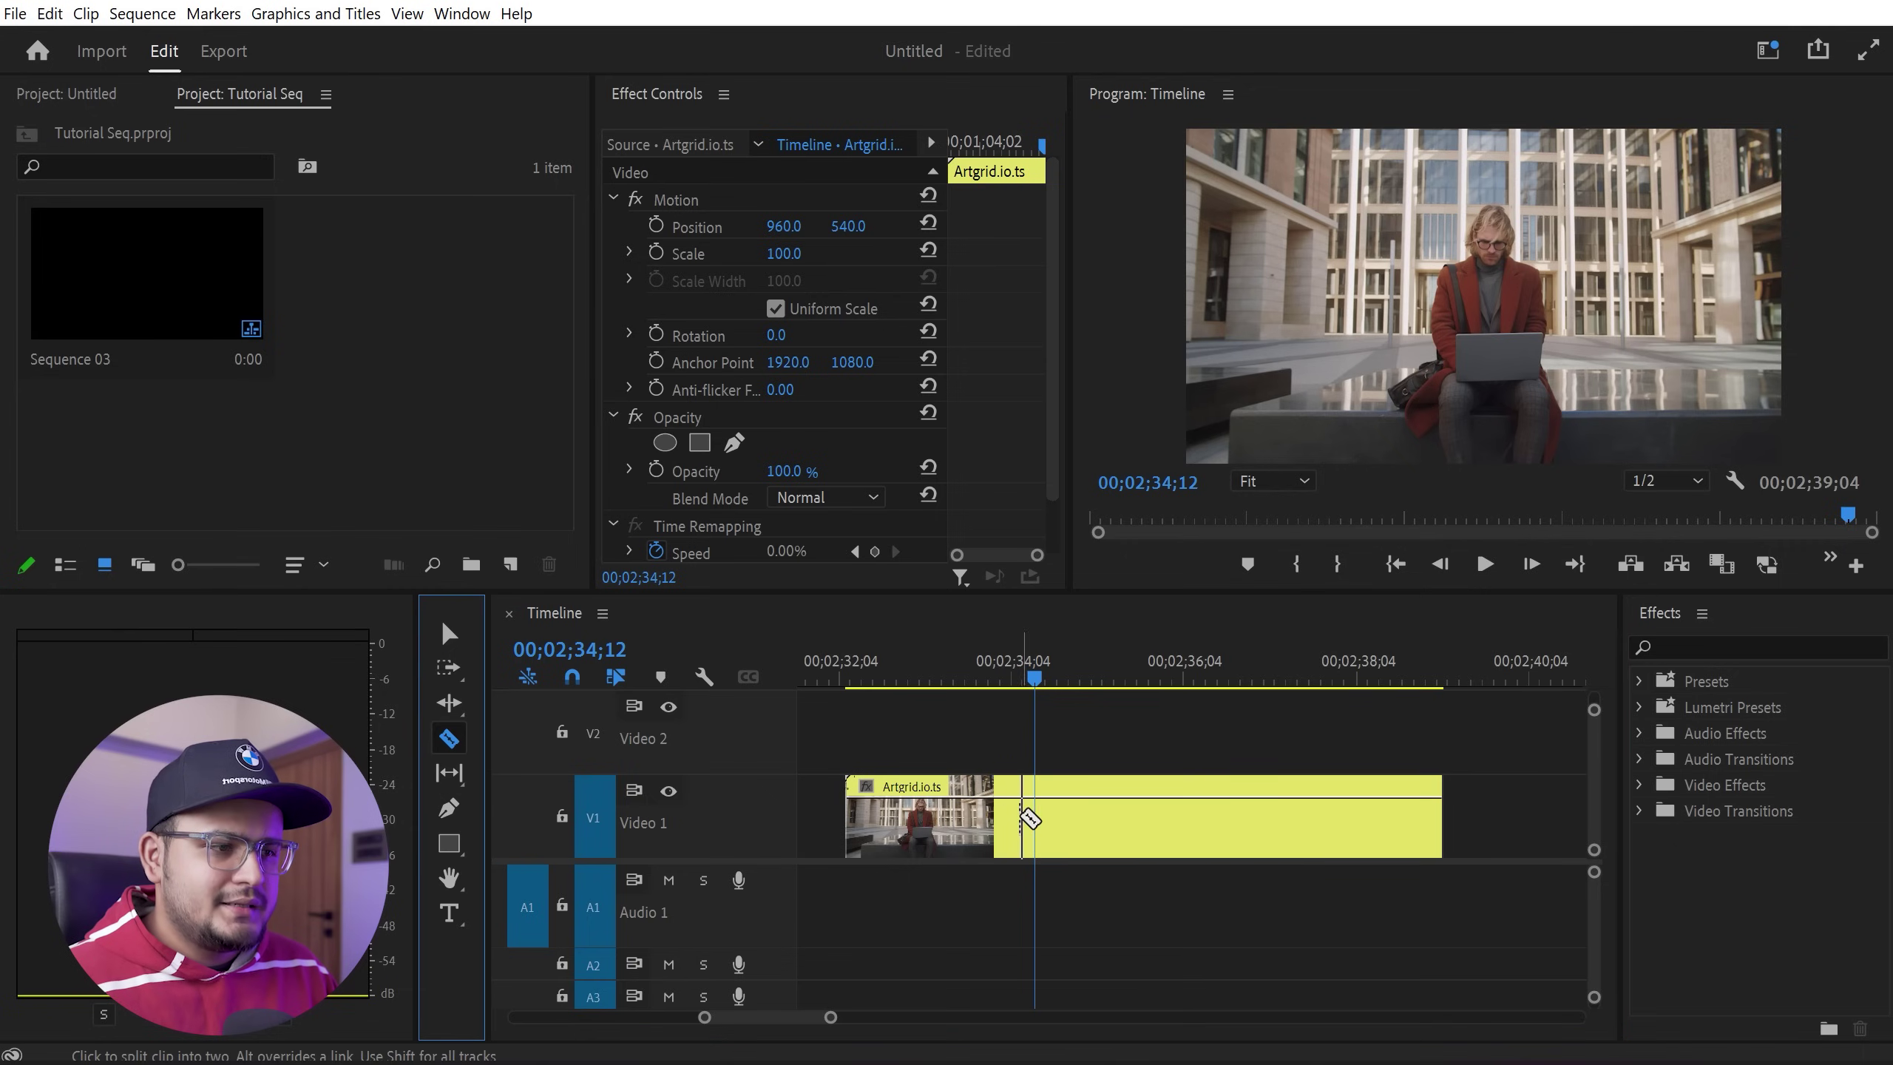
click(1020, 816)
click(1215, 820)
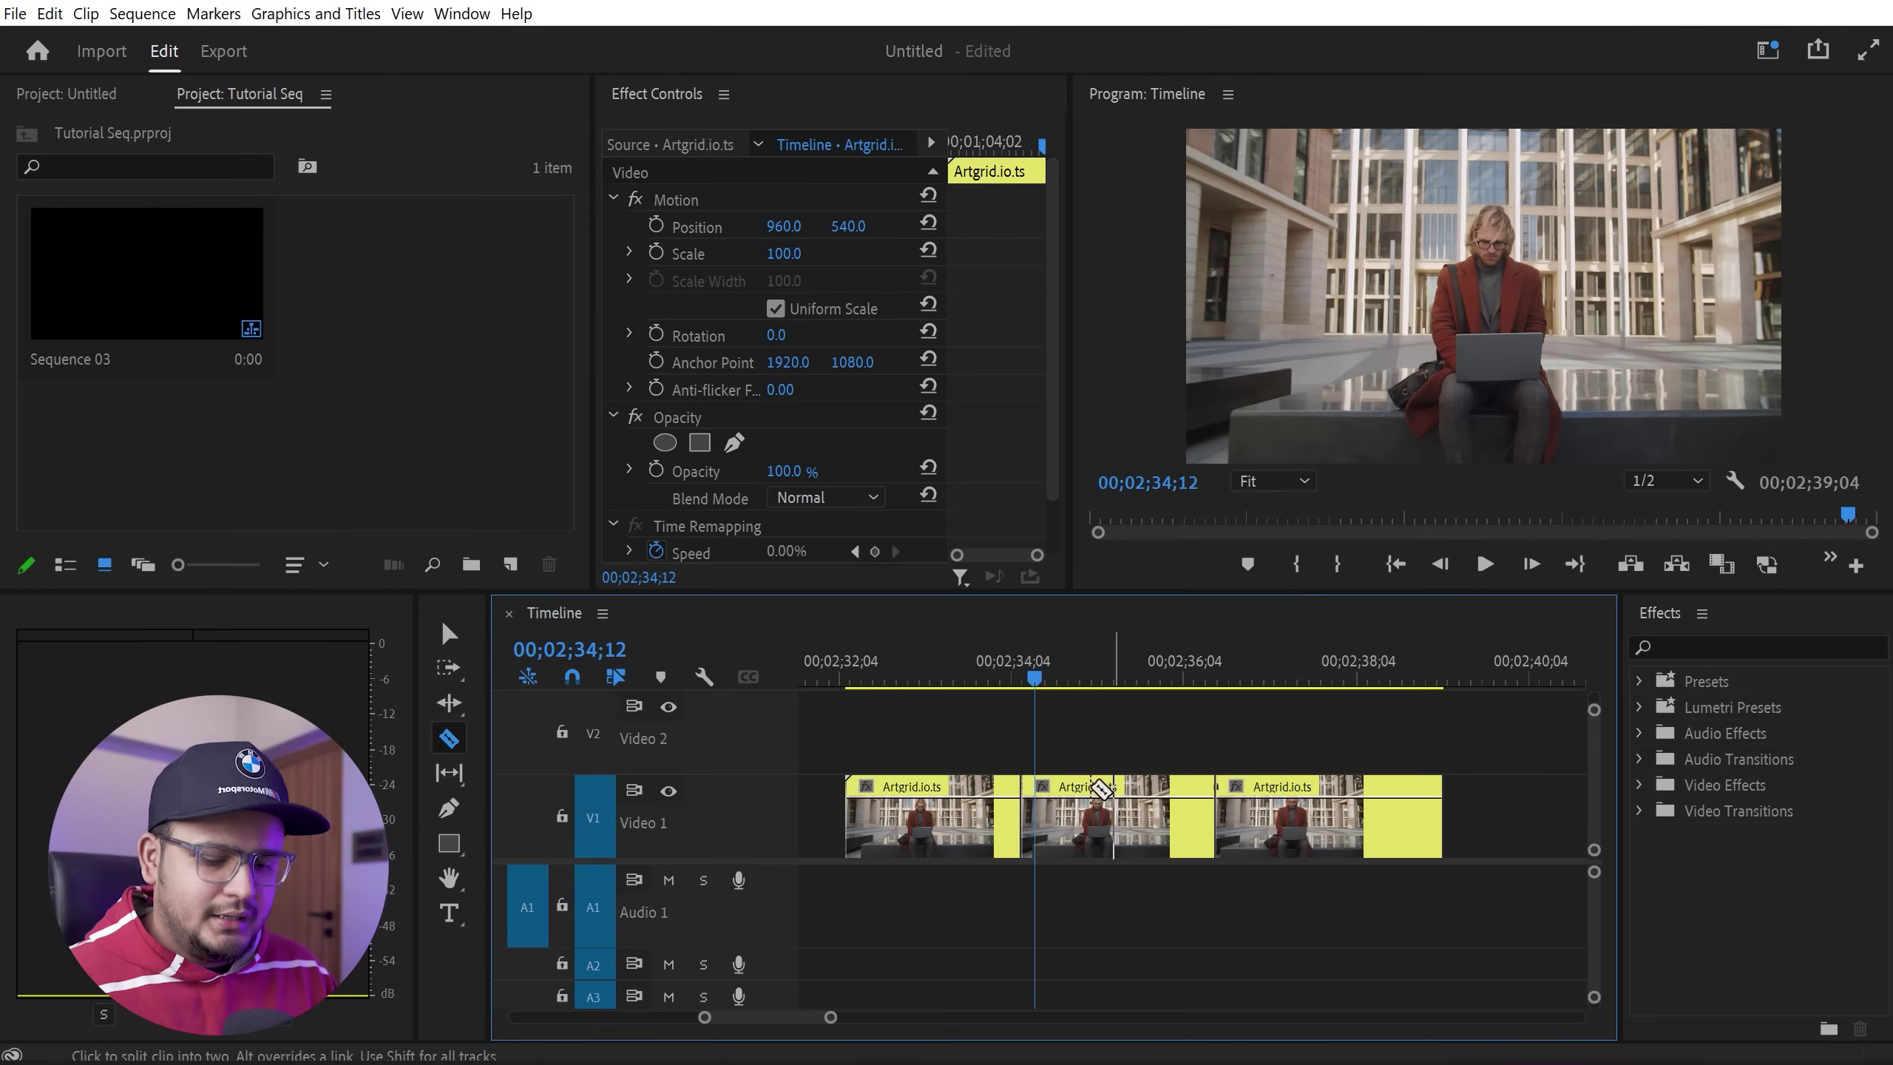
key(v)
click(1103, 812)
key(Delete)
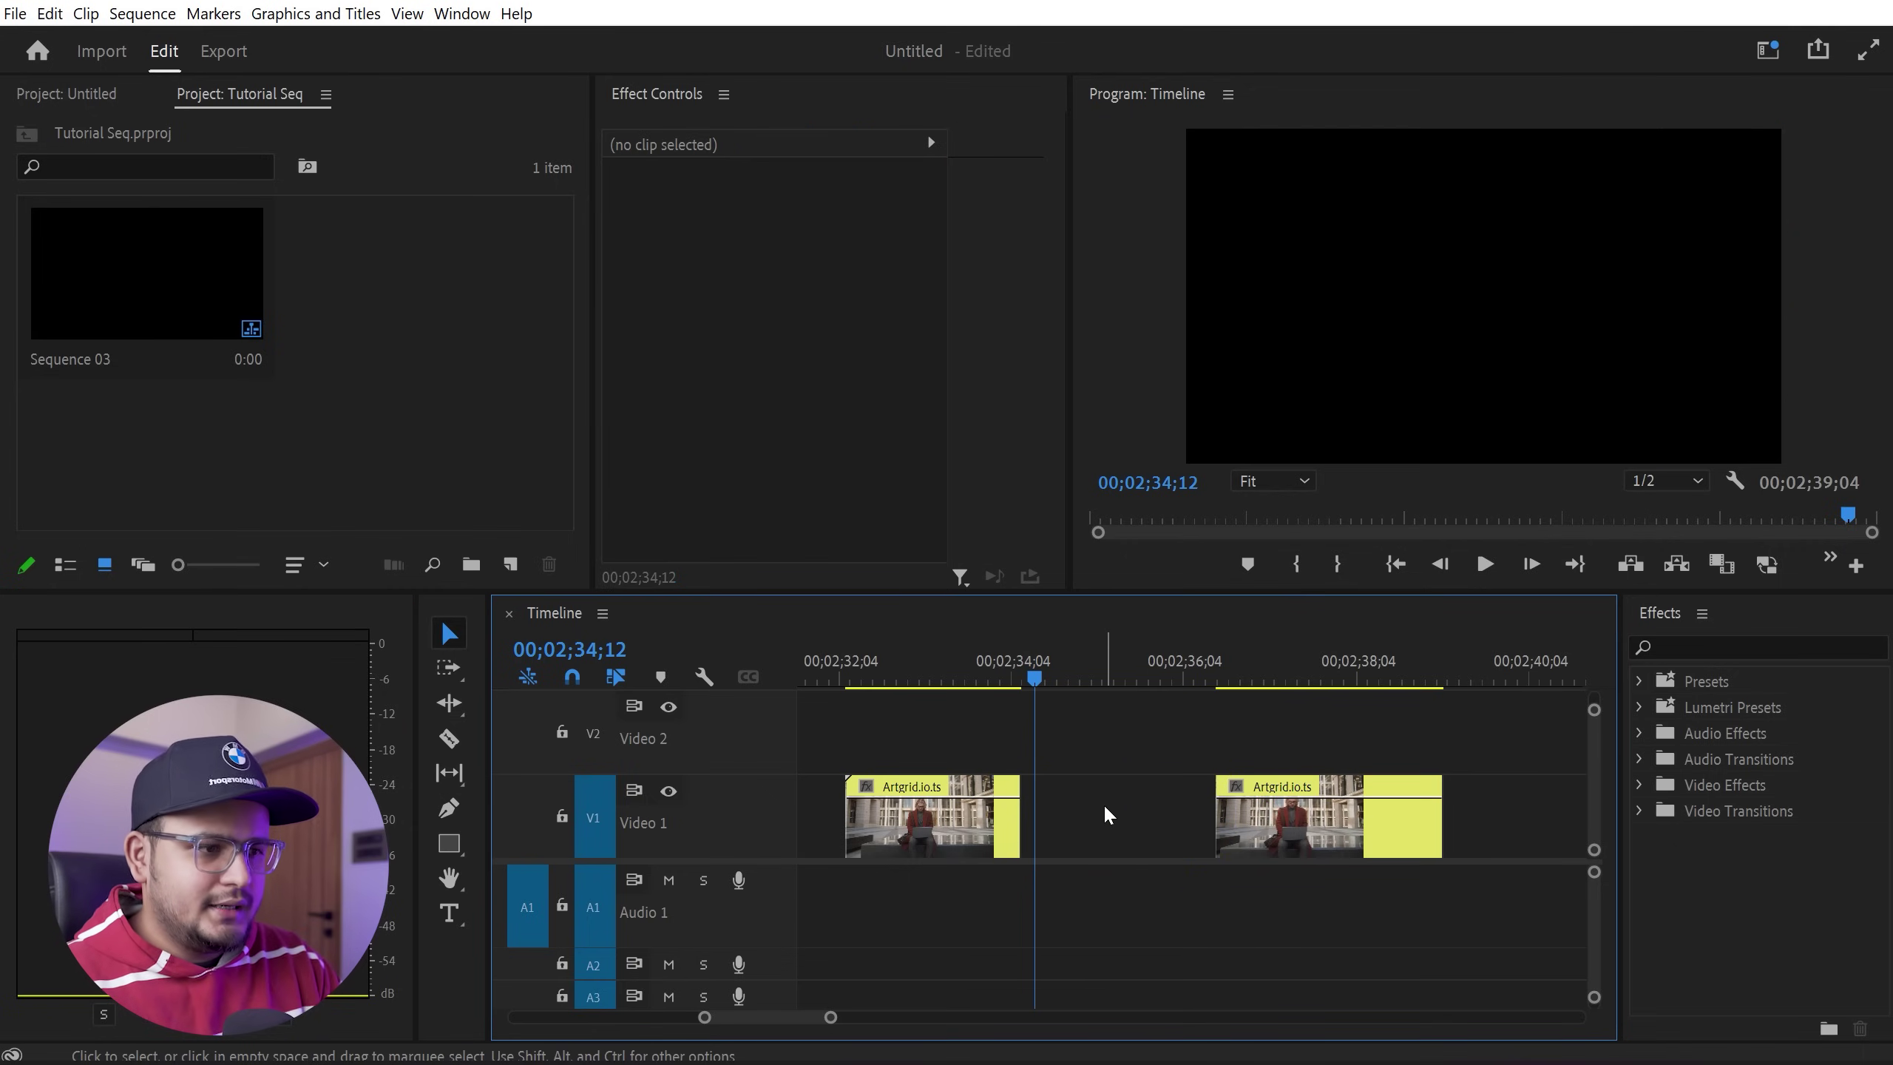
drag(1289, 810, 1103, 827)
click(1002, 672)
drag(1002, 674, 1043, 677)
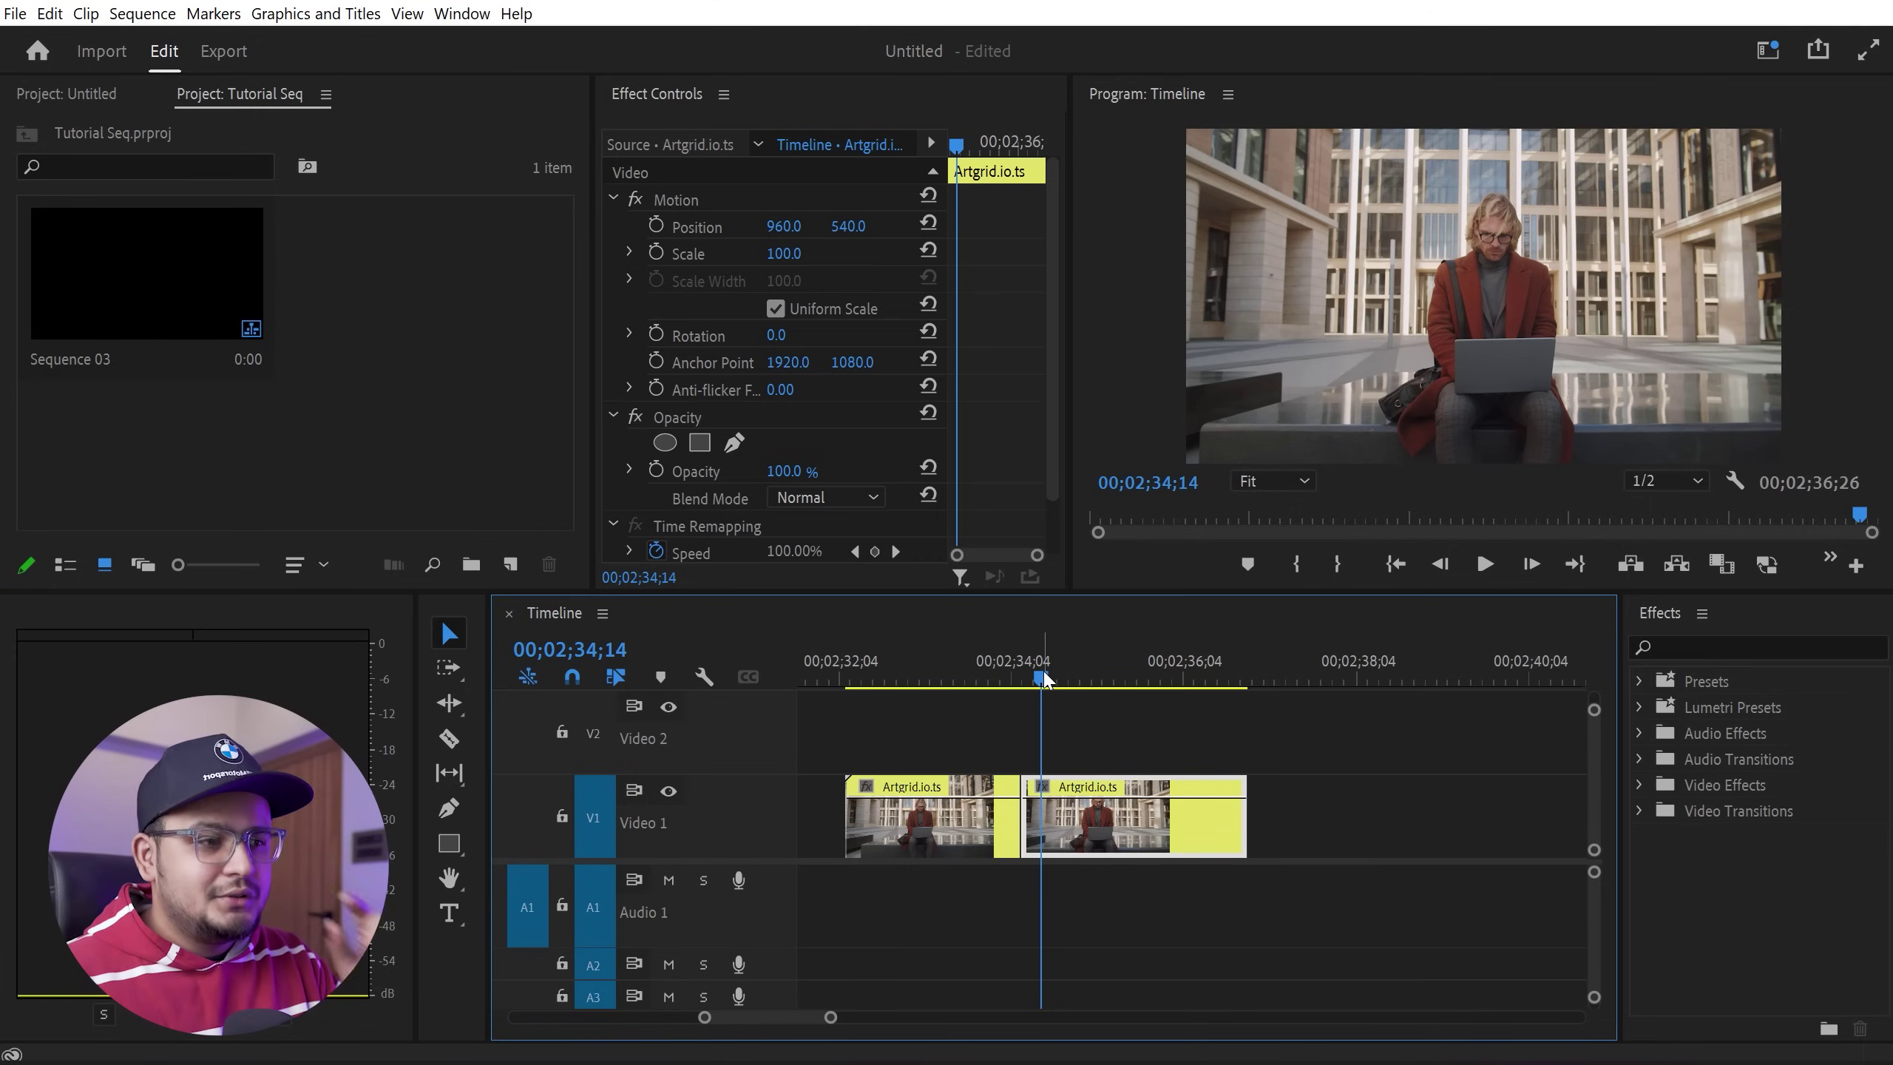
click(985, 744)
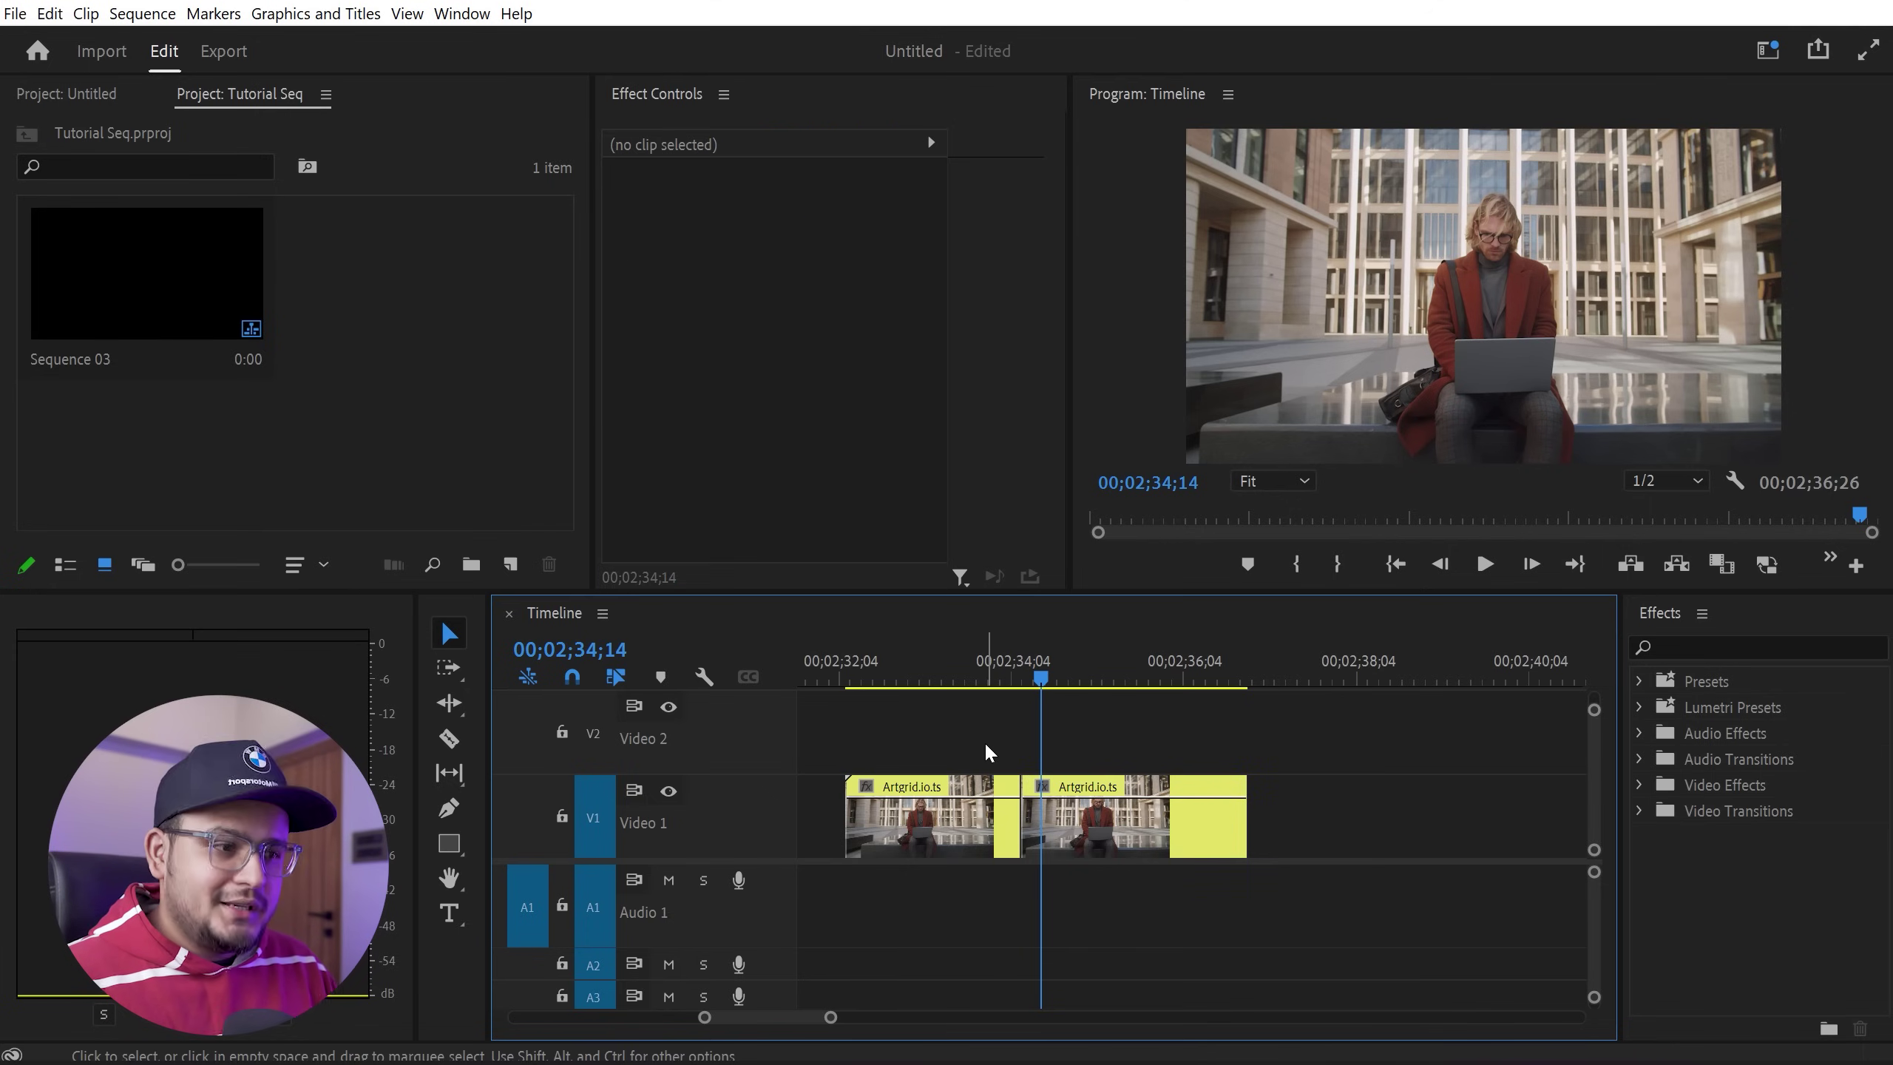
key(ctrl+shift+v)
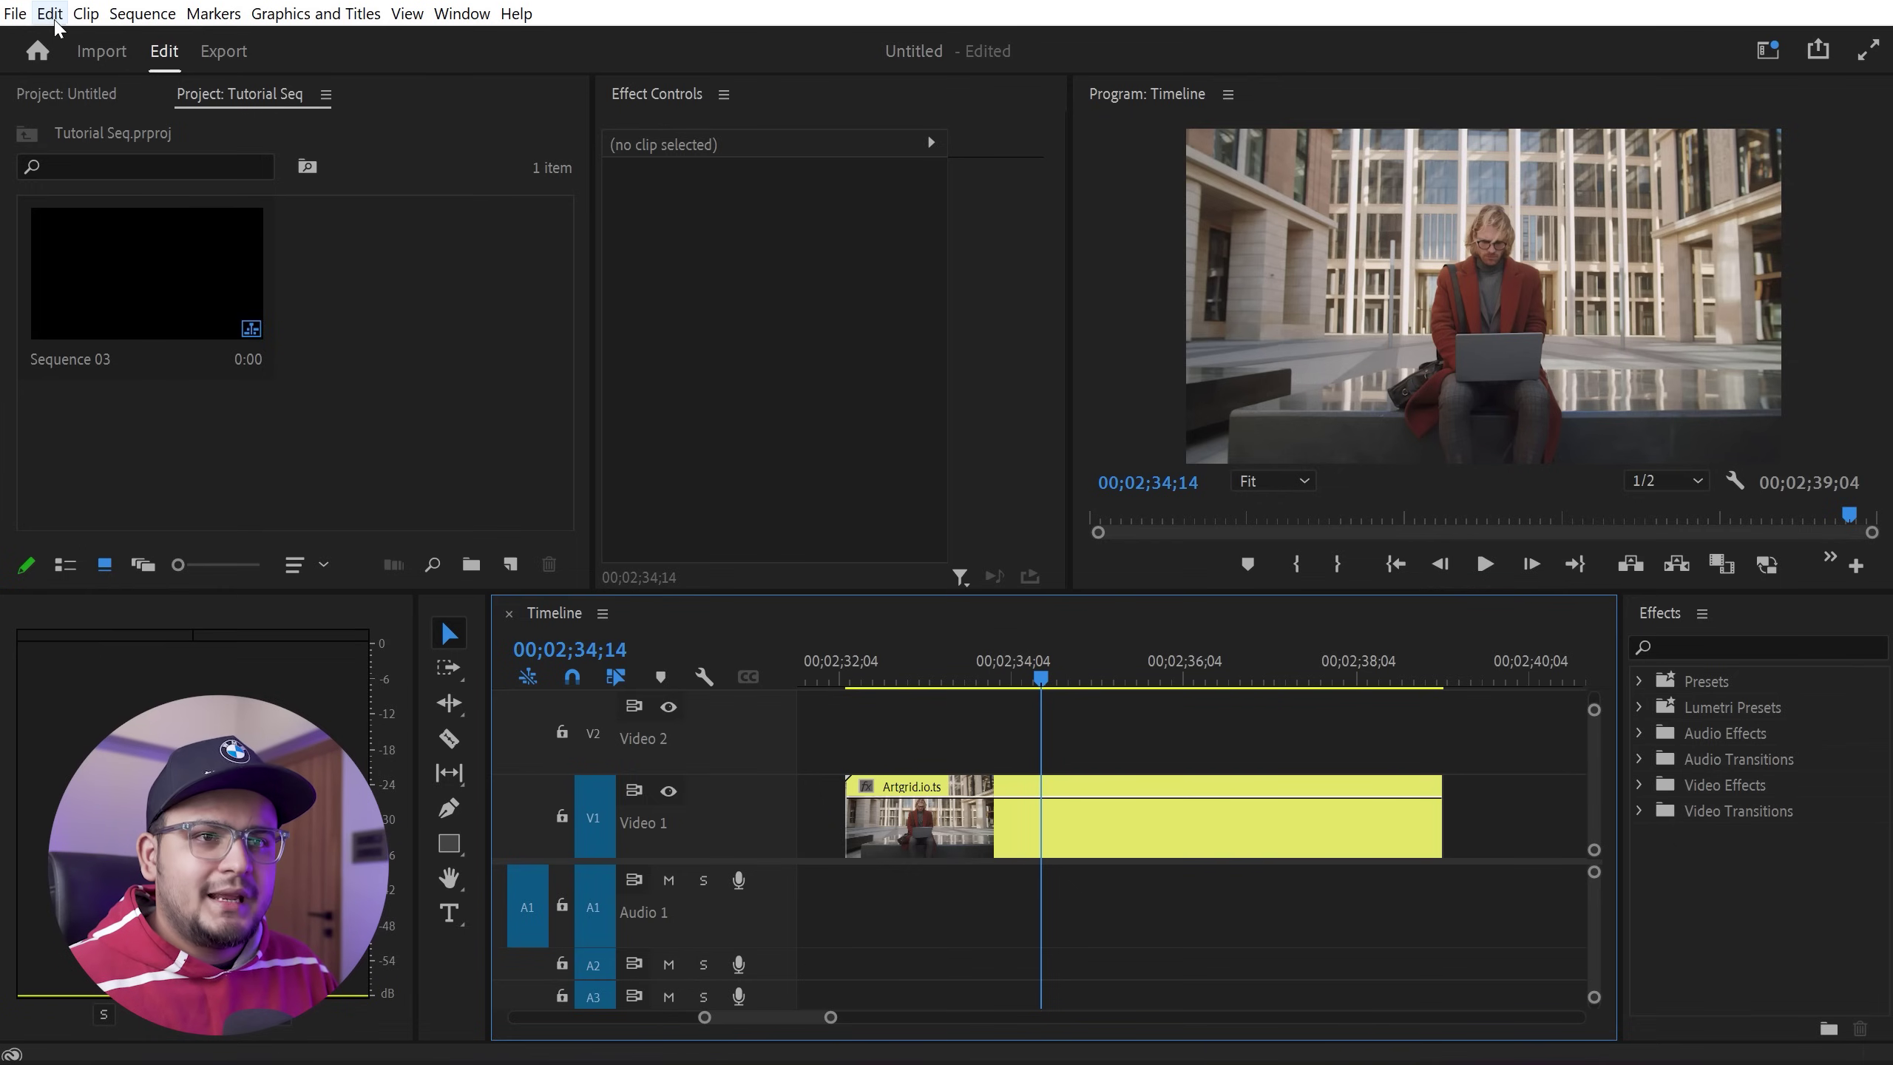
click(50, 13)
In Keyboard Shortcuts, assign the Z key to the Add Edit command.
click(149, 667)
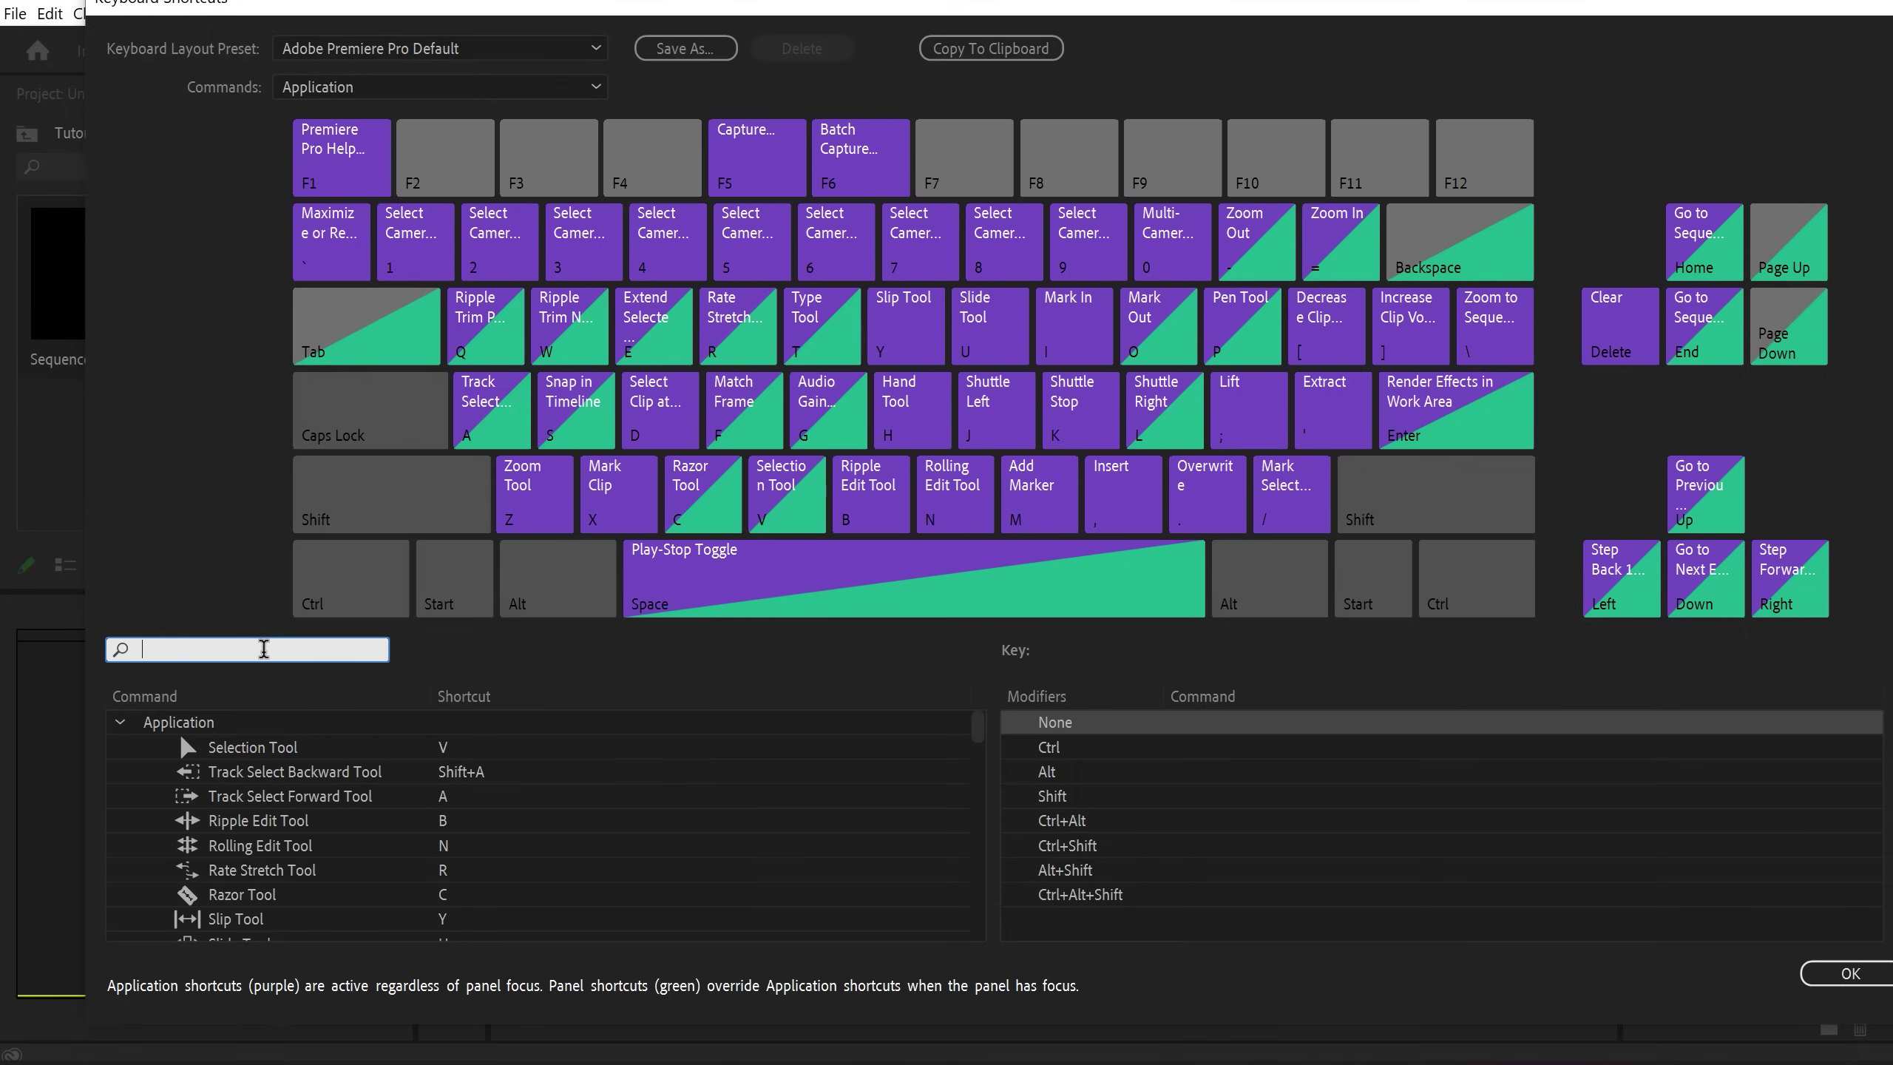
text(add edit)
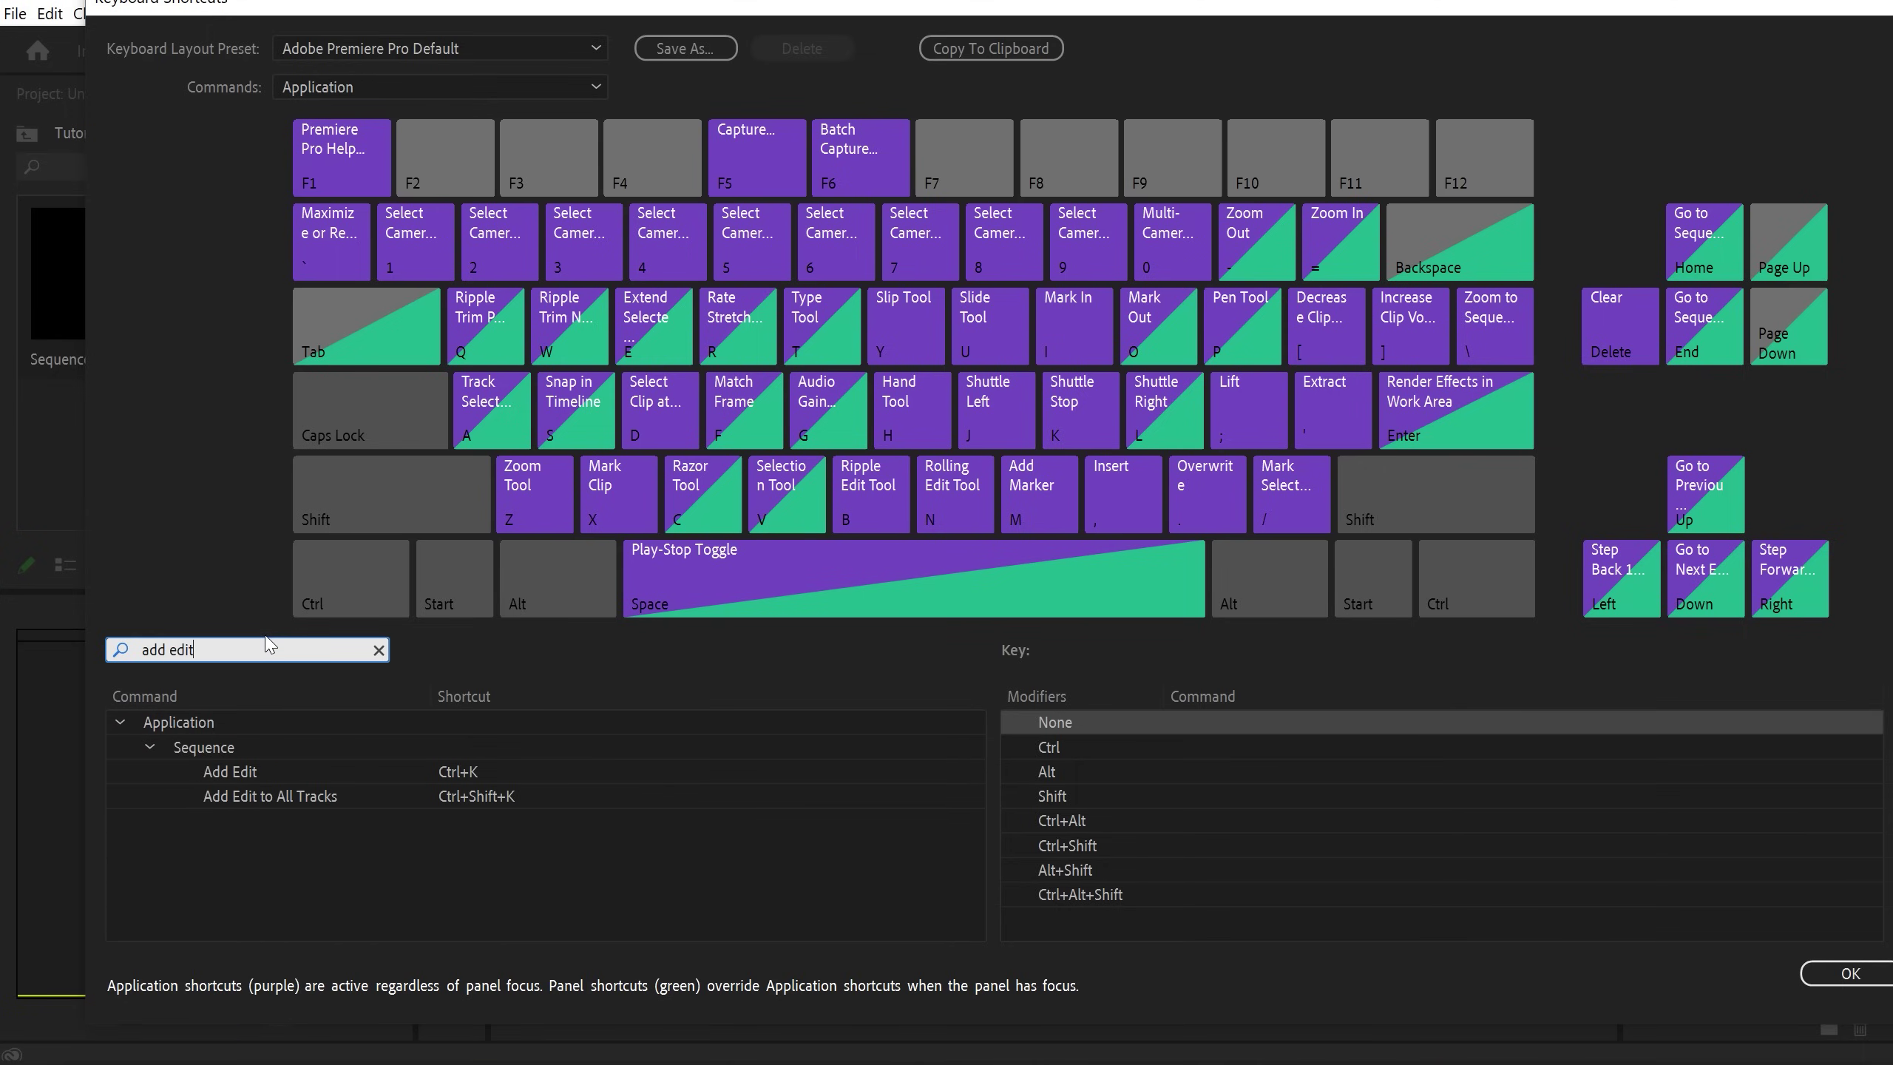
click(239, 768)
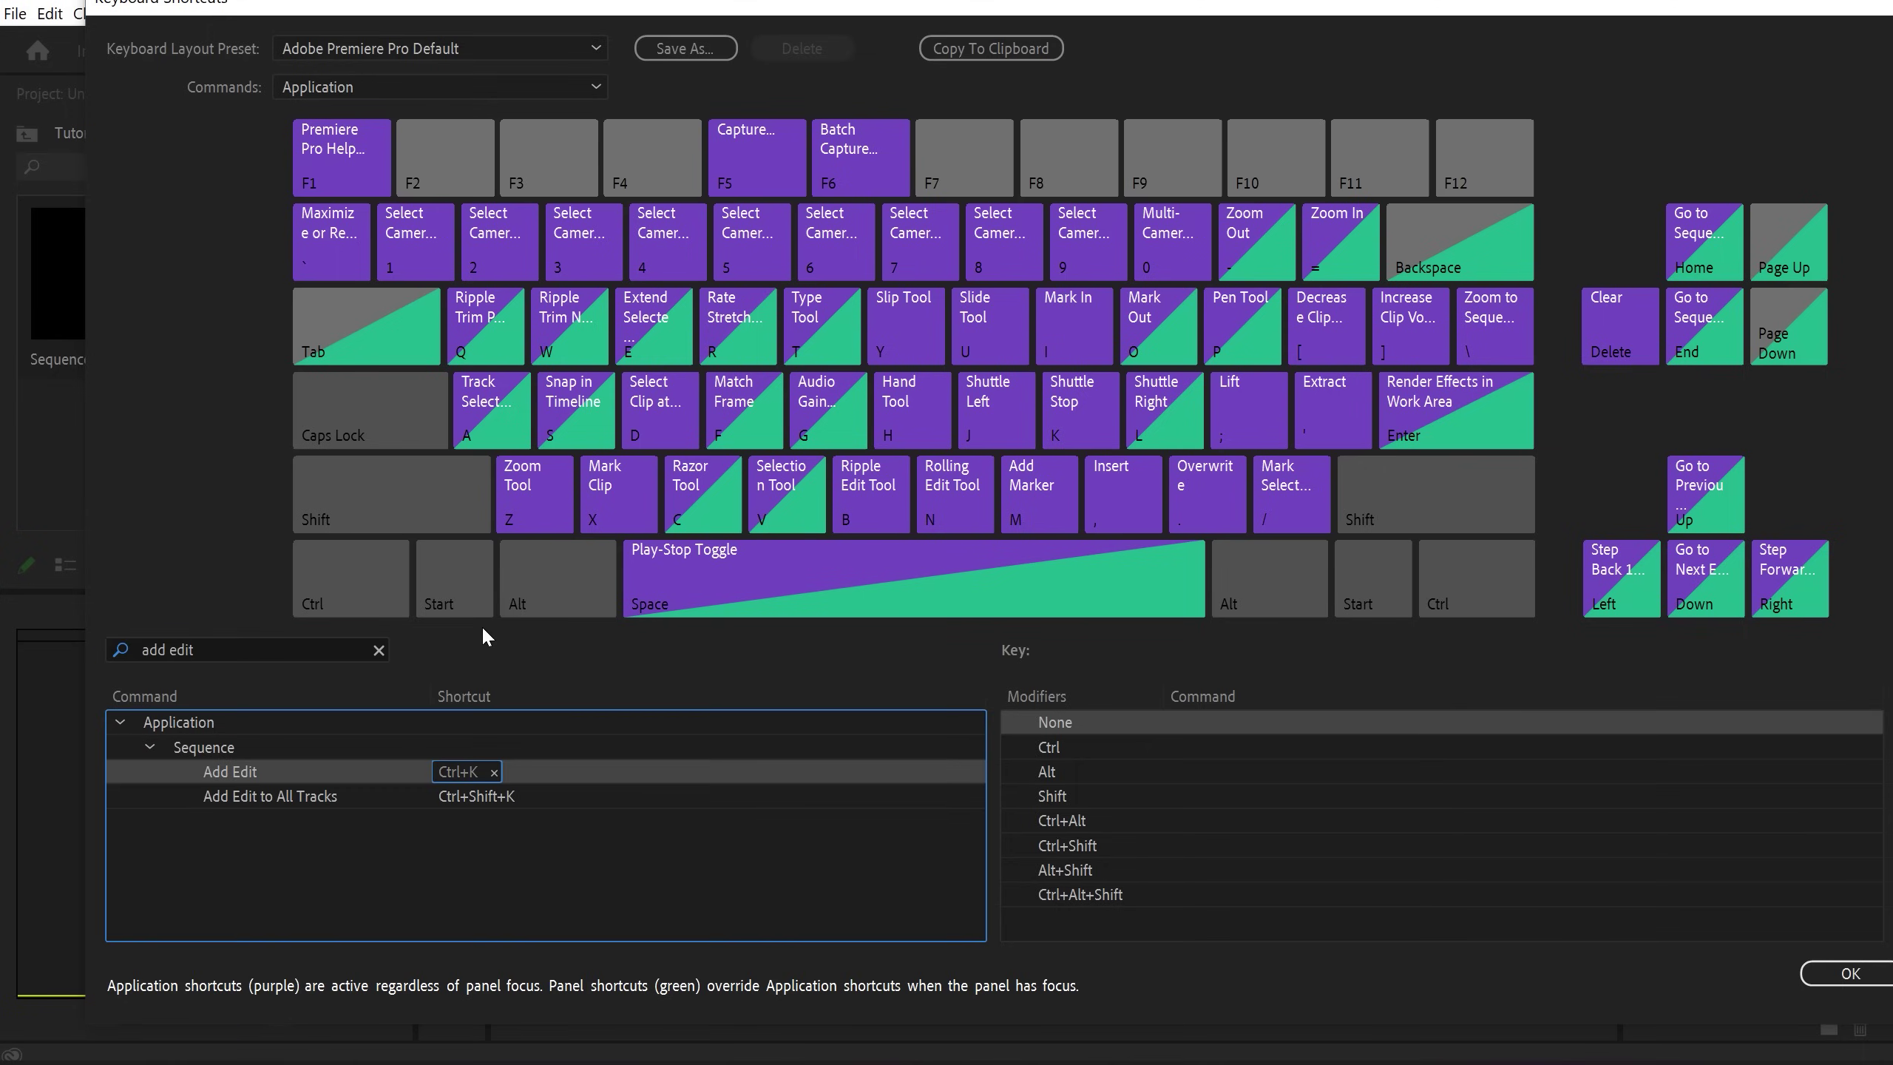
key(z)
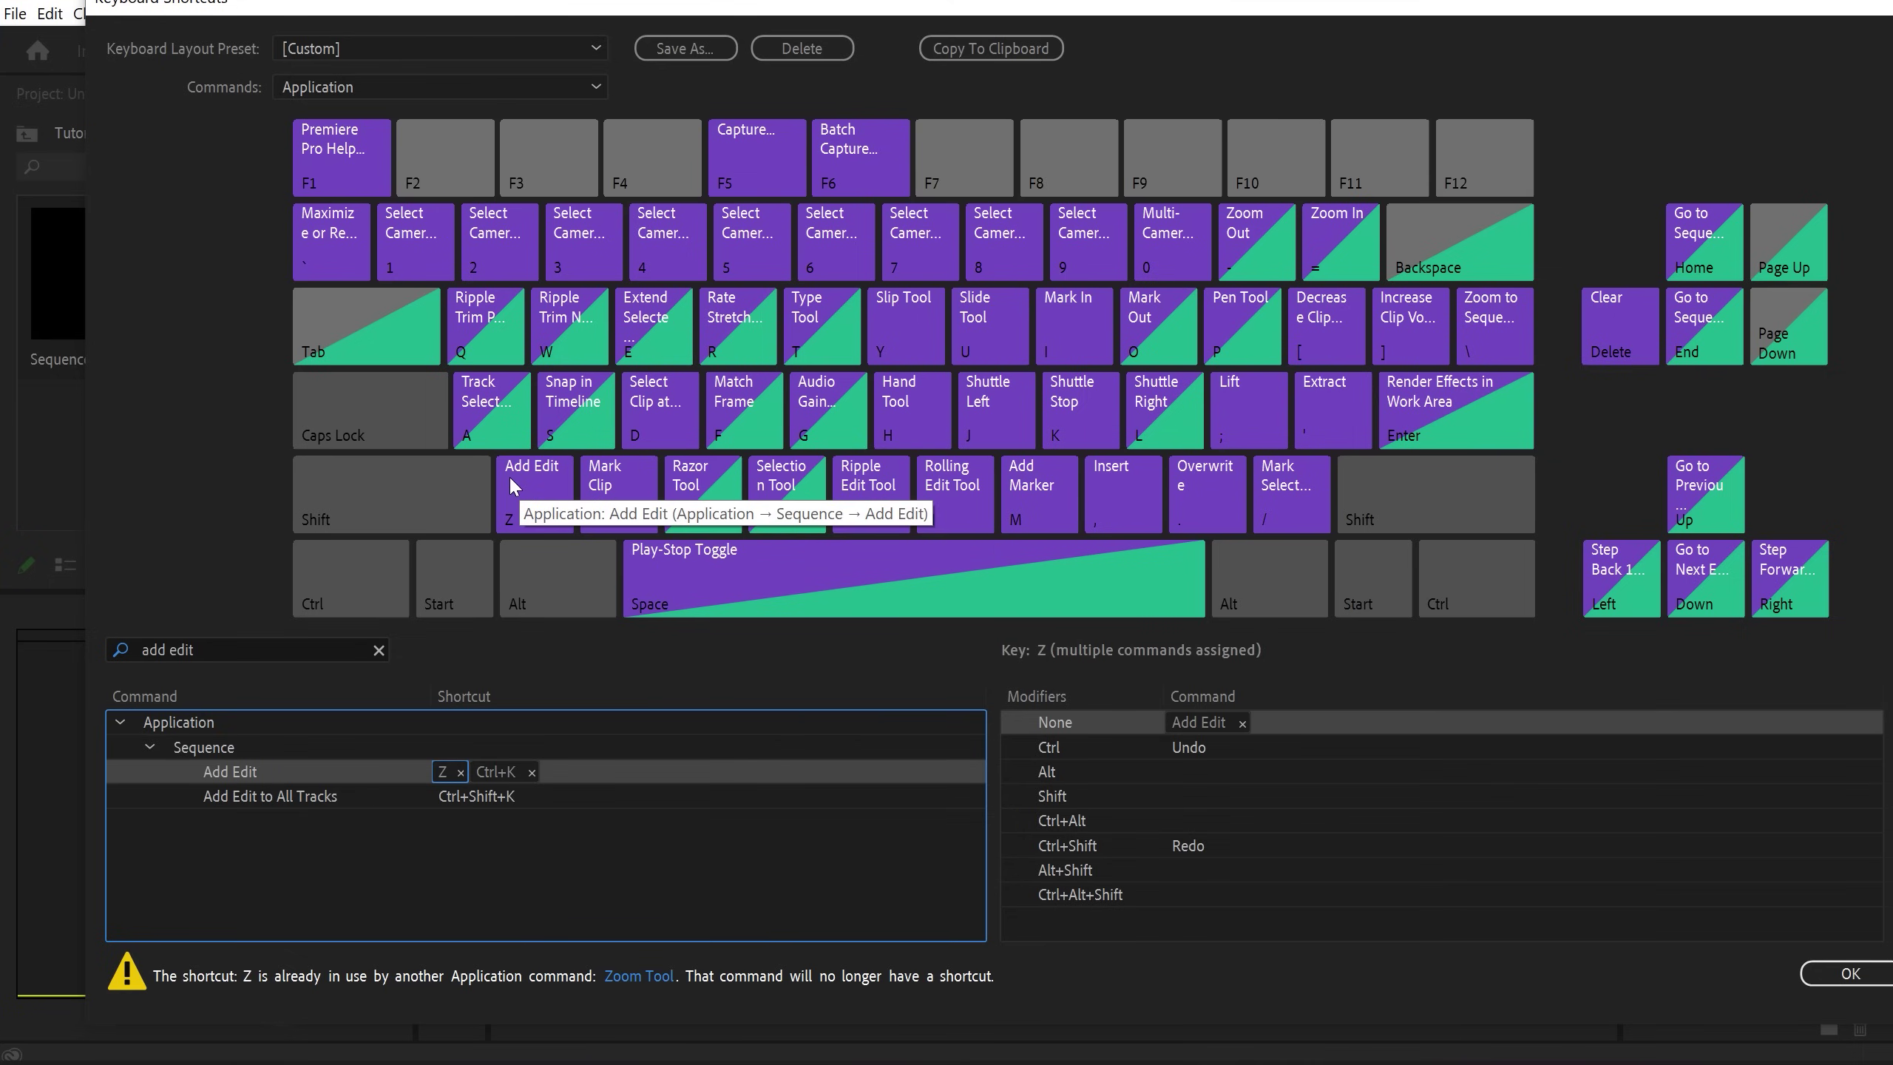
Assign the X key to Ripple Delete and save the custom shortcuts.
click(129, 651)
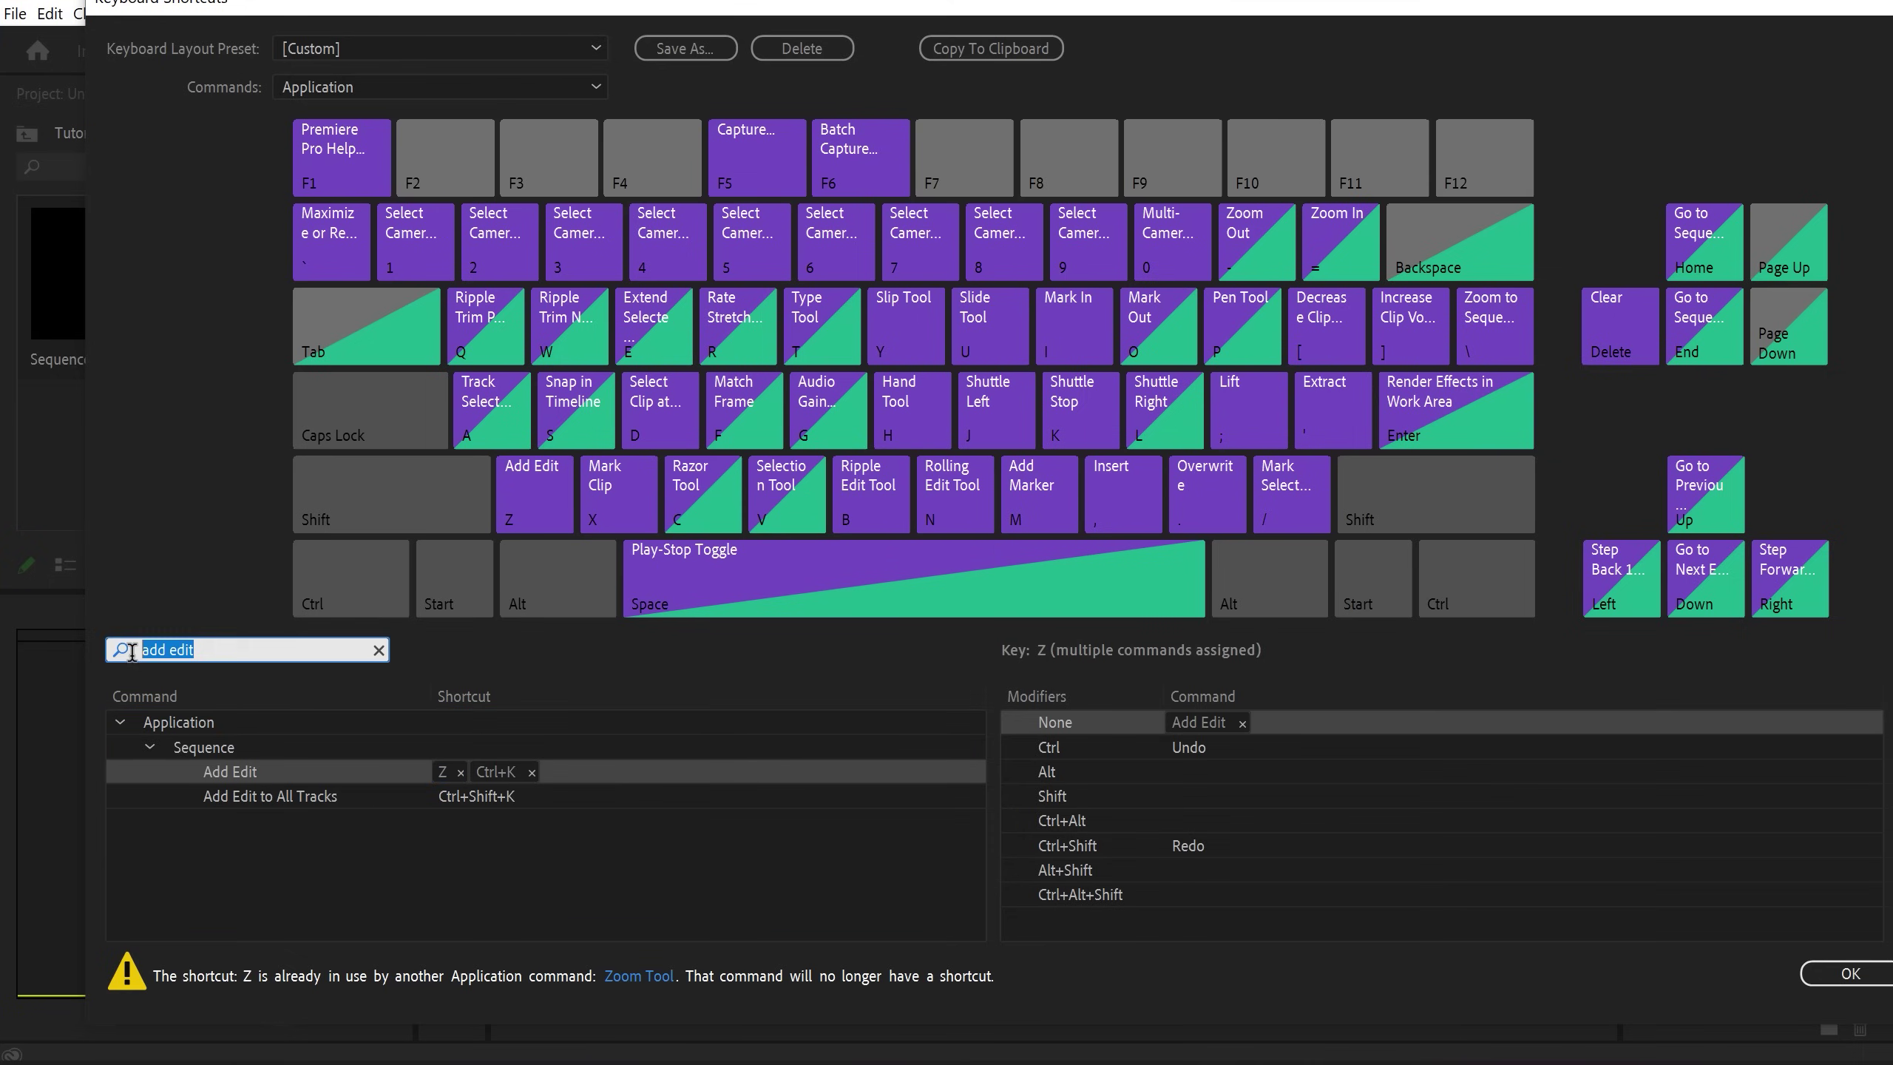
text(ripple)
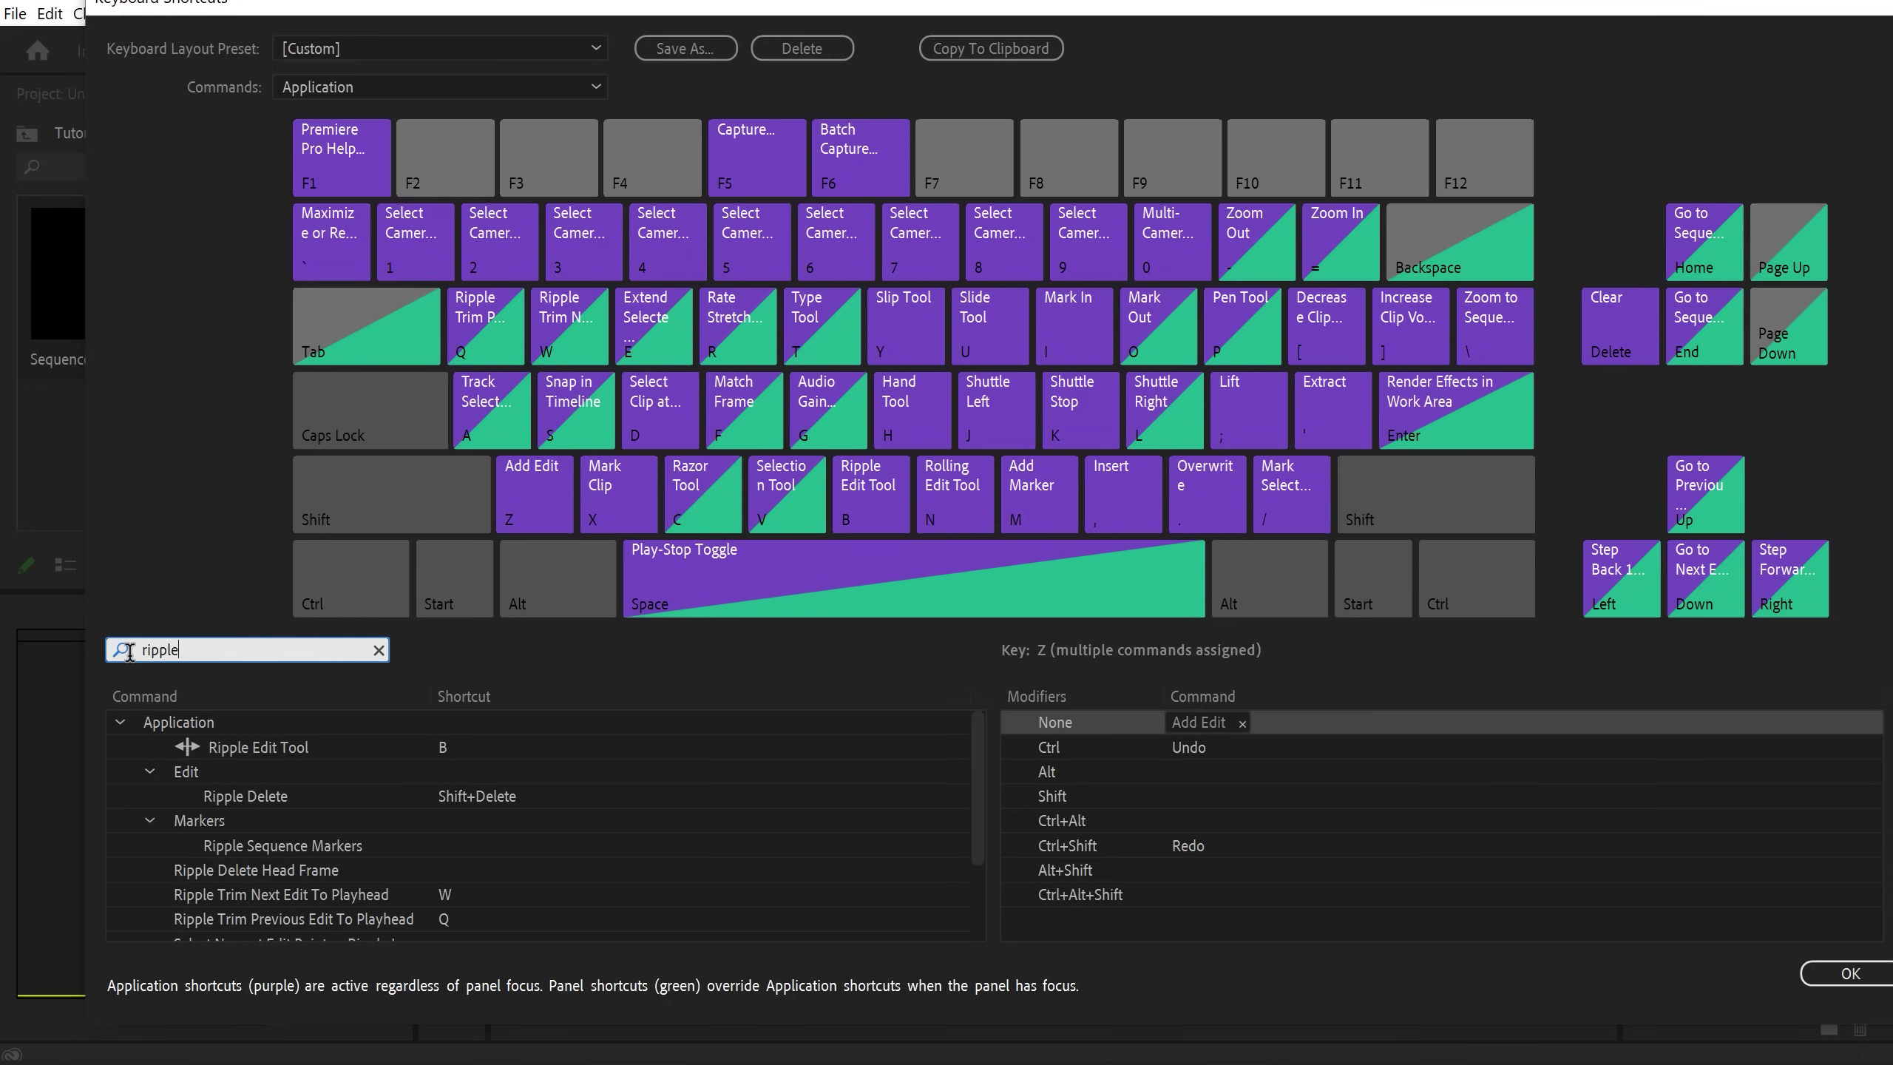
click(254, 800)
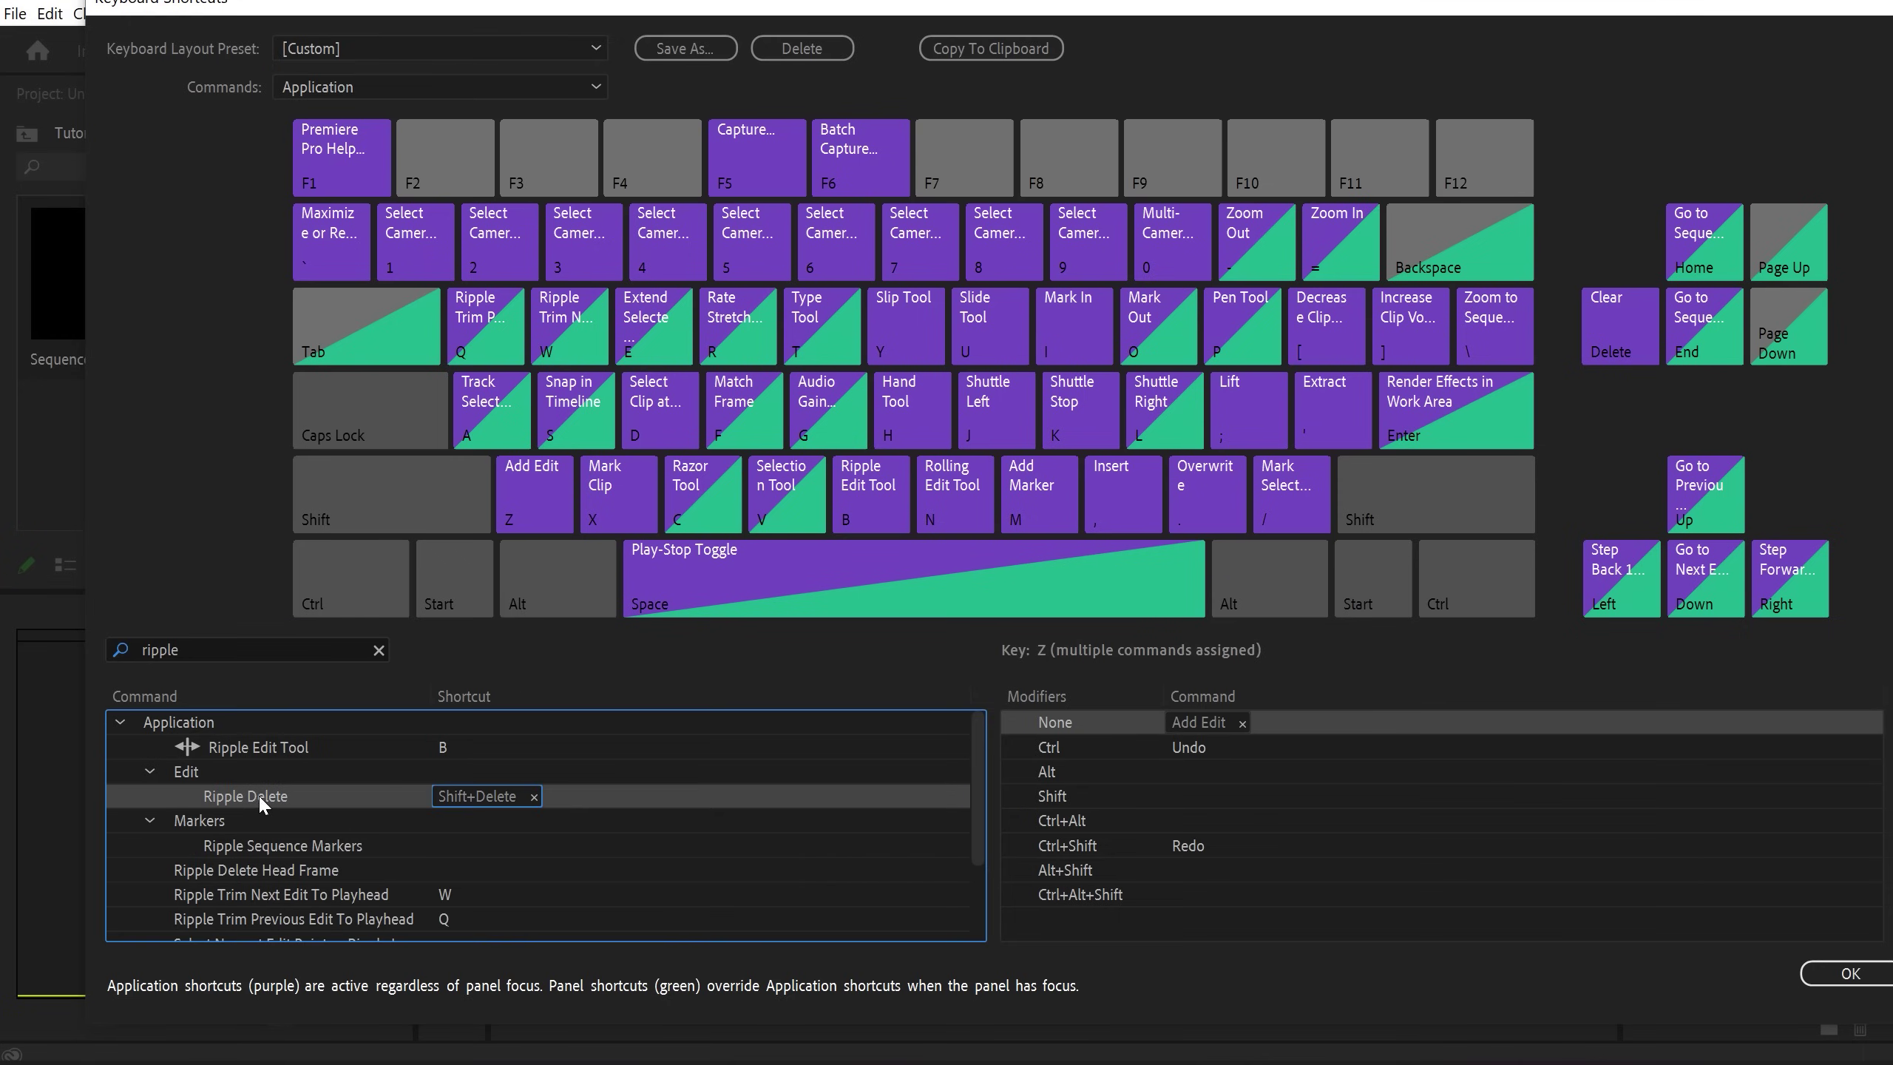
drag(609, 499, 613, 497)
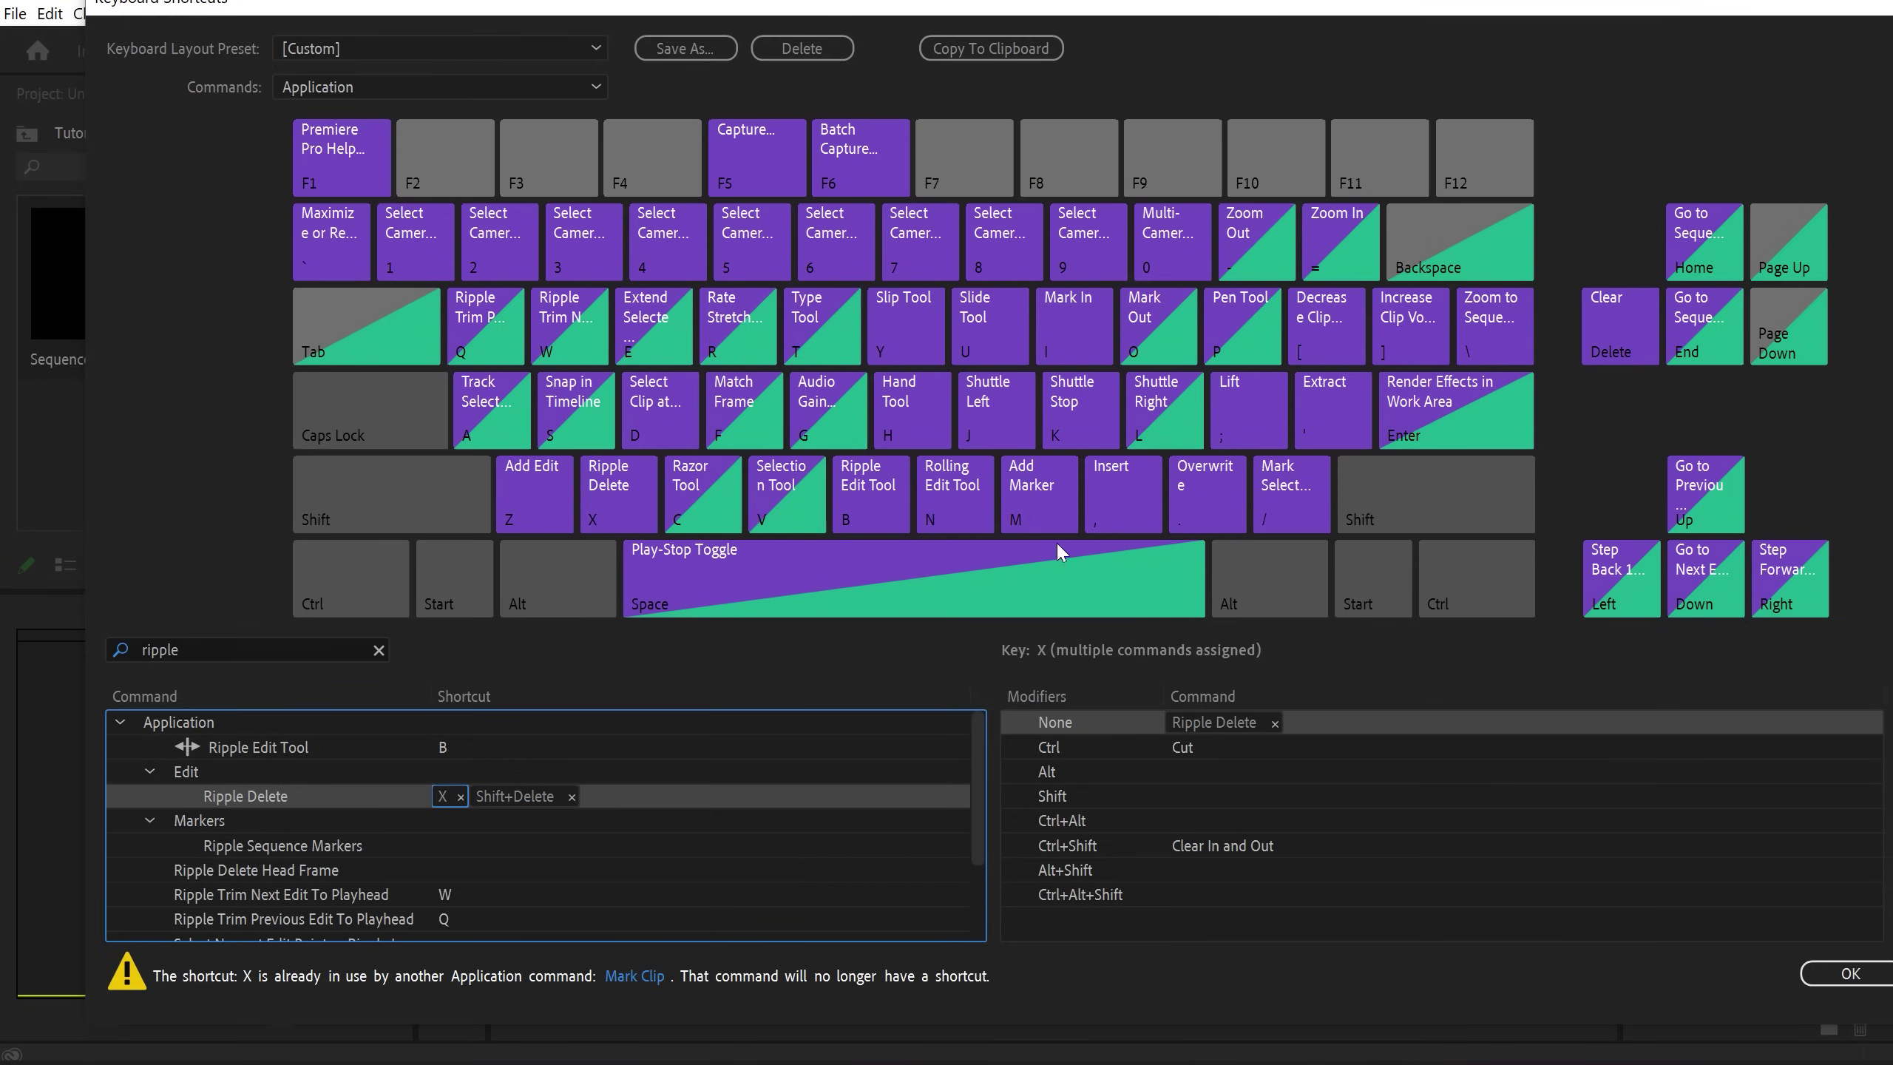
click(1850, 973)
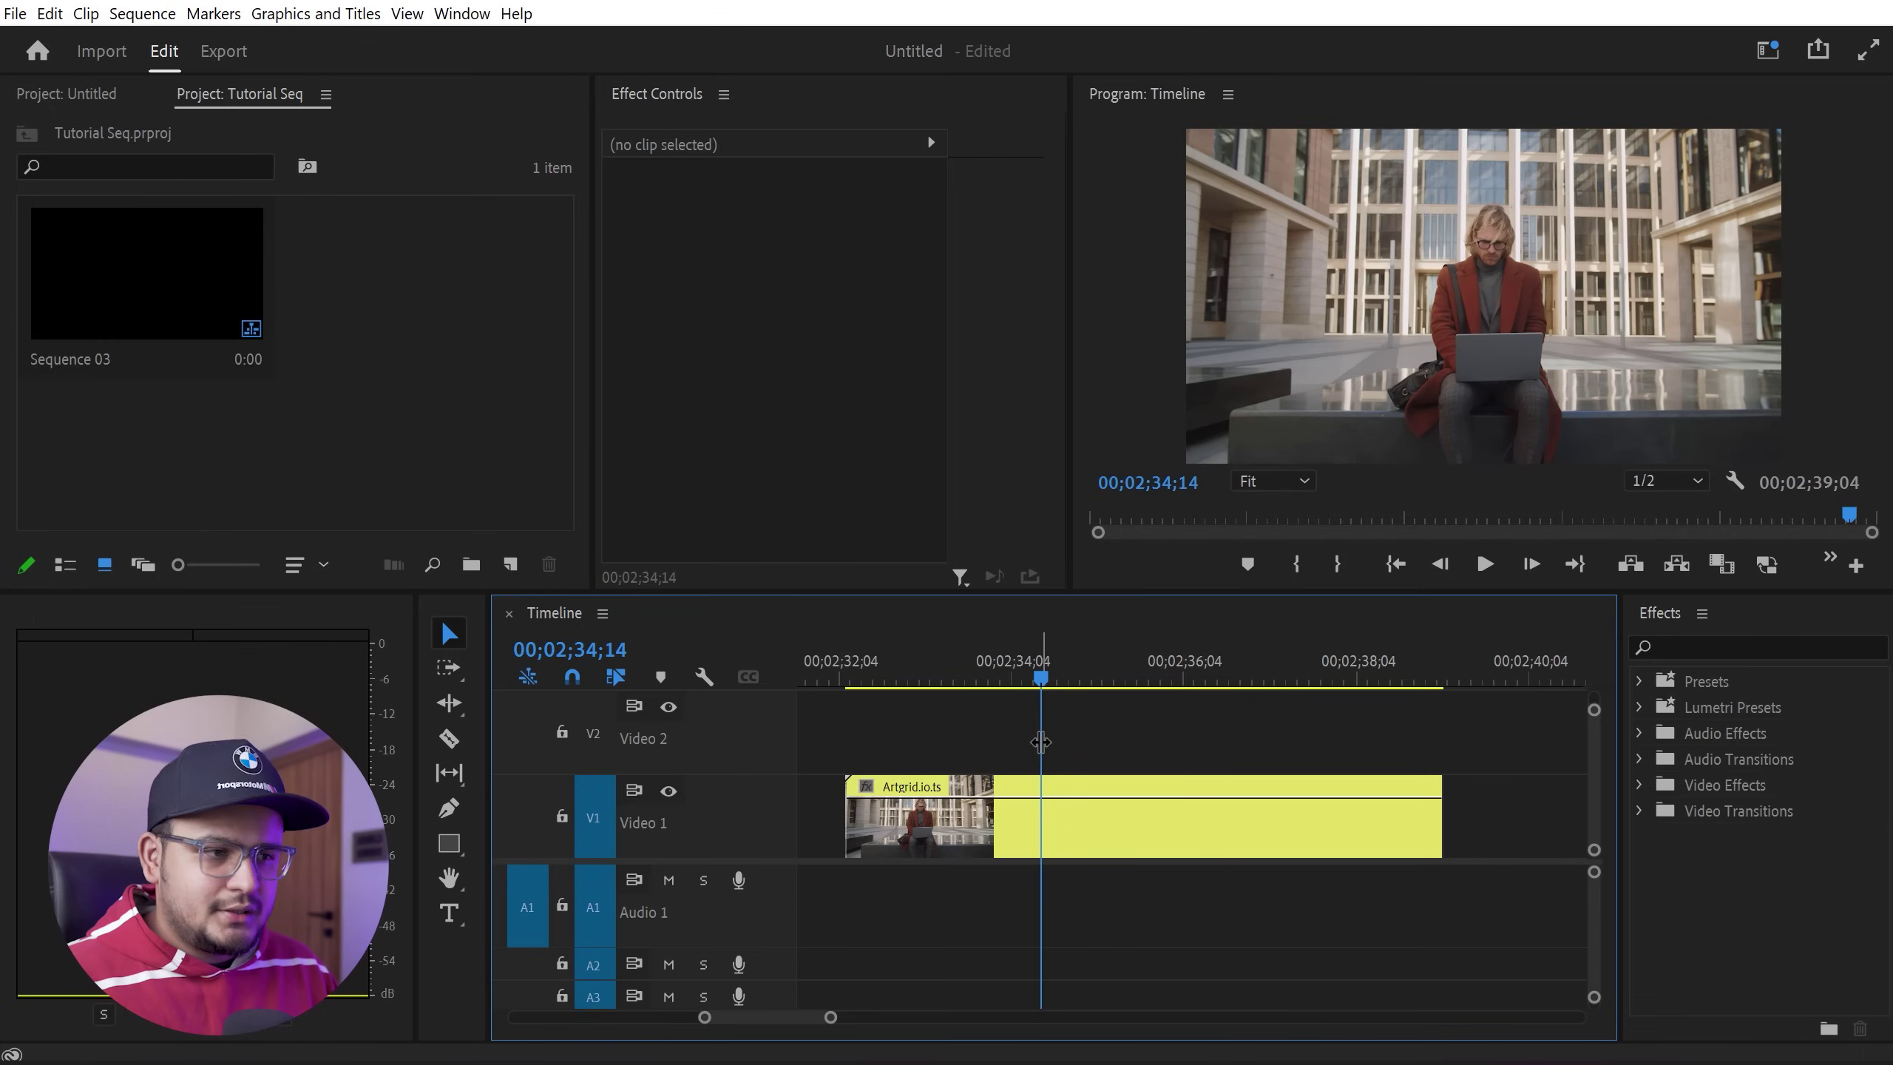
Split the clip at the playhead and at 00;02;36;23, then ripple-delete the middle piece.
key(ctrl+v)
click(1239, 675)
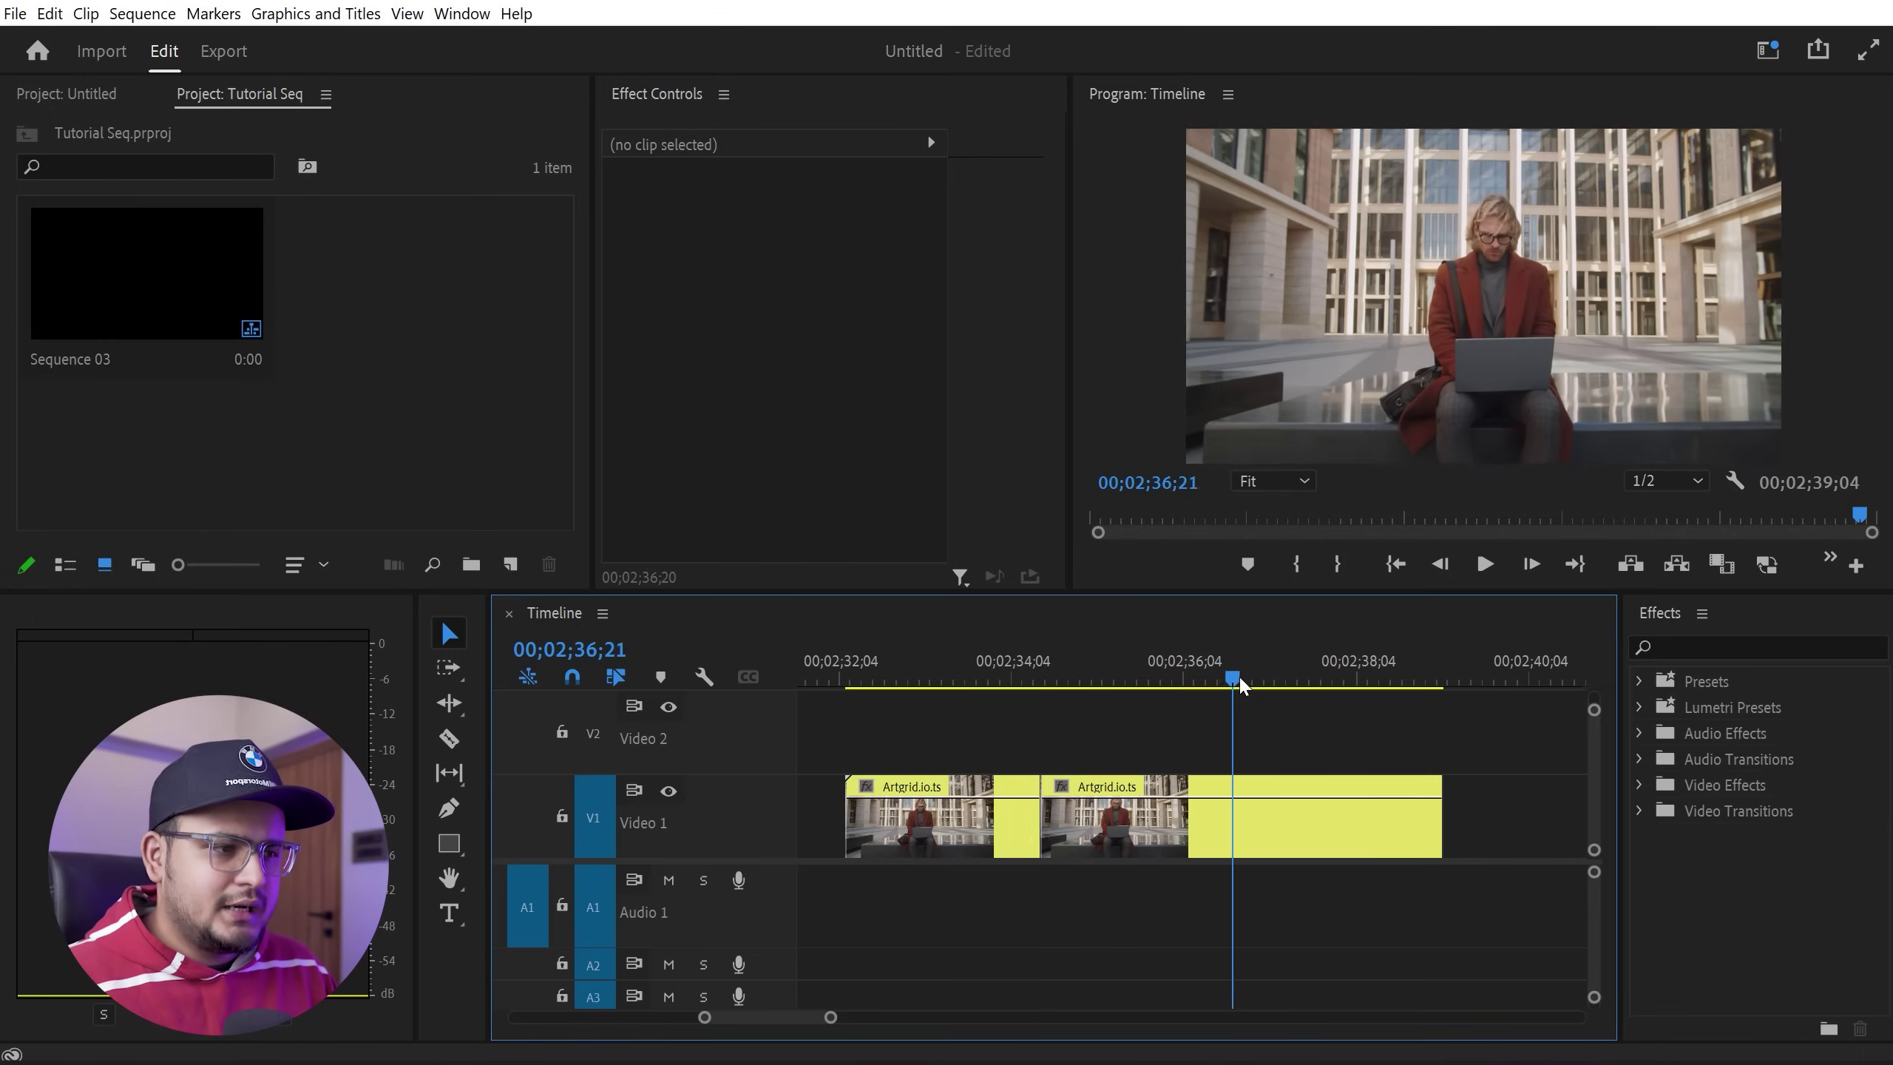
key(ctrl+v)
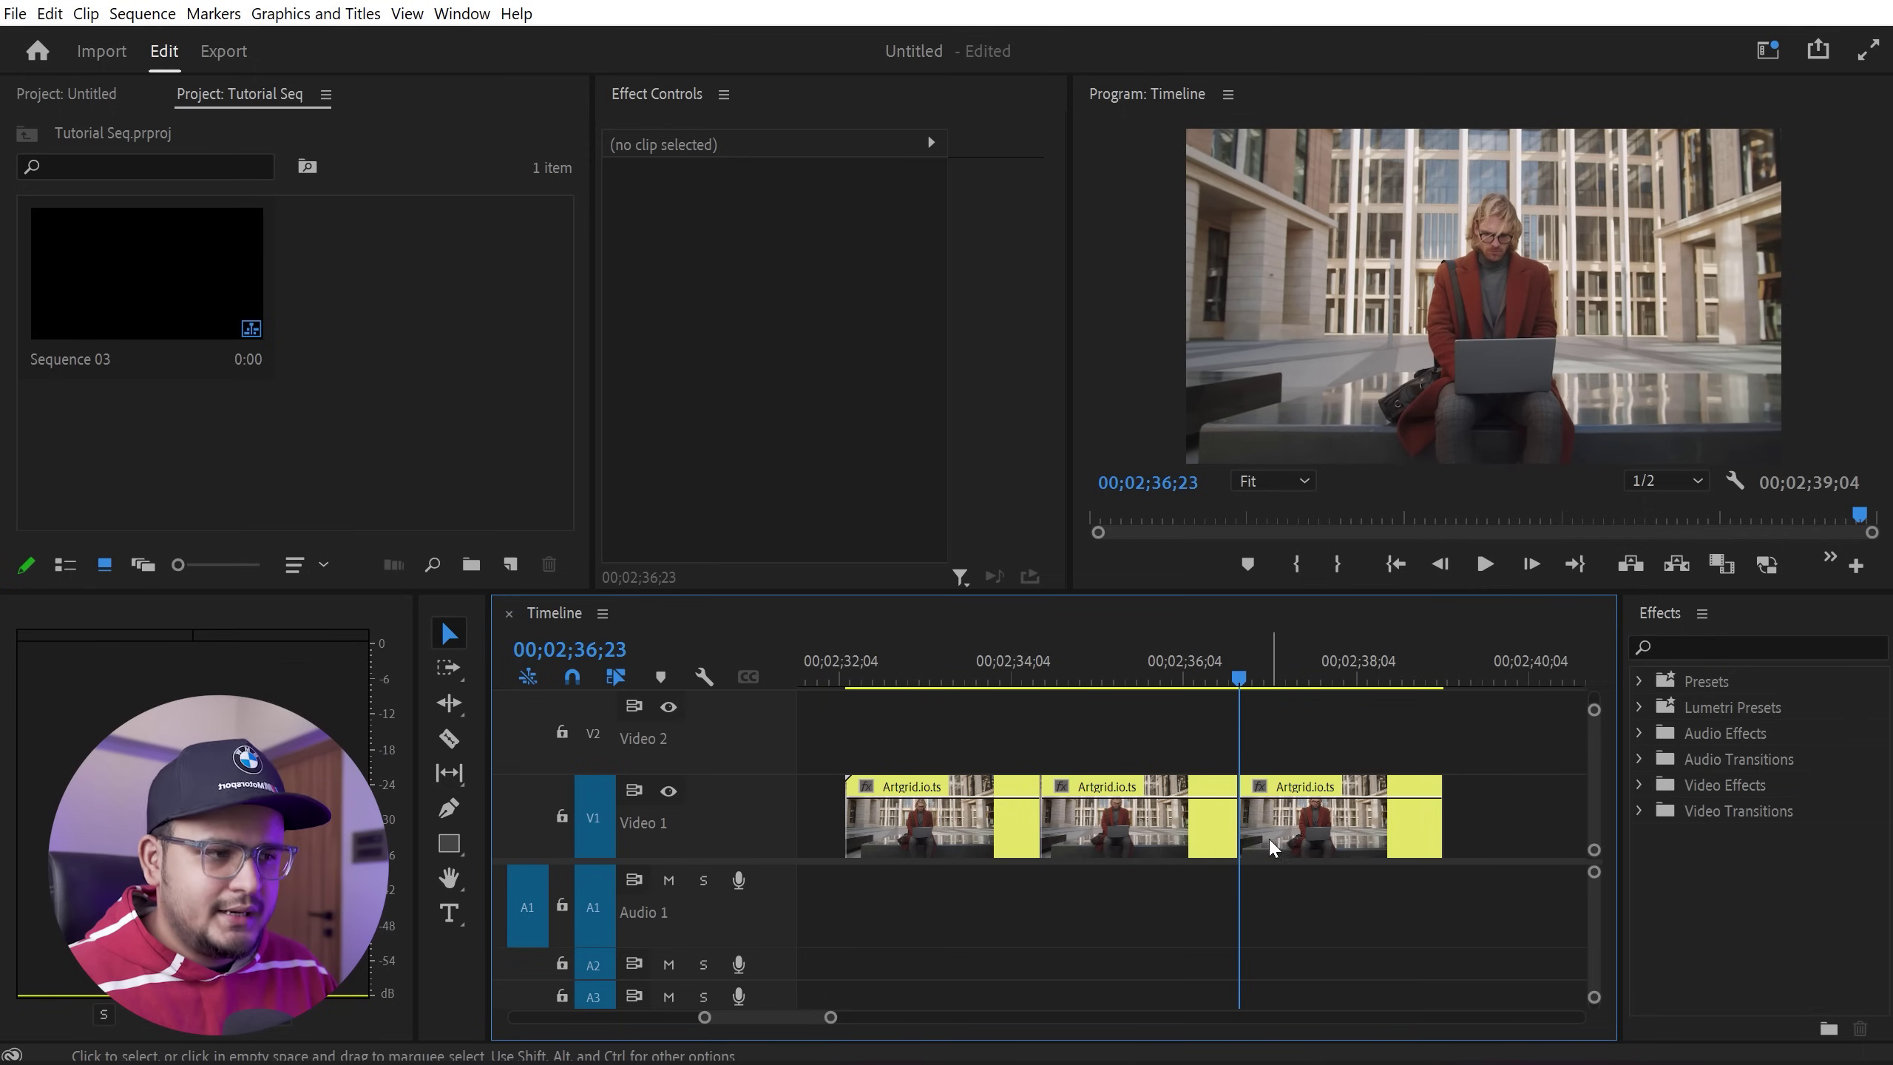
click(1222, 832)
key(ctrl+z)
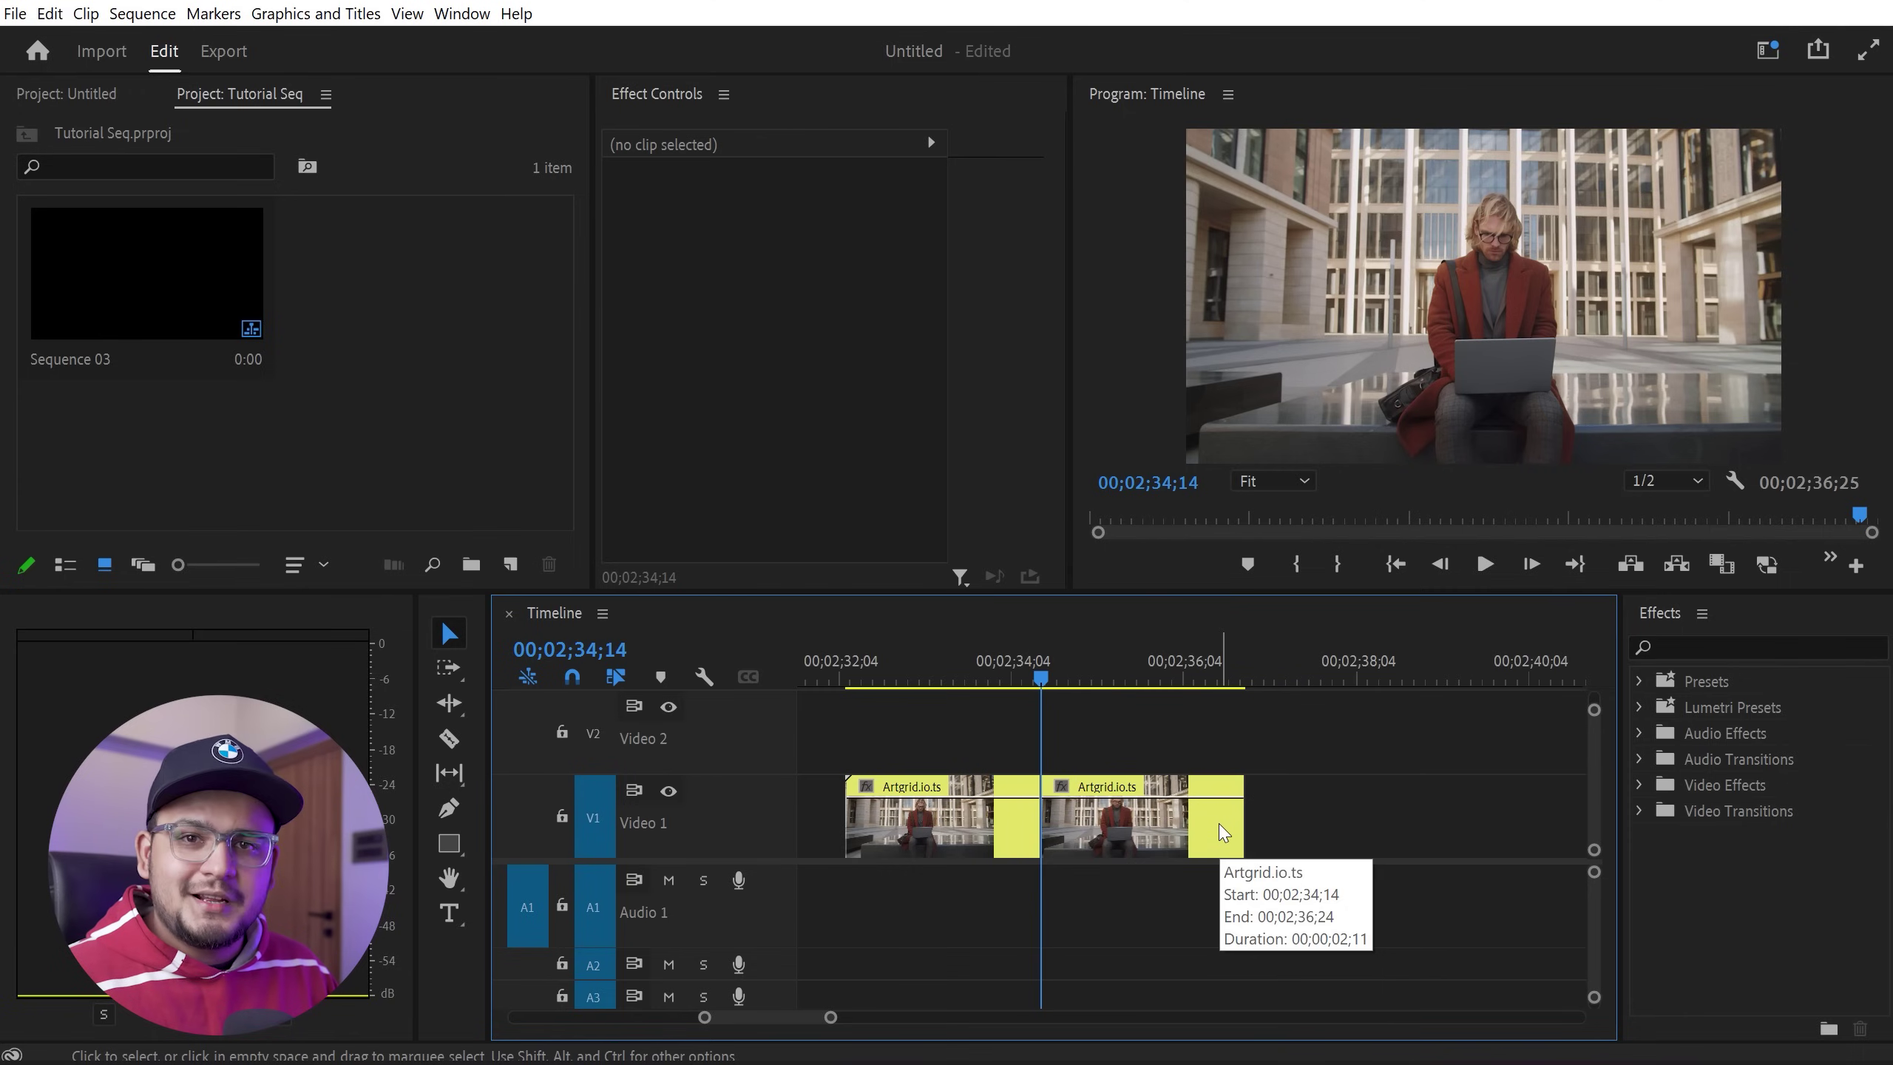
Ripple trim the second piece's start up to the playhead at 00;02;35;21.
drag(1041, 678, 1148, 678)
click(1198, 823)
key(q)
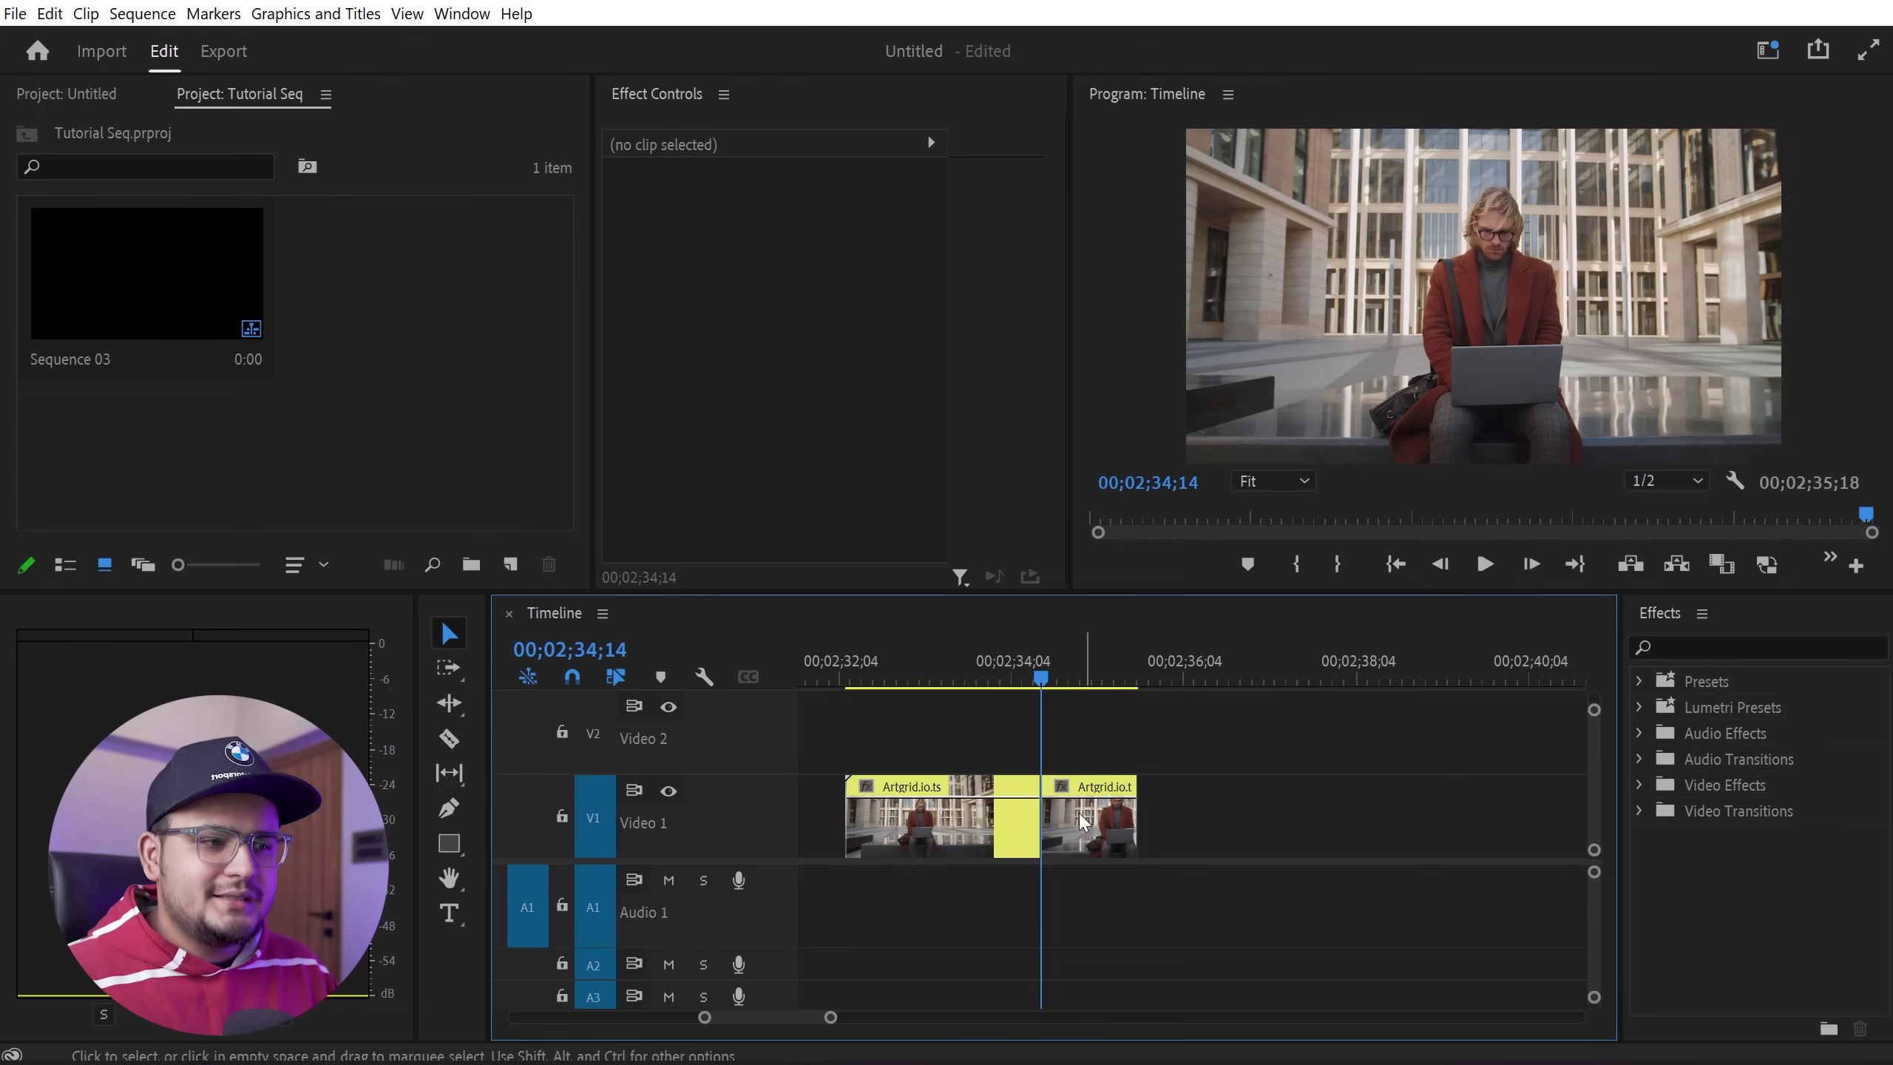
mouse_move(1084, 811)
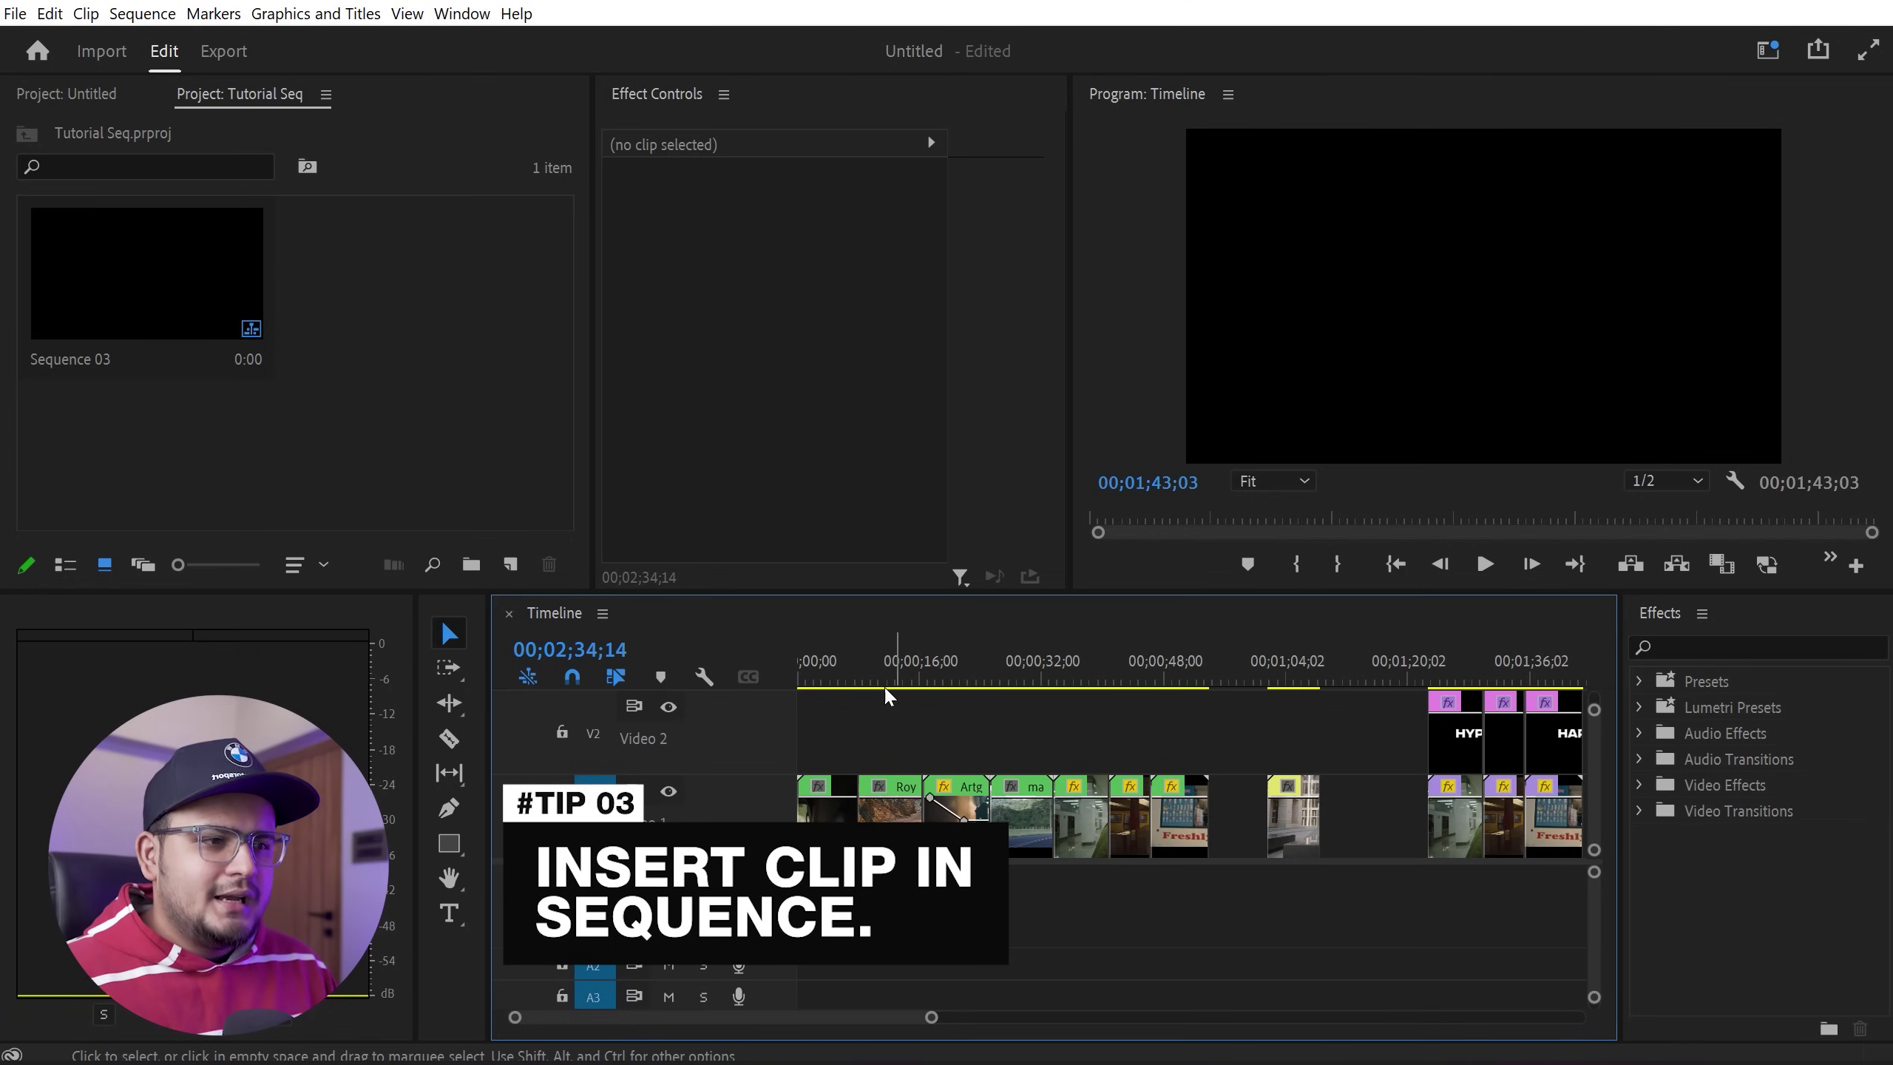
Zoom the timeline in around the Artgrid clip on Video 1 near 00;01;05;02.
drag(885, 680, 957, 675)
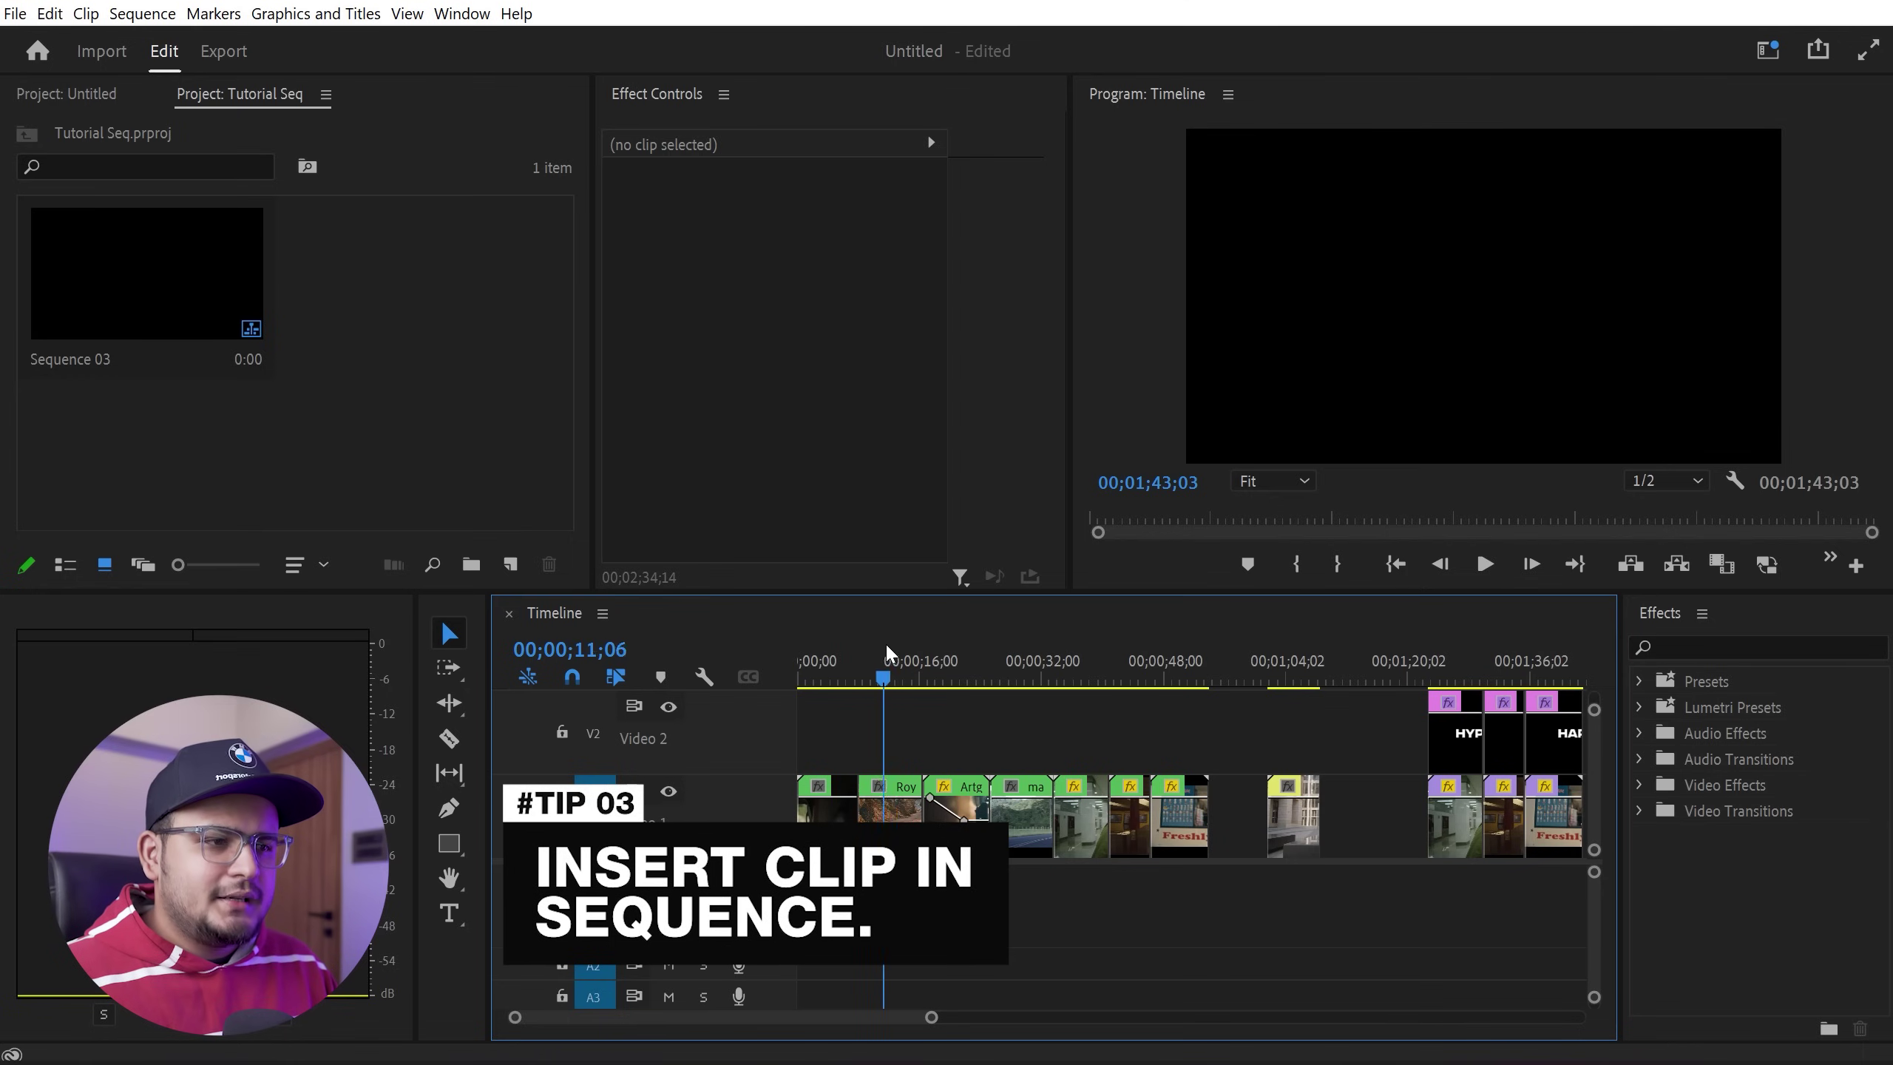
click(1021, 648)
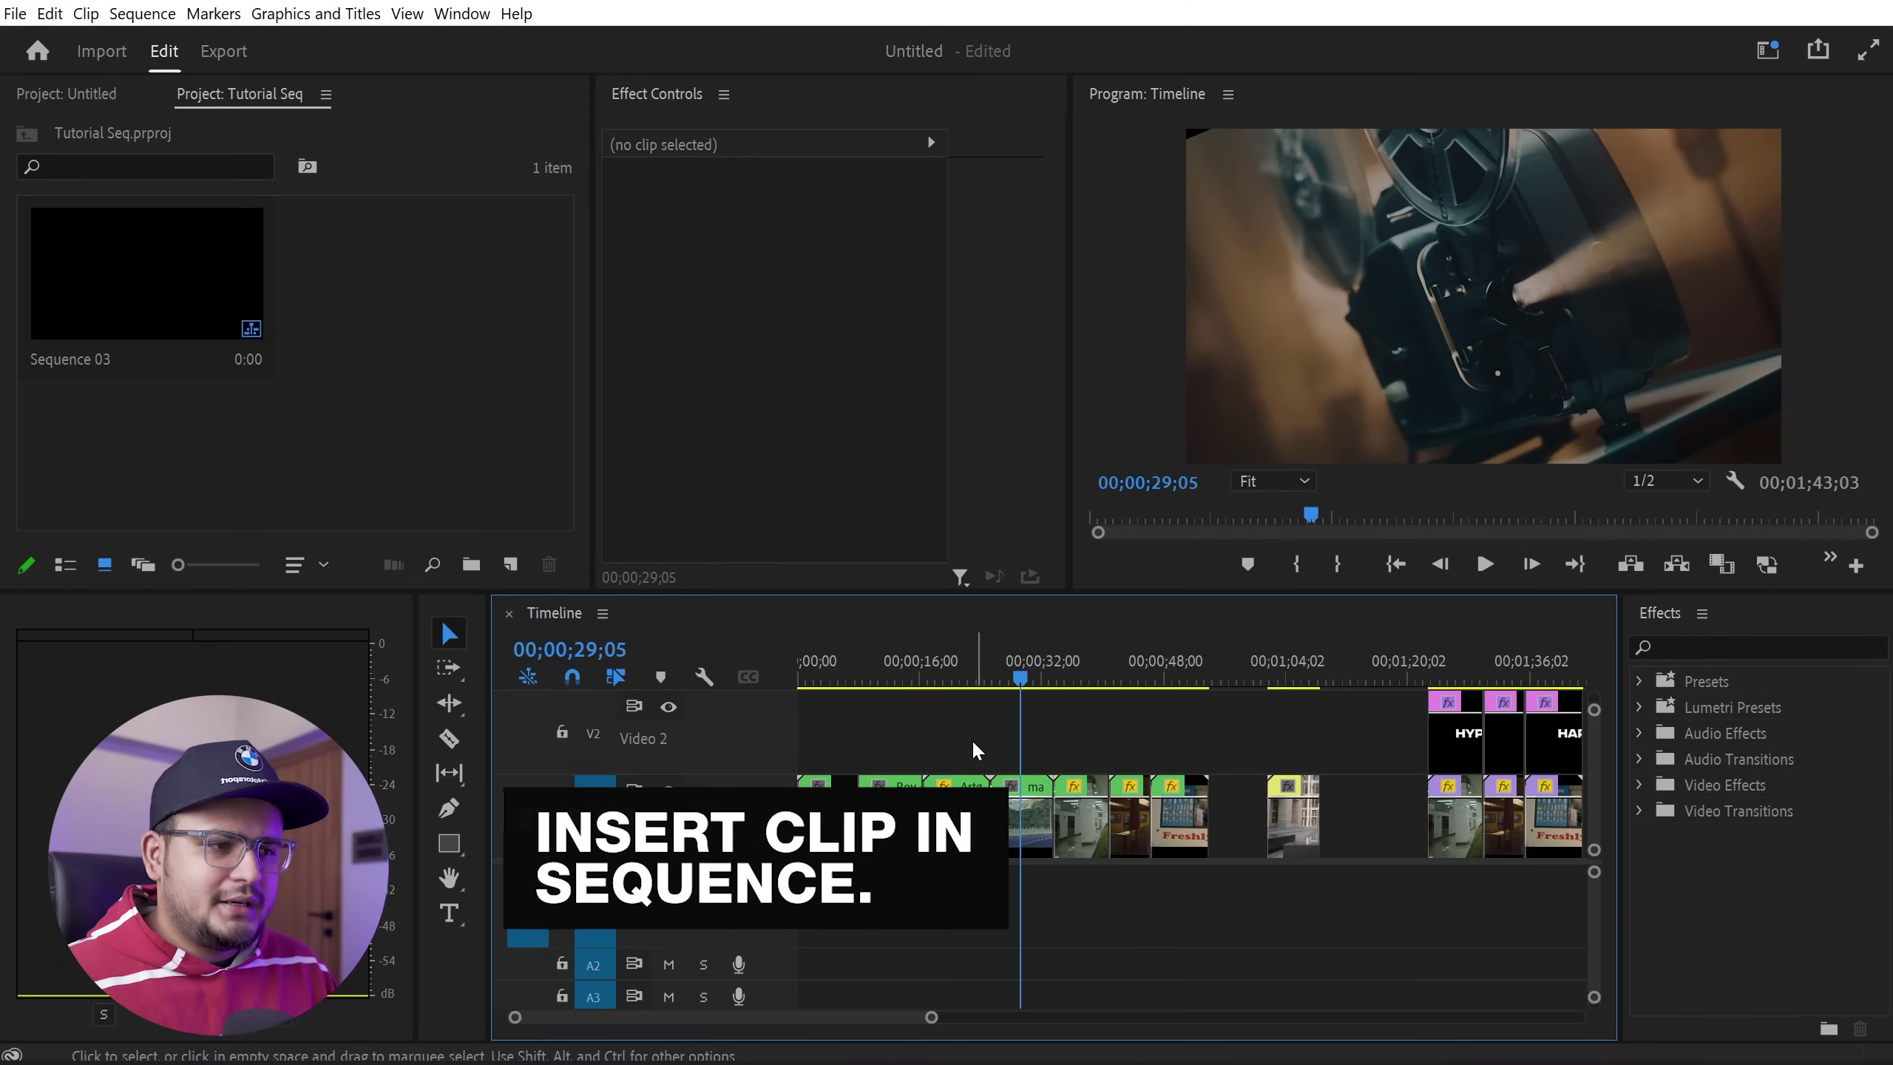
key(=)
scroll(772, 1031, up, 1)
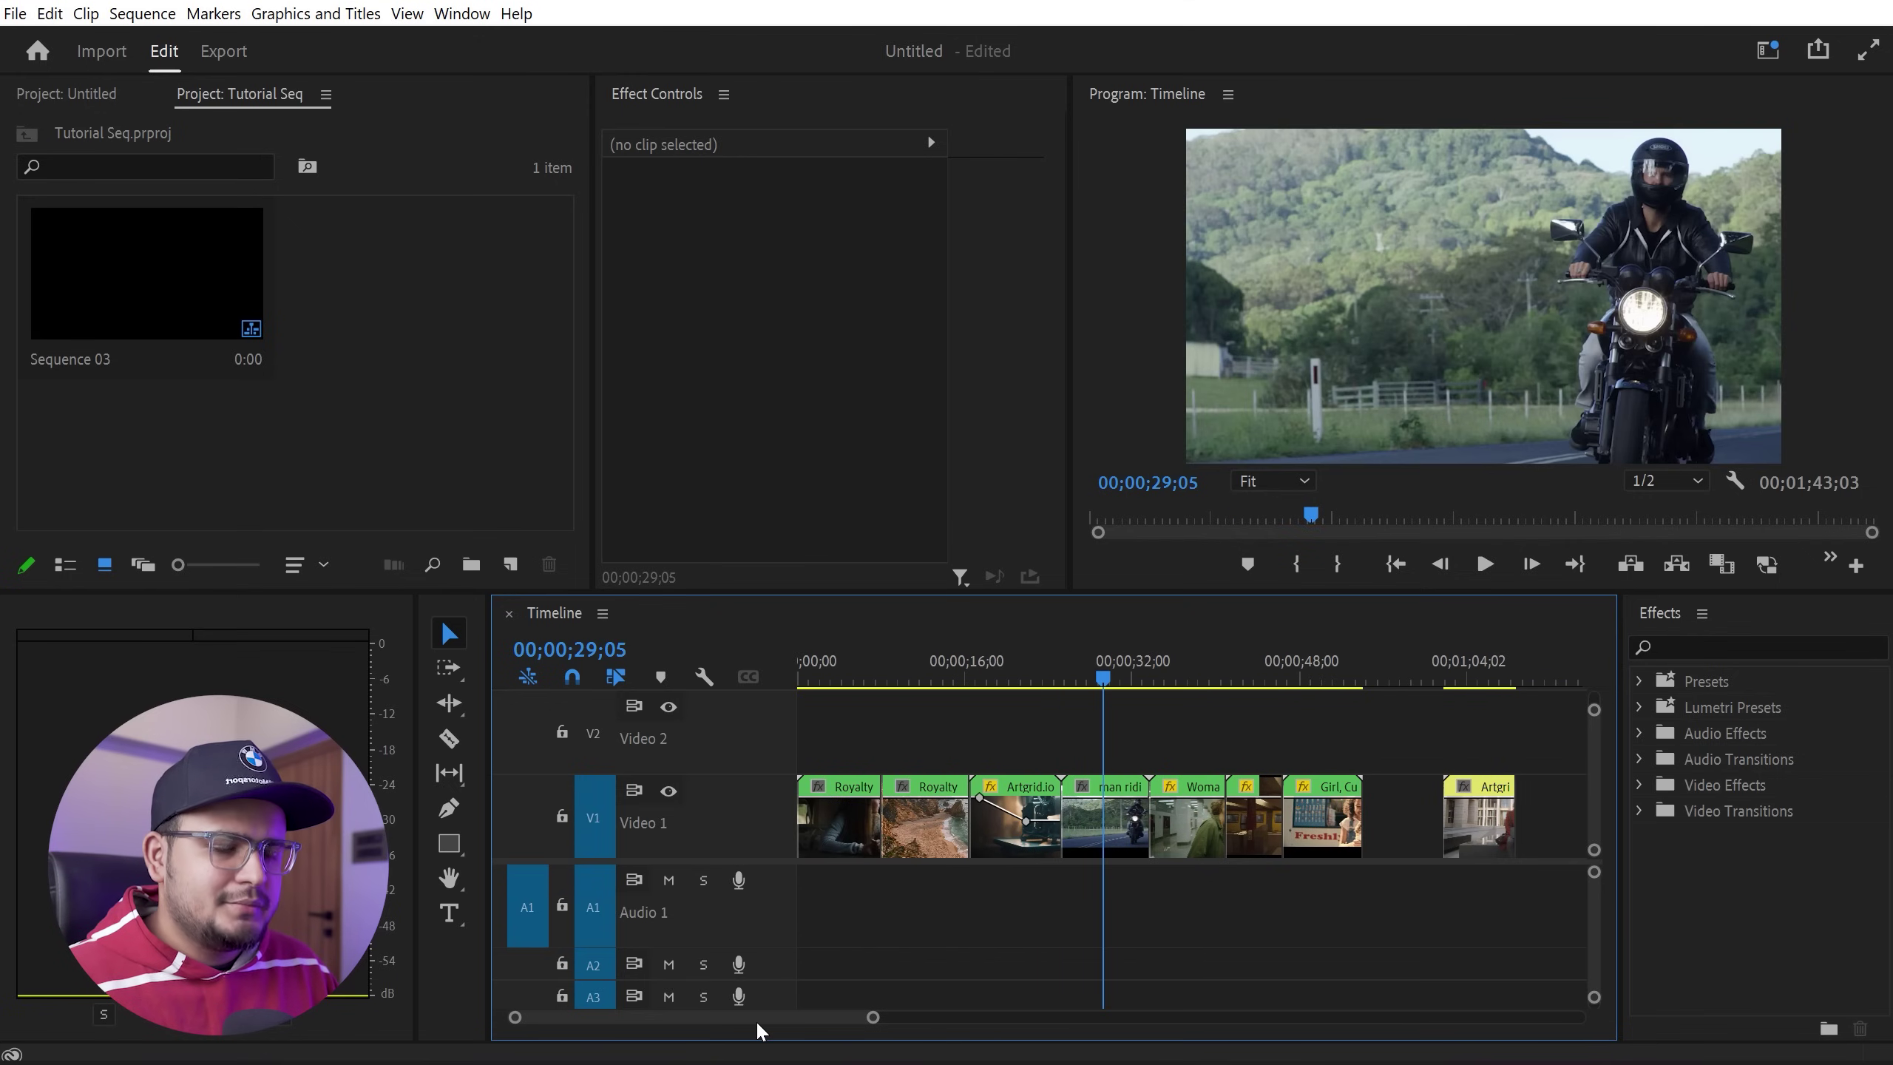
click(1468, 815)
click(1473, 670)
drag(1475, 663, 1479, 662)
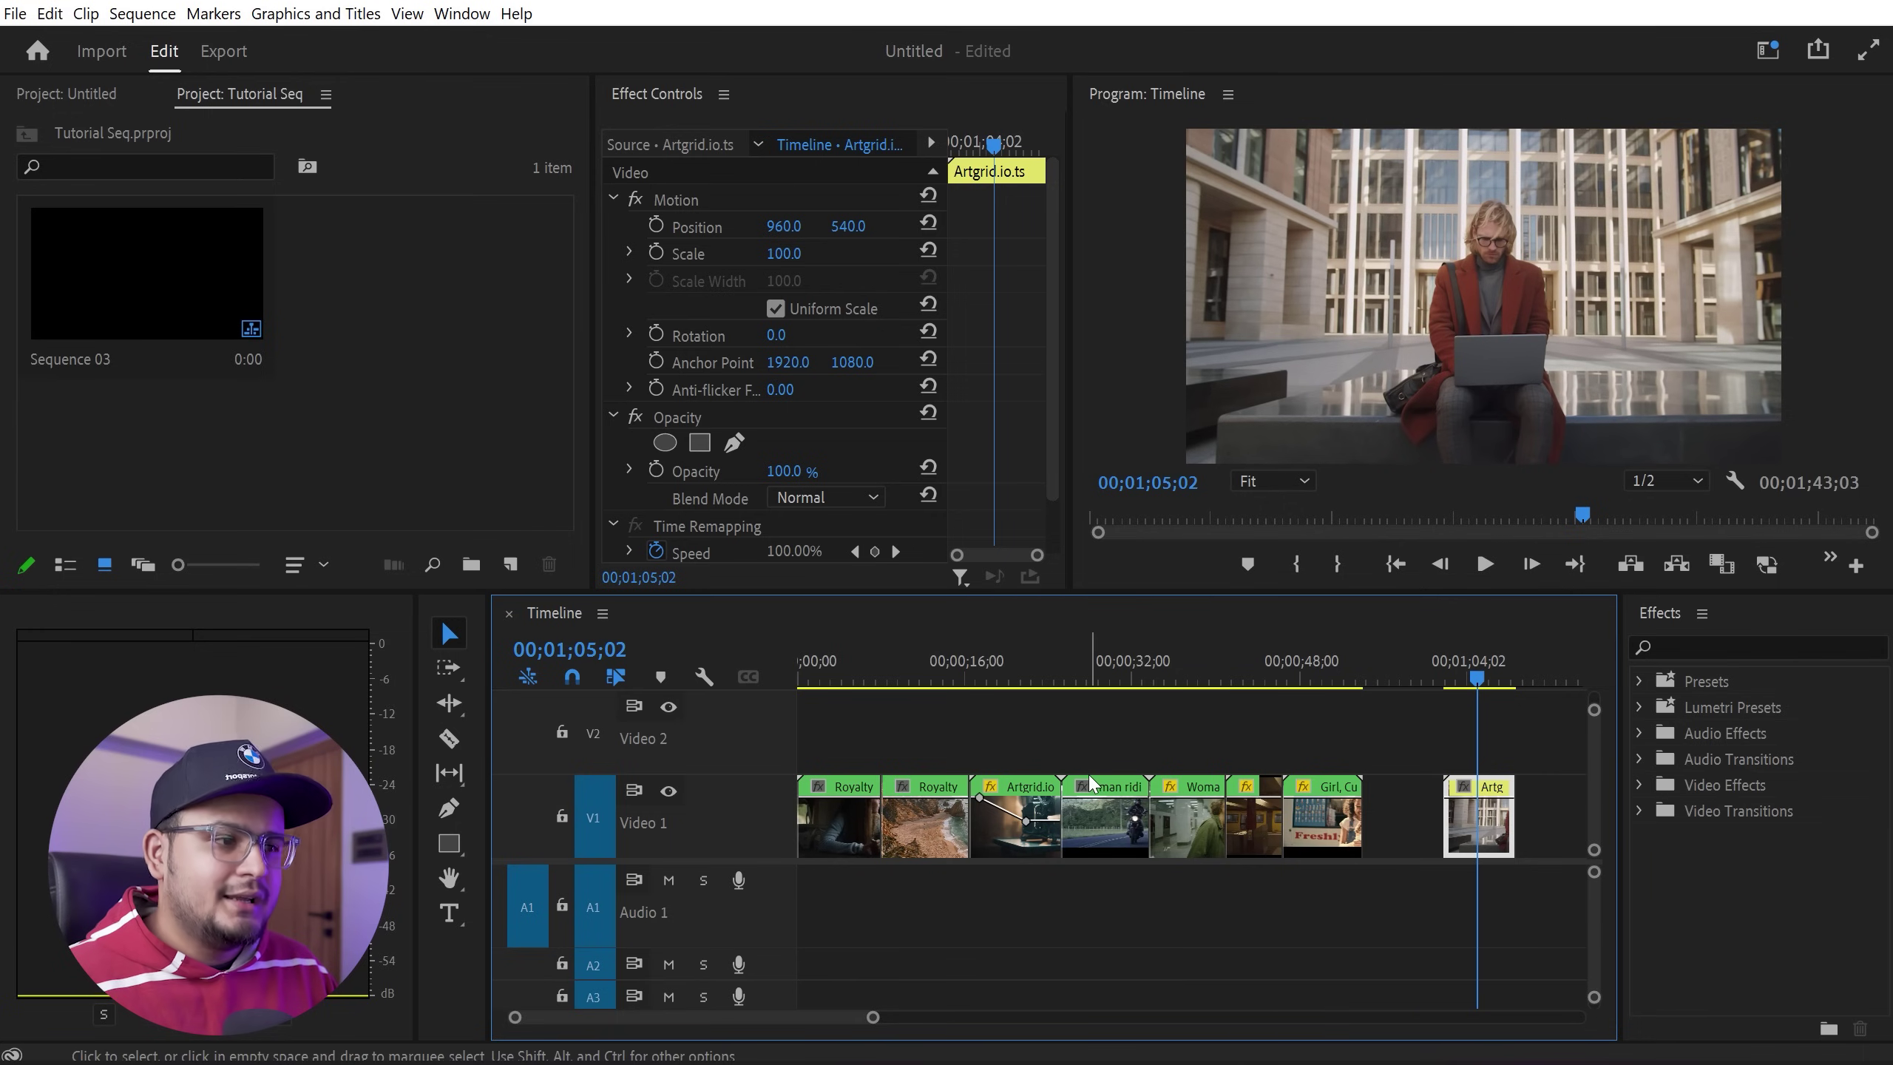
scroll(778, 1017, down, 1)
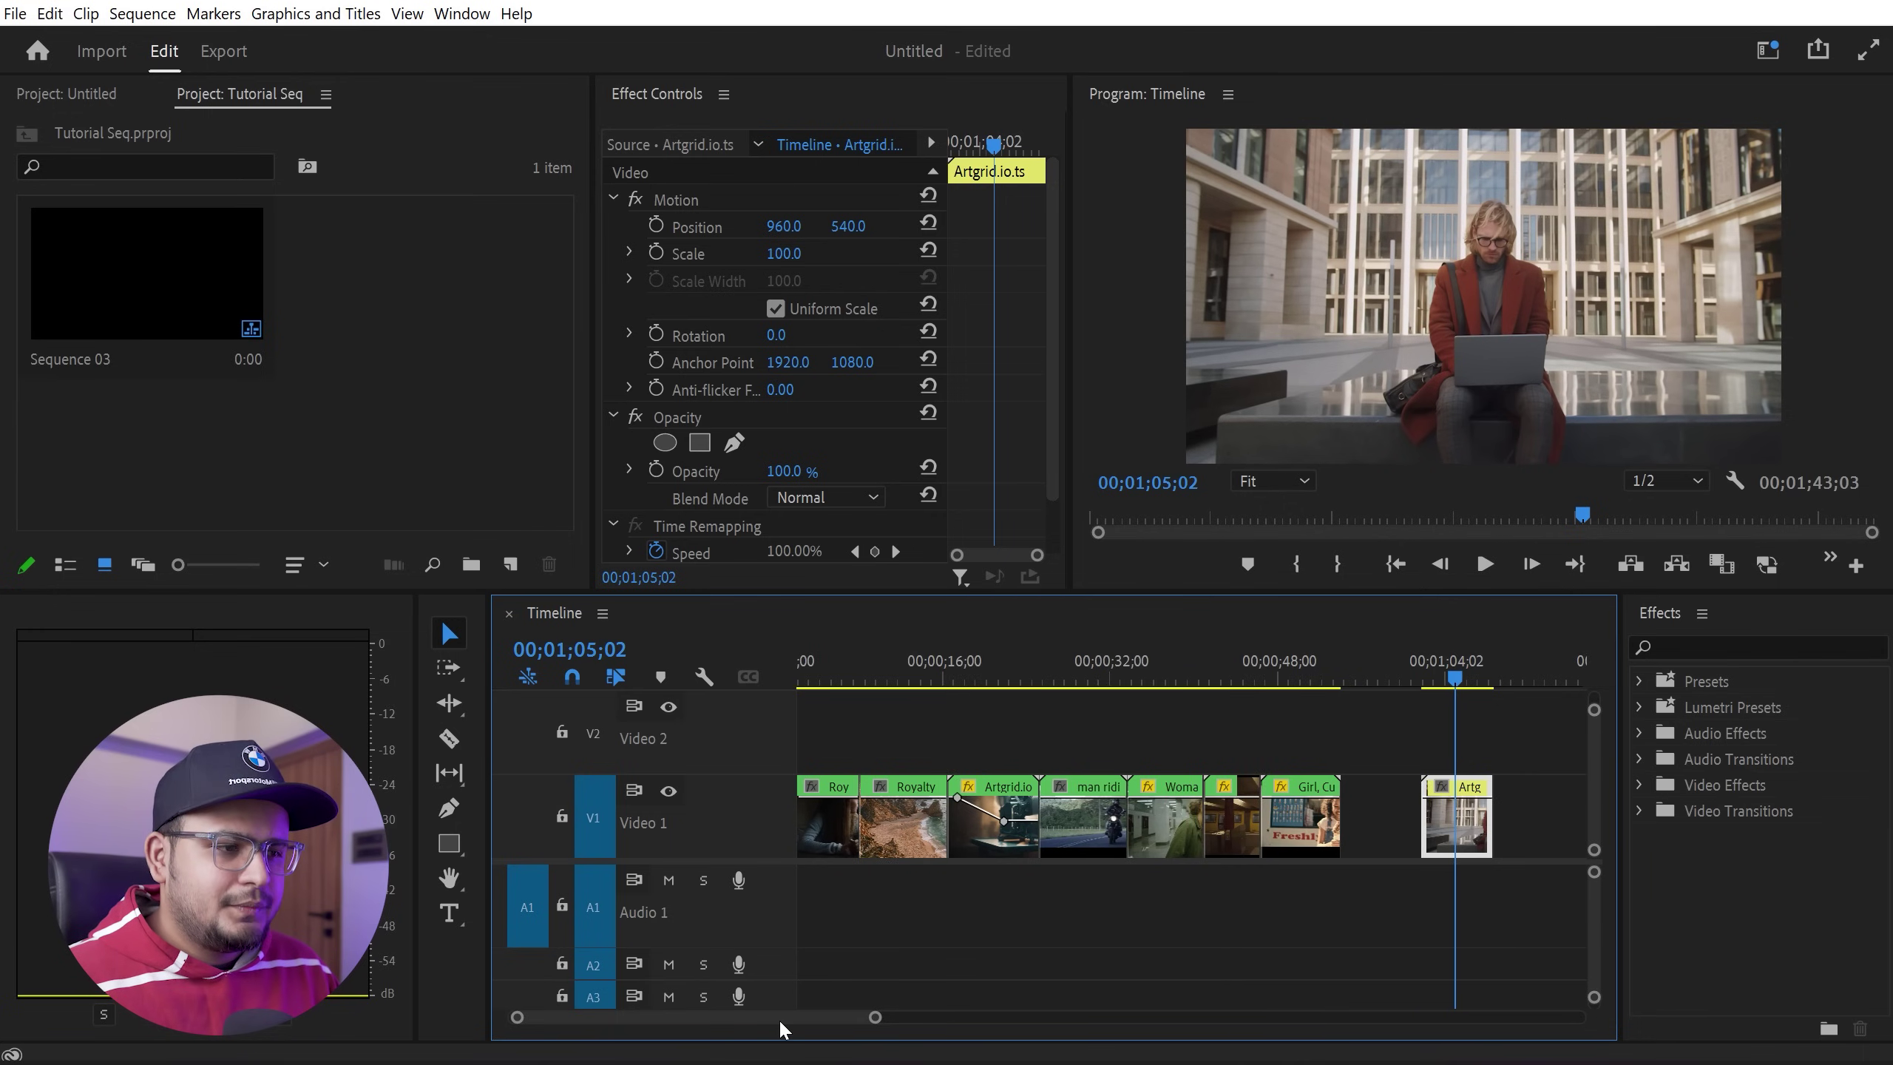
scroll(778, 1017, down, 3)
mouse_move(1050, 755)
mouse_down()
mouse_move(1251, 817)
mouse_move(1235, 828)
mouse_move(1288, 827)
mouse_move(1010, 746)
mouse_move(969, 816)
mouse_up()
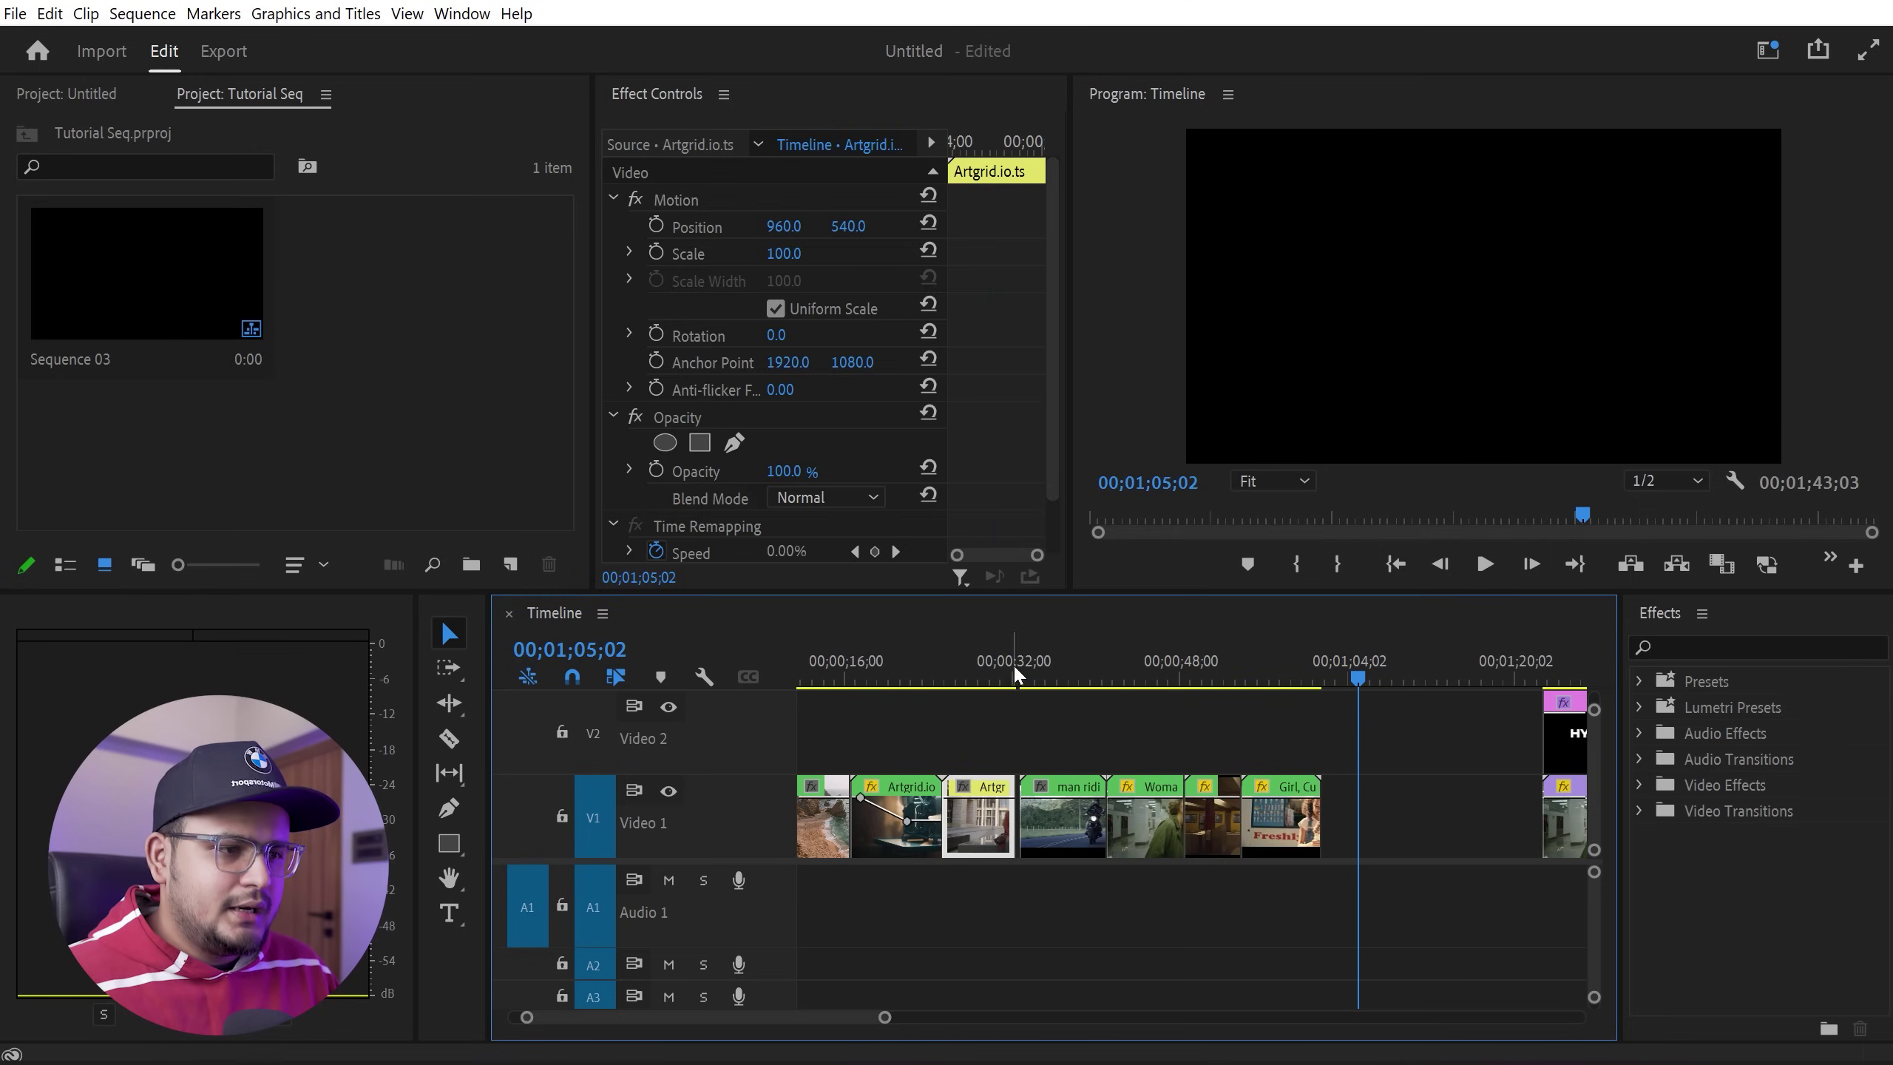
Ripple Delete the empty gap between the clips, then zoom the timeline back out.
click(1016, 674)
key(=)
key(=)
key(=)
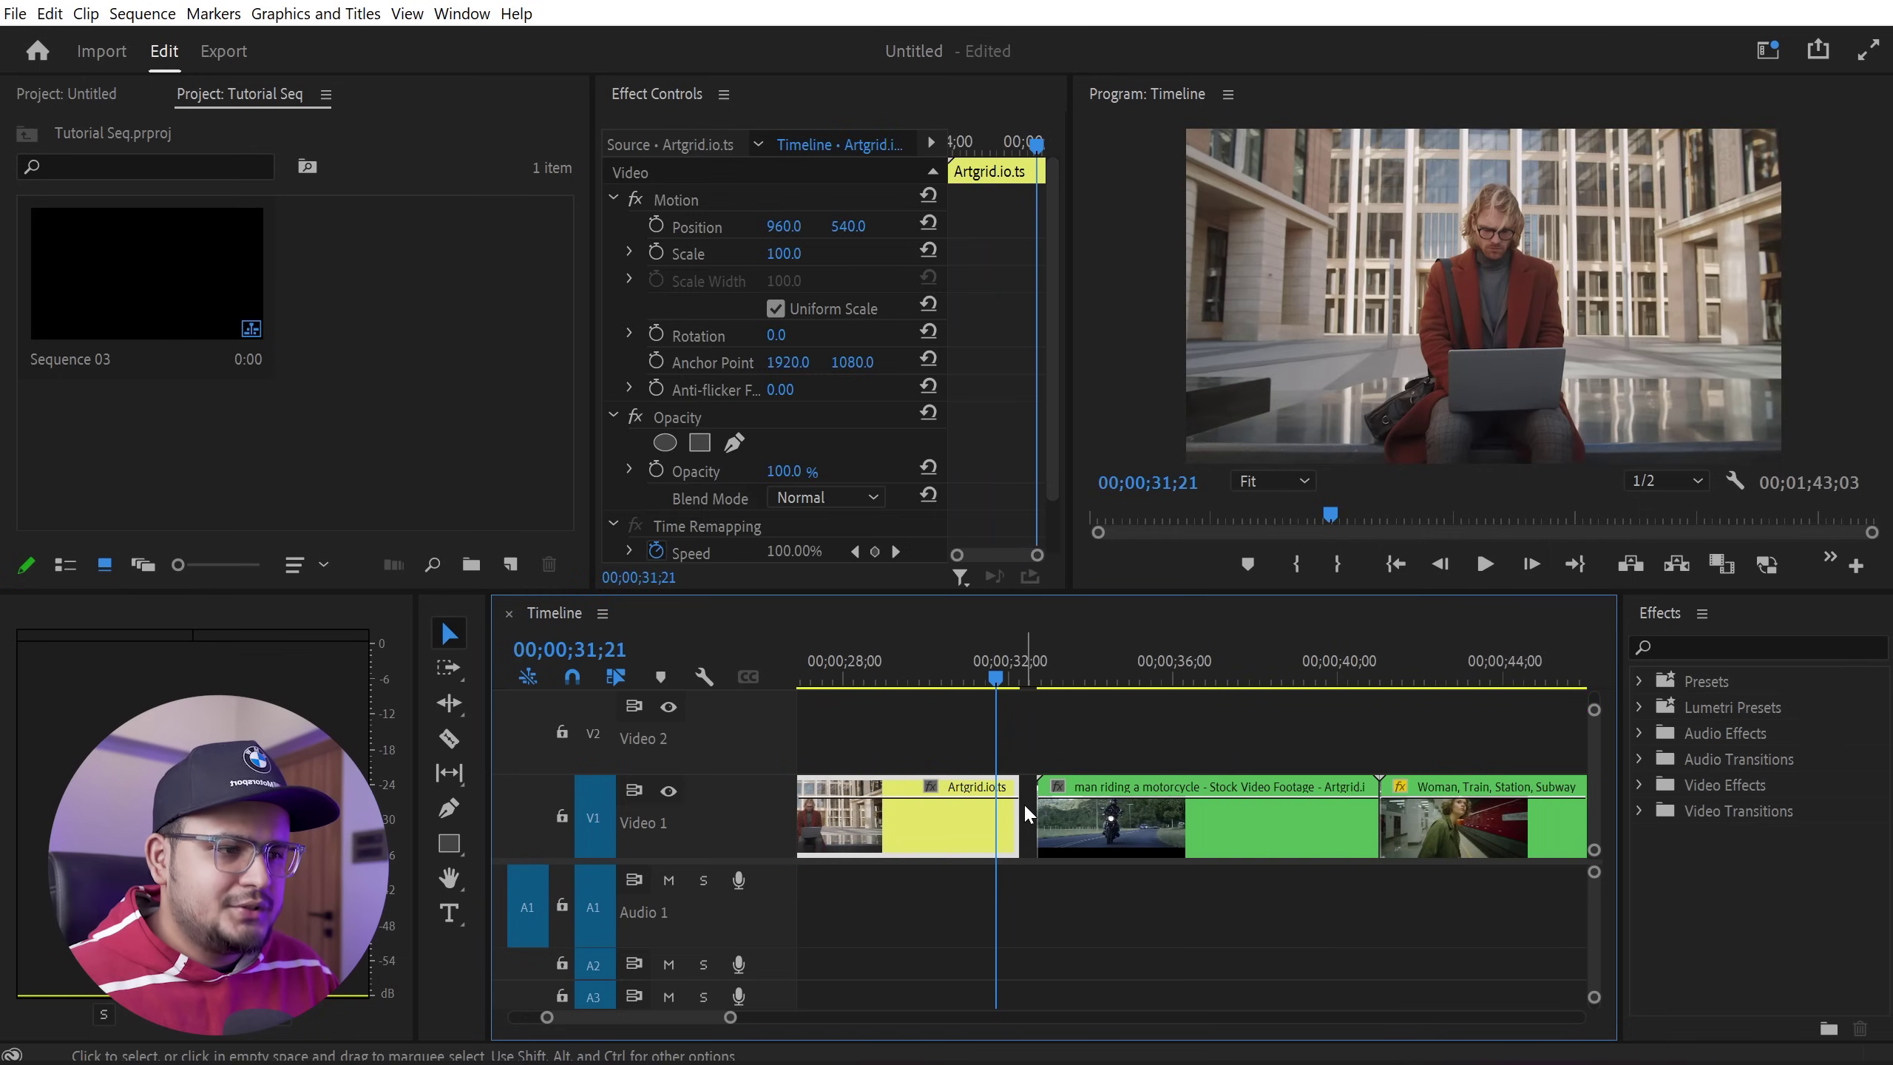
right_click(1023, 802)
click(1073, 818)
key(minus)
key(minus)
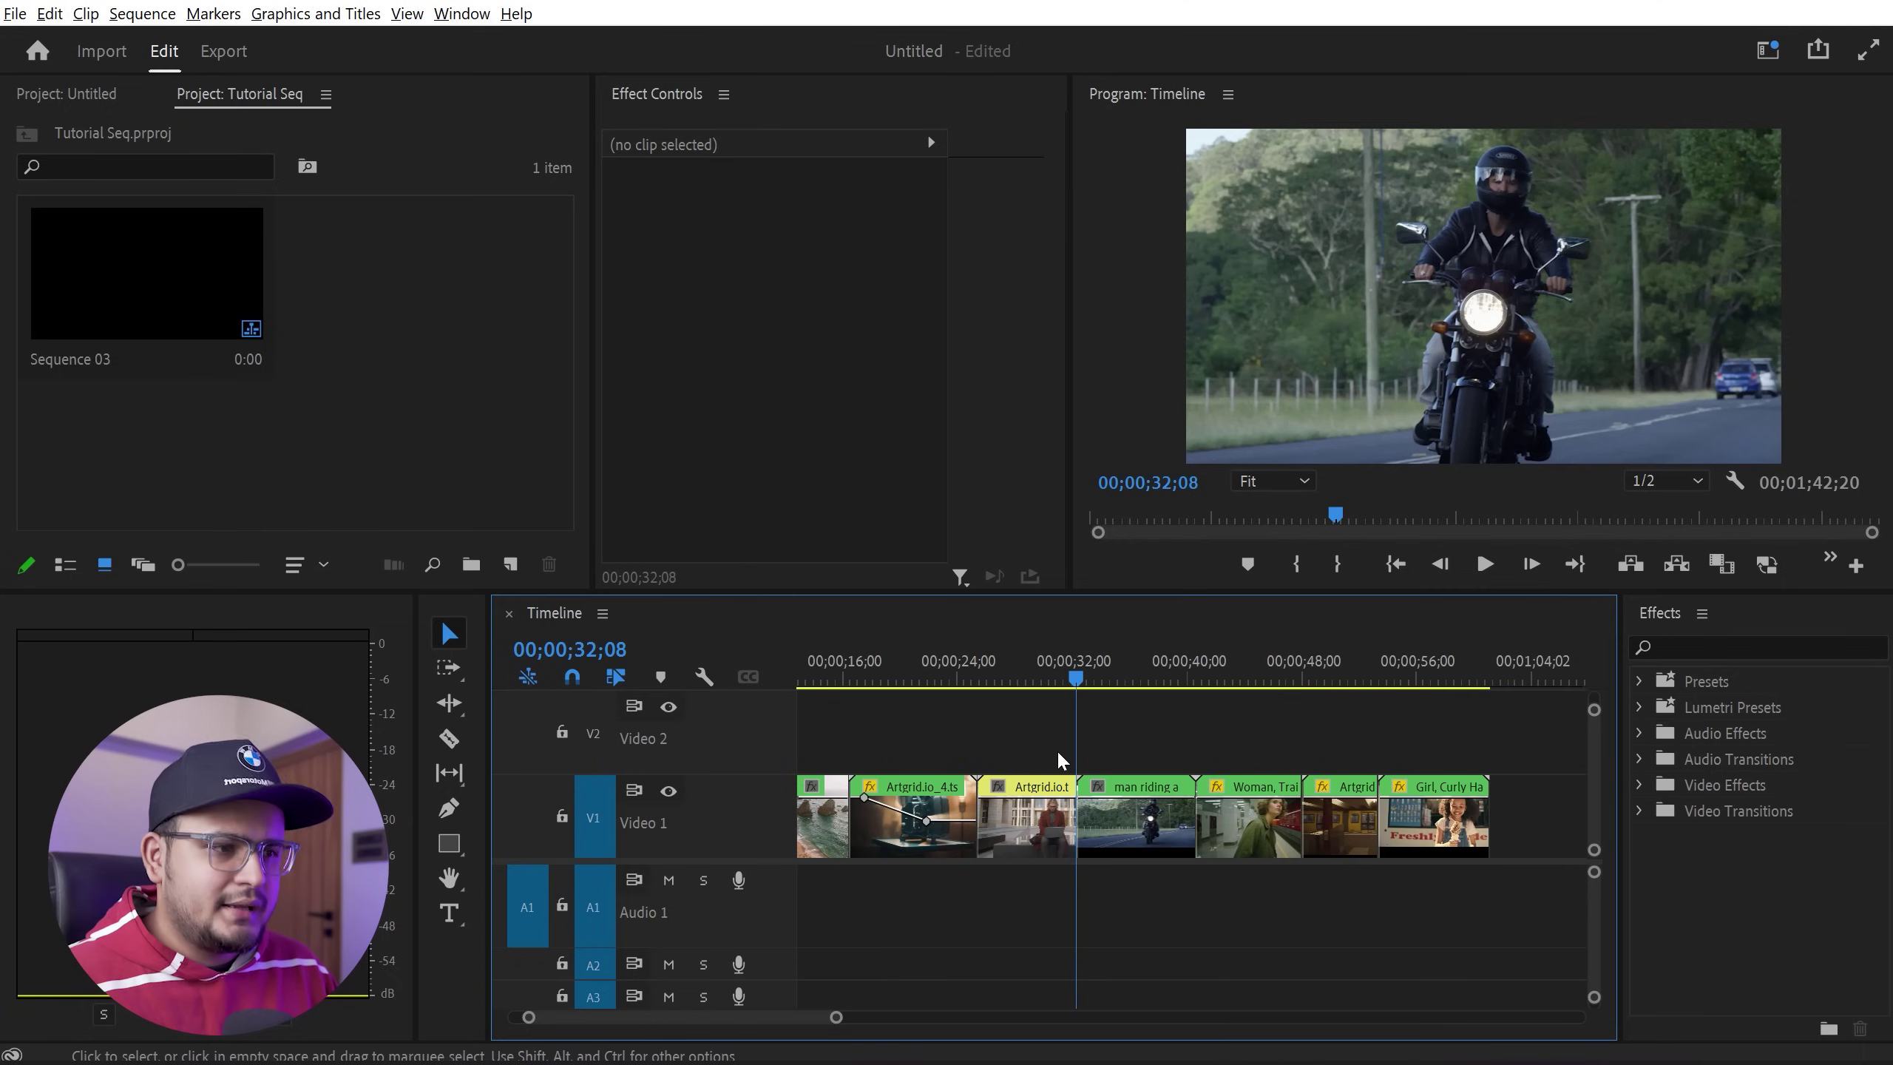
key(minus)
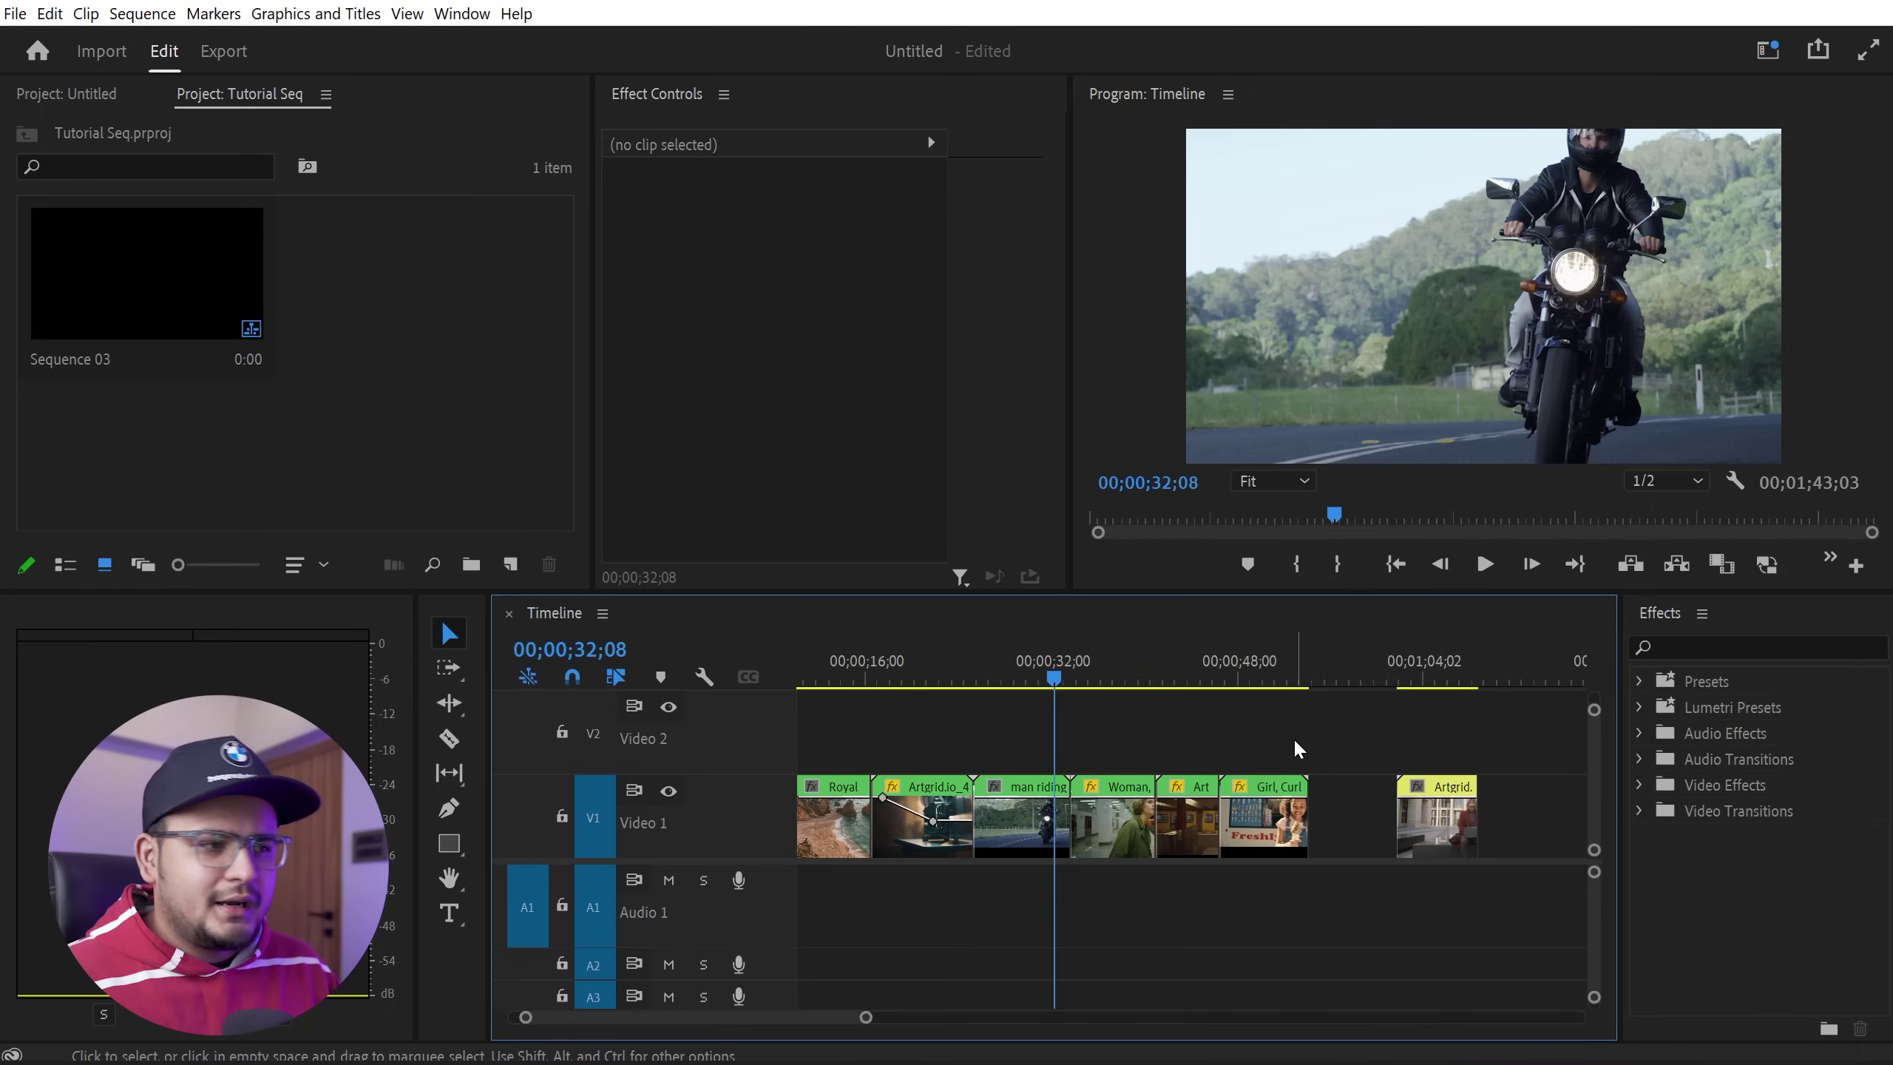
Try insert-dragging the last Artgrid clip to 00;00;25;10, then undo it.
drag(1457, 825, 1418, 824)
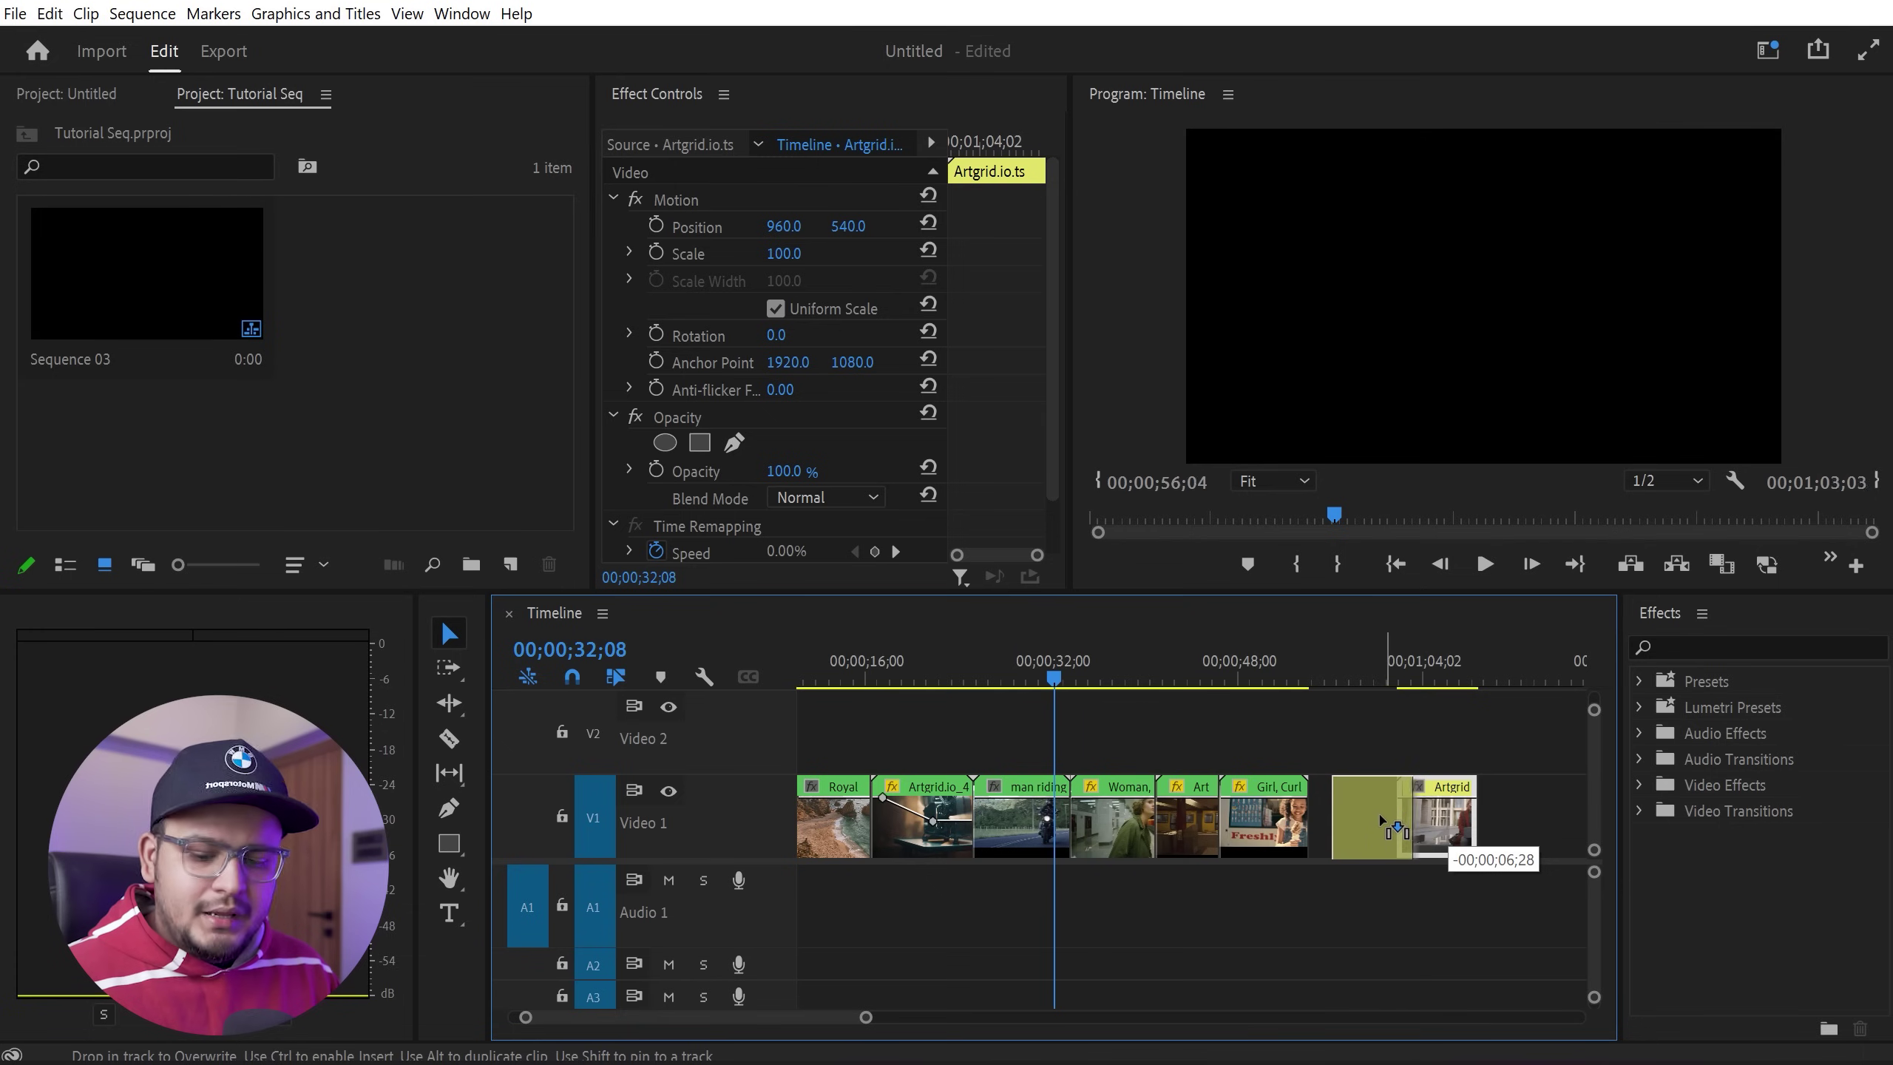
drag(1418, 823, 1031, 809)
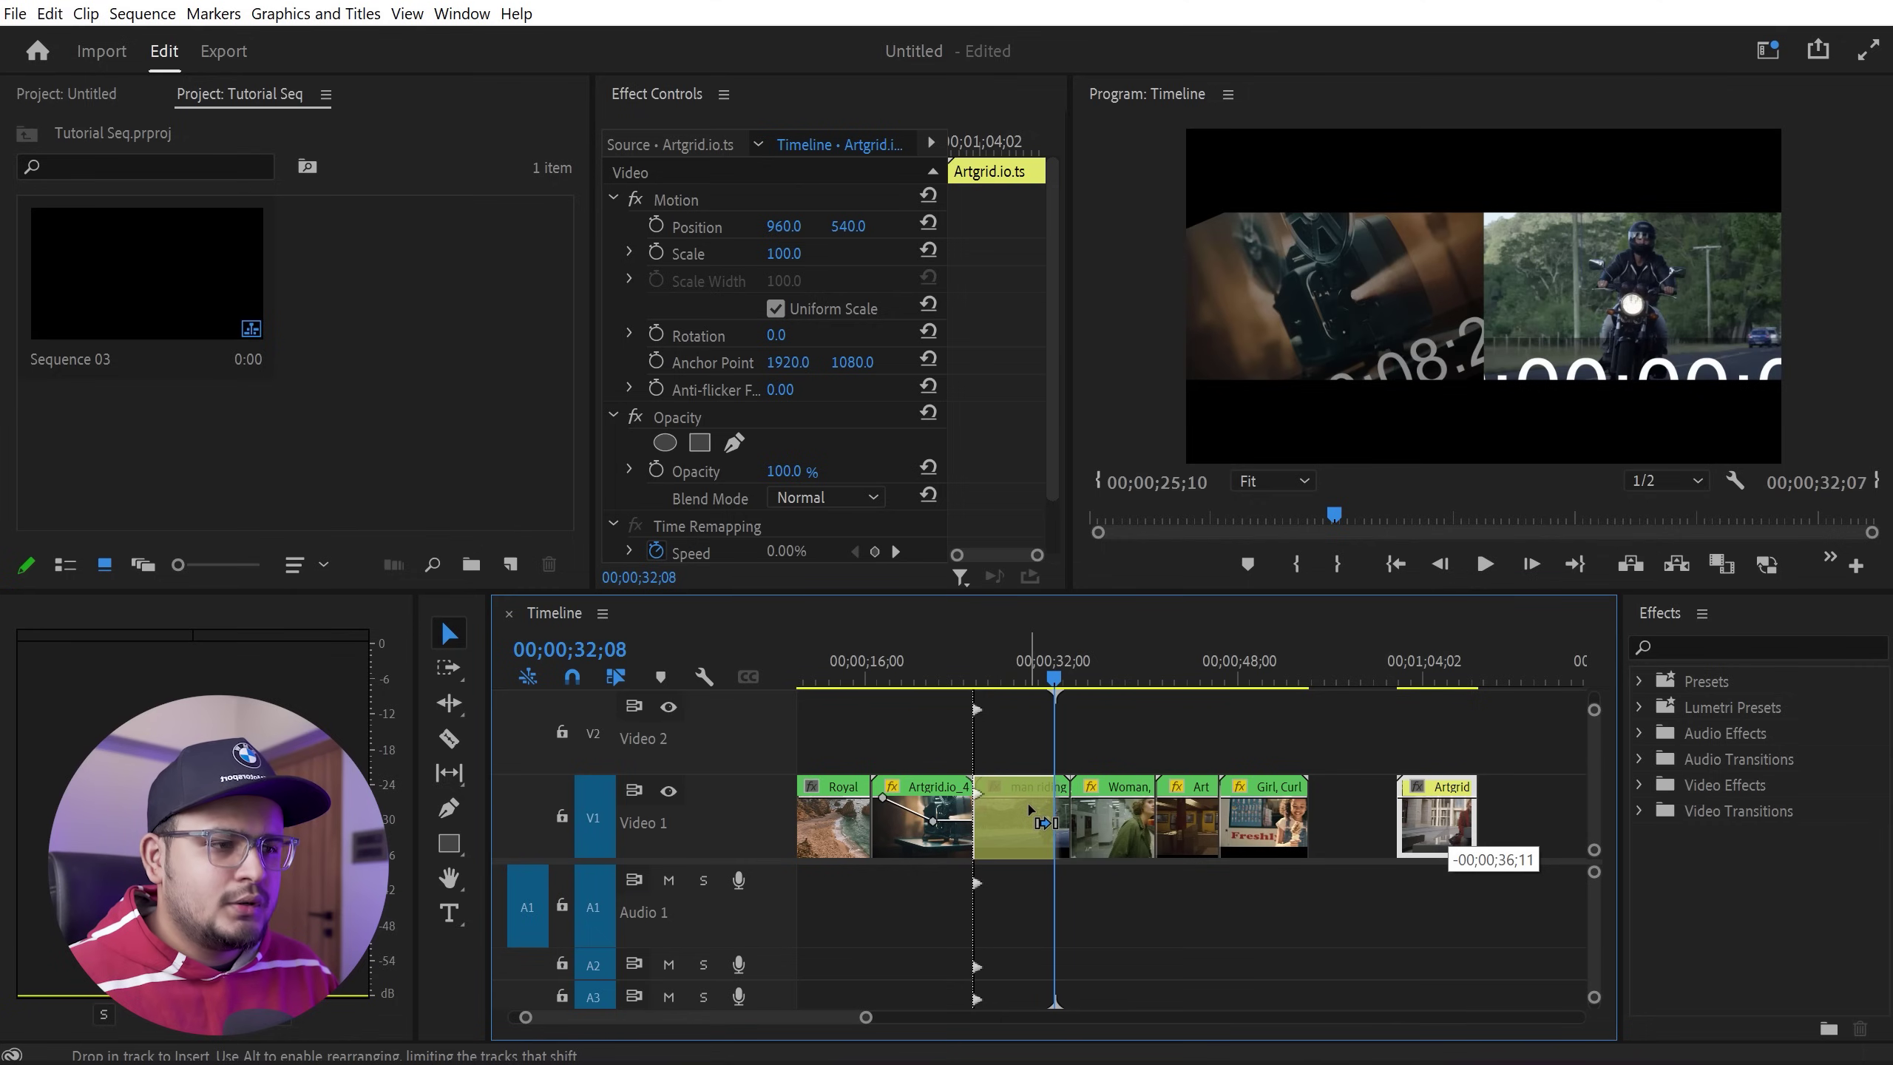
drag(1031, 809, 1032, 811)
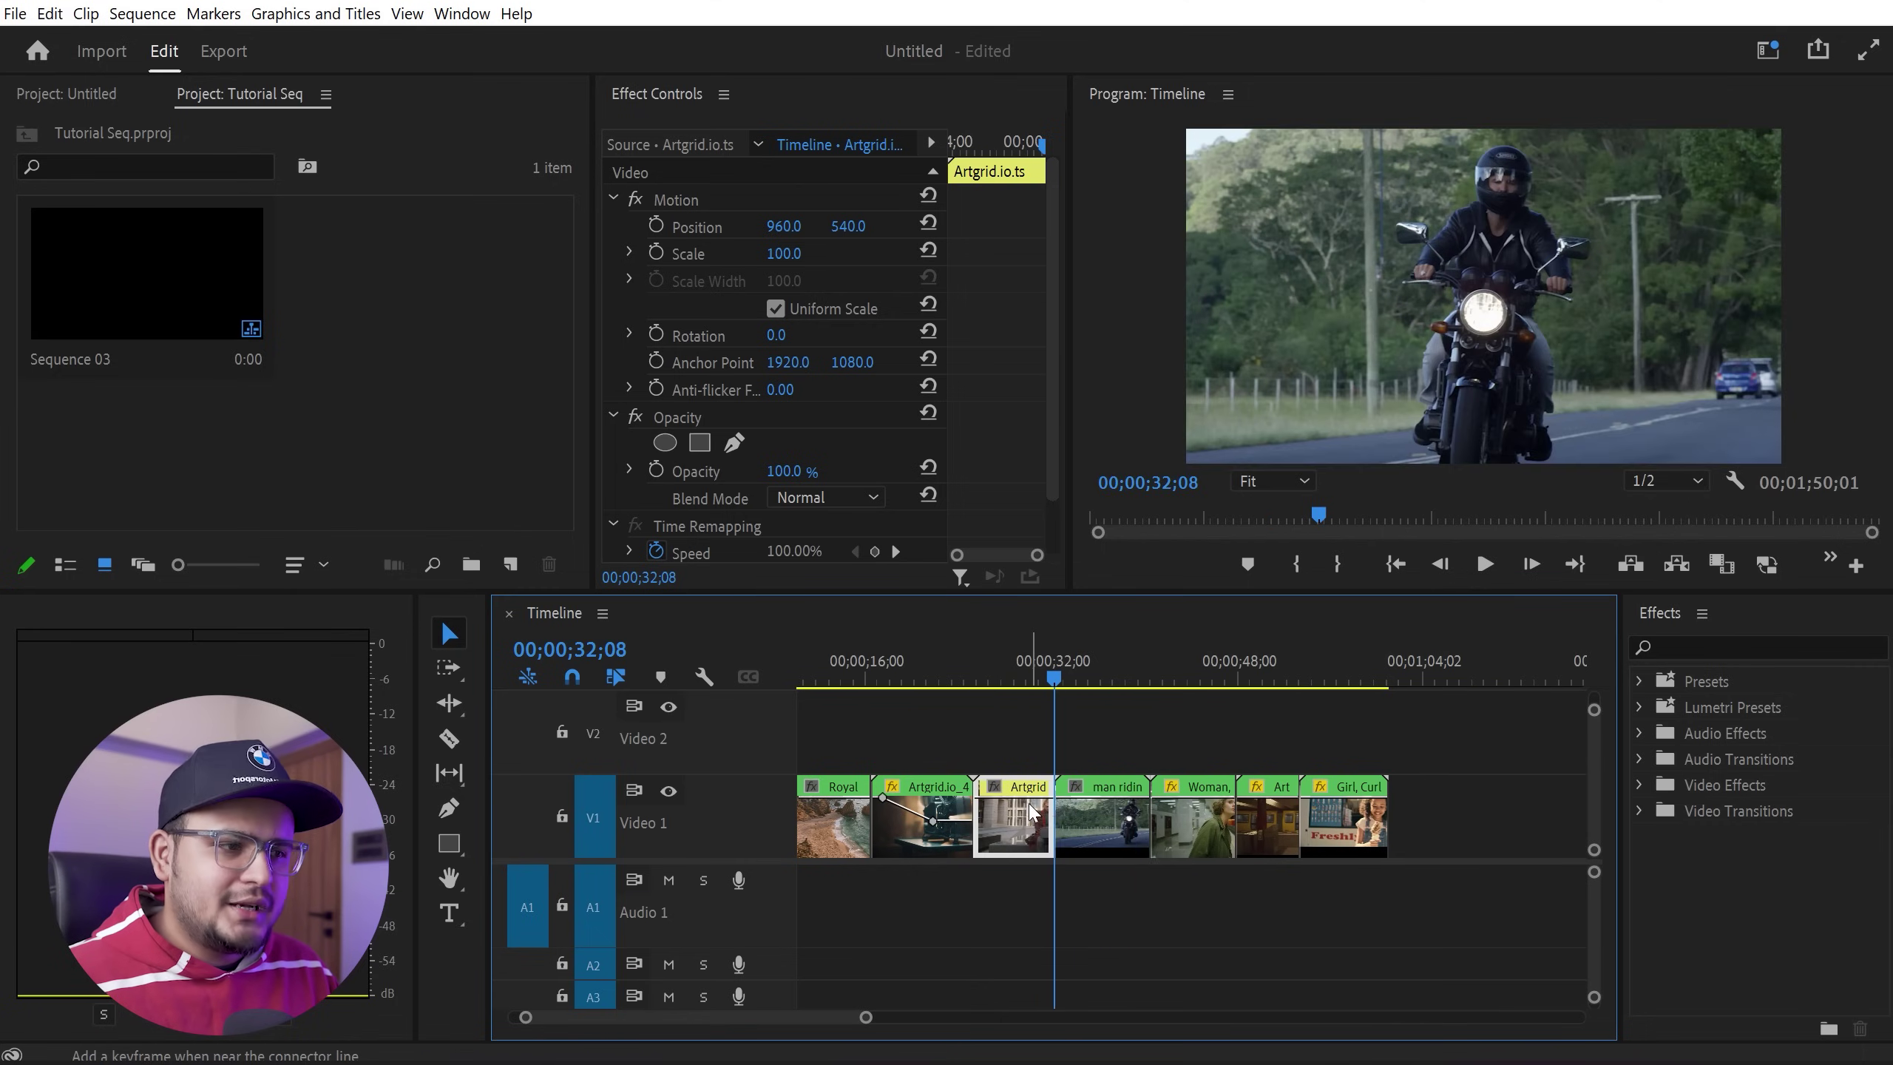
key(ctrl+z)
Insert the Artgrid clip right after the Woman clip, check it, and zoom out to the whole sequence.
drag(1175, 647, 1157, 647)
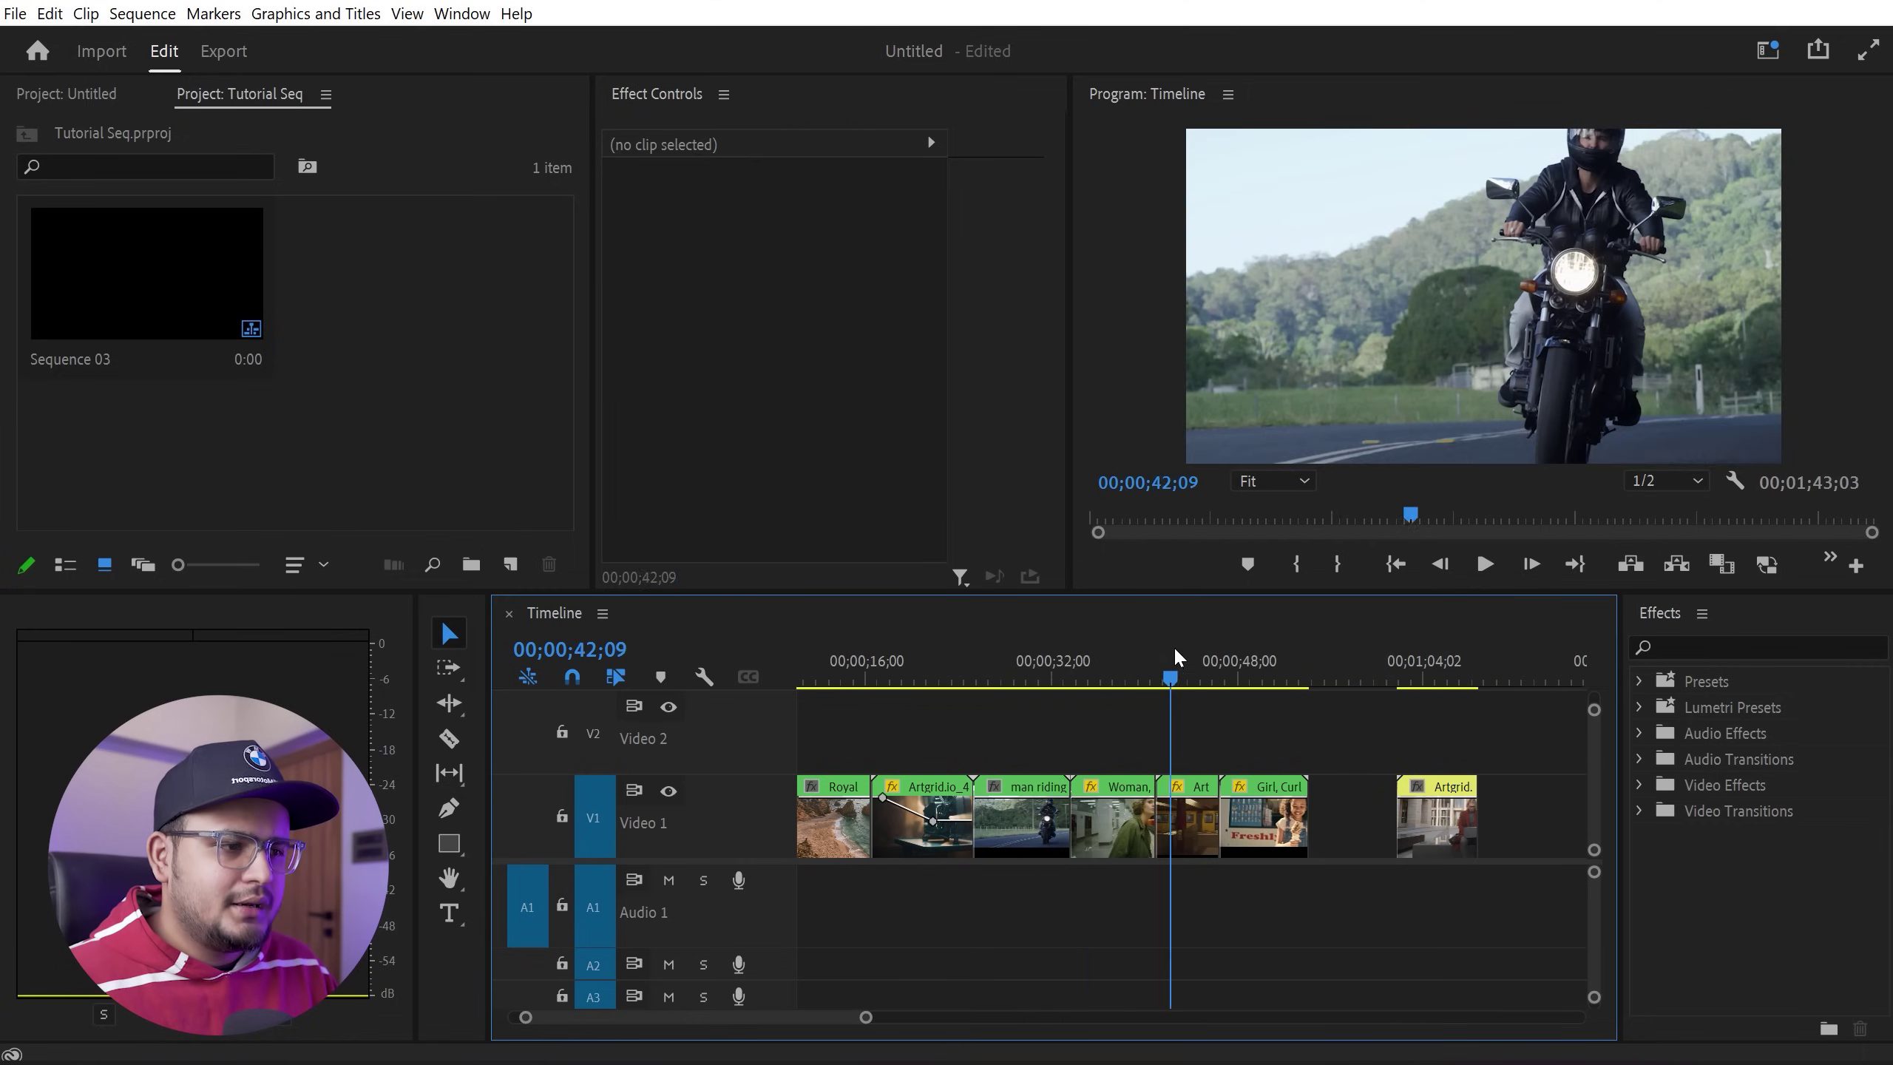
click(1434, 828)
mouse_move(1437, 829)
mouse_down()
mouse_move(1200, 816)
mouse_move(1206, 802)
mouse_up()
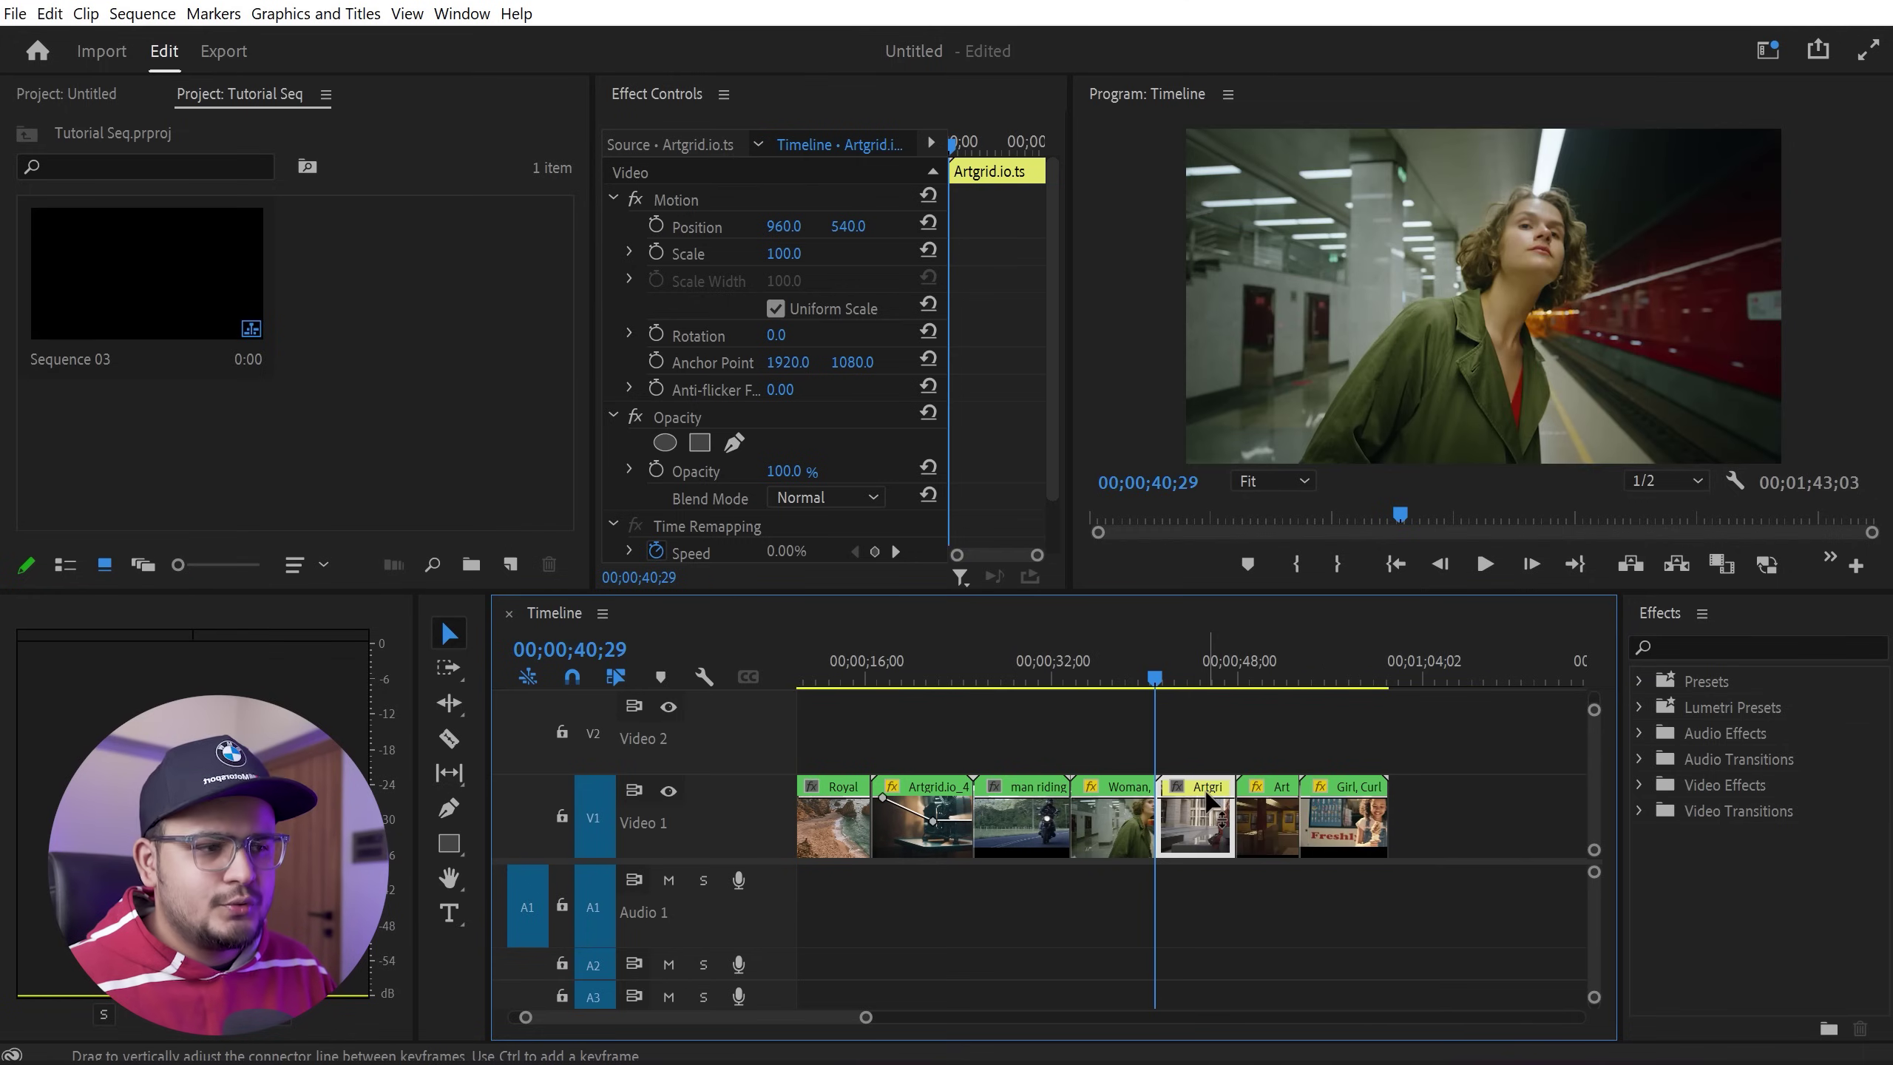
drag(1165, 664, 1191, 677)
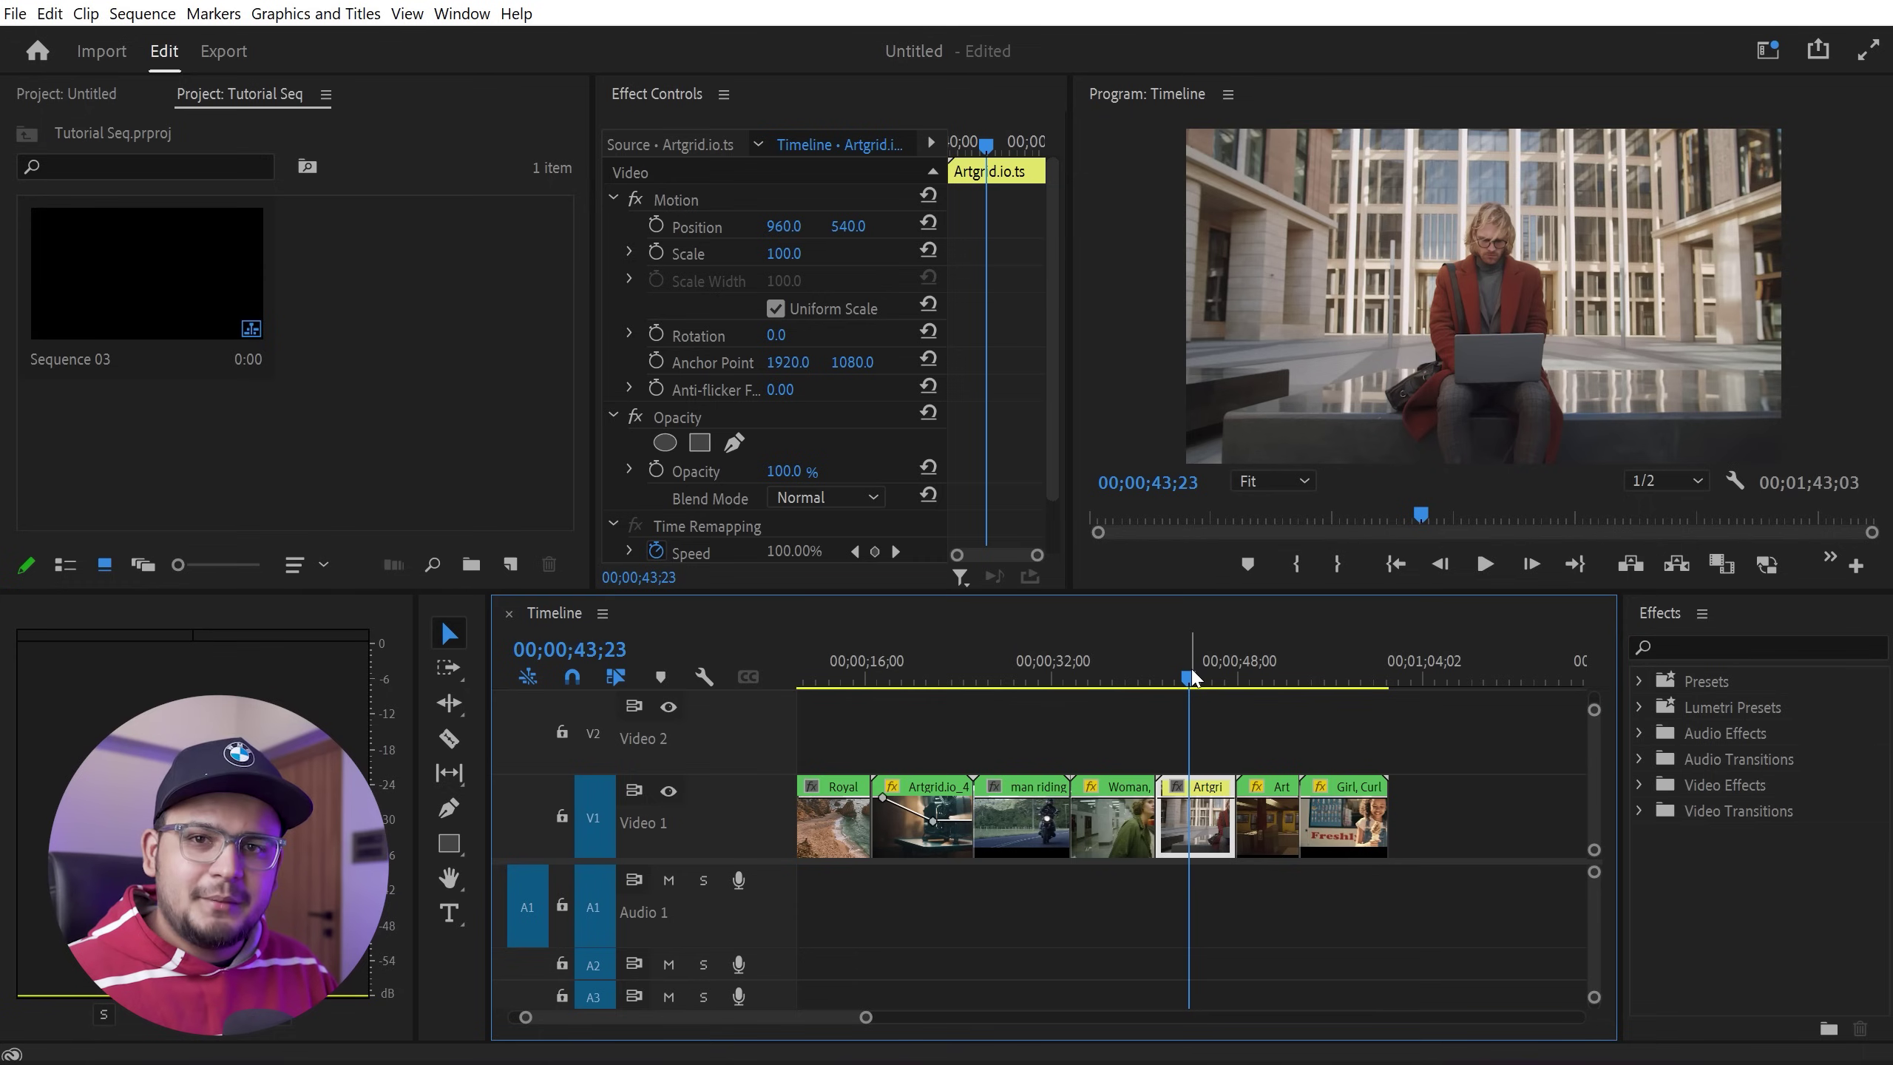
key(minus)
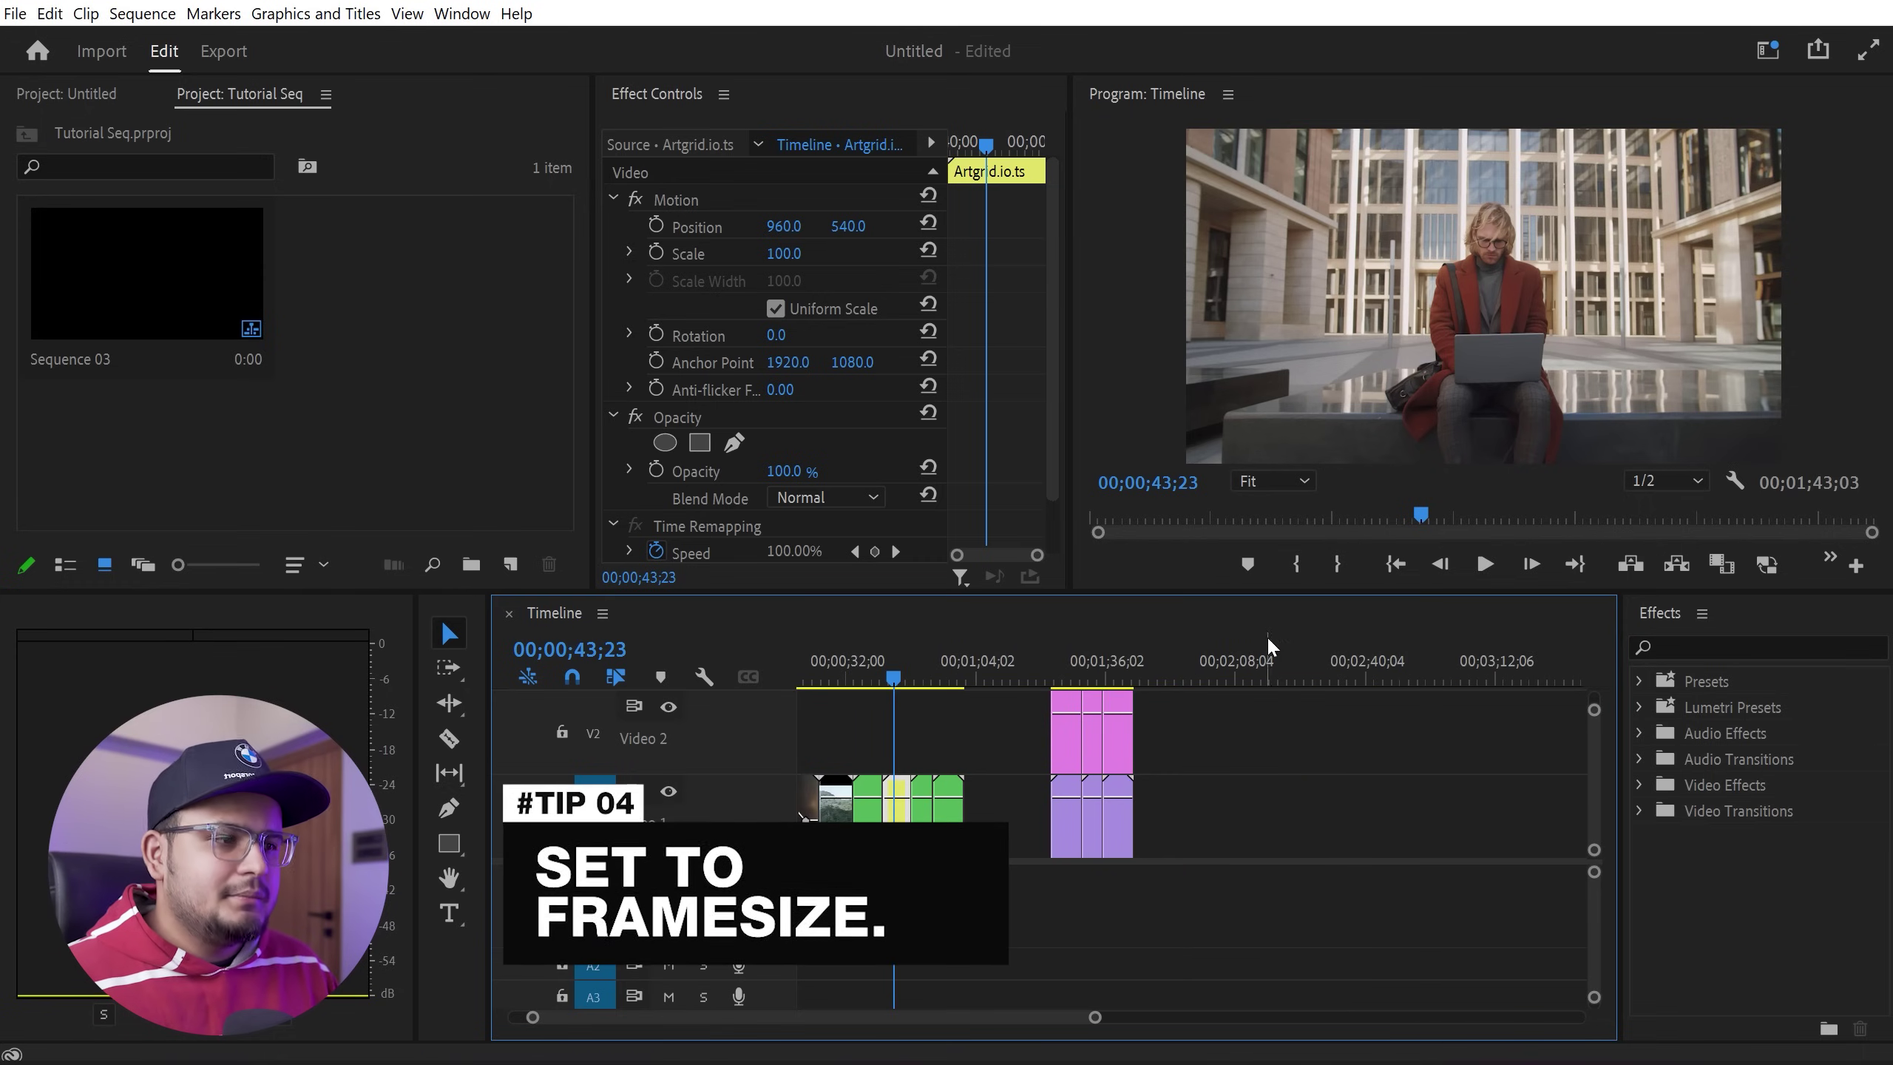
Drop Artgrid.io_4.ts from the Untitled project onto Video 1 and Audio 1 at about 2:28.
drag(1259, 662, 1326, 670)
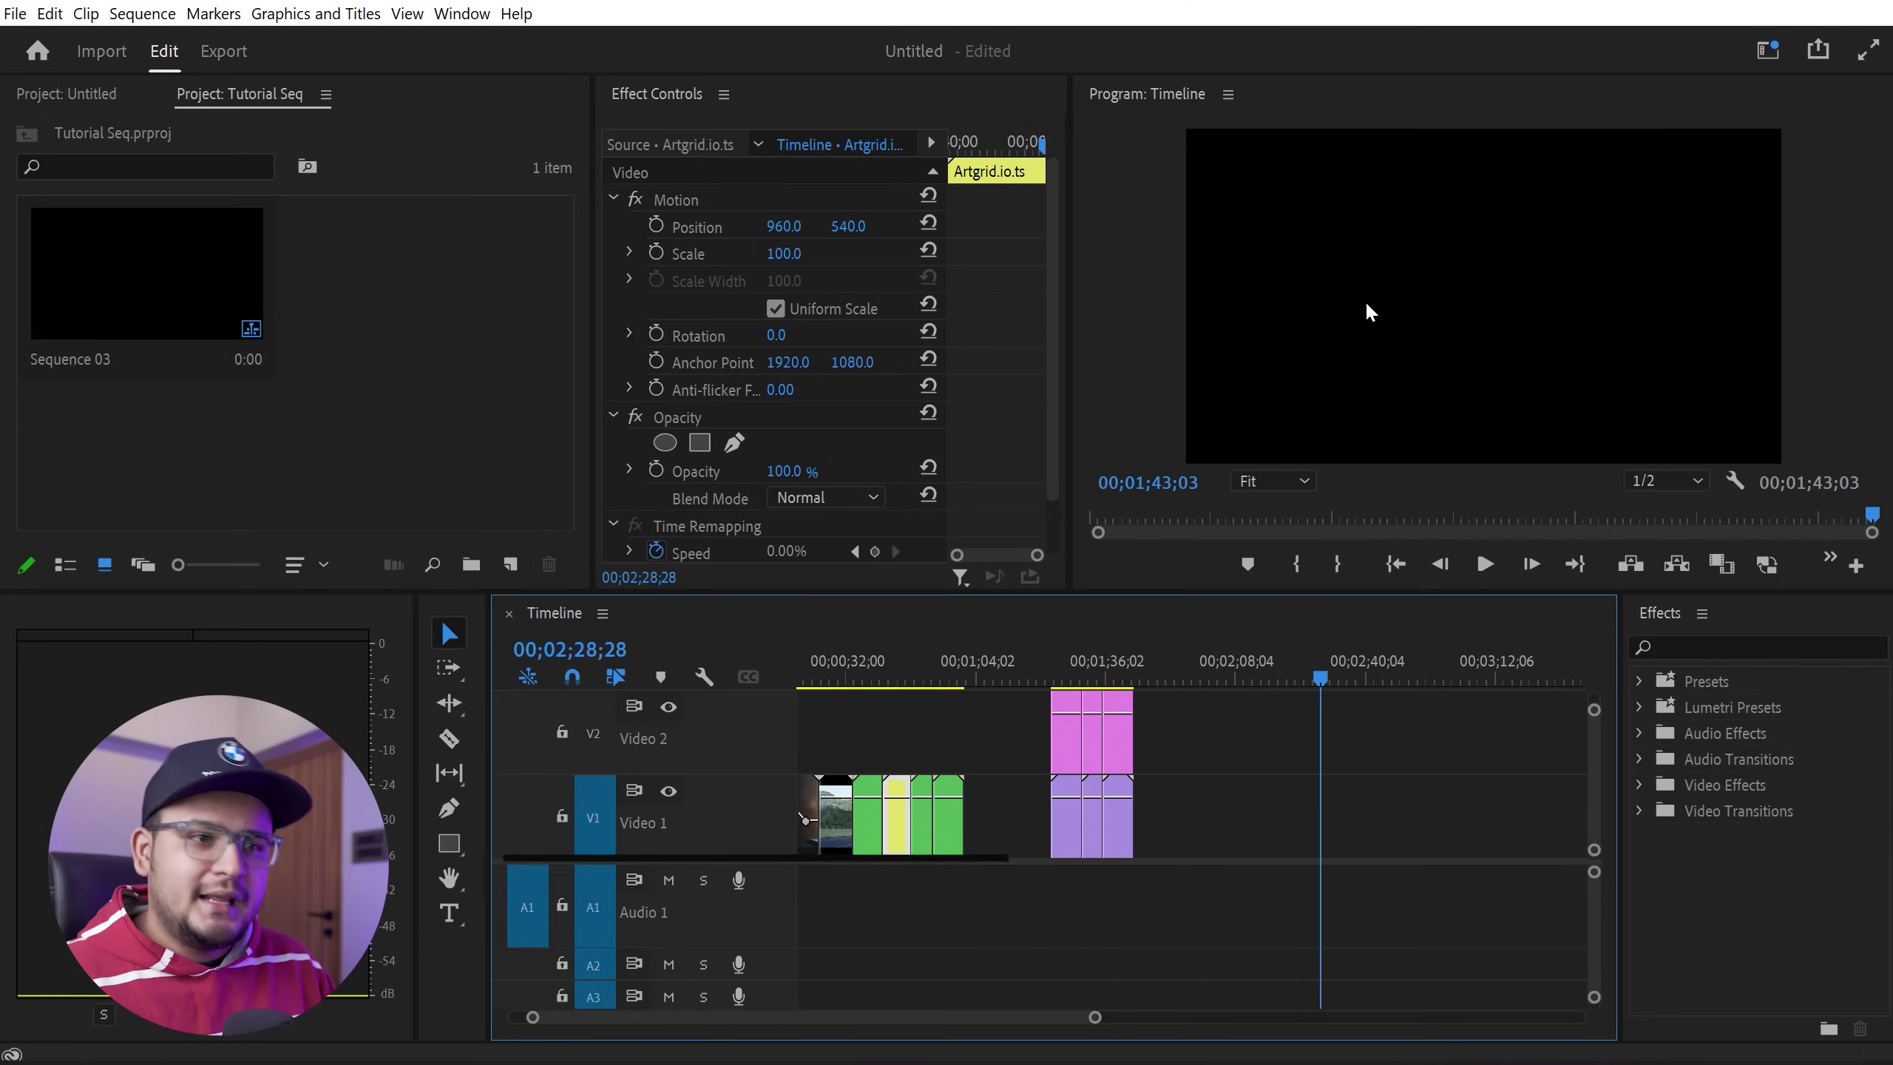
click(162, 159)
click(66, 95)
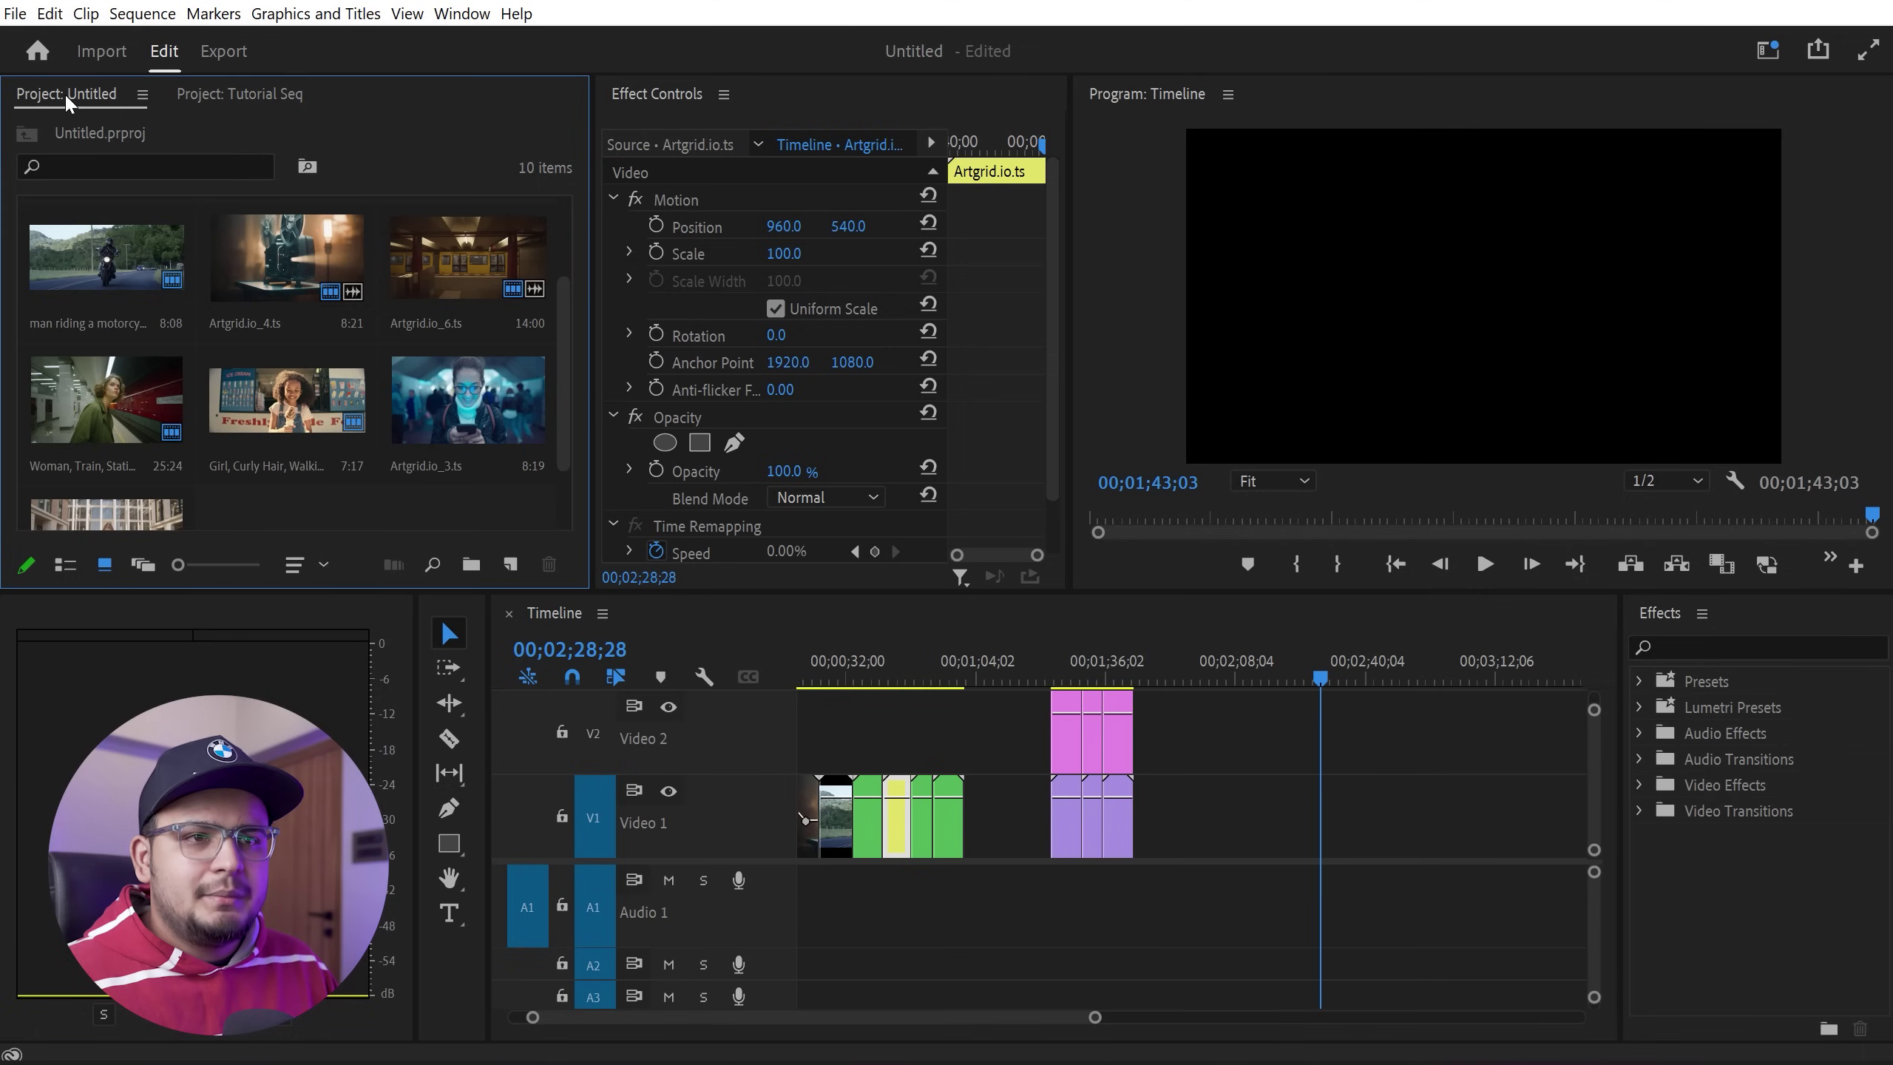
click(288, 263)
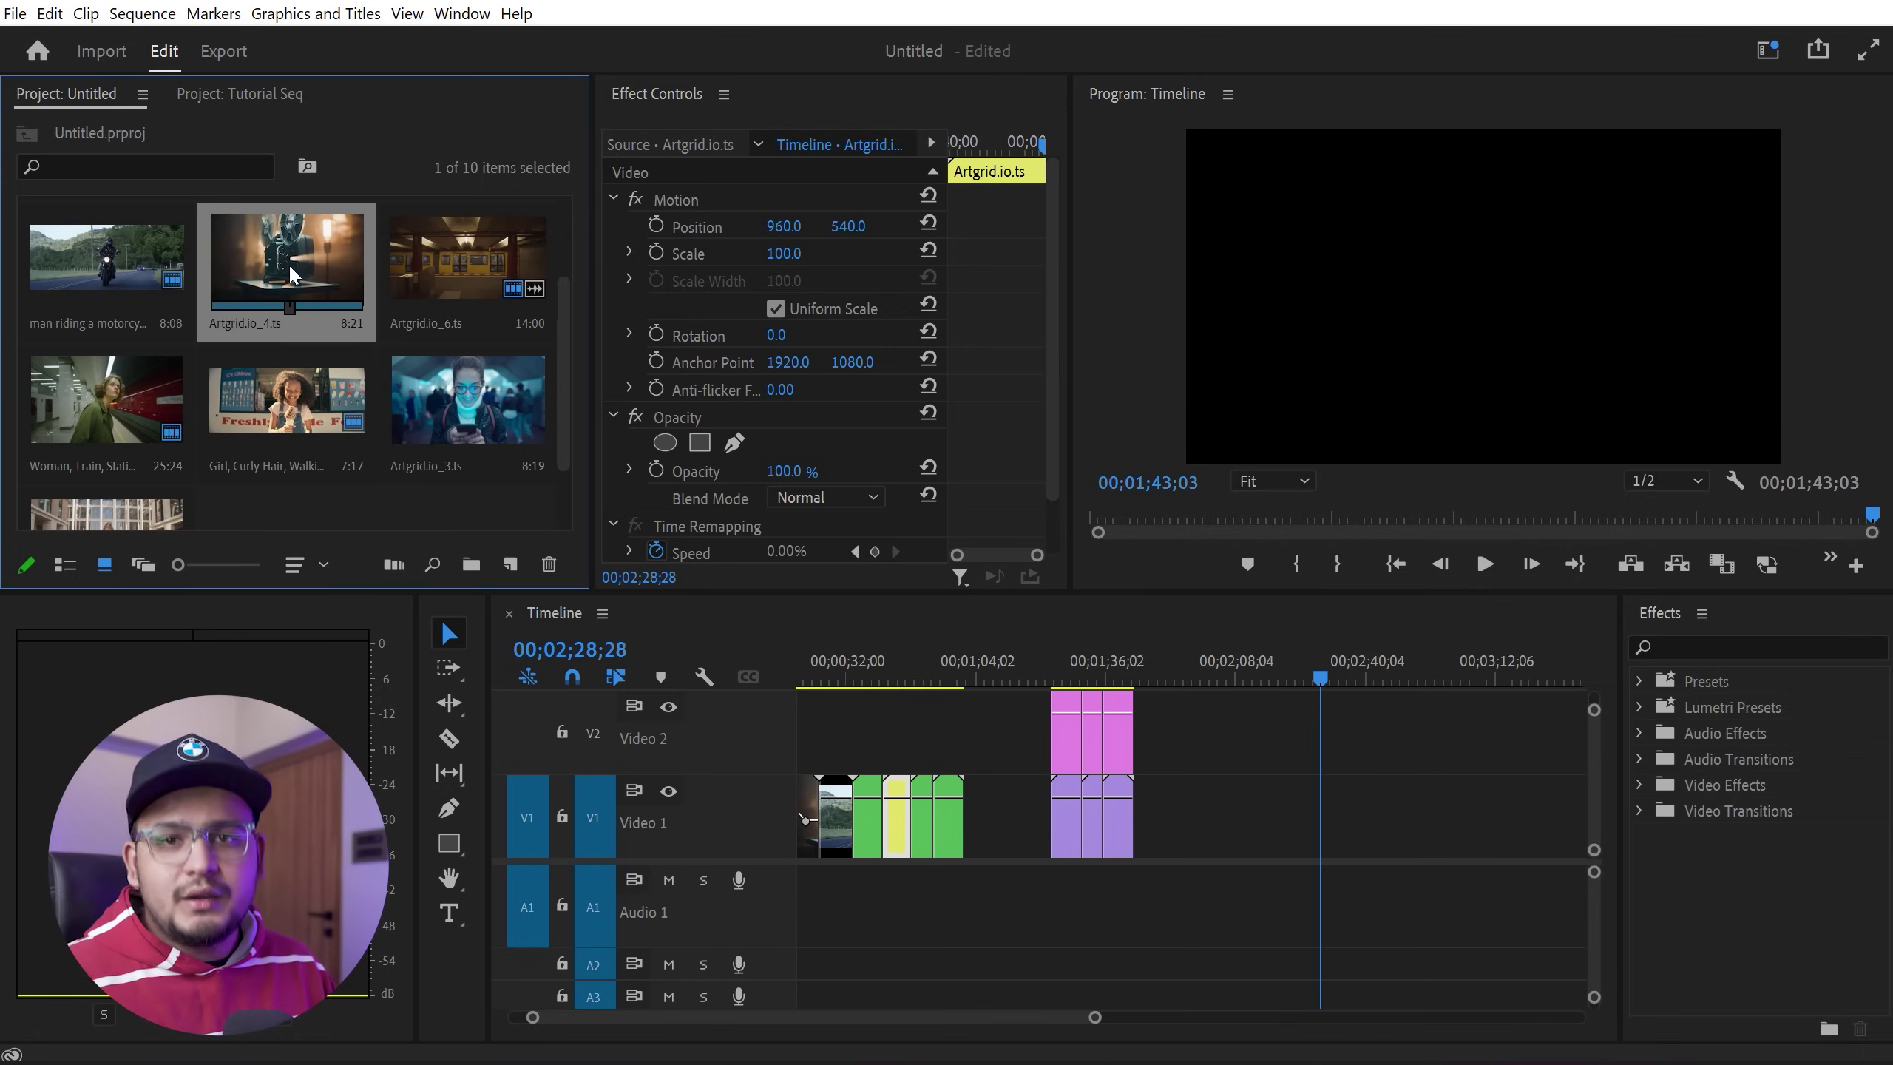
drag(289, 263, 1308, 803)
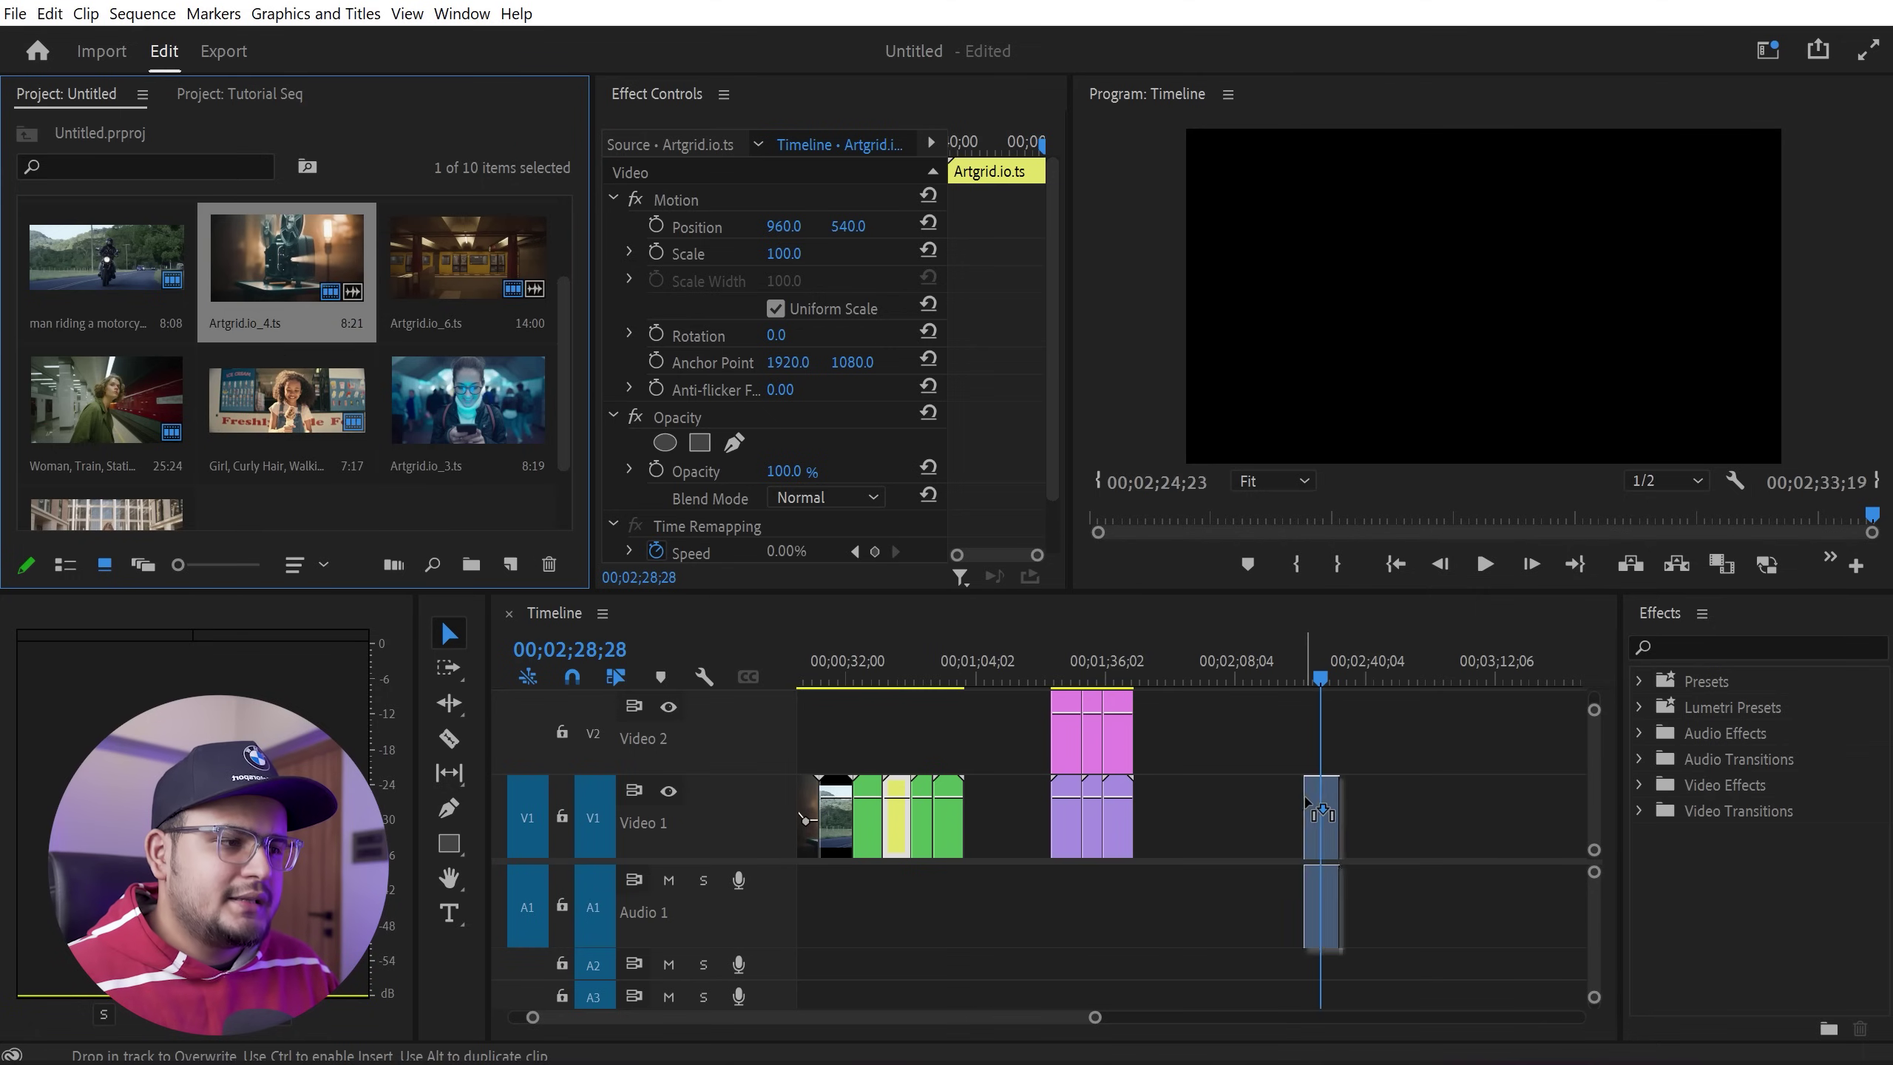
drag(1306, 803, 1304, 803)
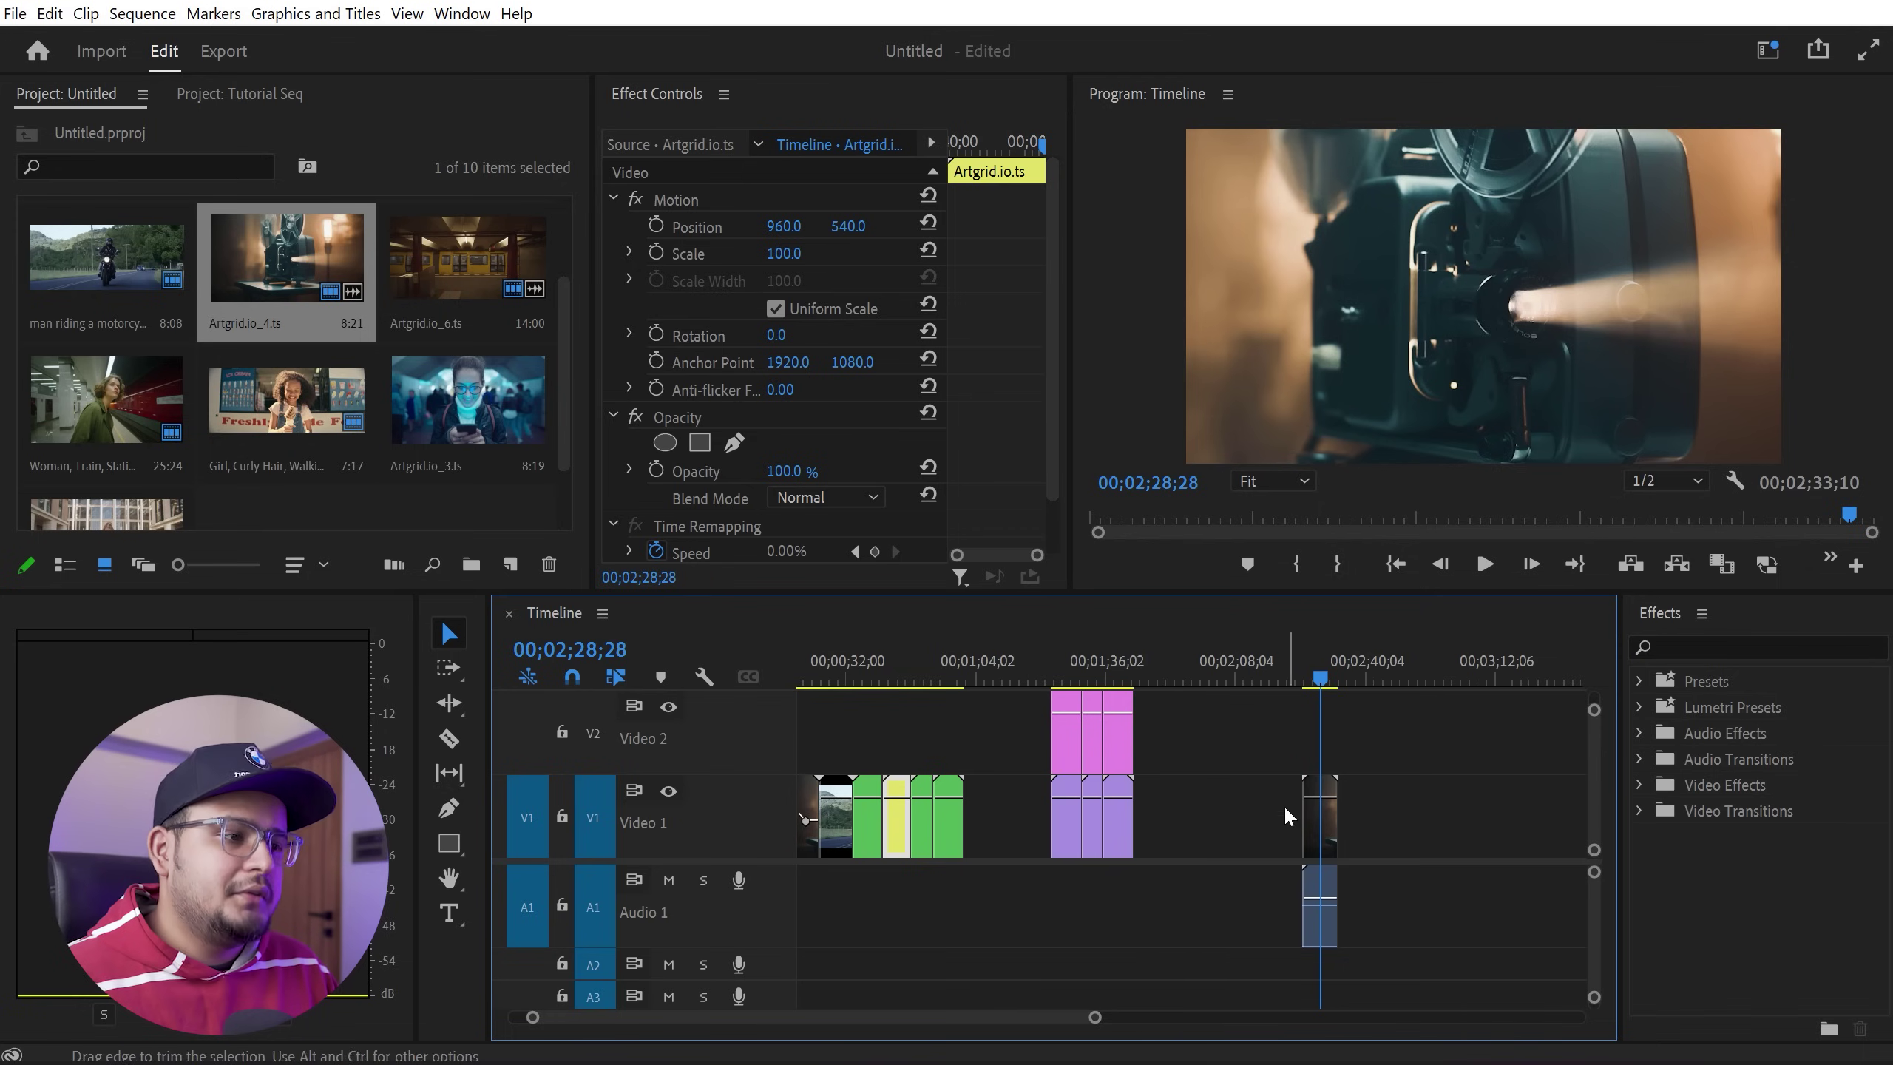
click(1319, 818)
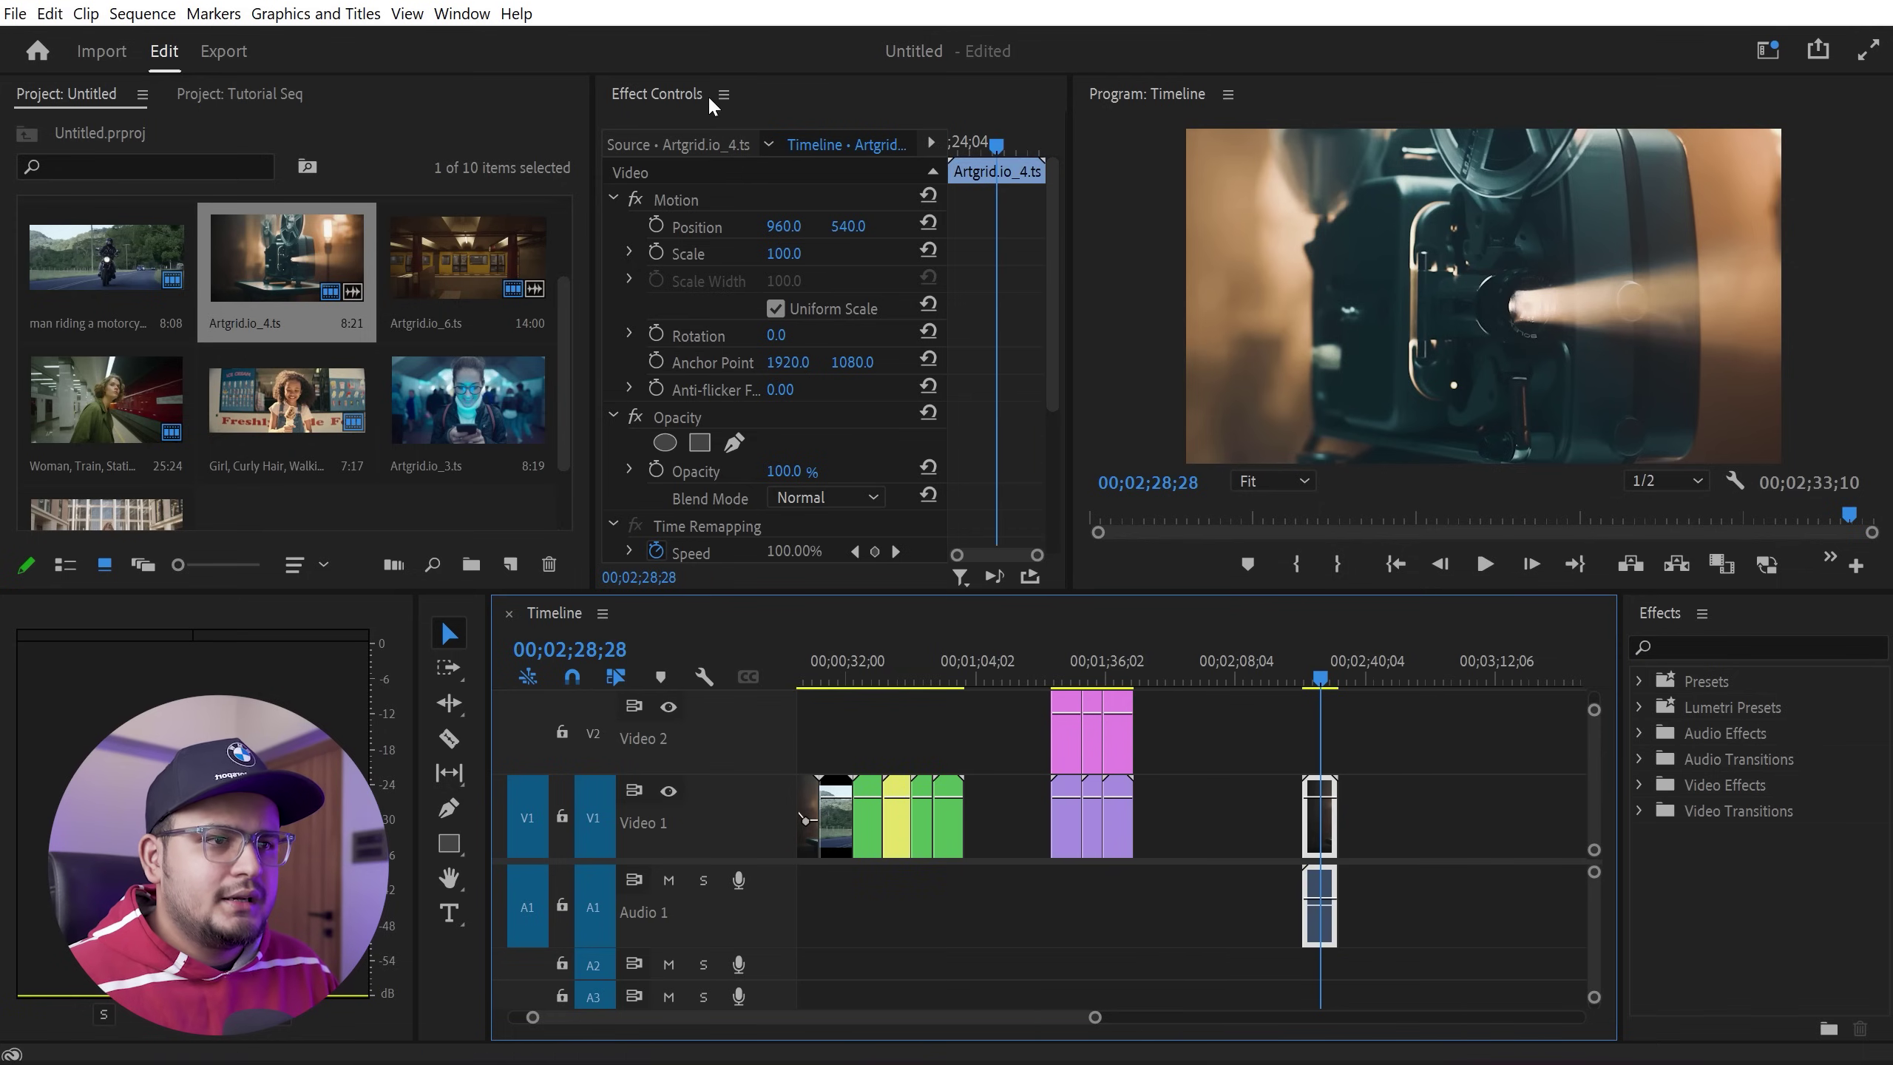
Try lowering the clip's Motion Scale toward 51, then zoom in on the clip.
drag(781, 254, 747, 253)
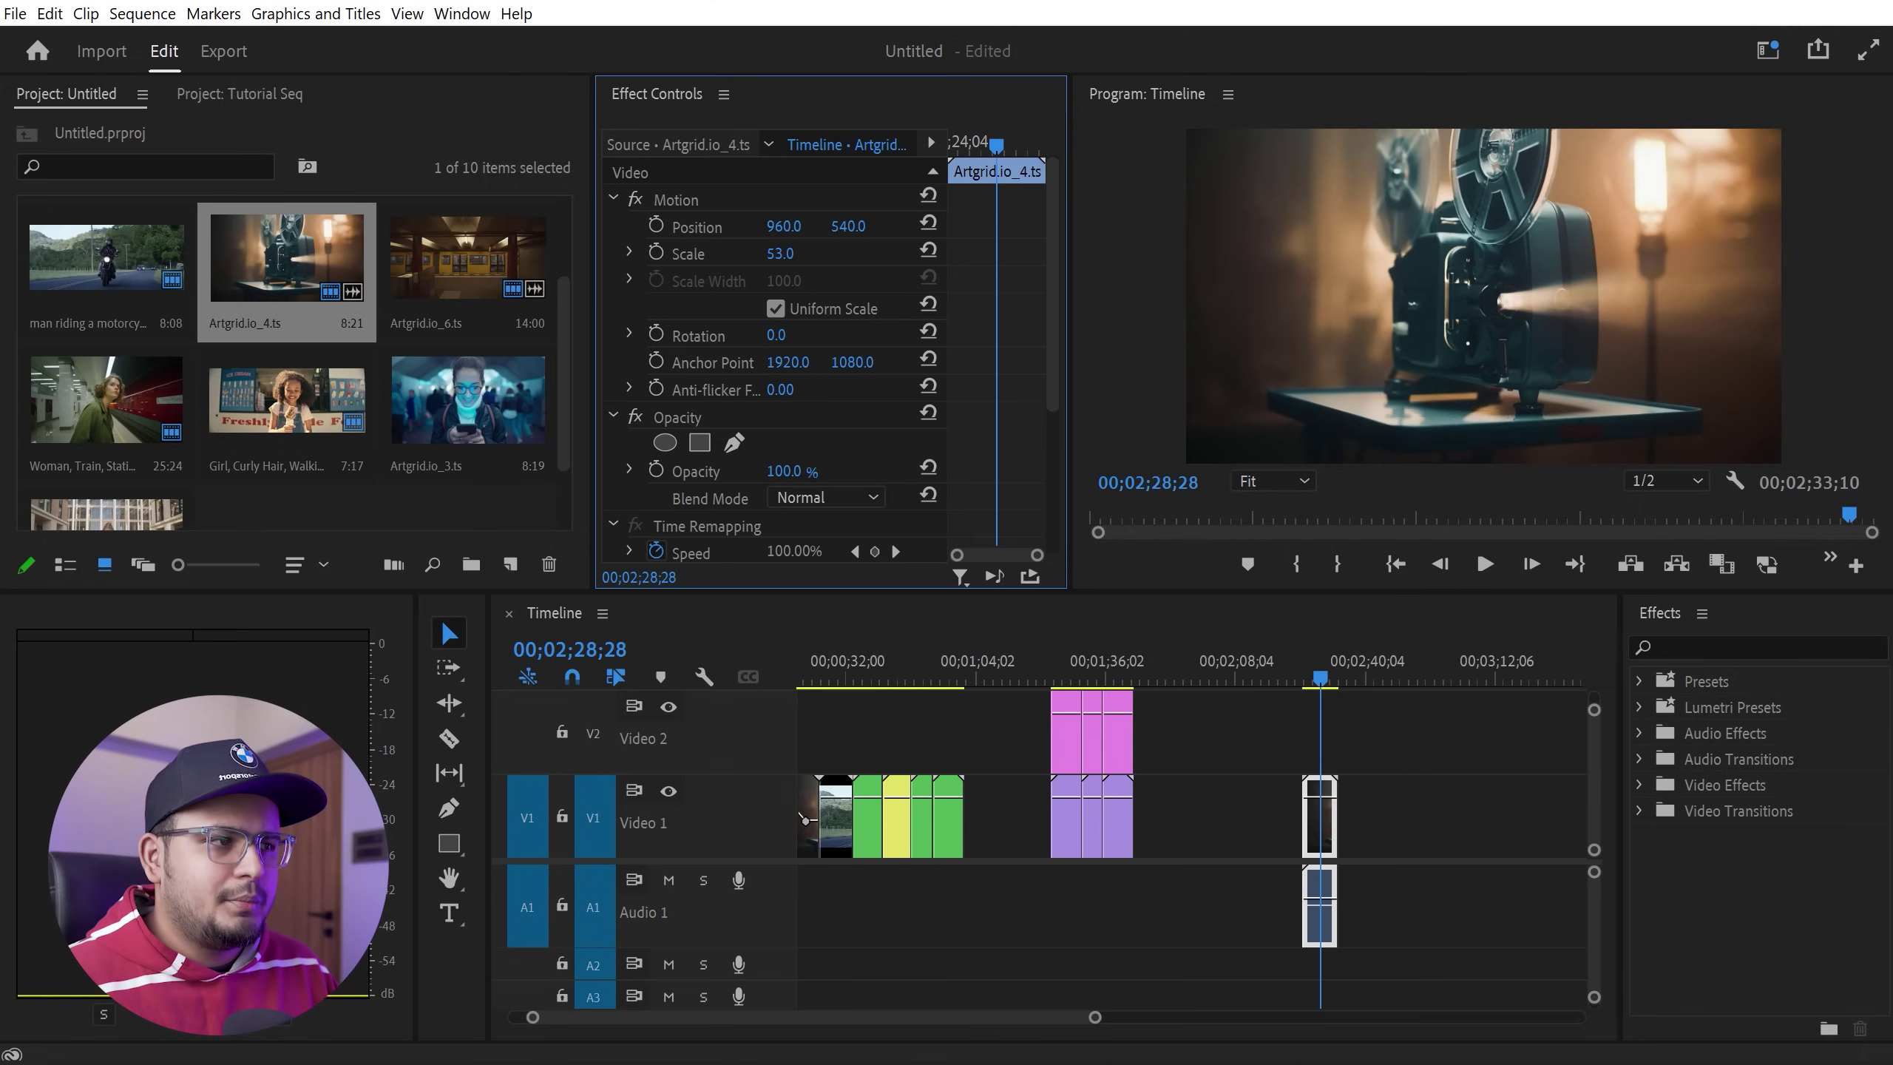
drag(747, 253, 738, 254)
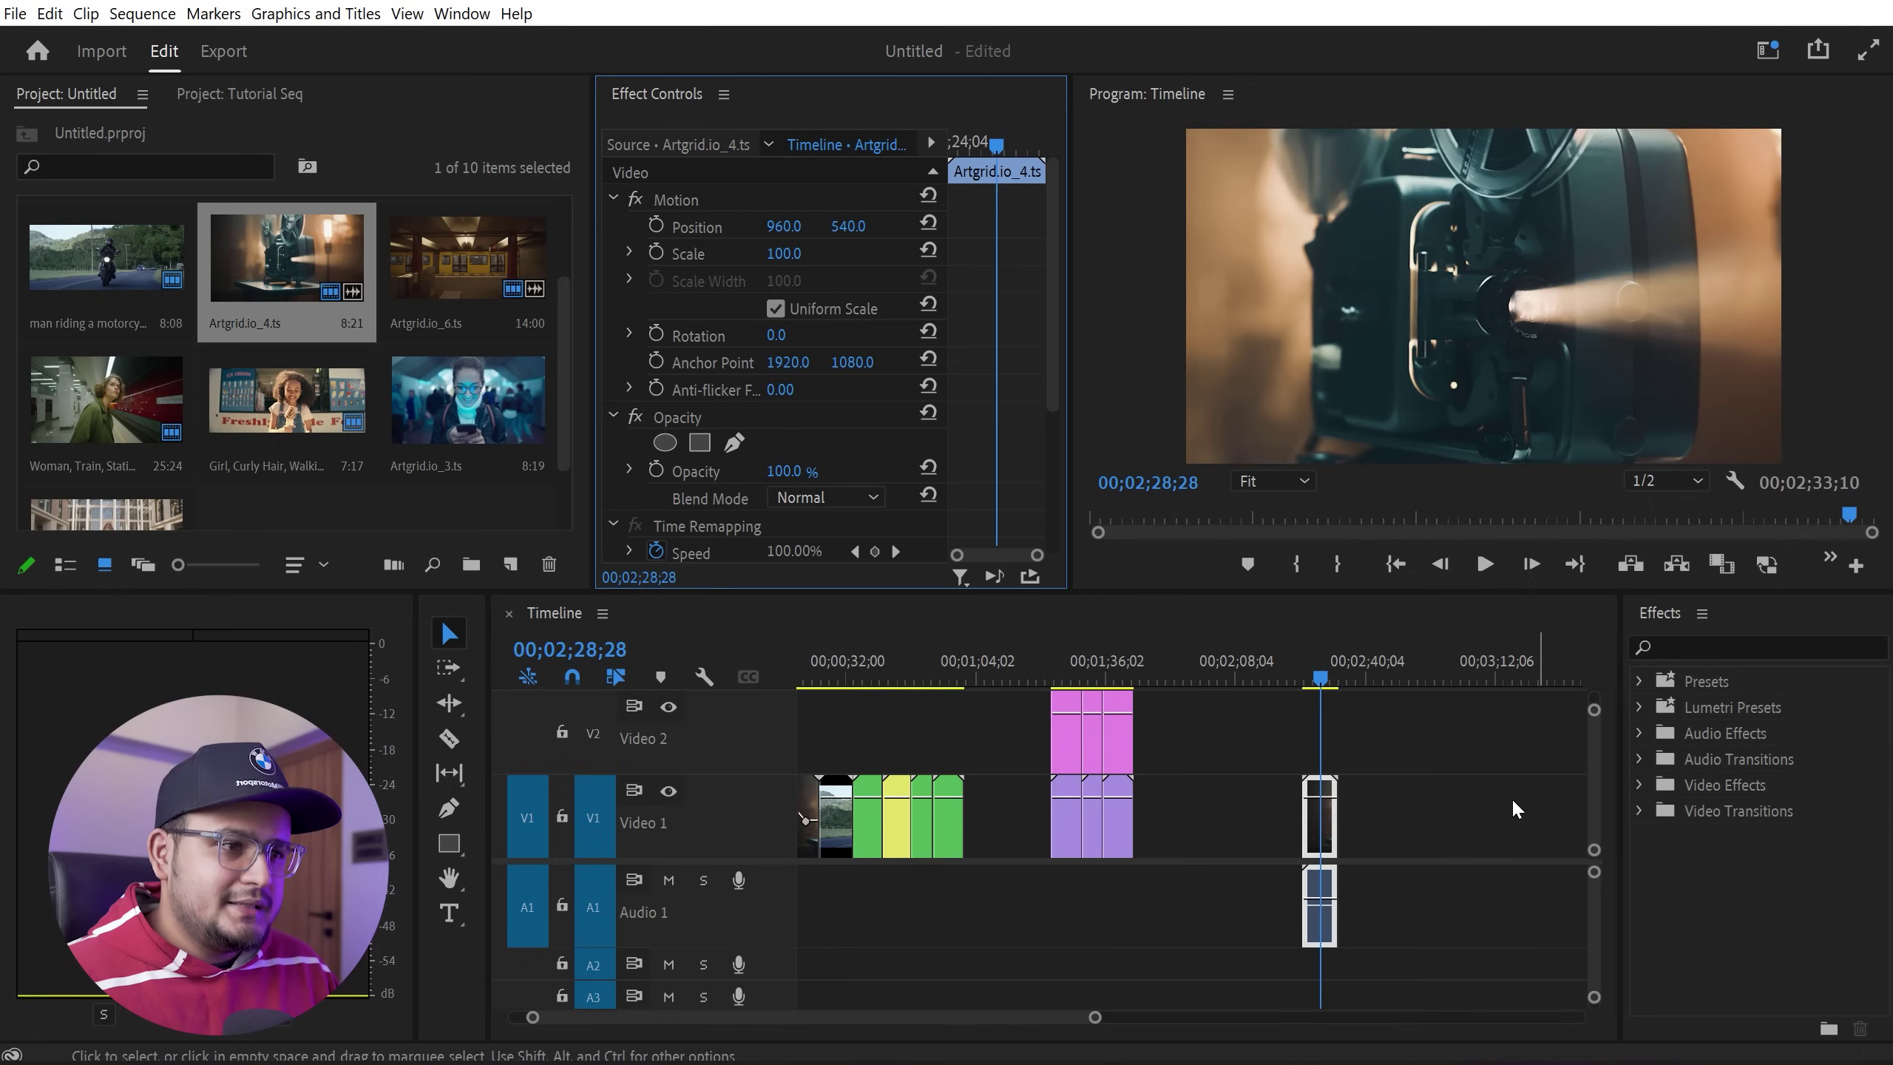
scroll(1469, 805, up, 2)
scroll(1344, 772, down, 2)
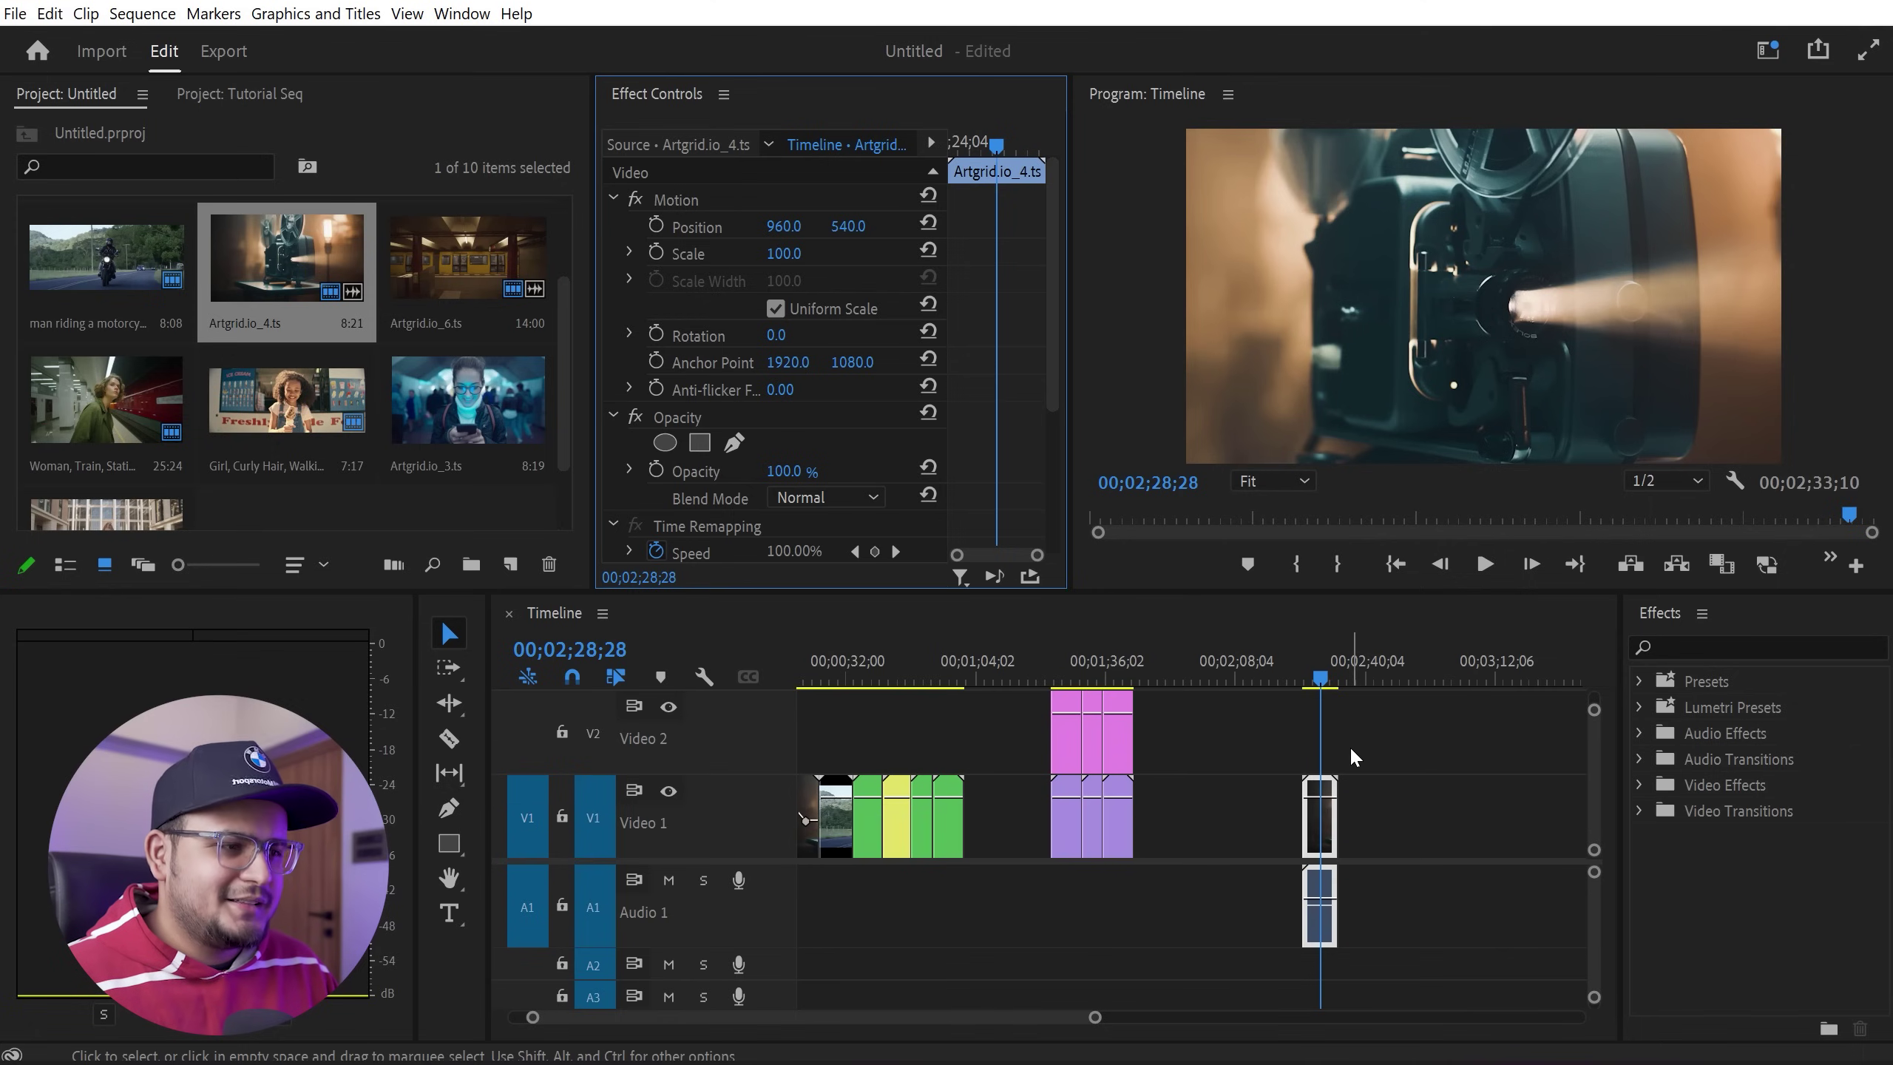
key(equal)
key(equal)
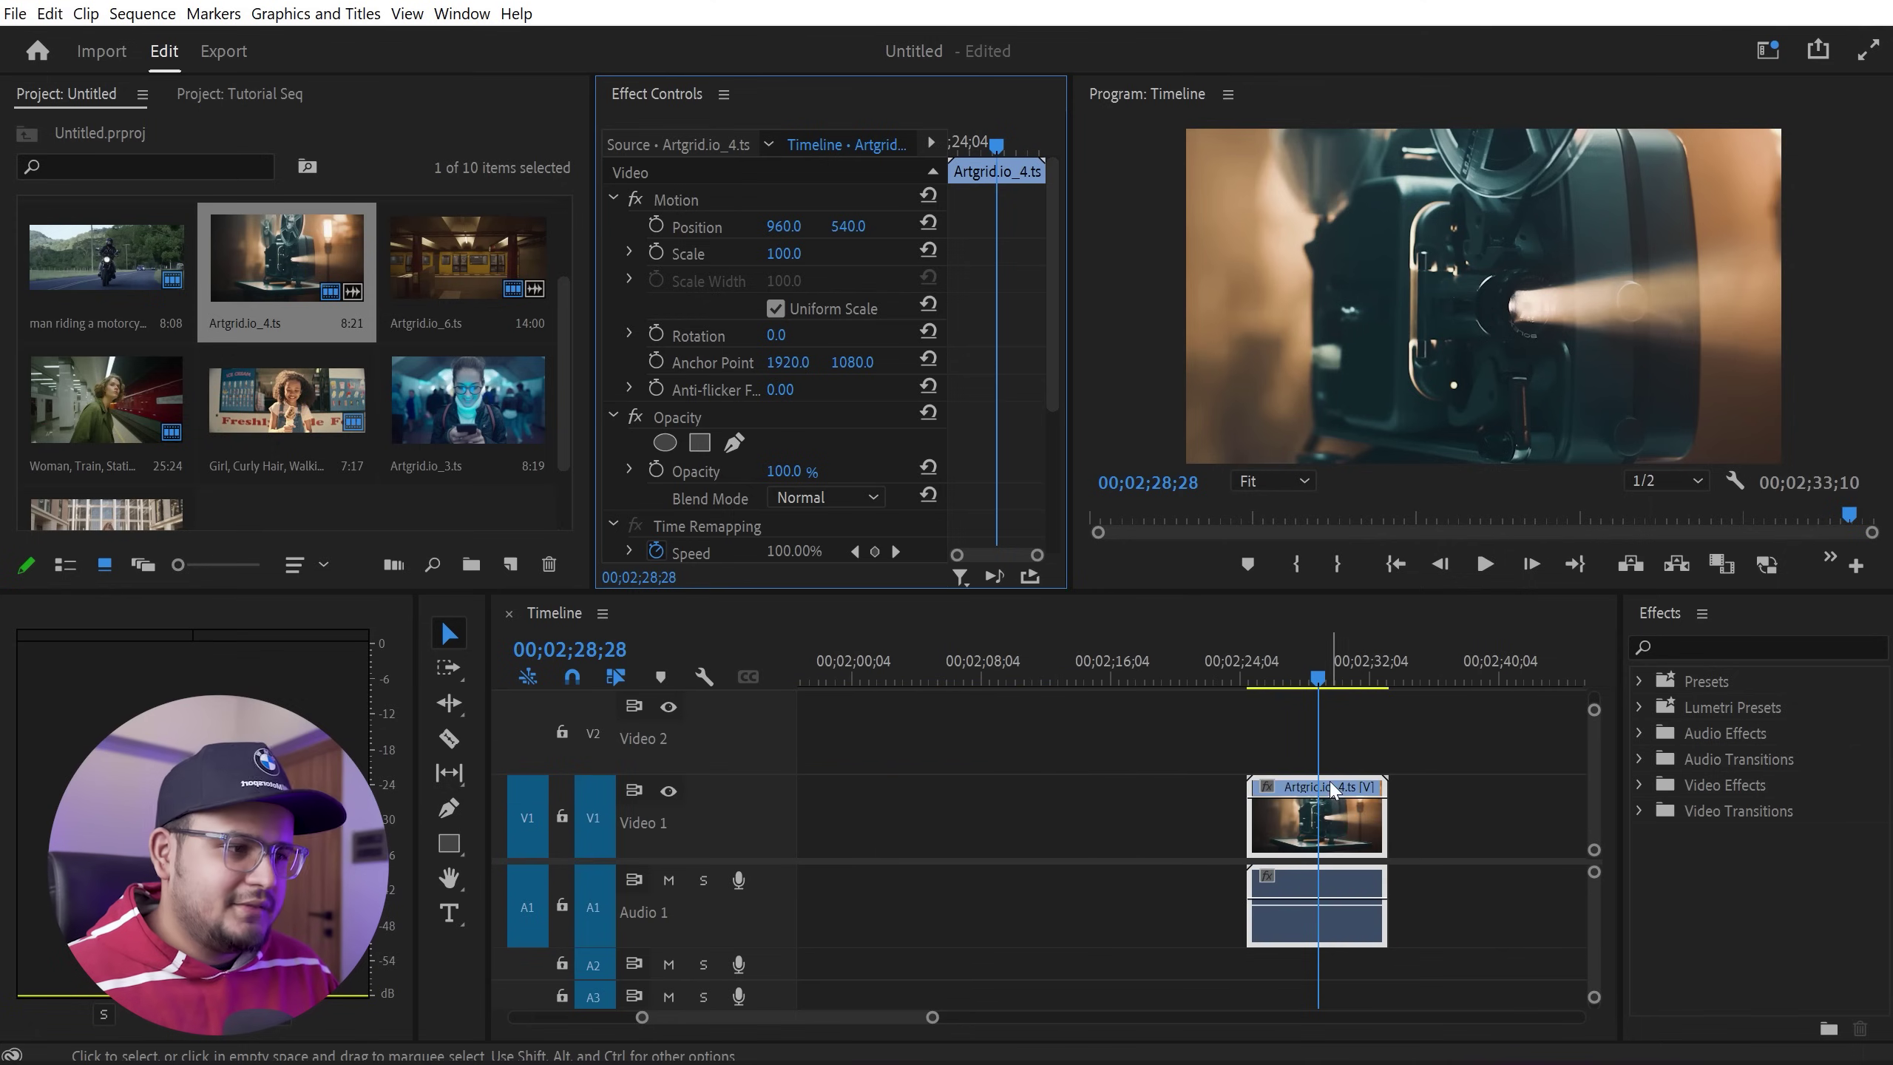
Scale the Artgrid.io_4.ts clip to fit the sequence frame.
right_click(1291, 813)
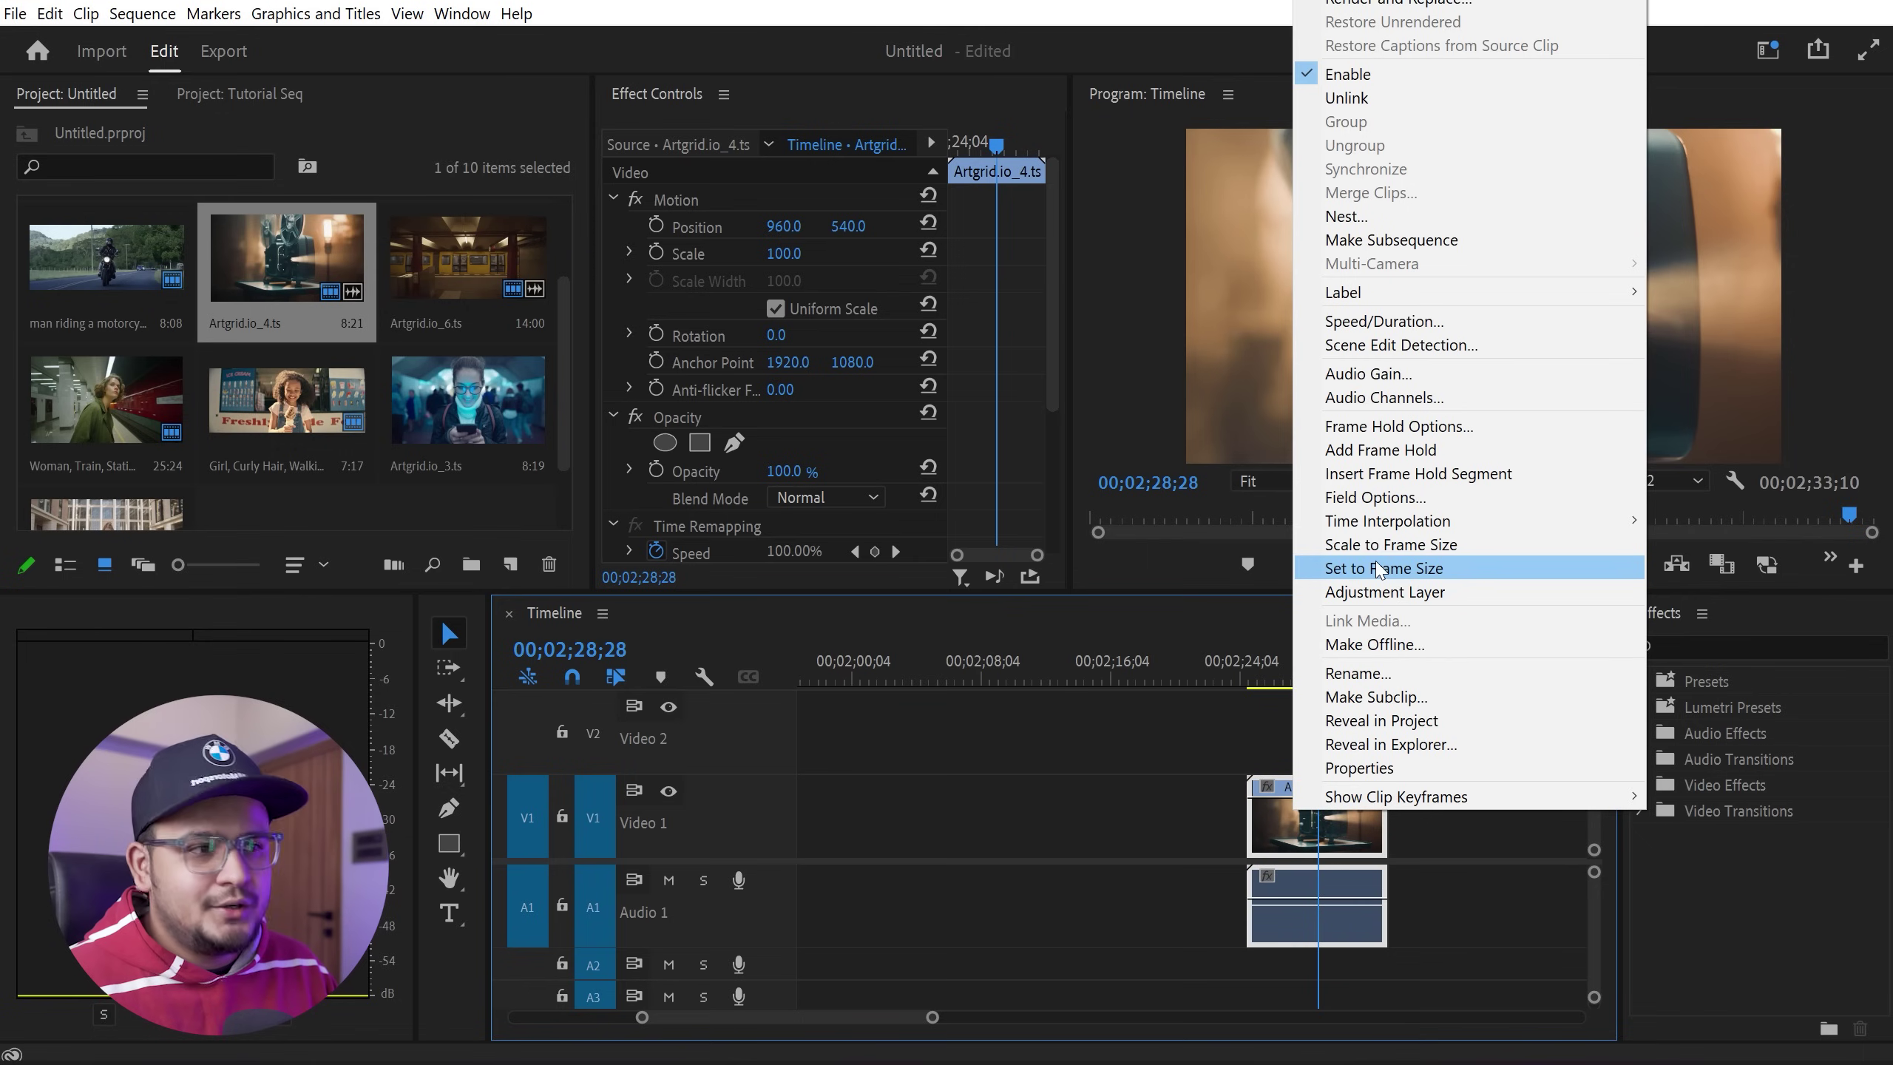
click(1380, 568)
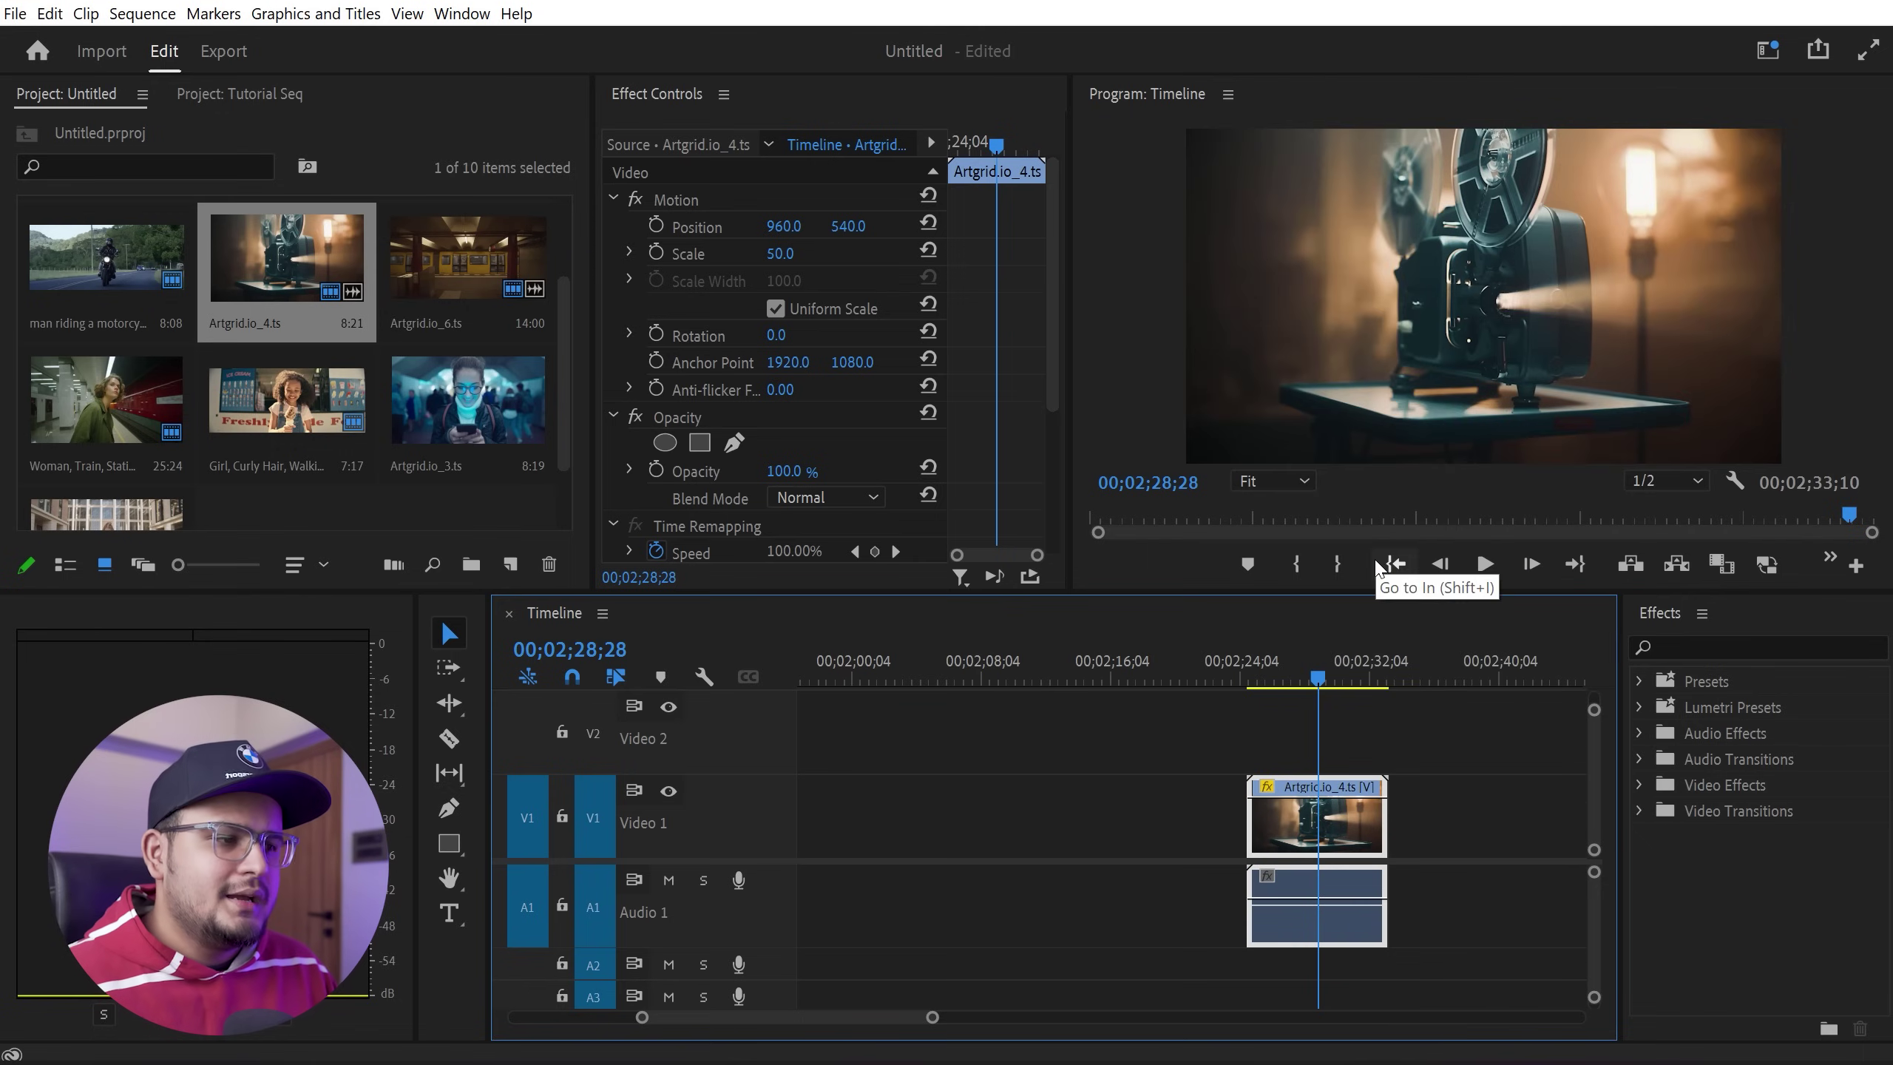
click(1268, 664)
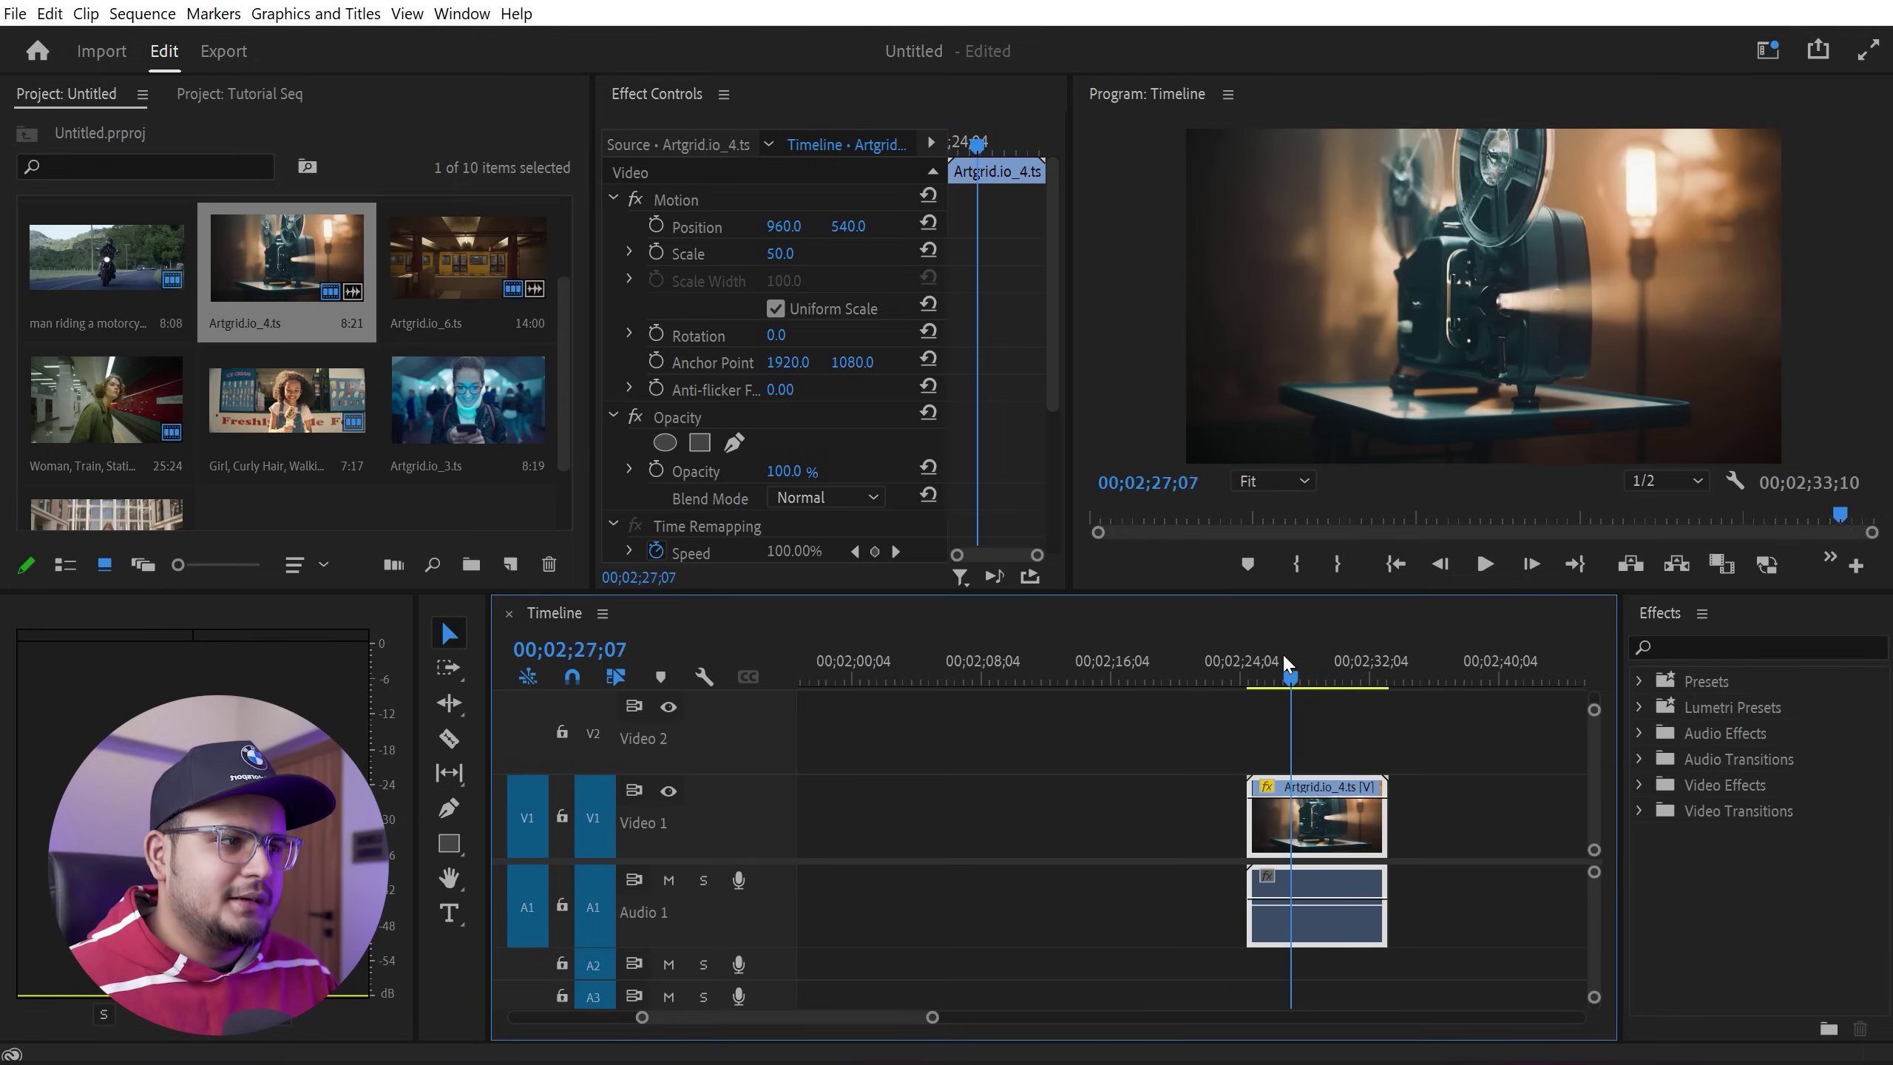
drag(1270, 669, 1315, 656)
right_click(1312, 818)
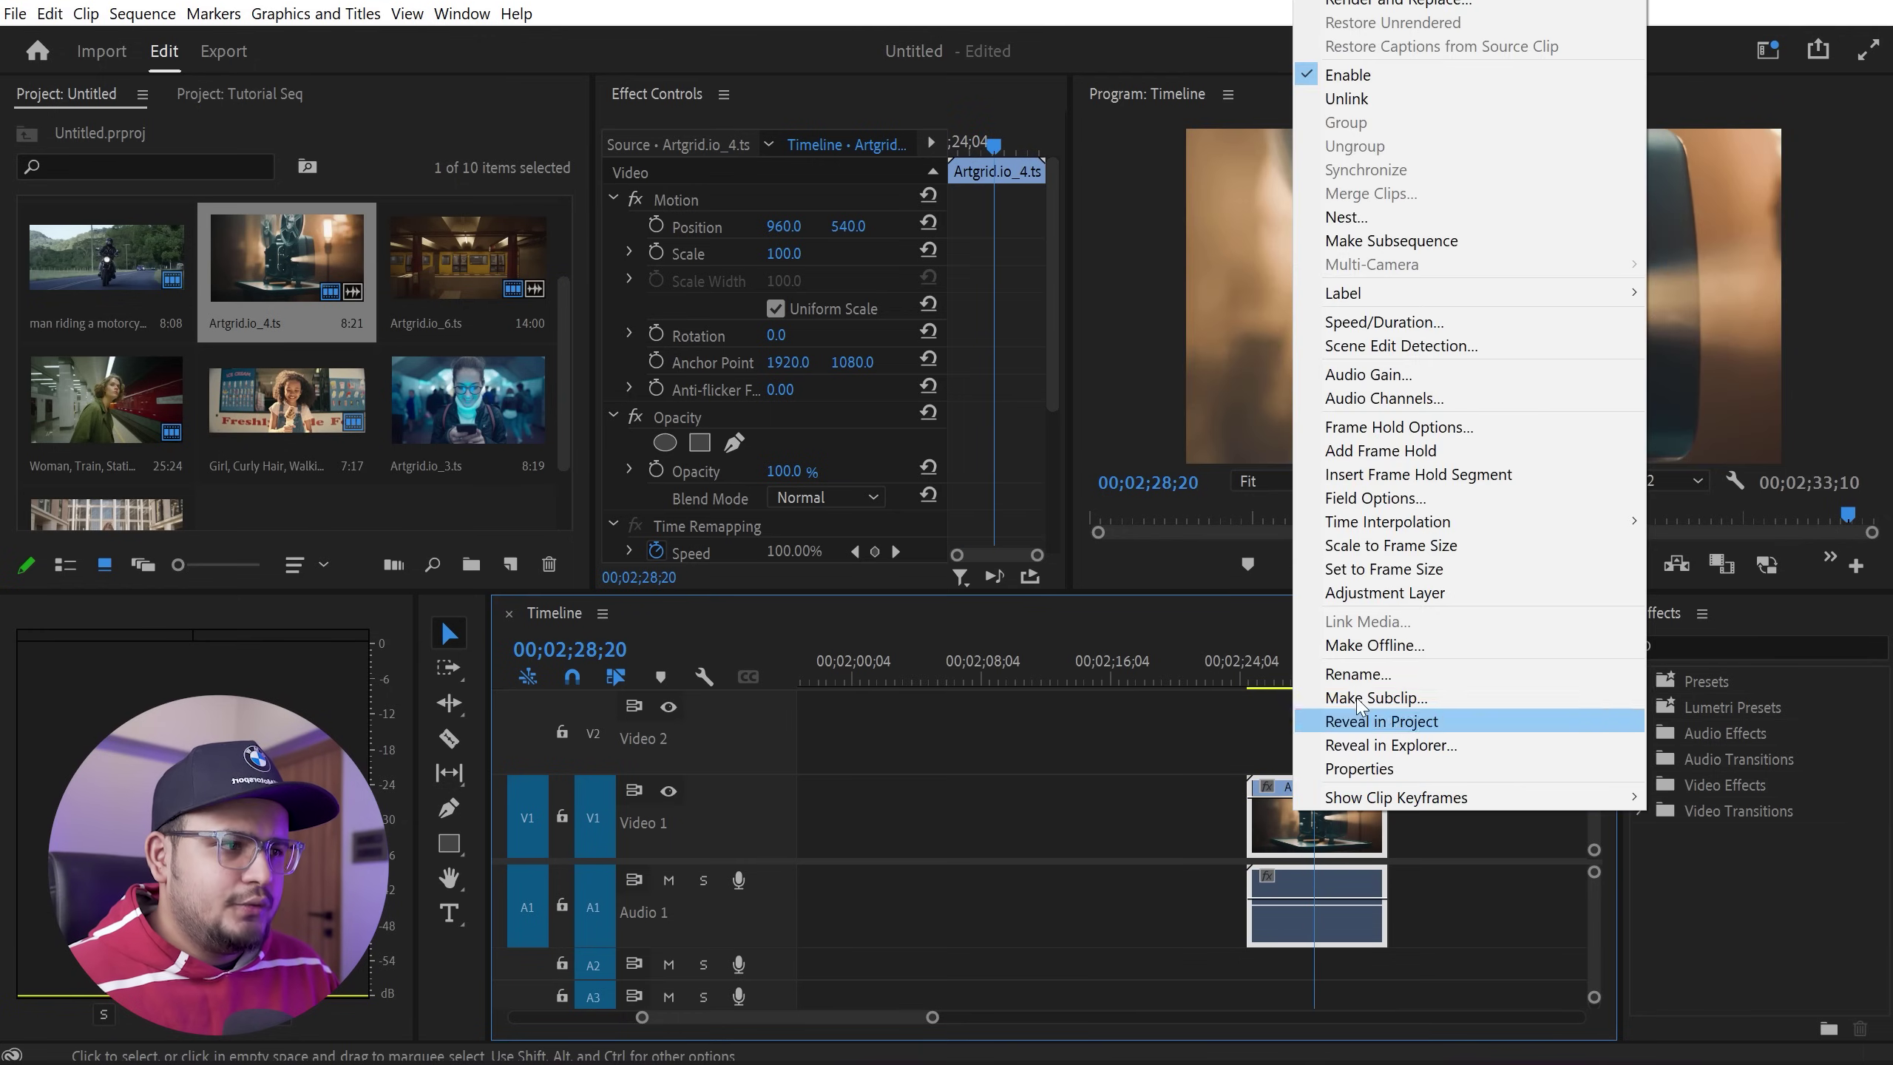
click(1383, 548)
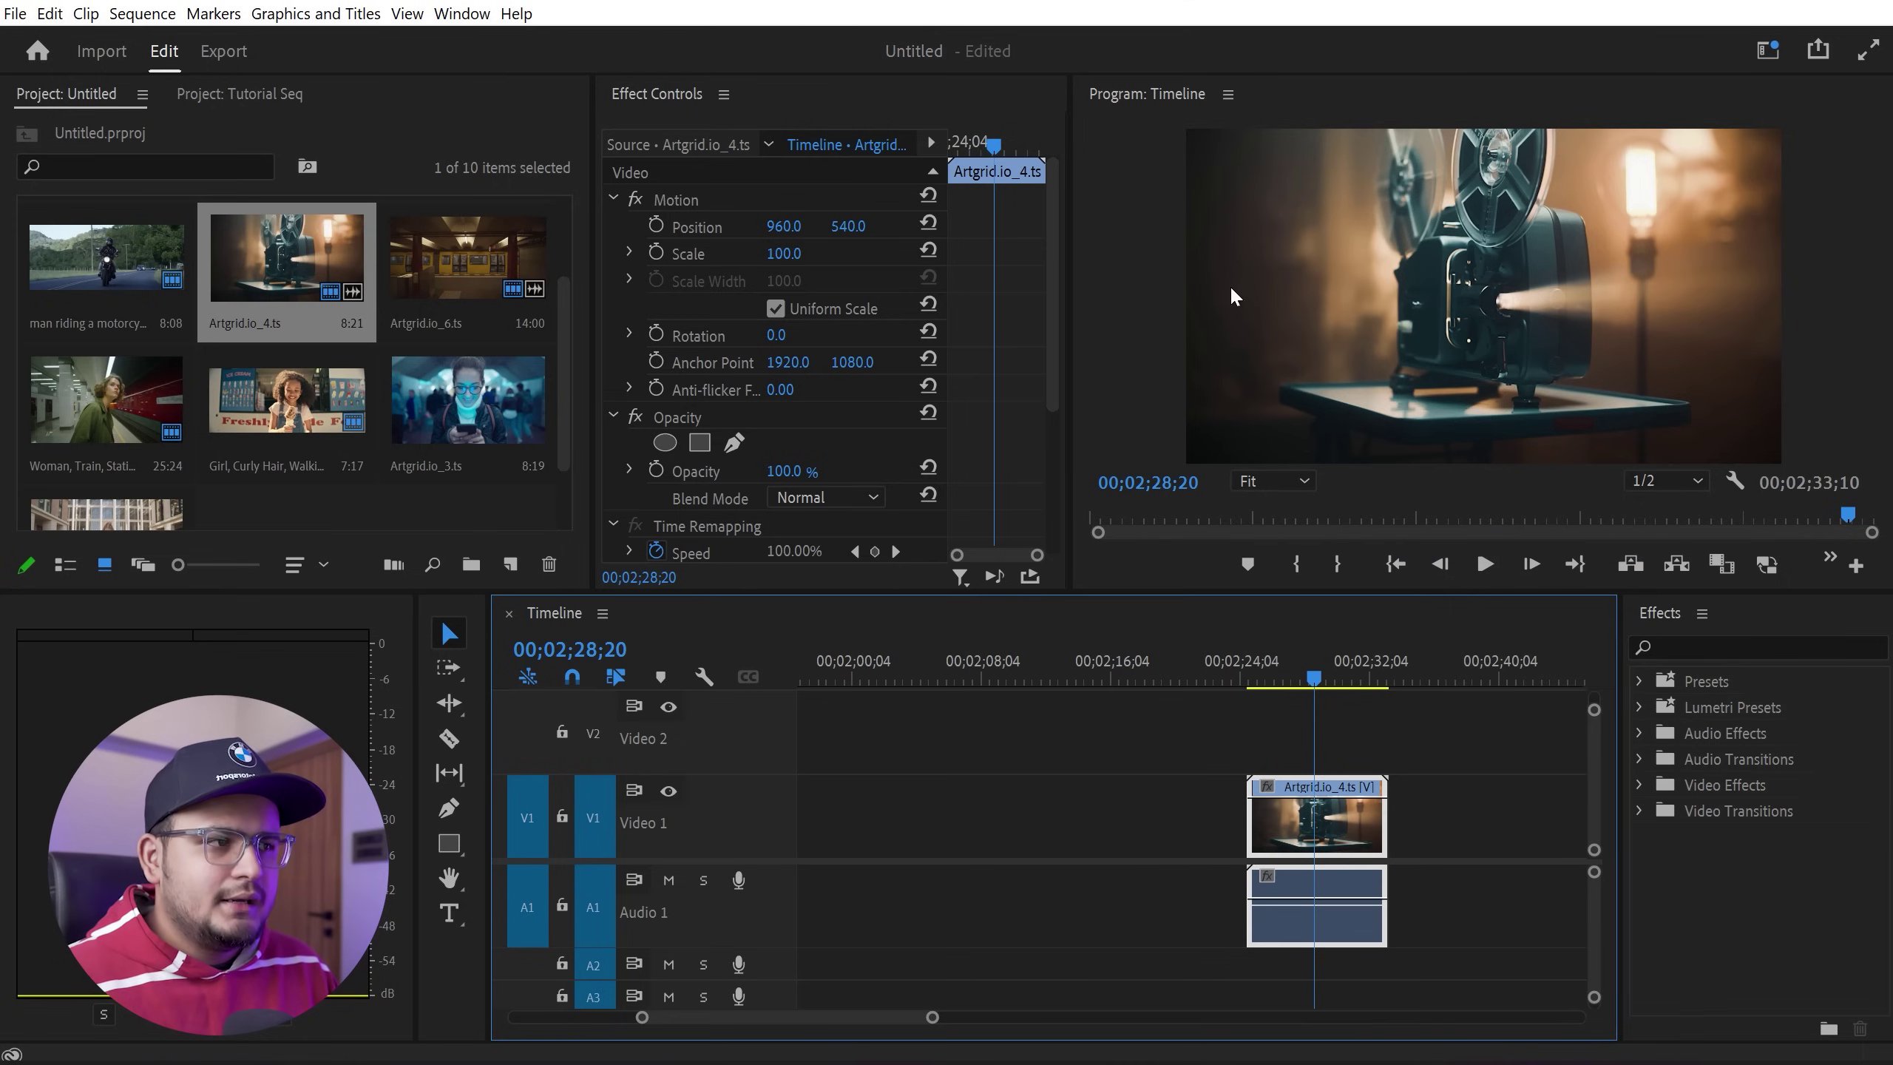
click(1350, 675)
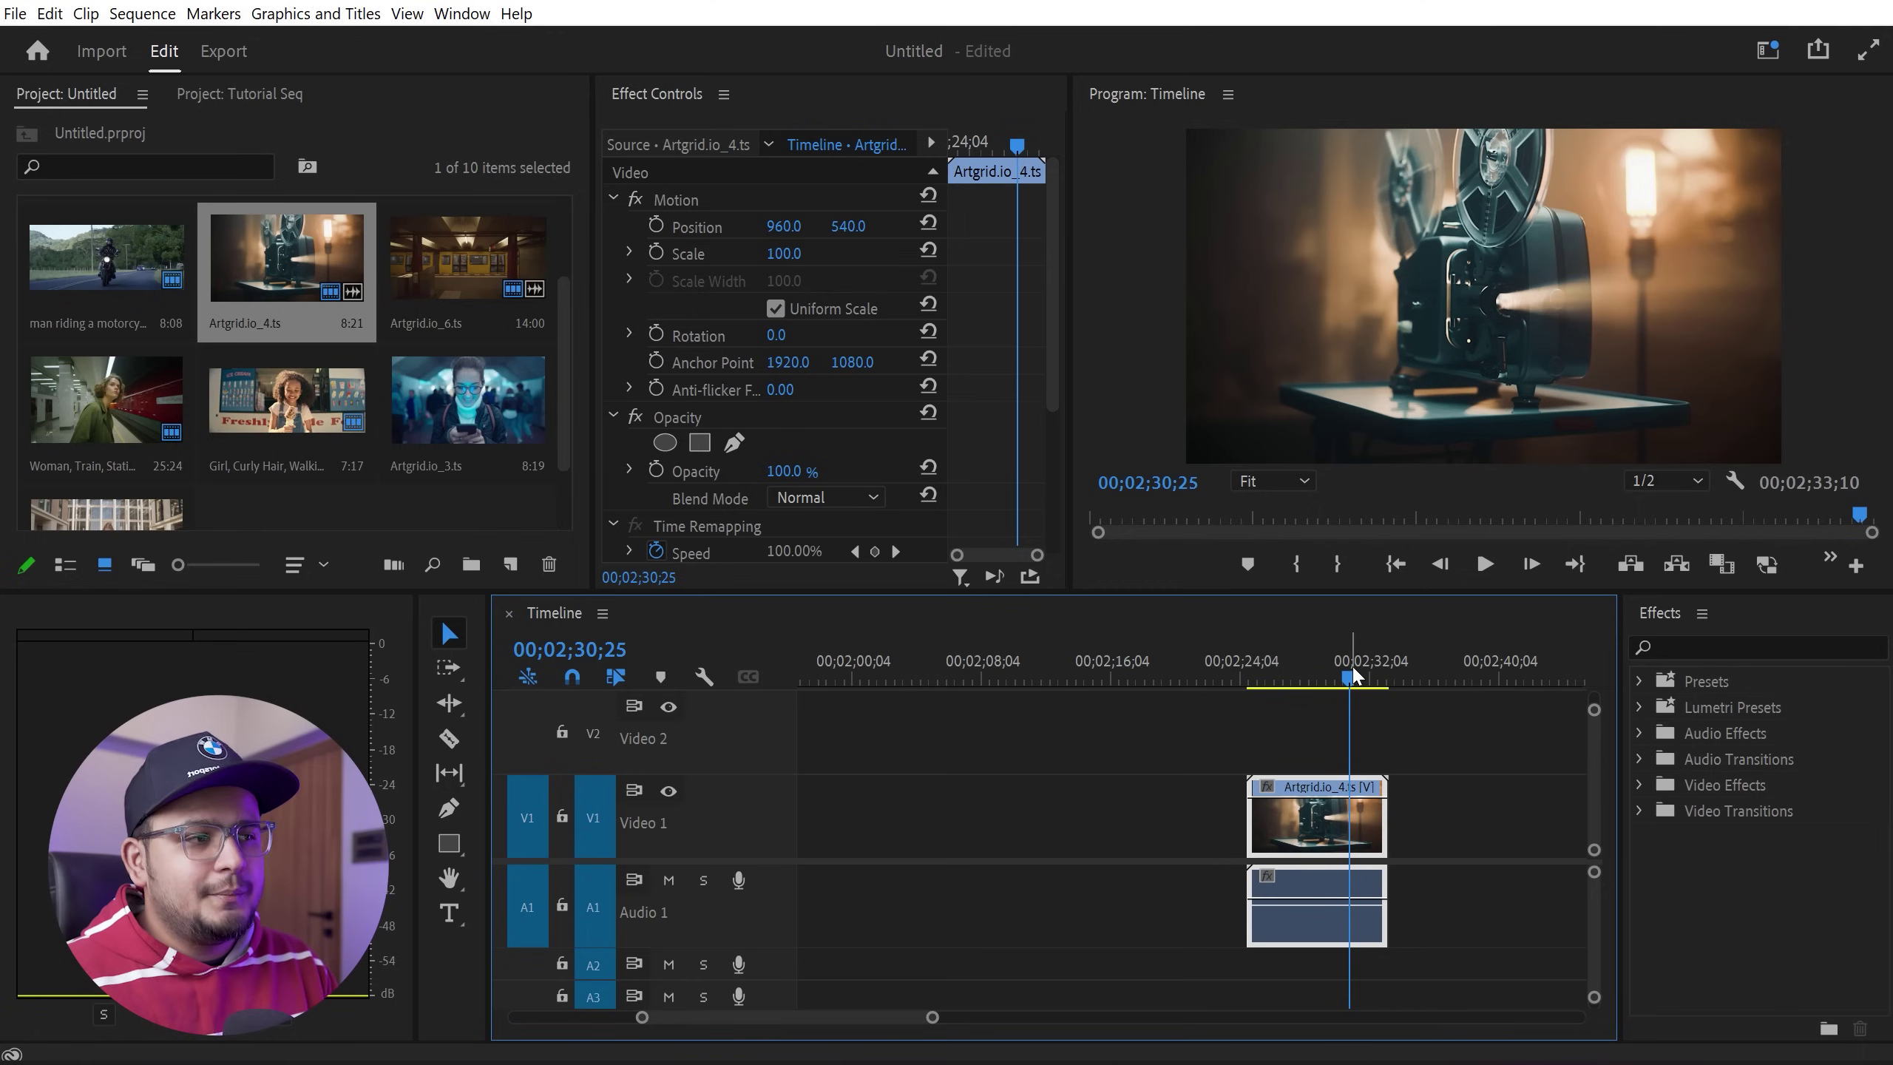
Save the project with Ctrl+S.
key(ctrl+s)
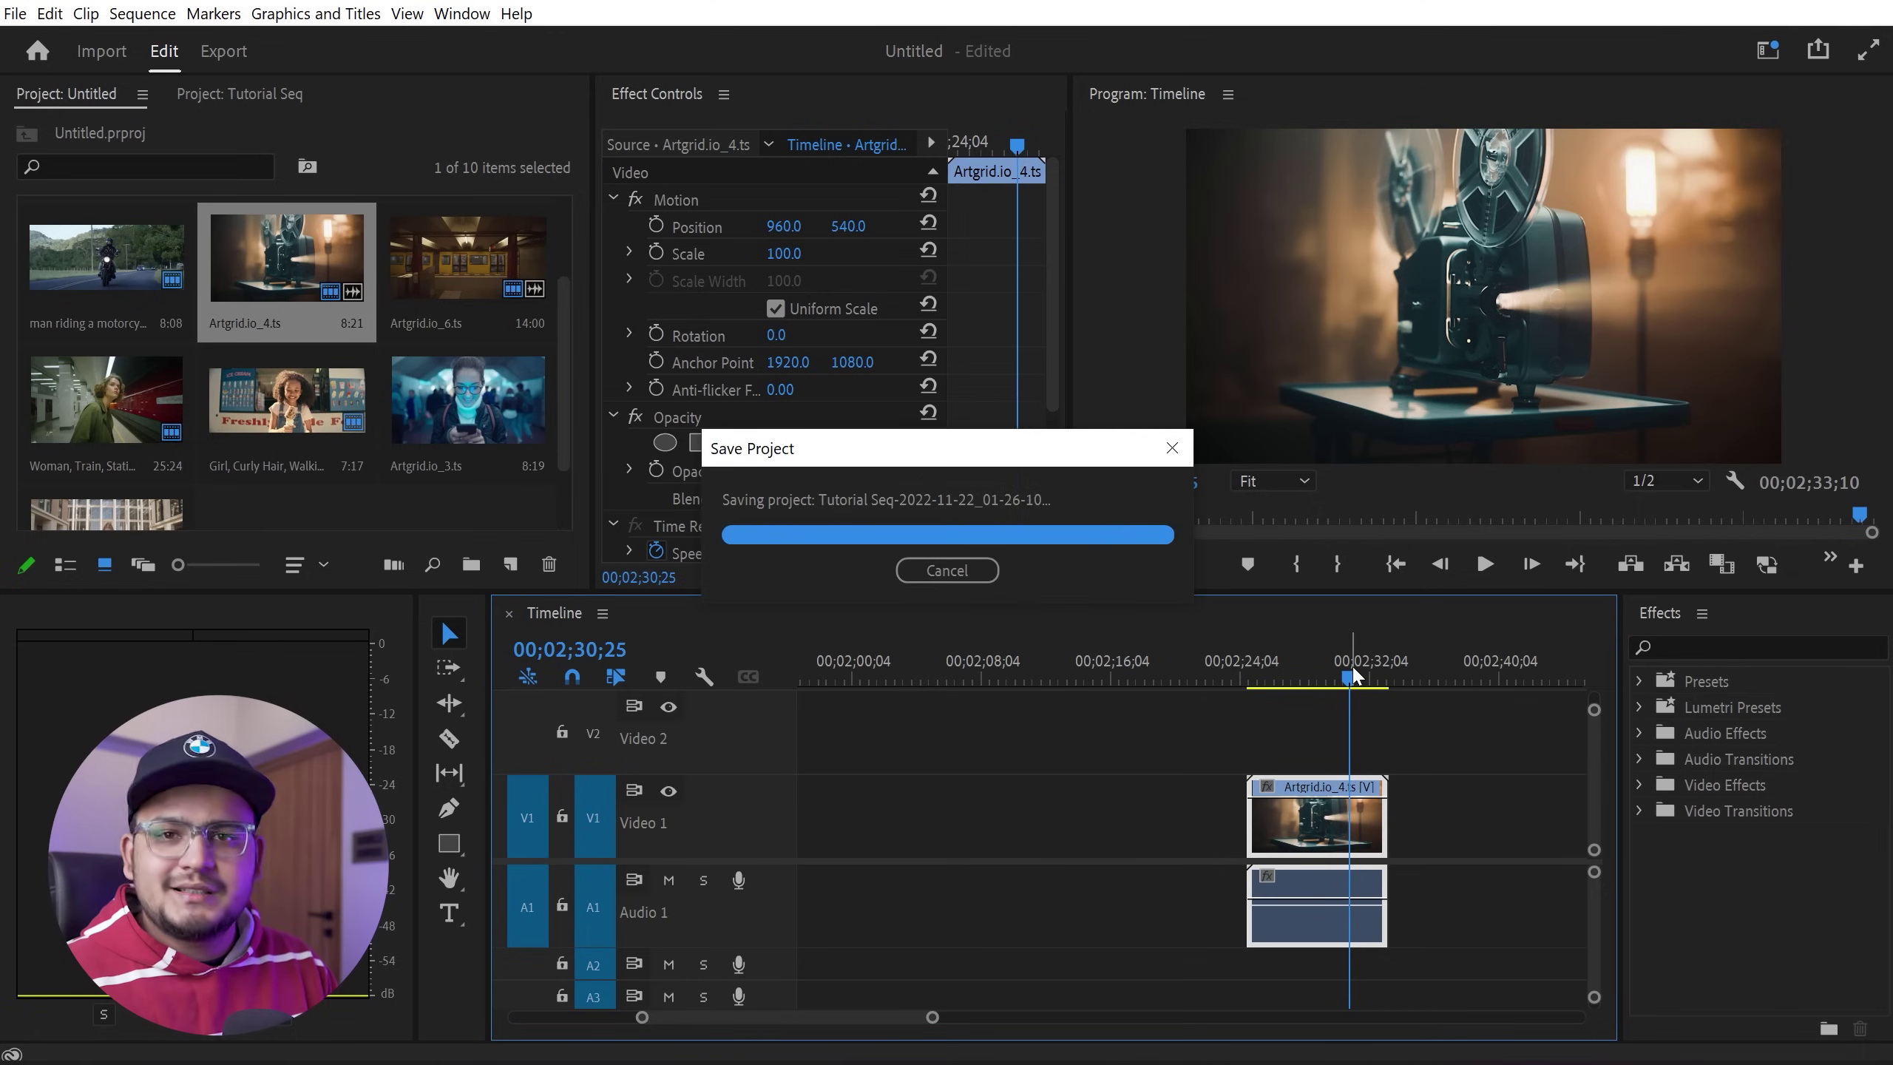
right_click(1300, 829)
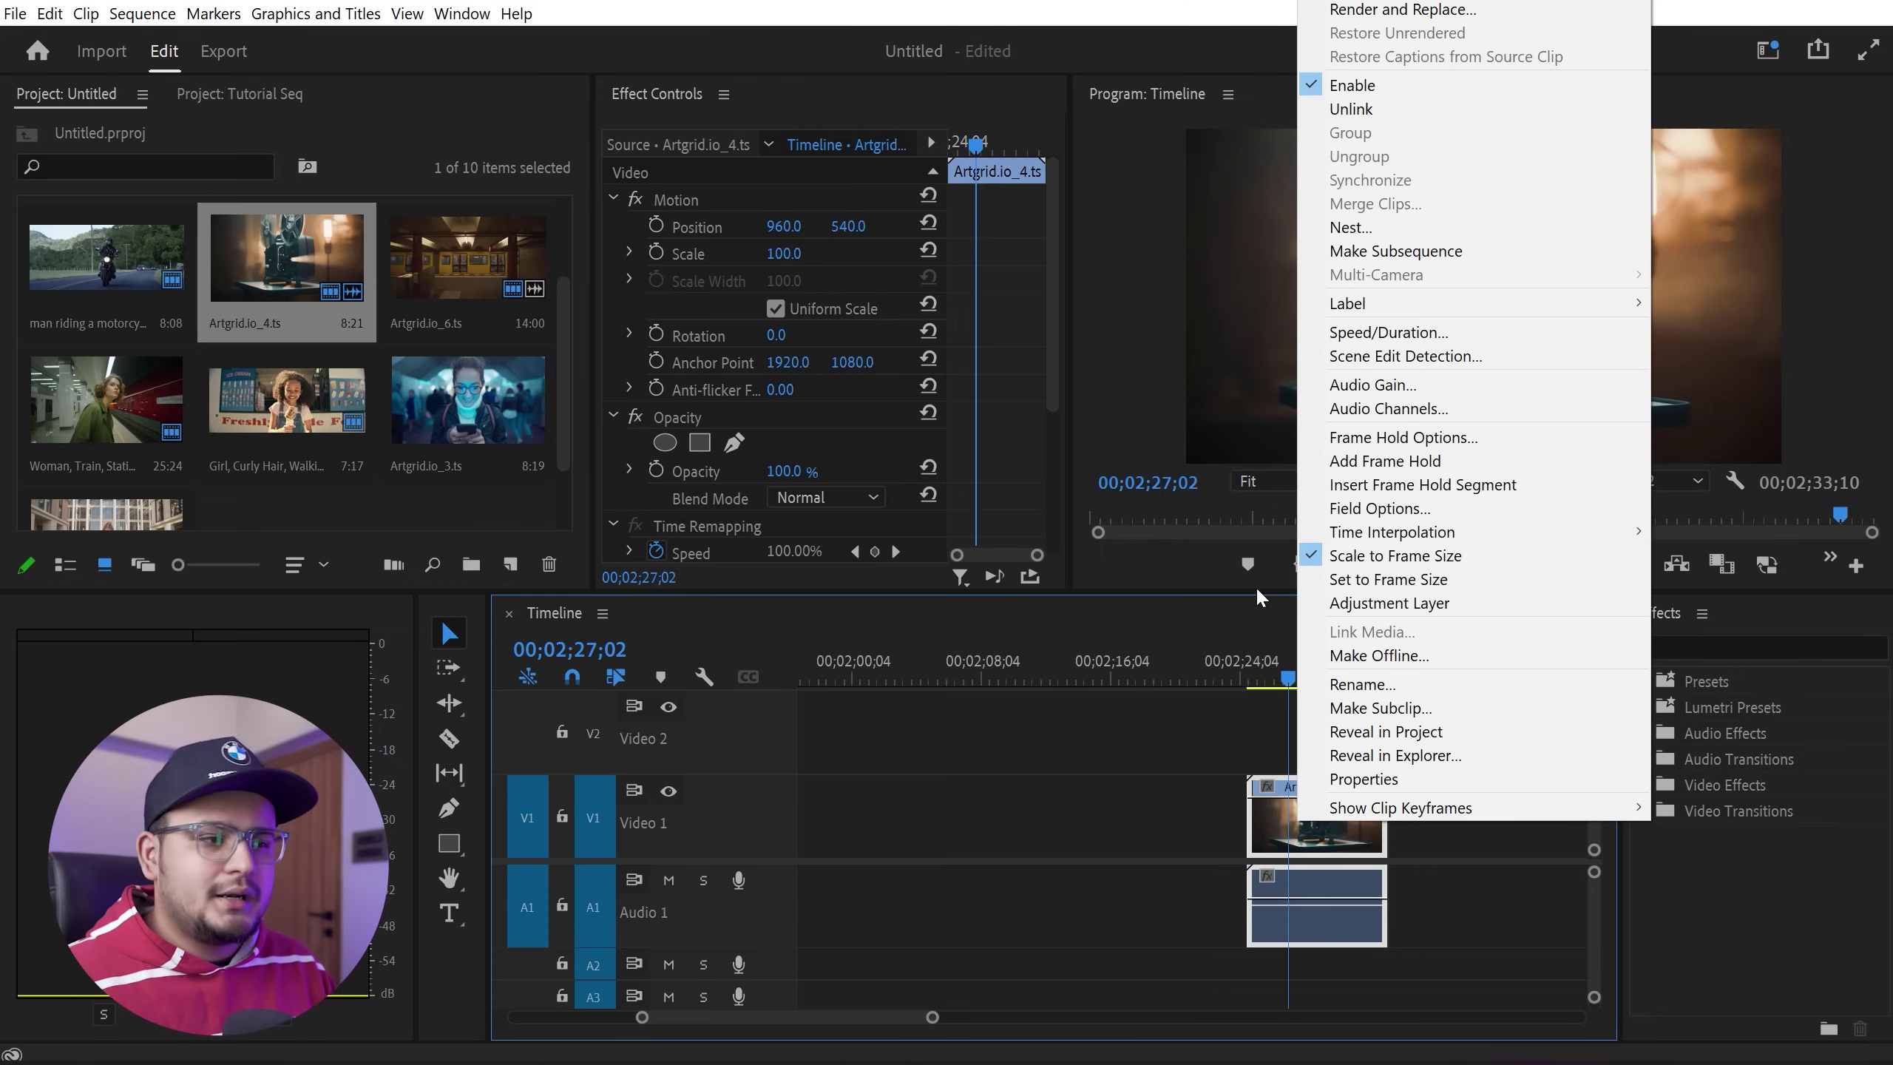
click(1176, 730)
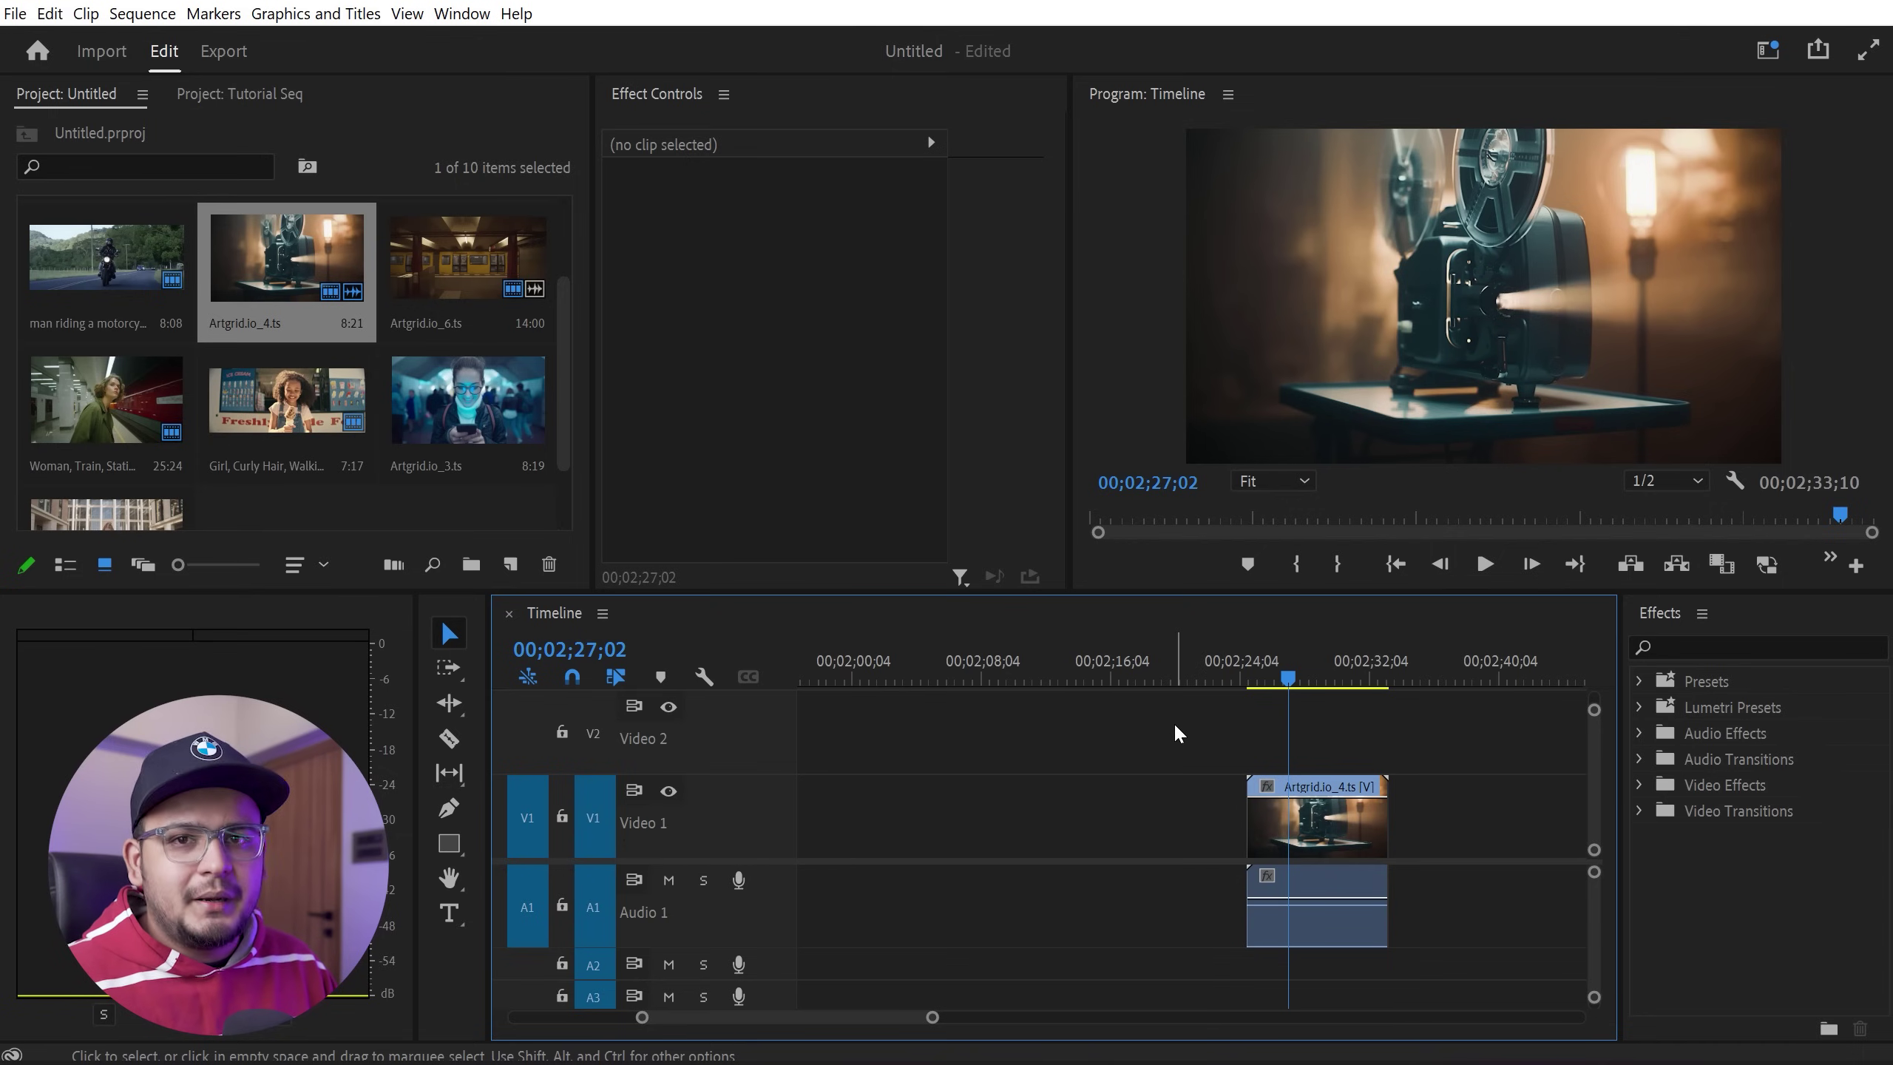
Place Artgrid.io_3.ts on Video 1 before the projector clip and scale it to frame size.
drag(522, 432, 1096, 820)
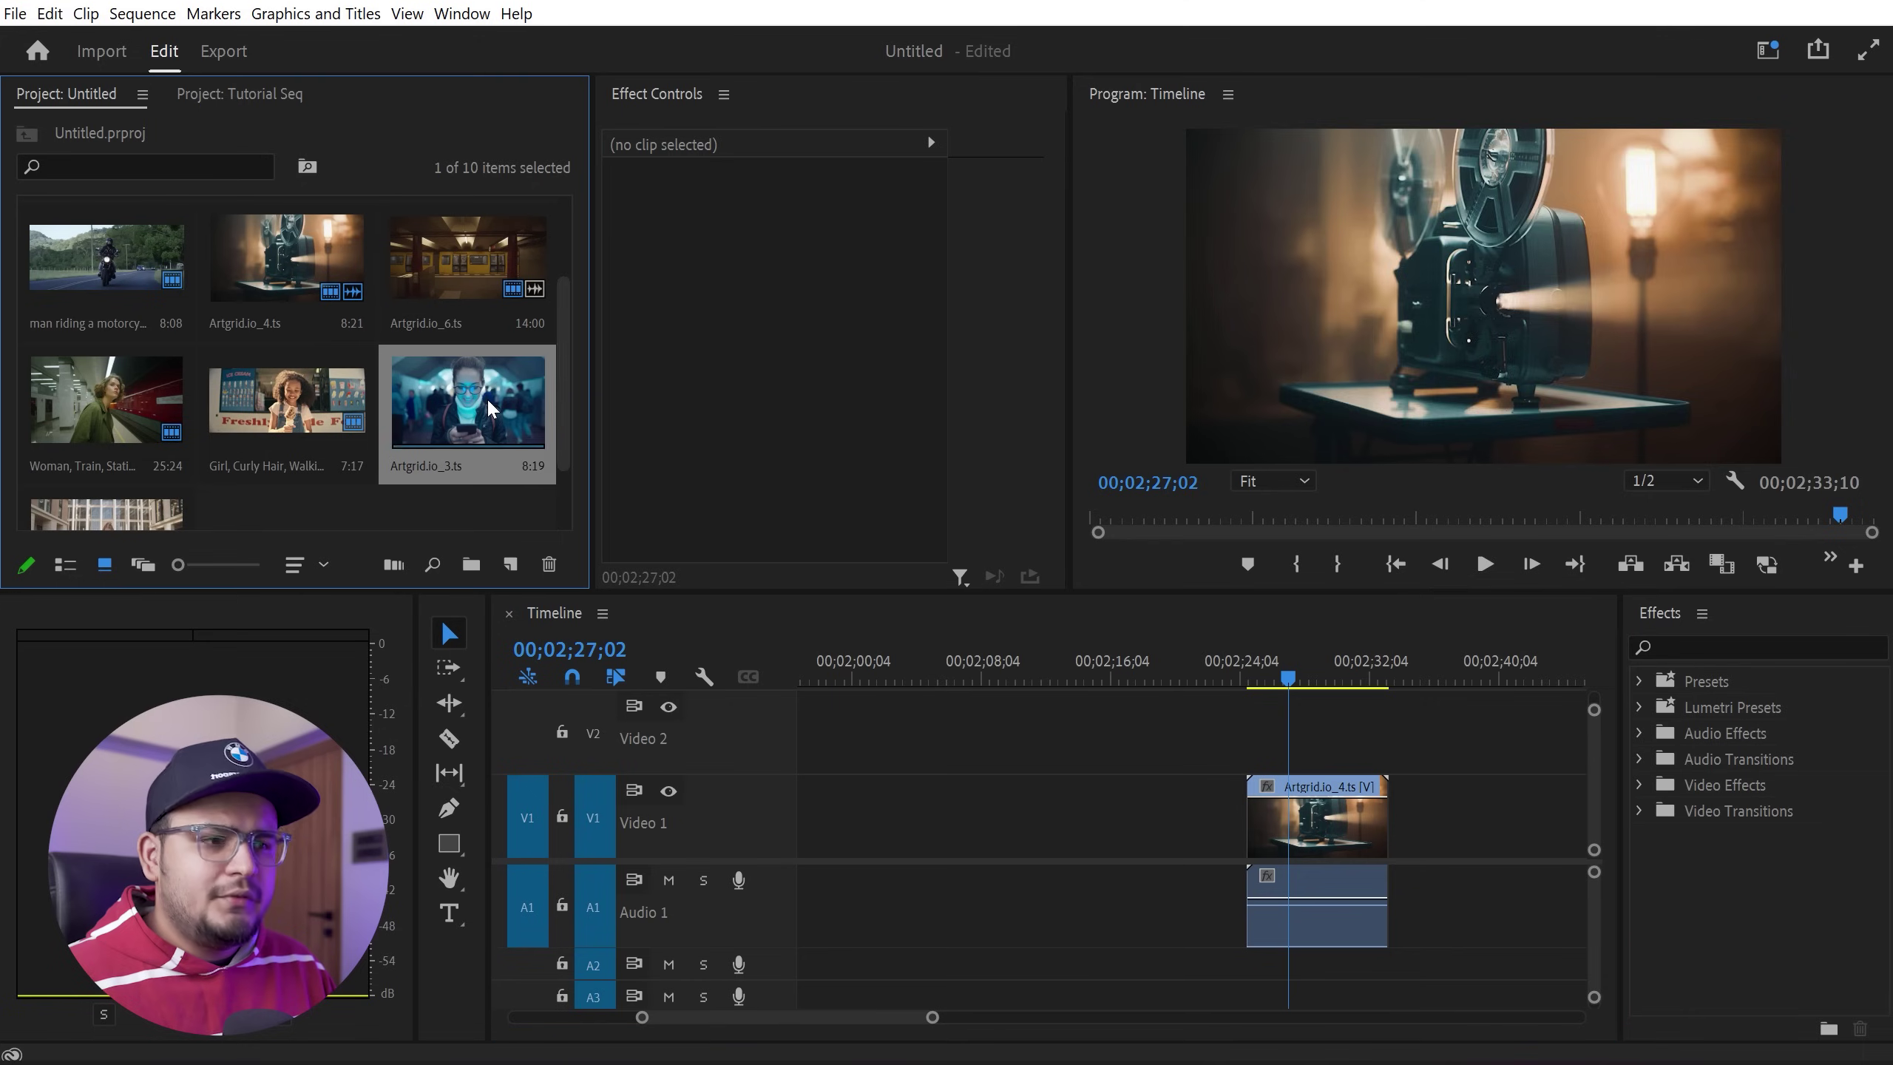
drag(1079, 663, 1095, 660)
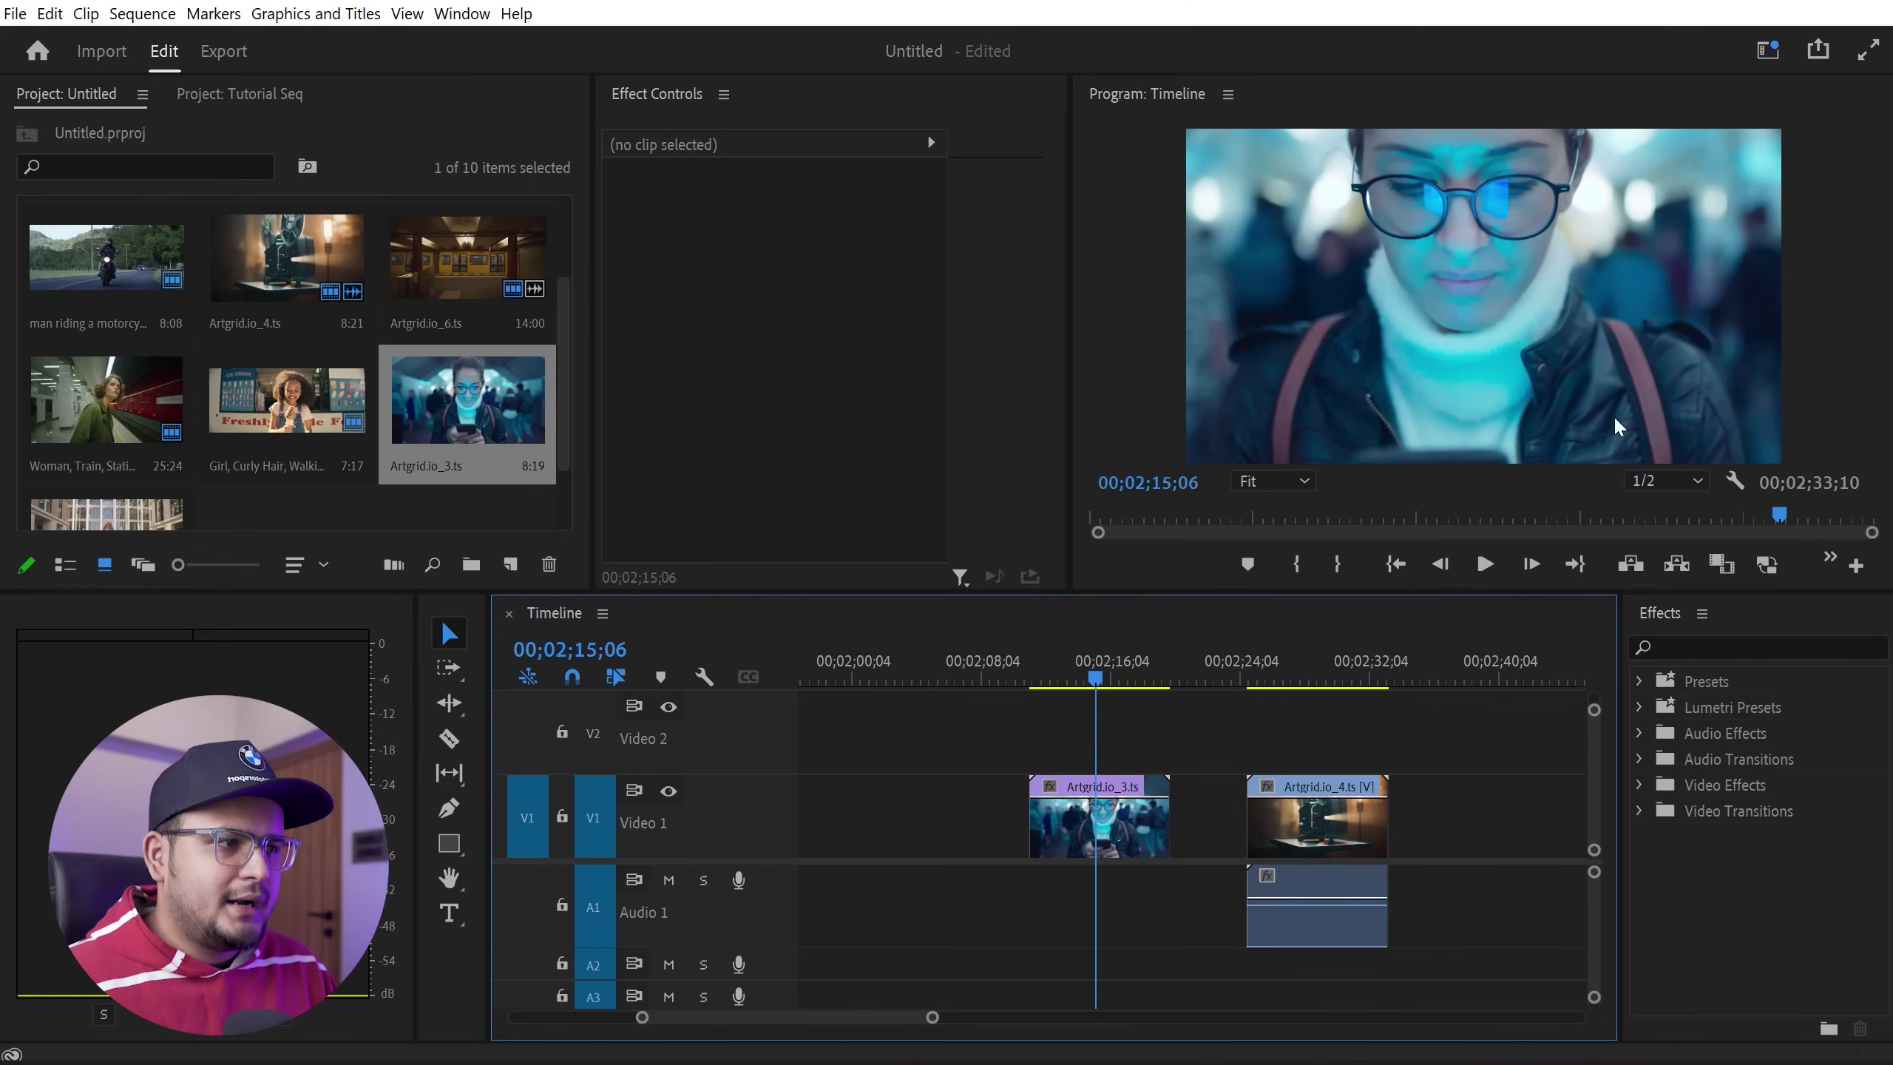
right_click(1104, 813)
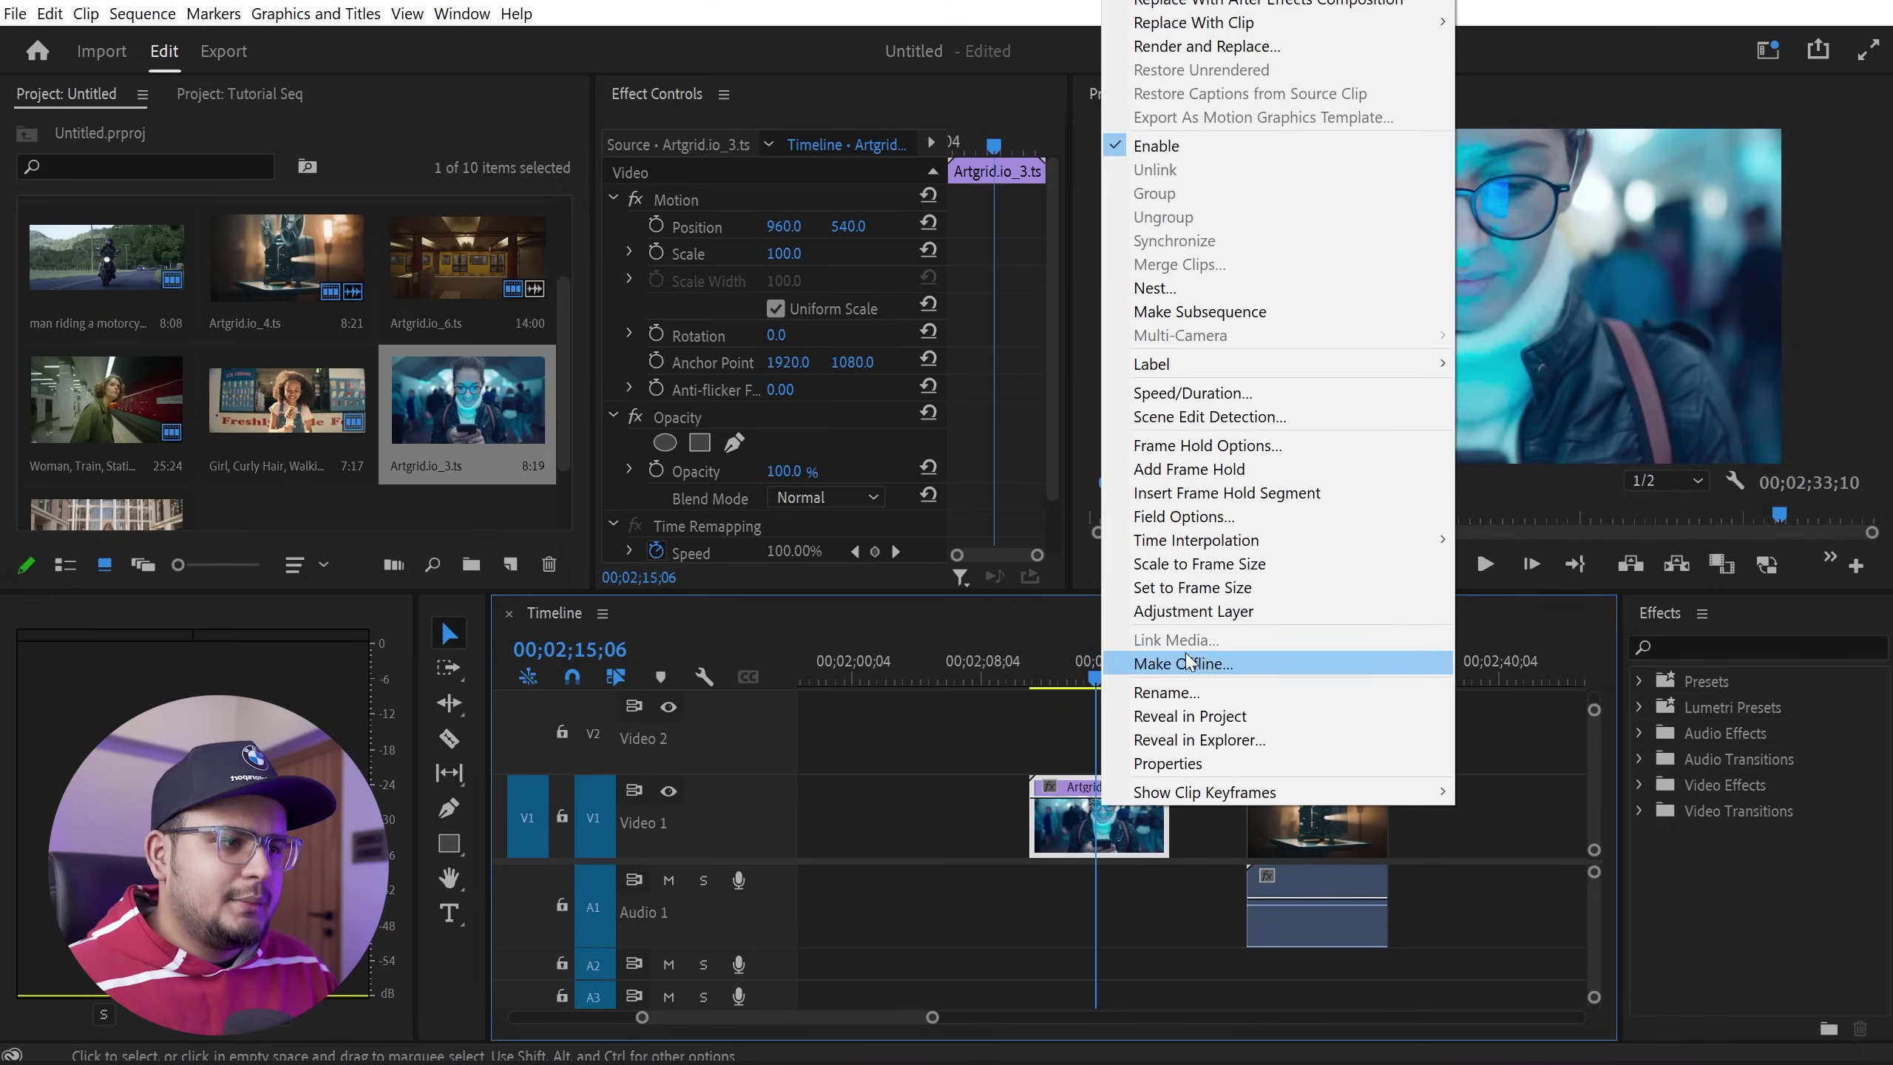
click(1197, 564)
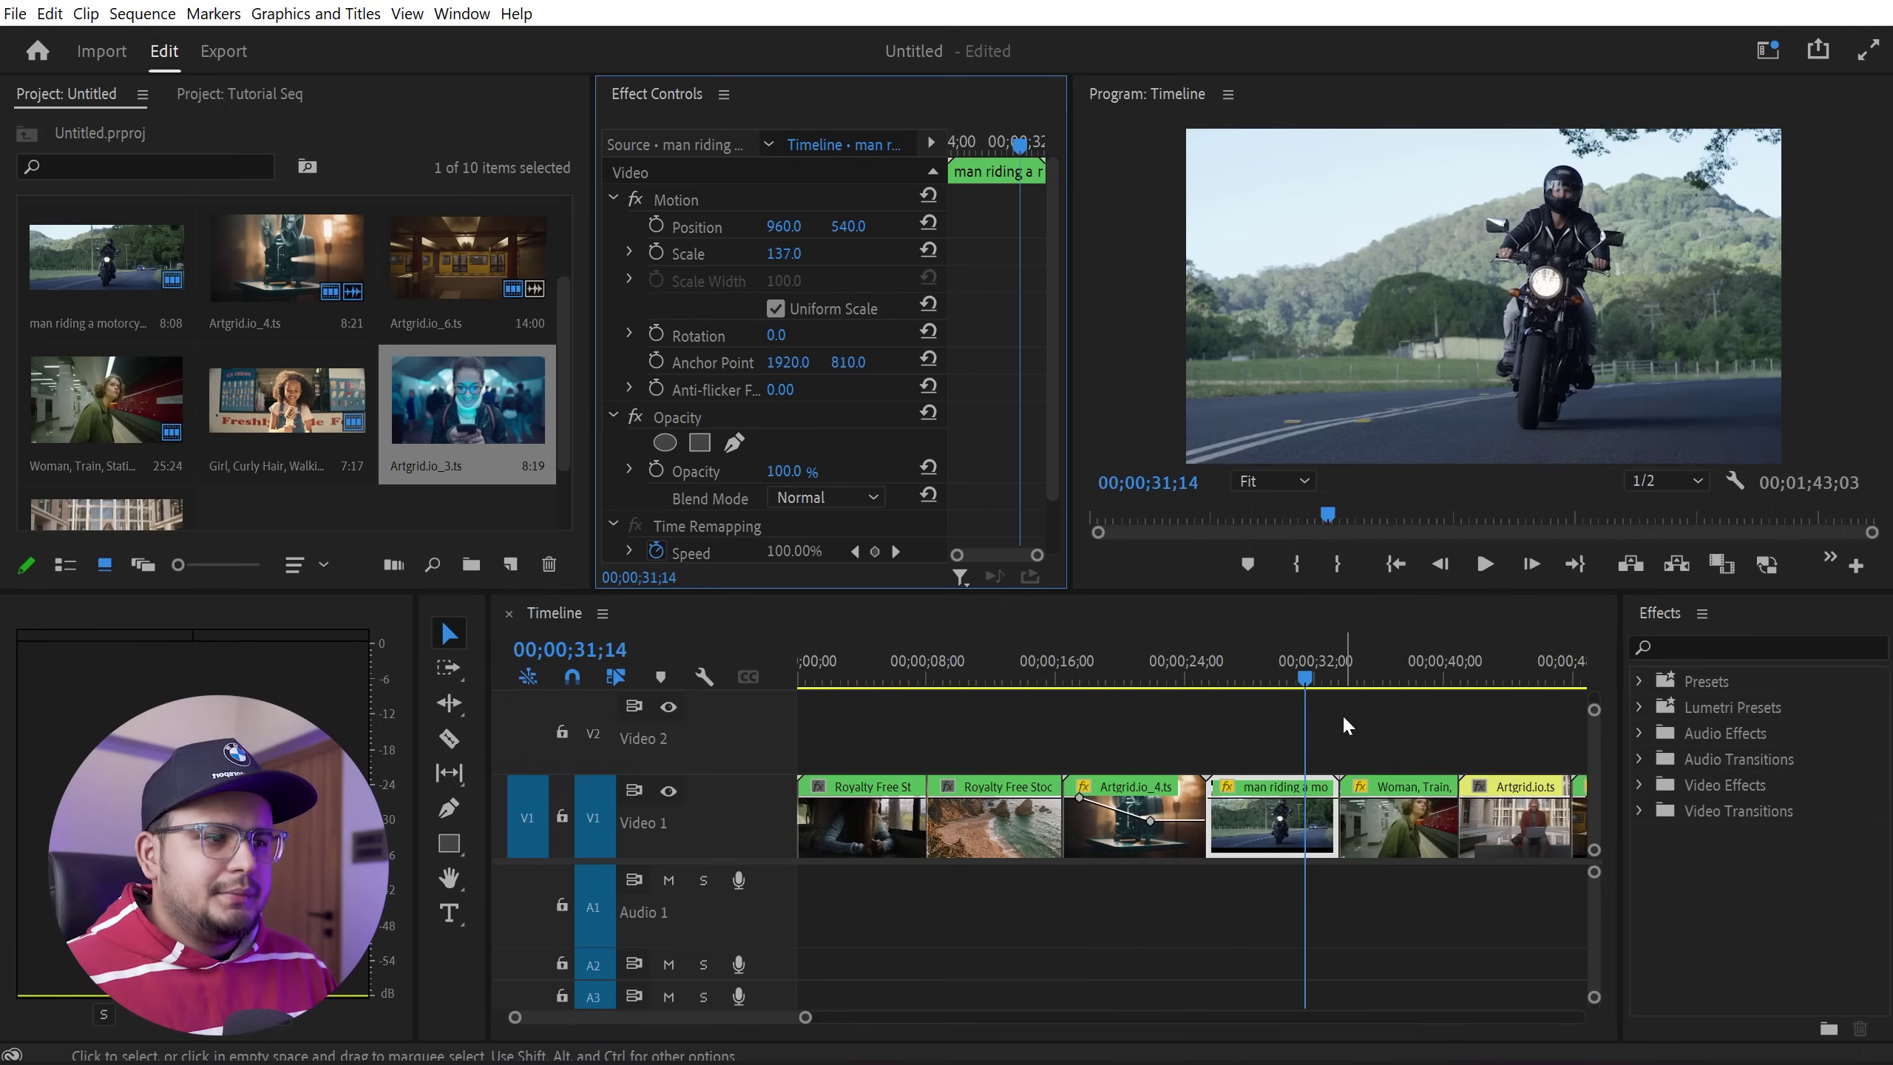
mouse_move(1262, 669)
mouse_down()
mouse_move(1171, 679)
mouse_move(1383, 682)
mouse_move(1313, 679)
mouse_up()
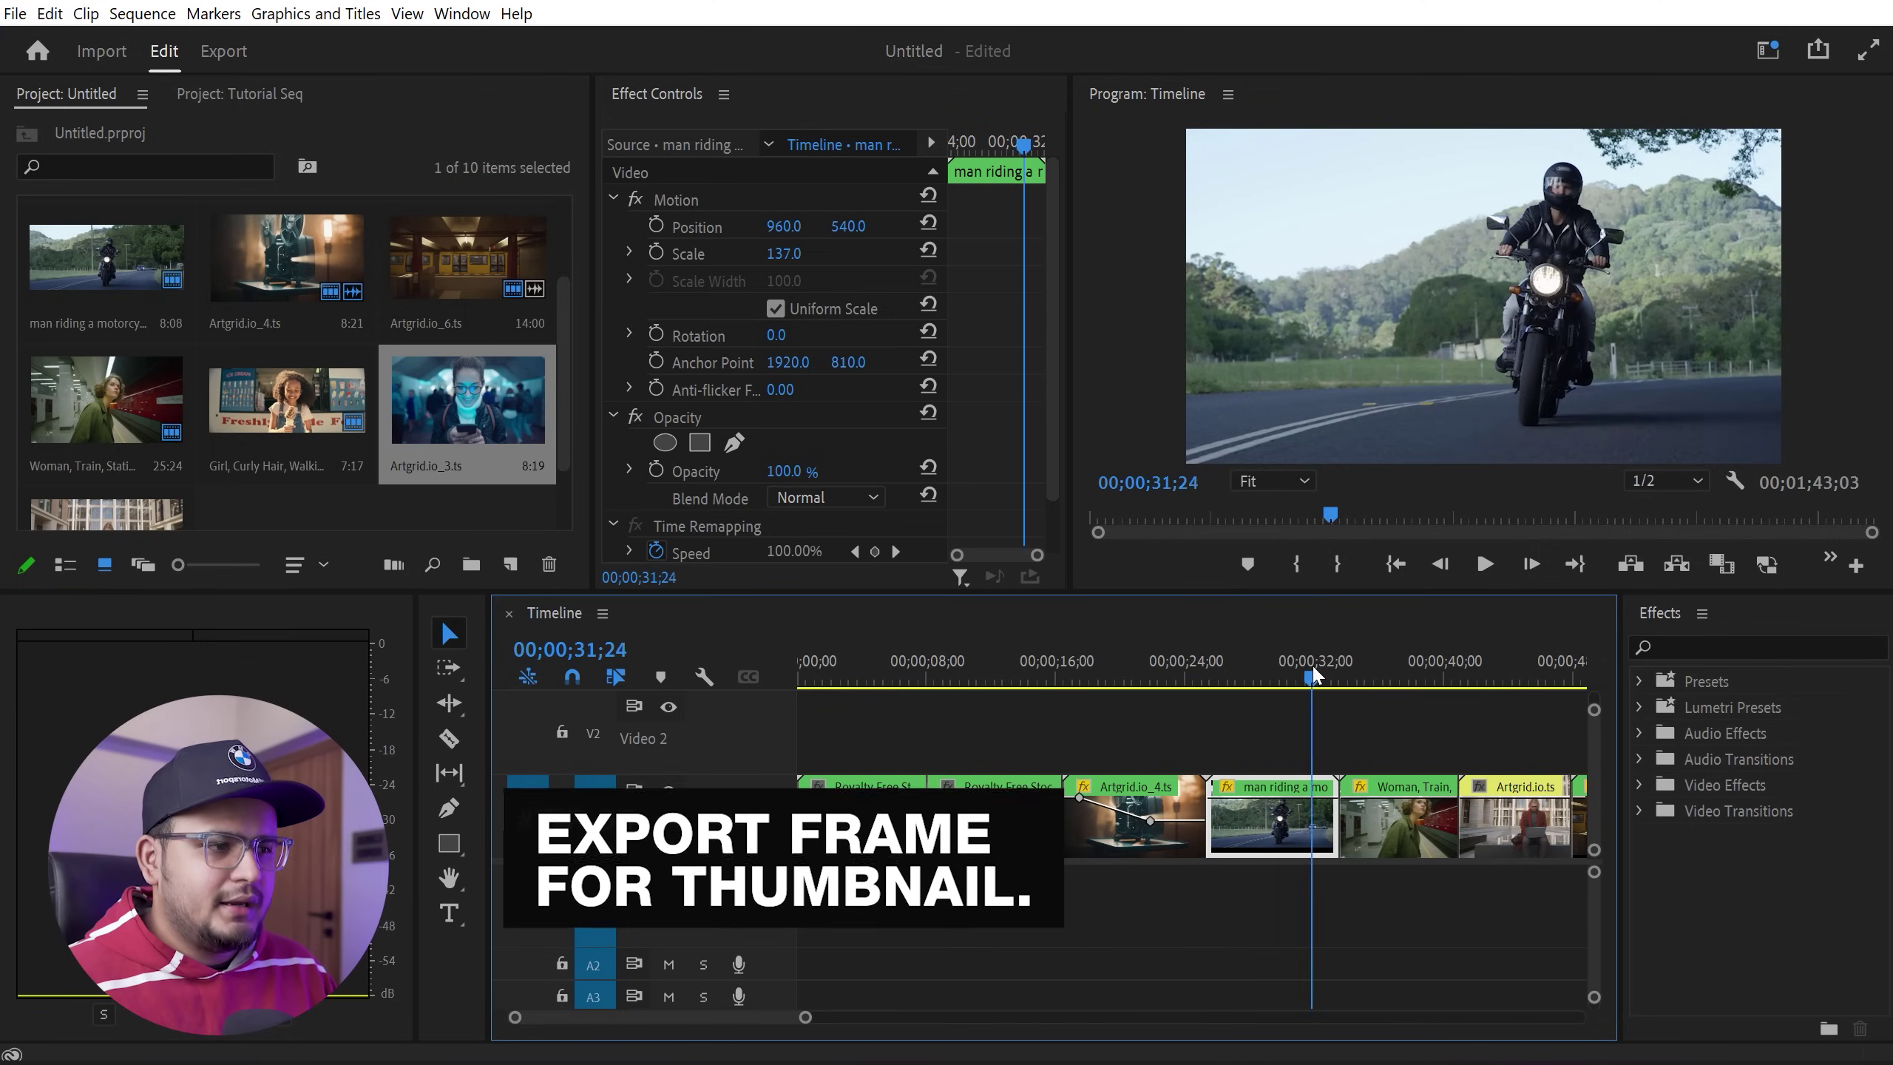
Park the playhead on the motorcycle frame at 00;00;31;14 and widen the Program monitor.
click(1317, 671)
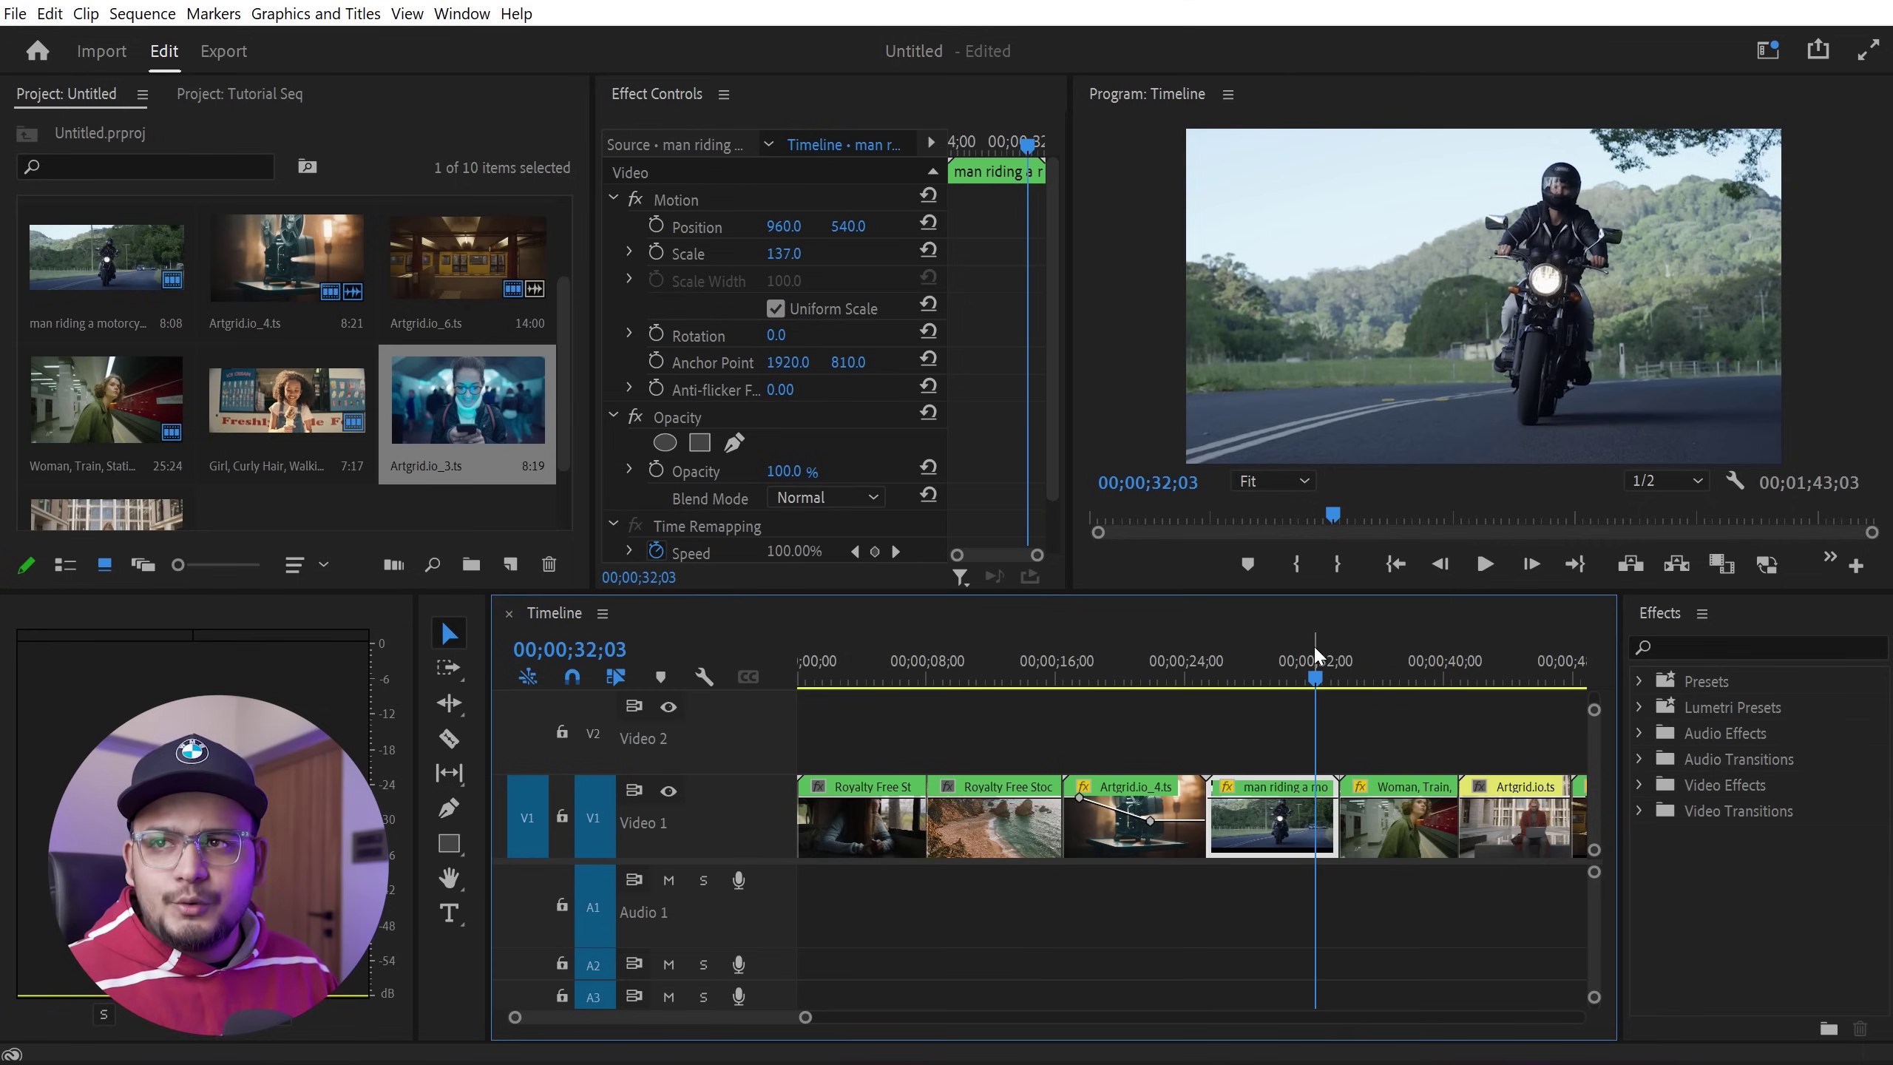
click(1312, 678)
drag(1283, 687, 1304, 680)
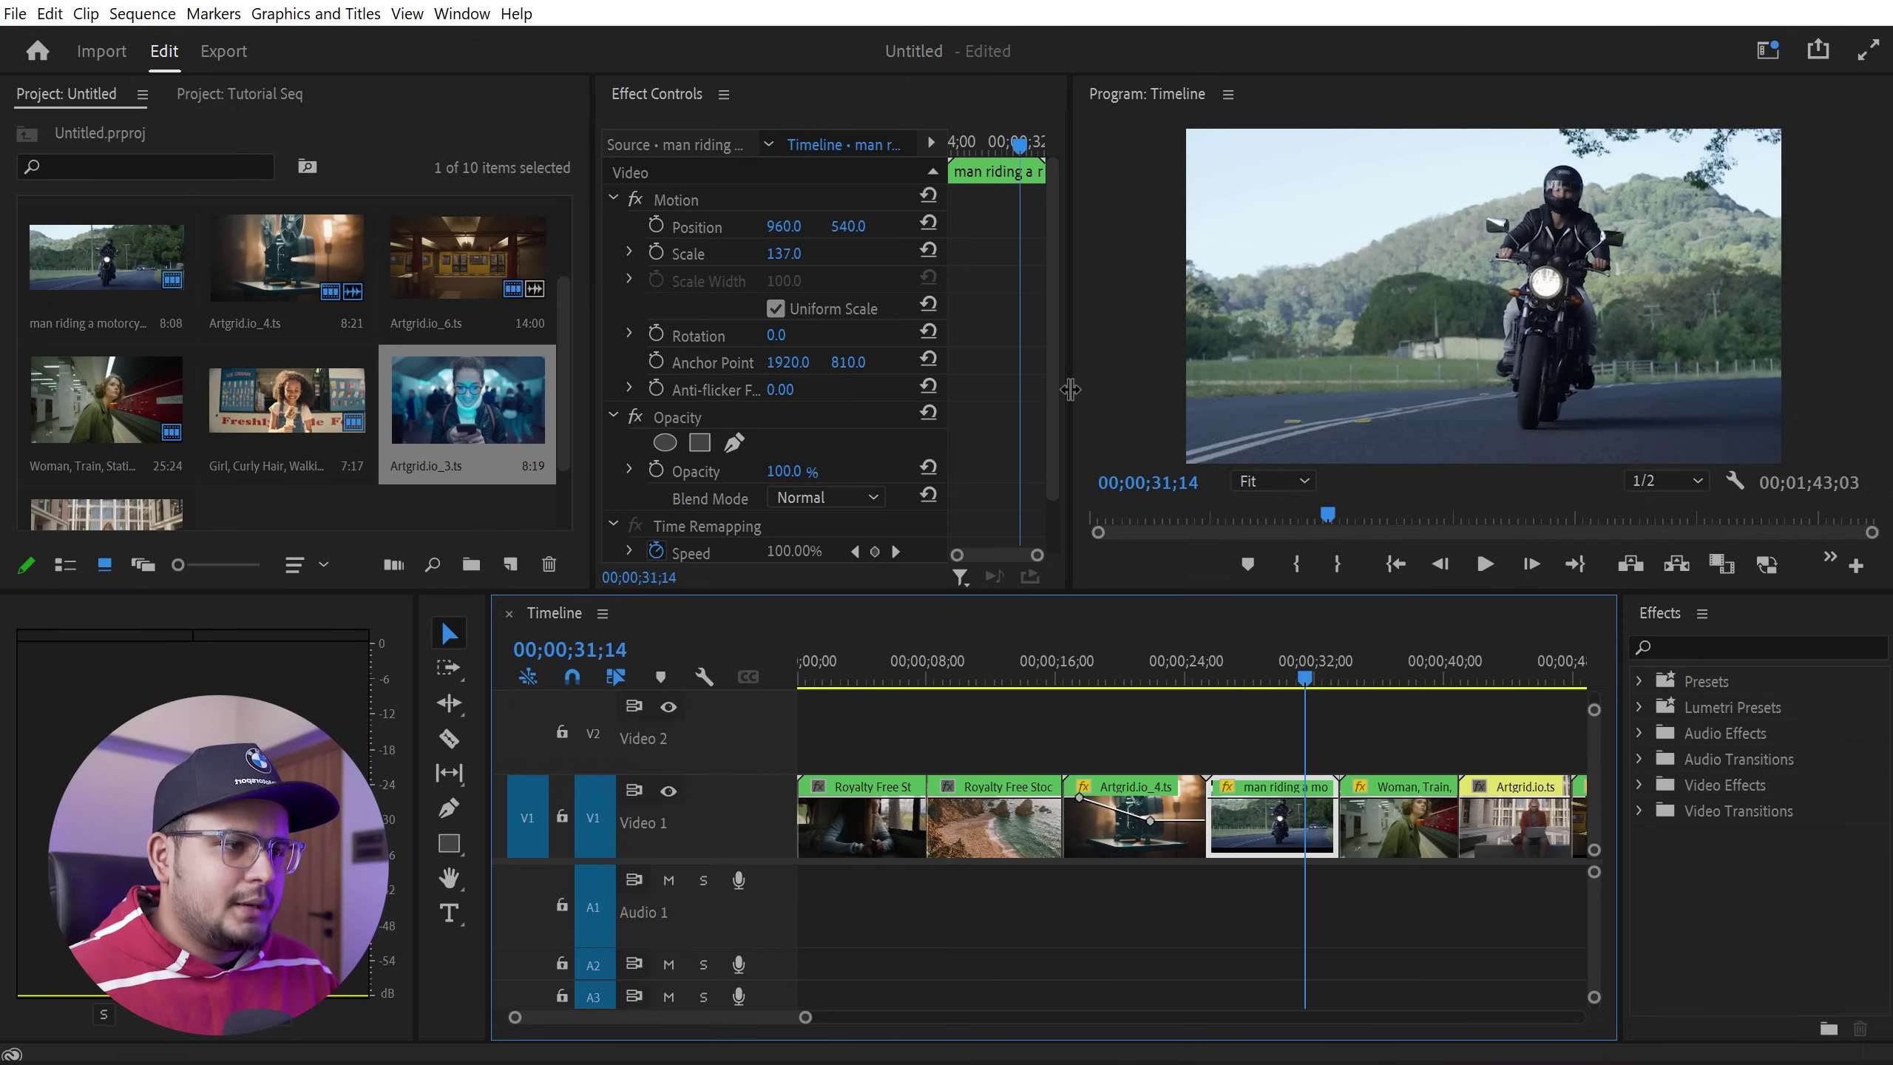
drag(1074, 387, 877, 401)
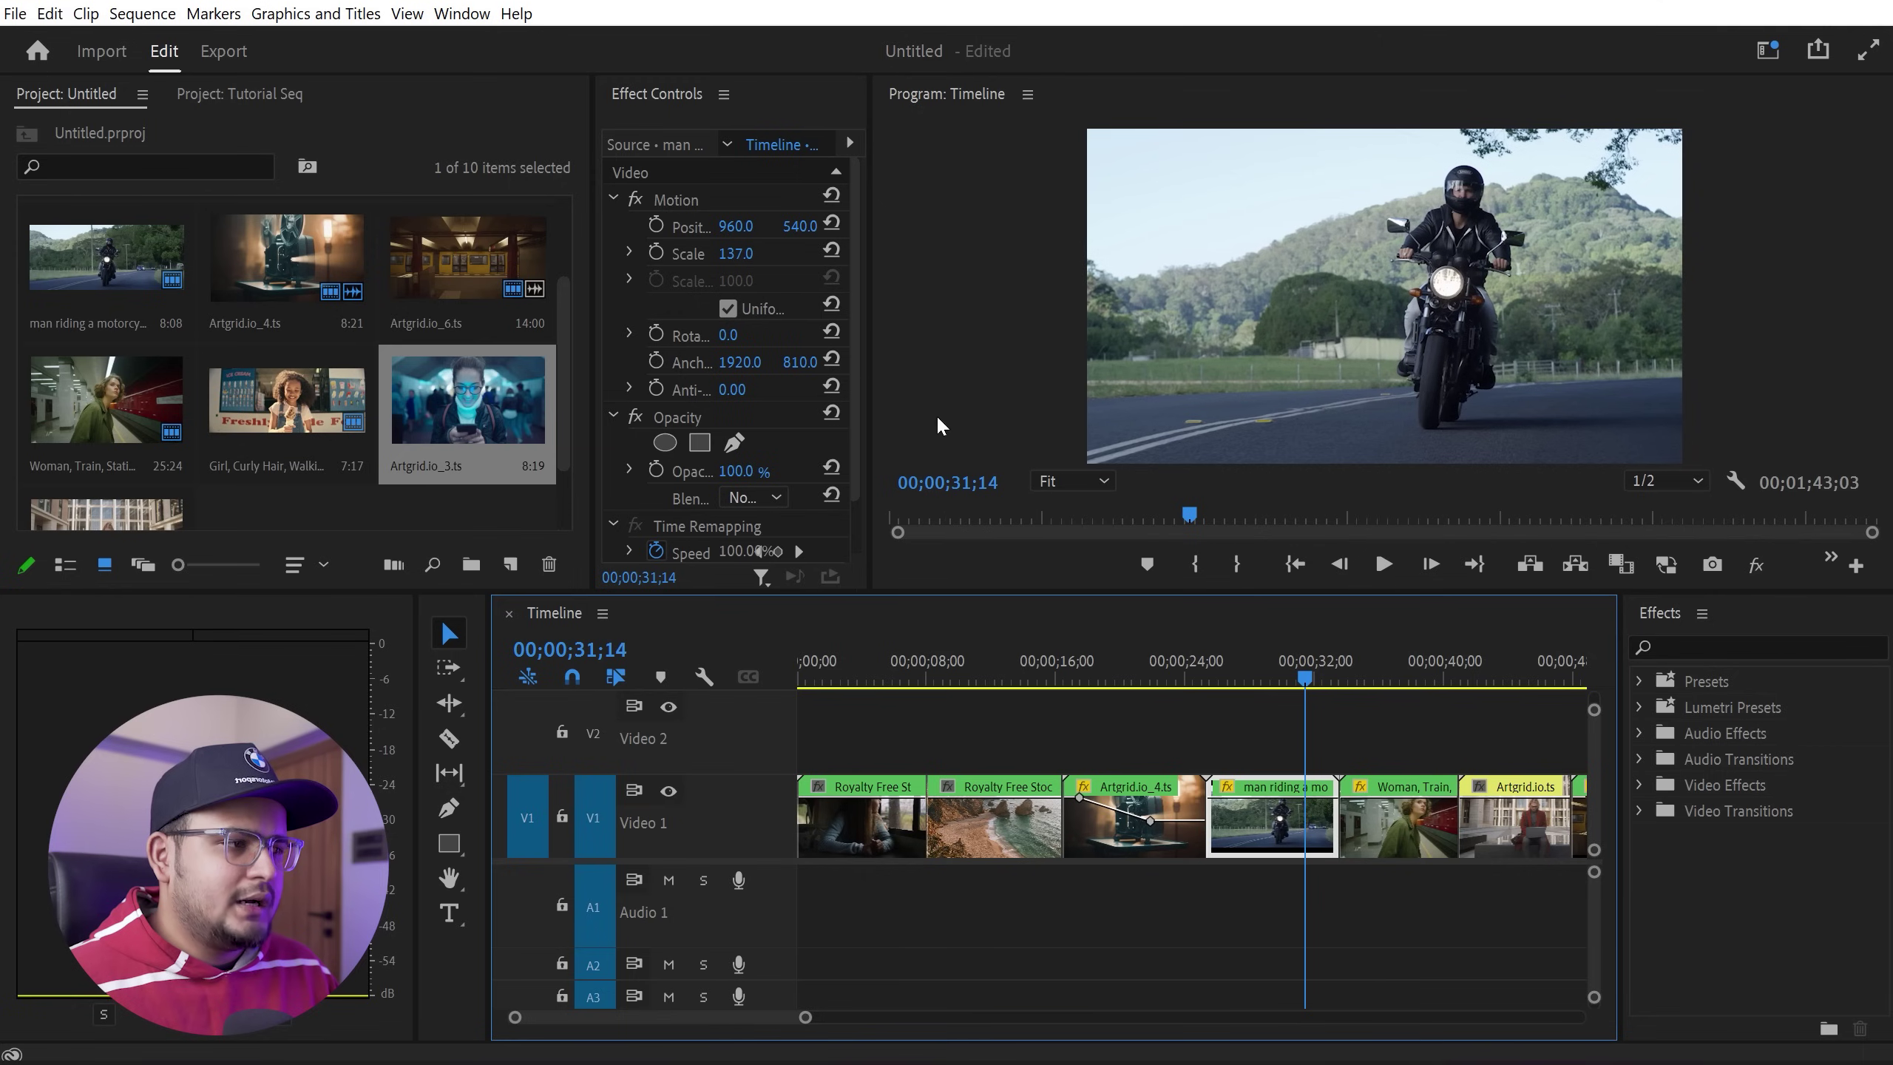
Export that frame as a PNG still named Thumbnail, then close the image preview.
click(1709, 570)
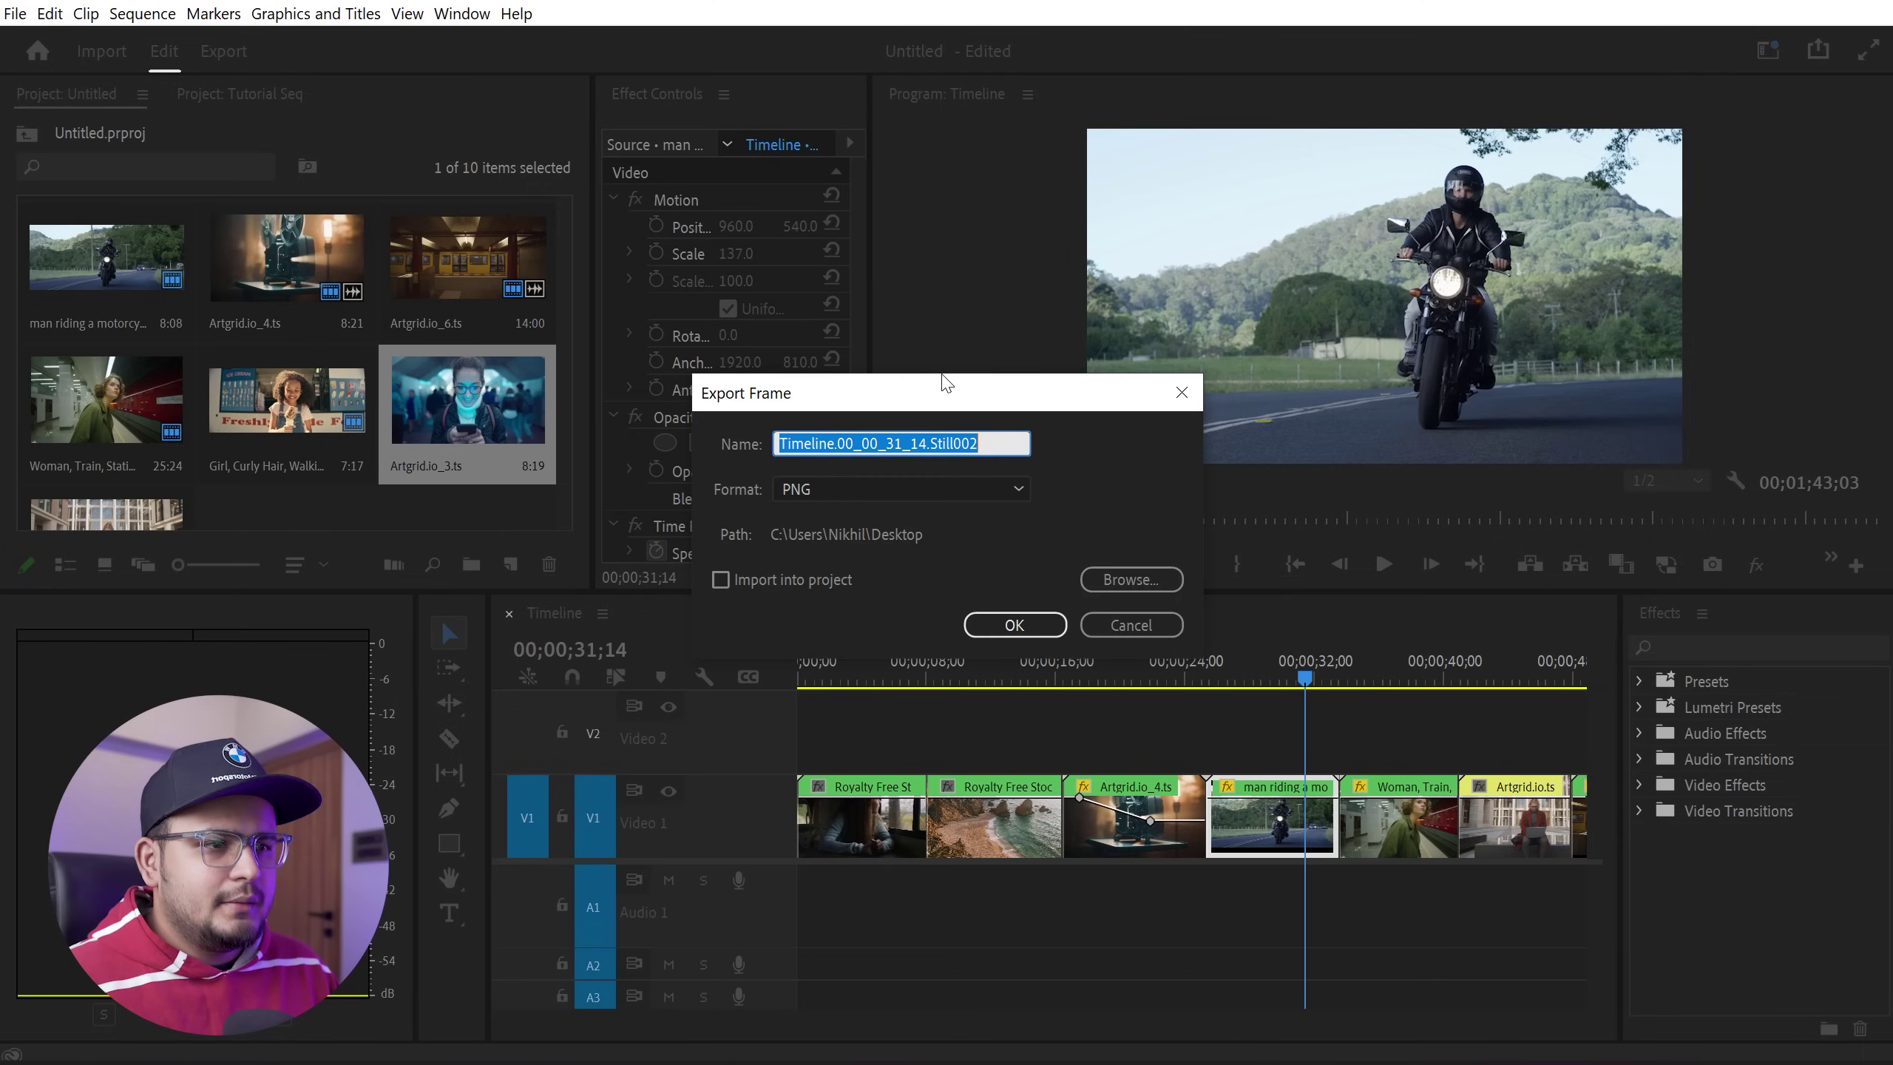
click(988, 466)
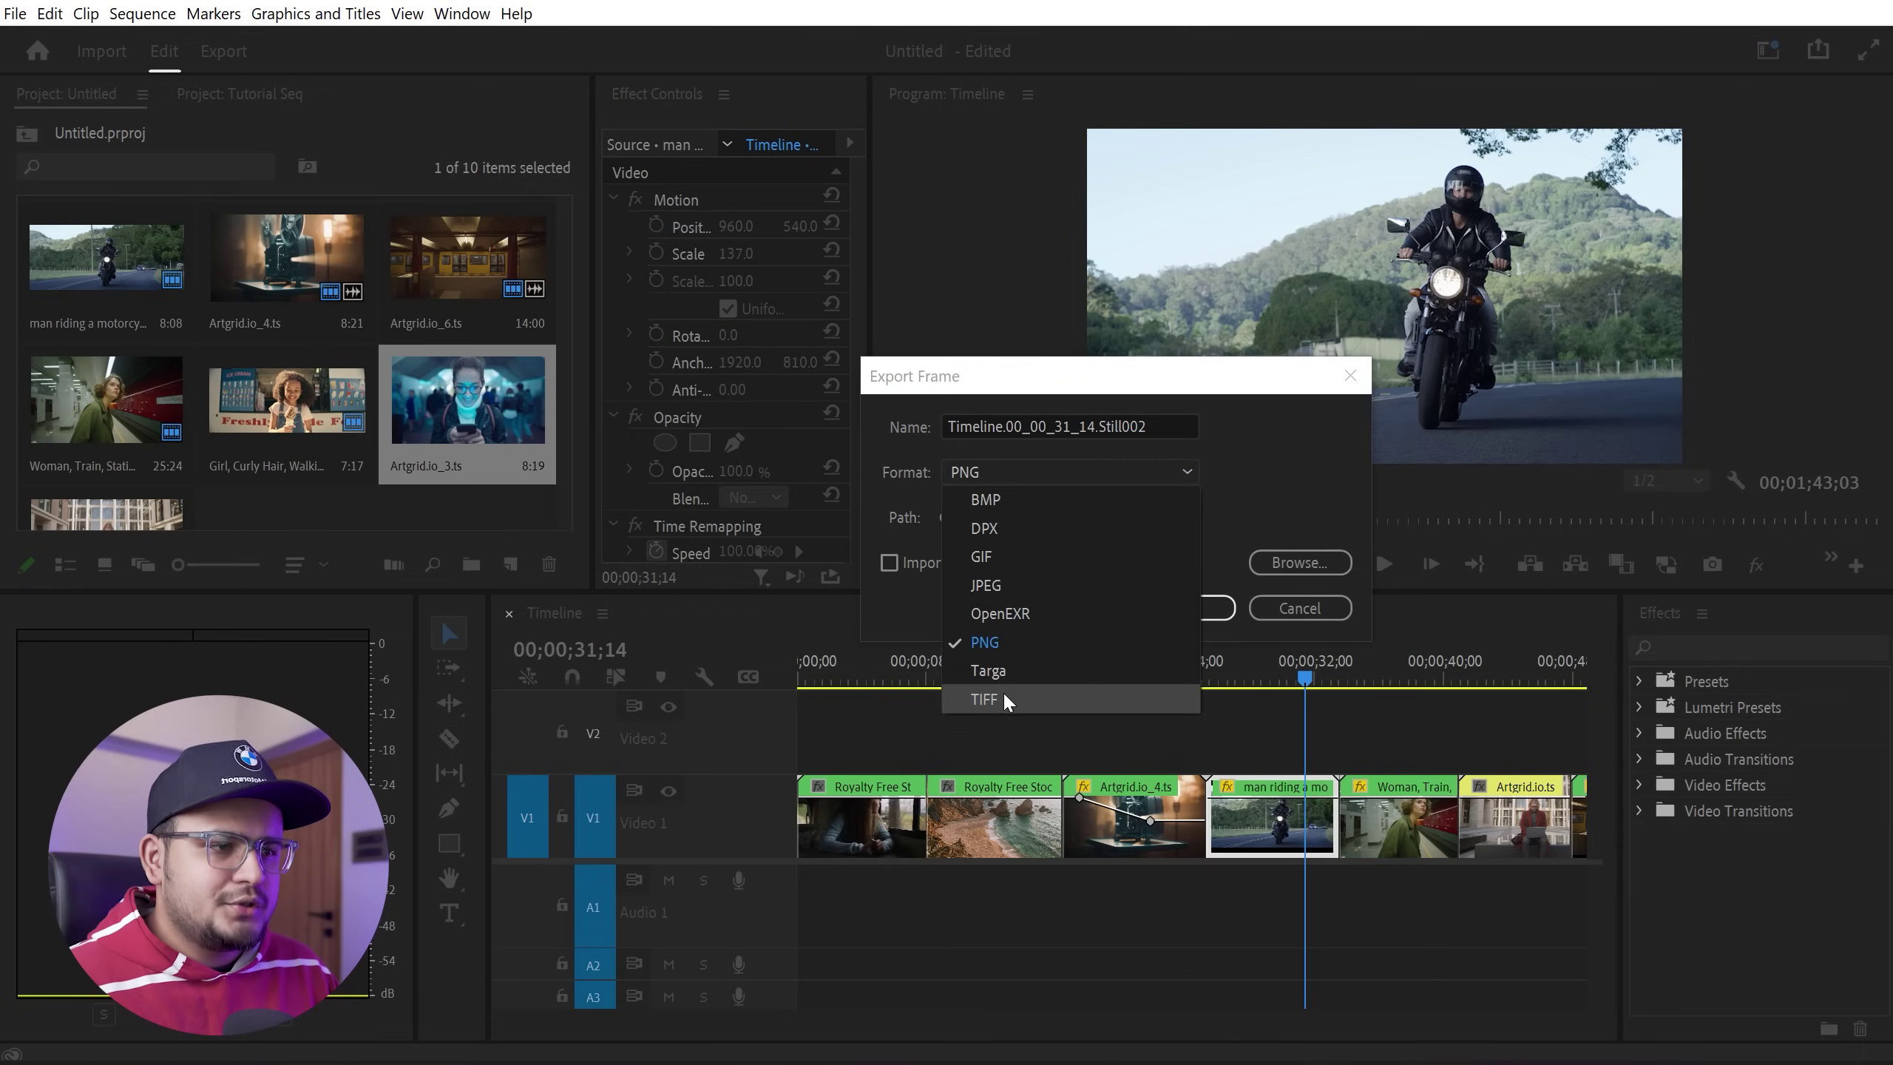
click(1012, 633)
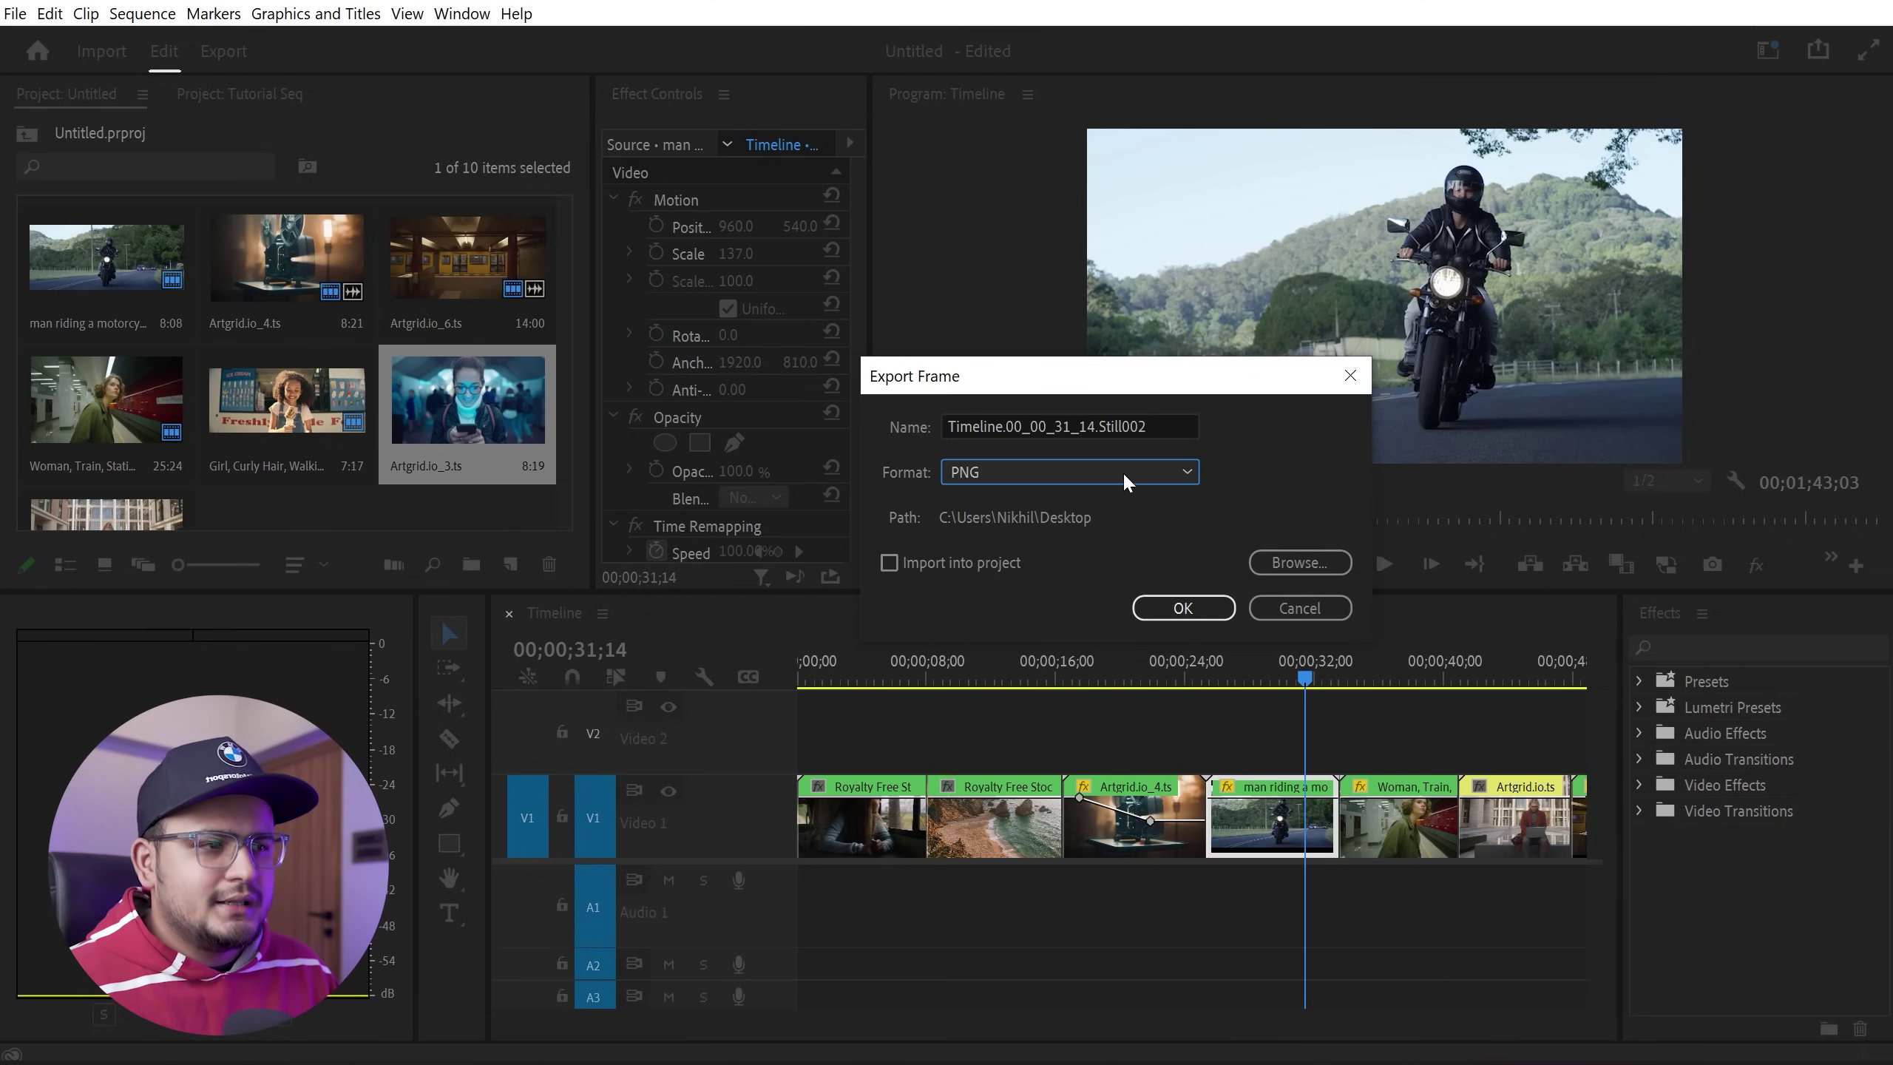
click(1166, 427)
key(BackSpace)
key(BackSpace)
key(BackSpace)
key(BackSpace)
key(BackSpace)
key(BackSpace)
key(BackSpace)
key(BackSpace)
key(BackSpace)
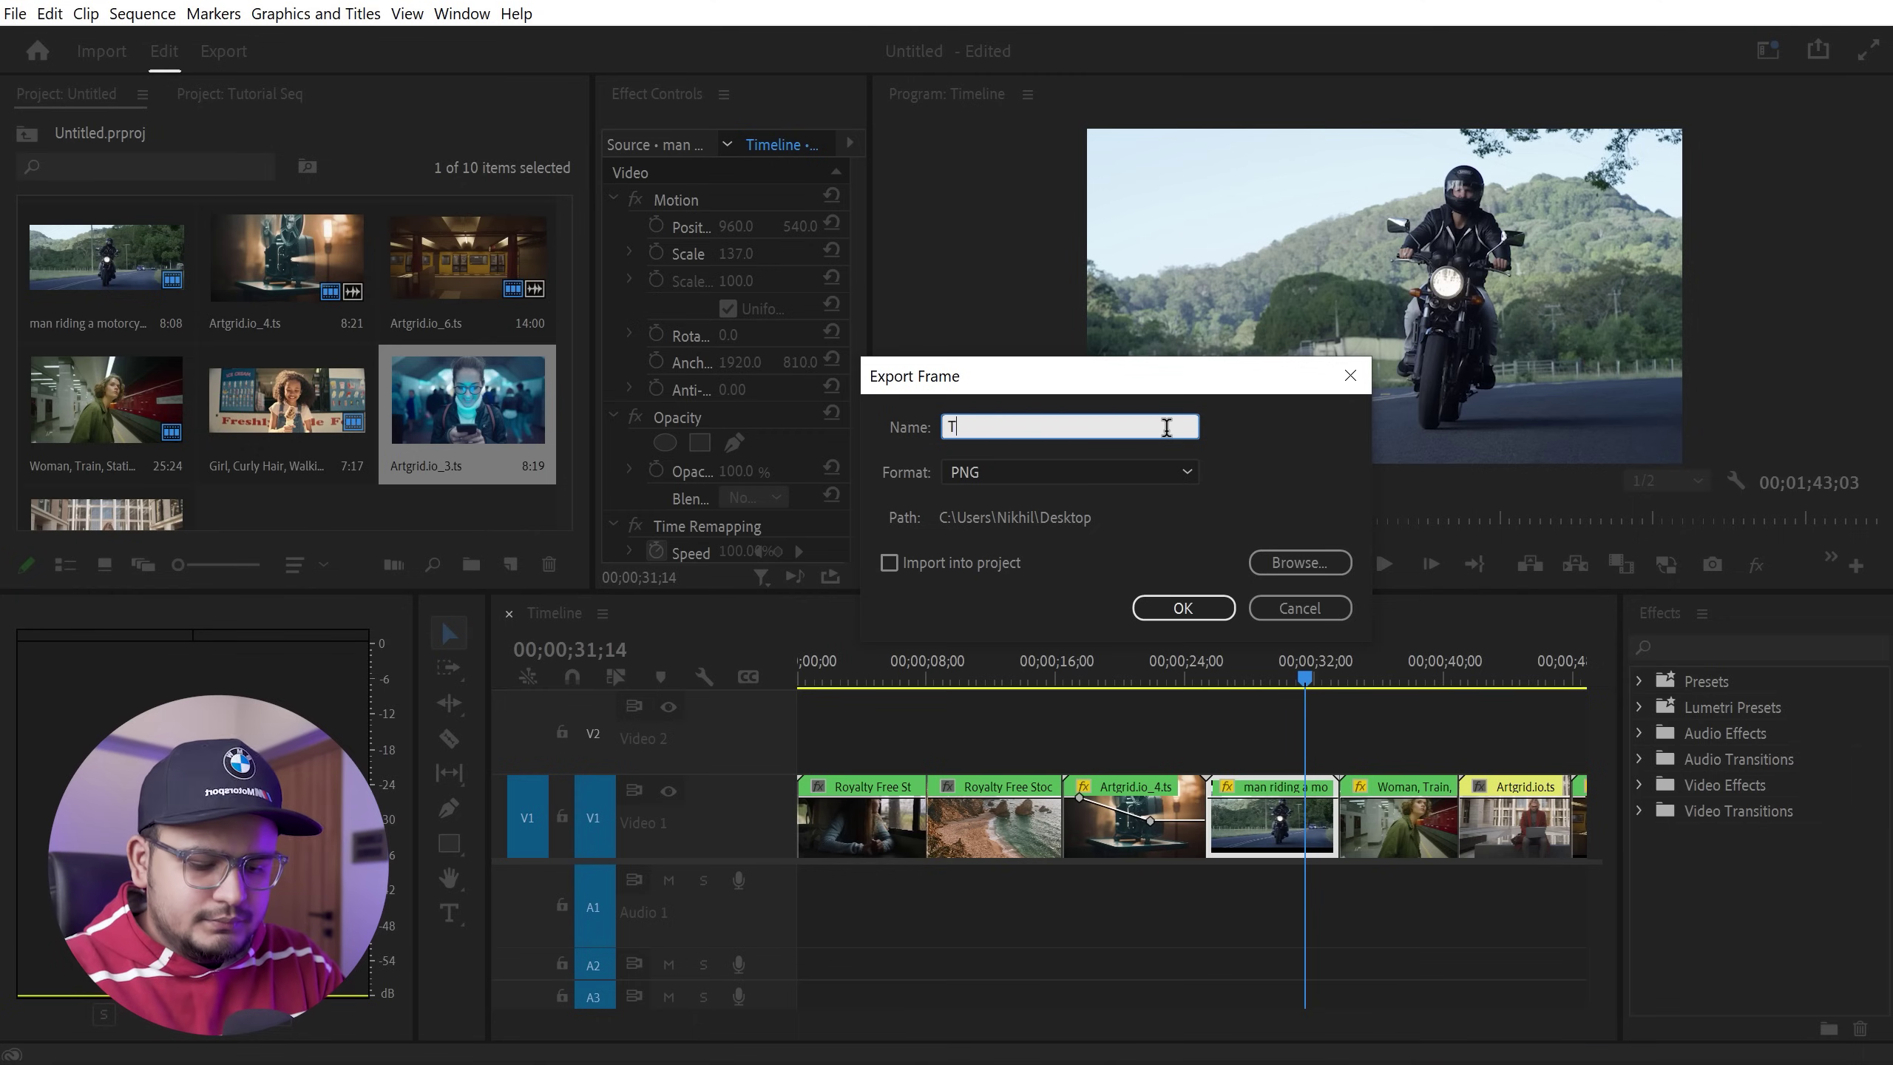
text(humbnail)
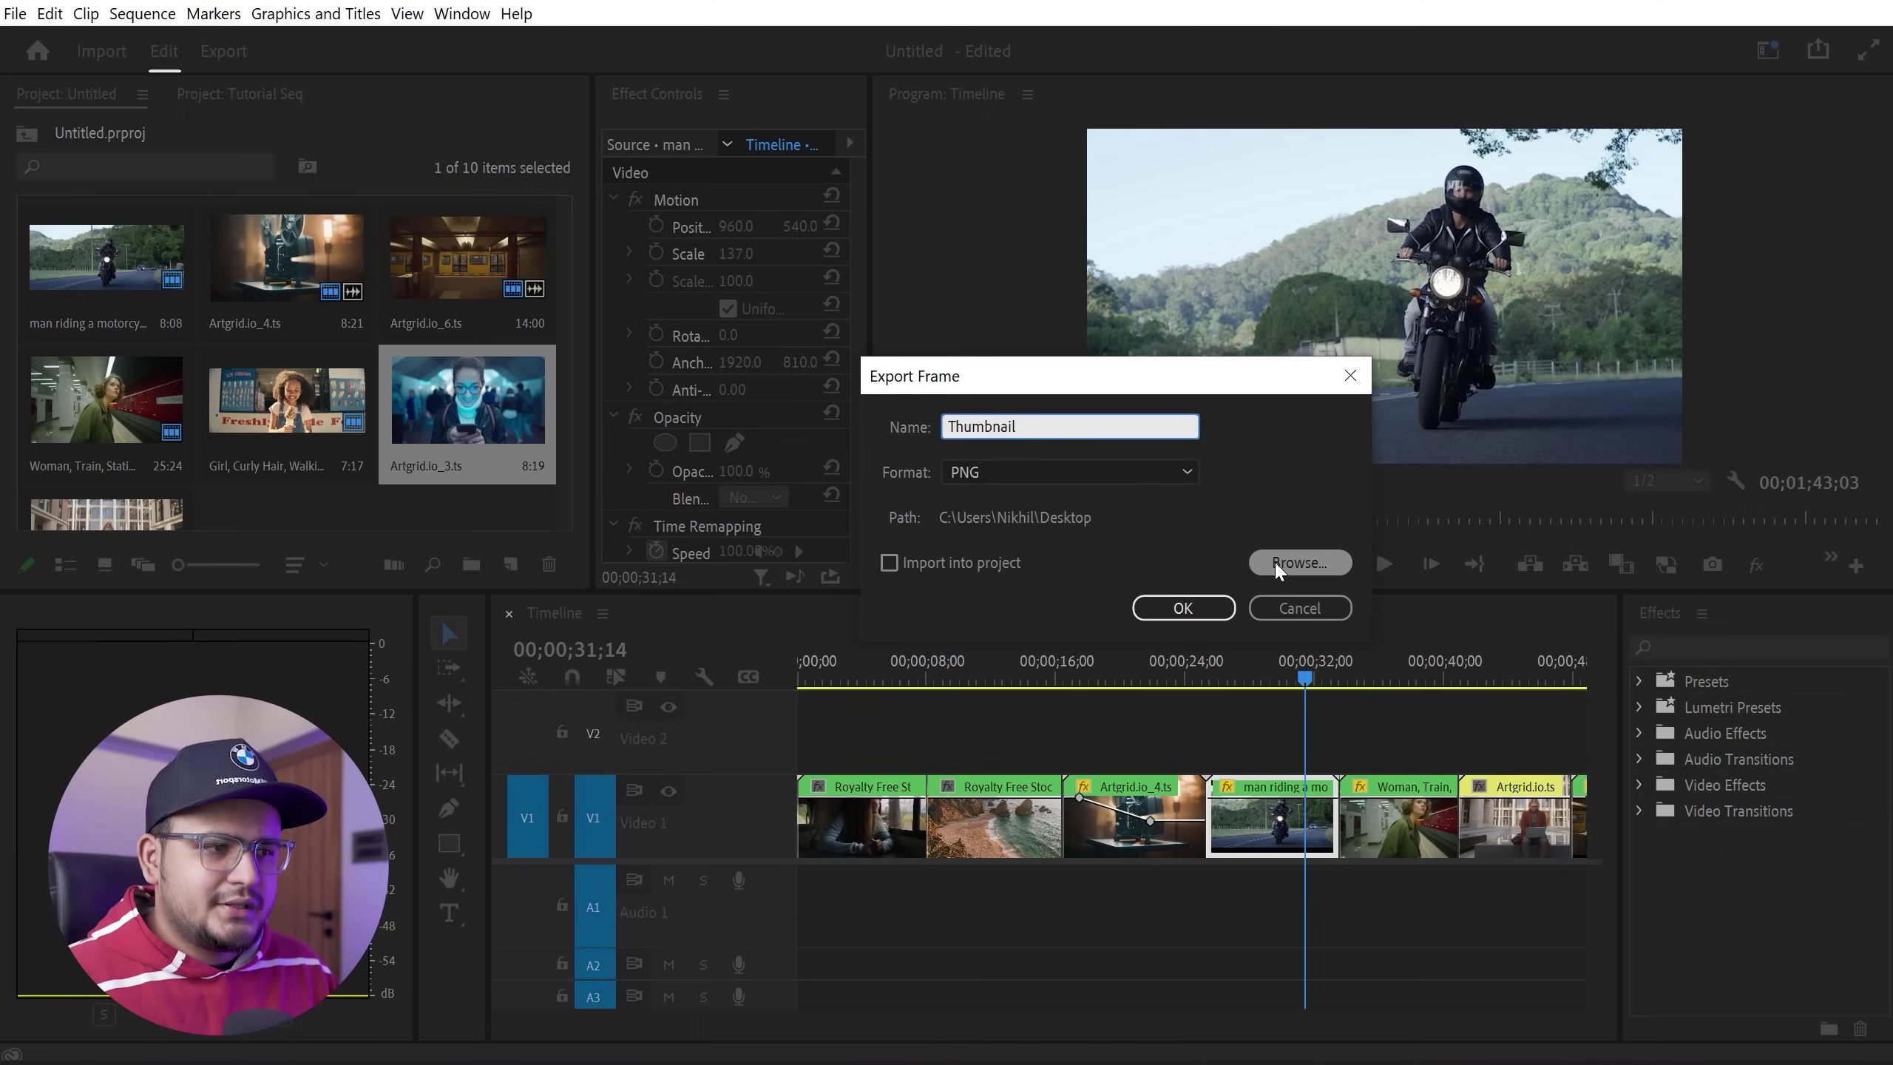
click(1174, 612)
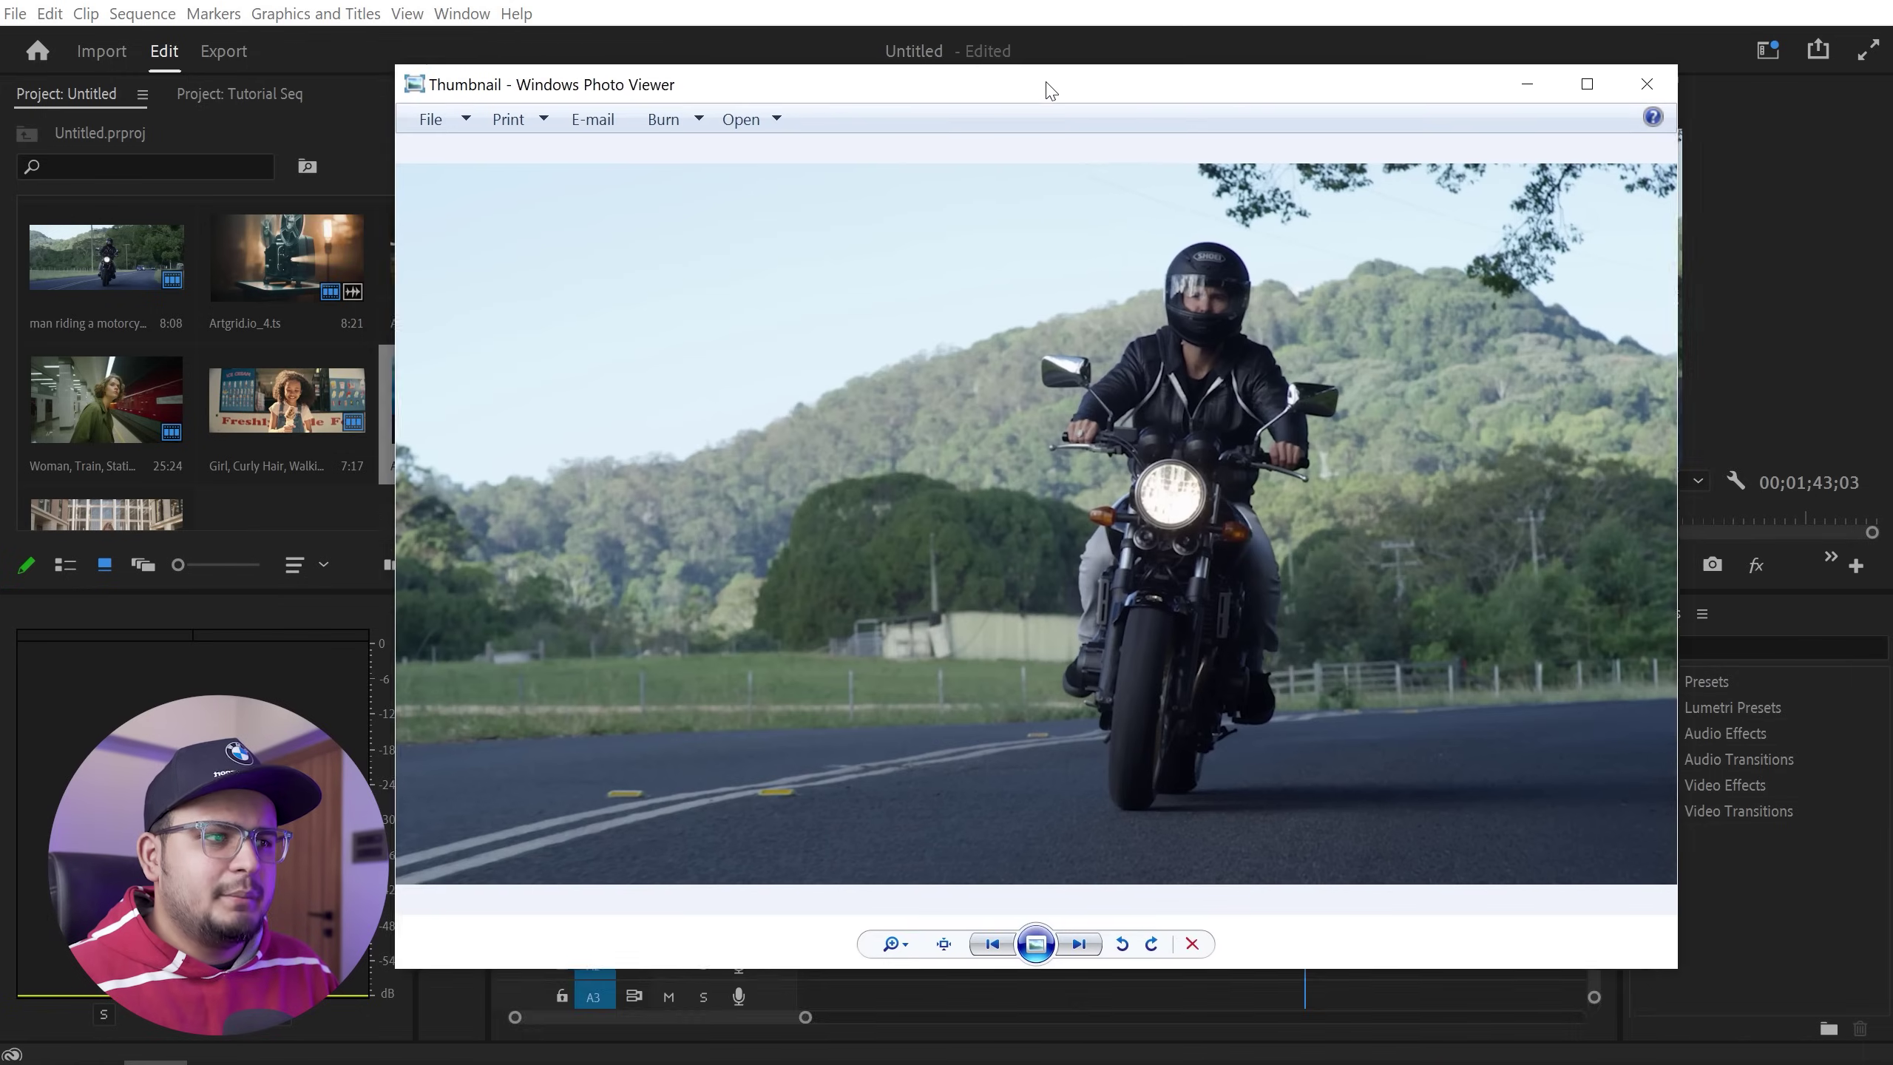
drag(1049, 90, 1074, 148)
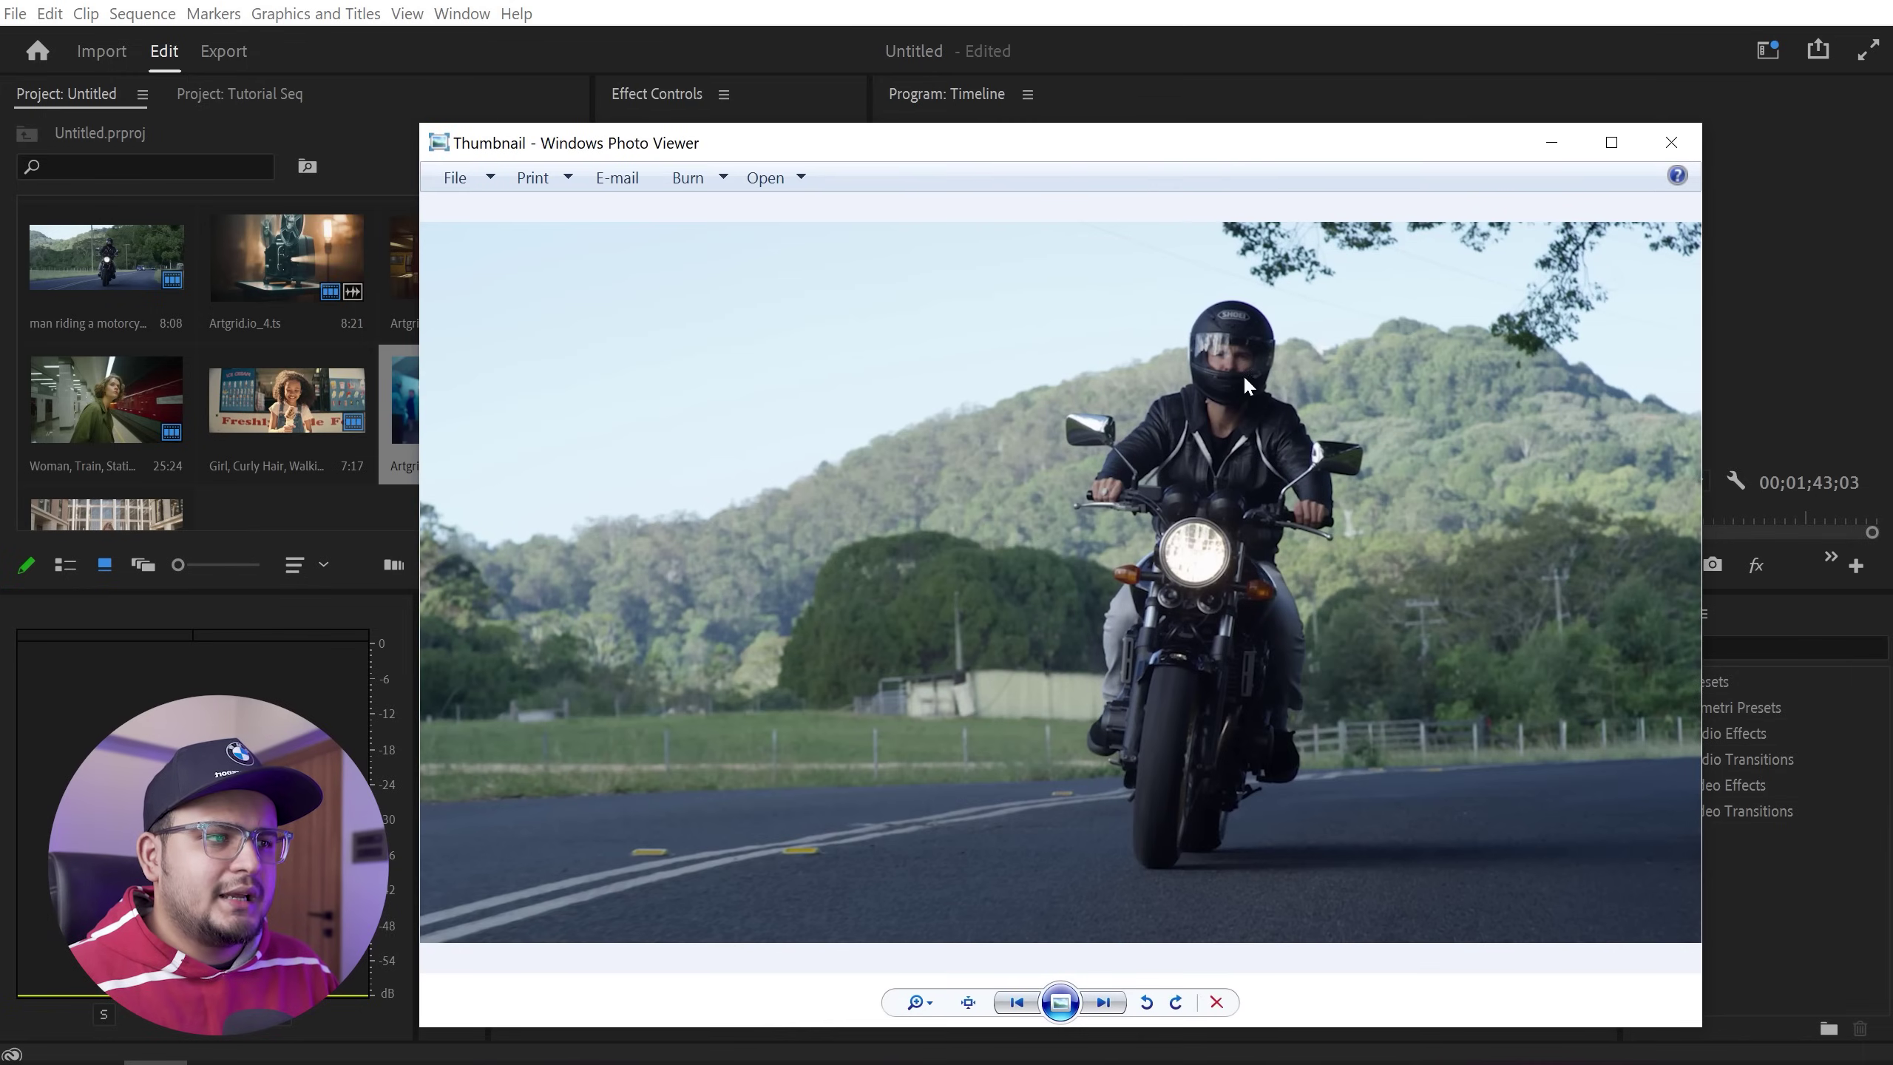
click(1672, 142)
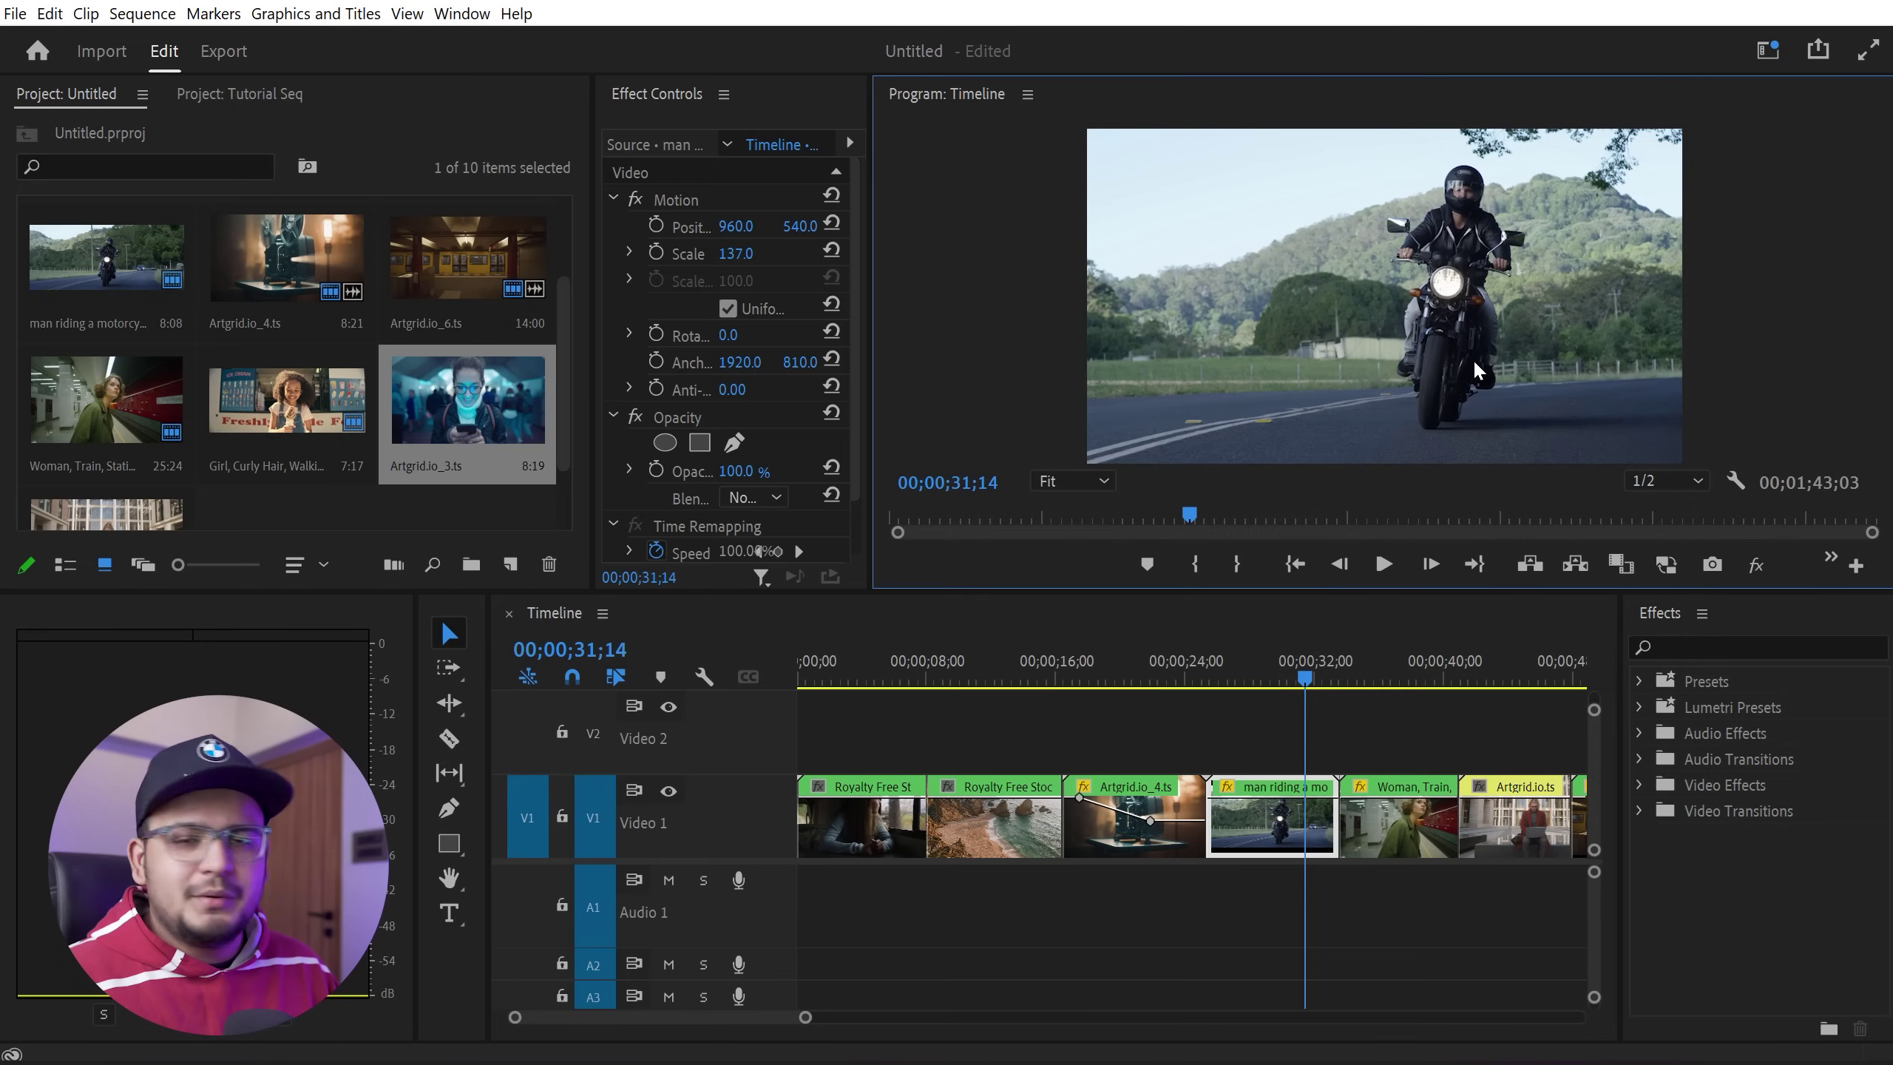
Add a marker at the first cut, around 00;00;08;03, with the timeline zoomed out.
click(1073, 642)
key(Up)
key(Up)
key(Up)
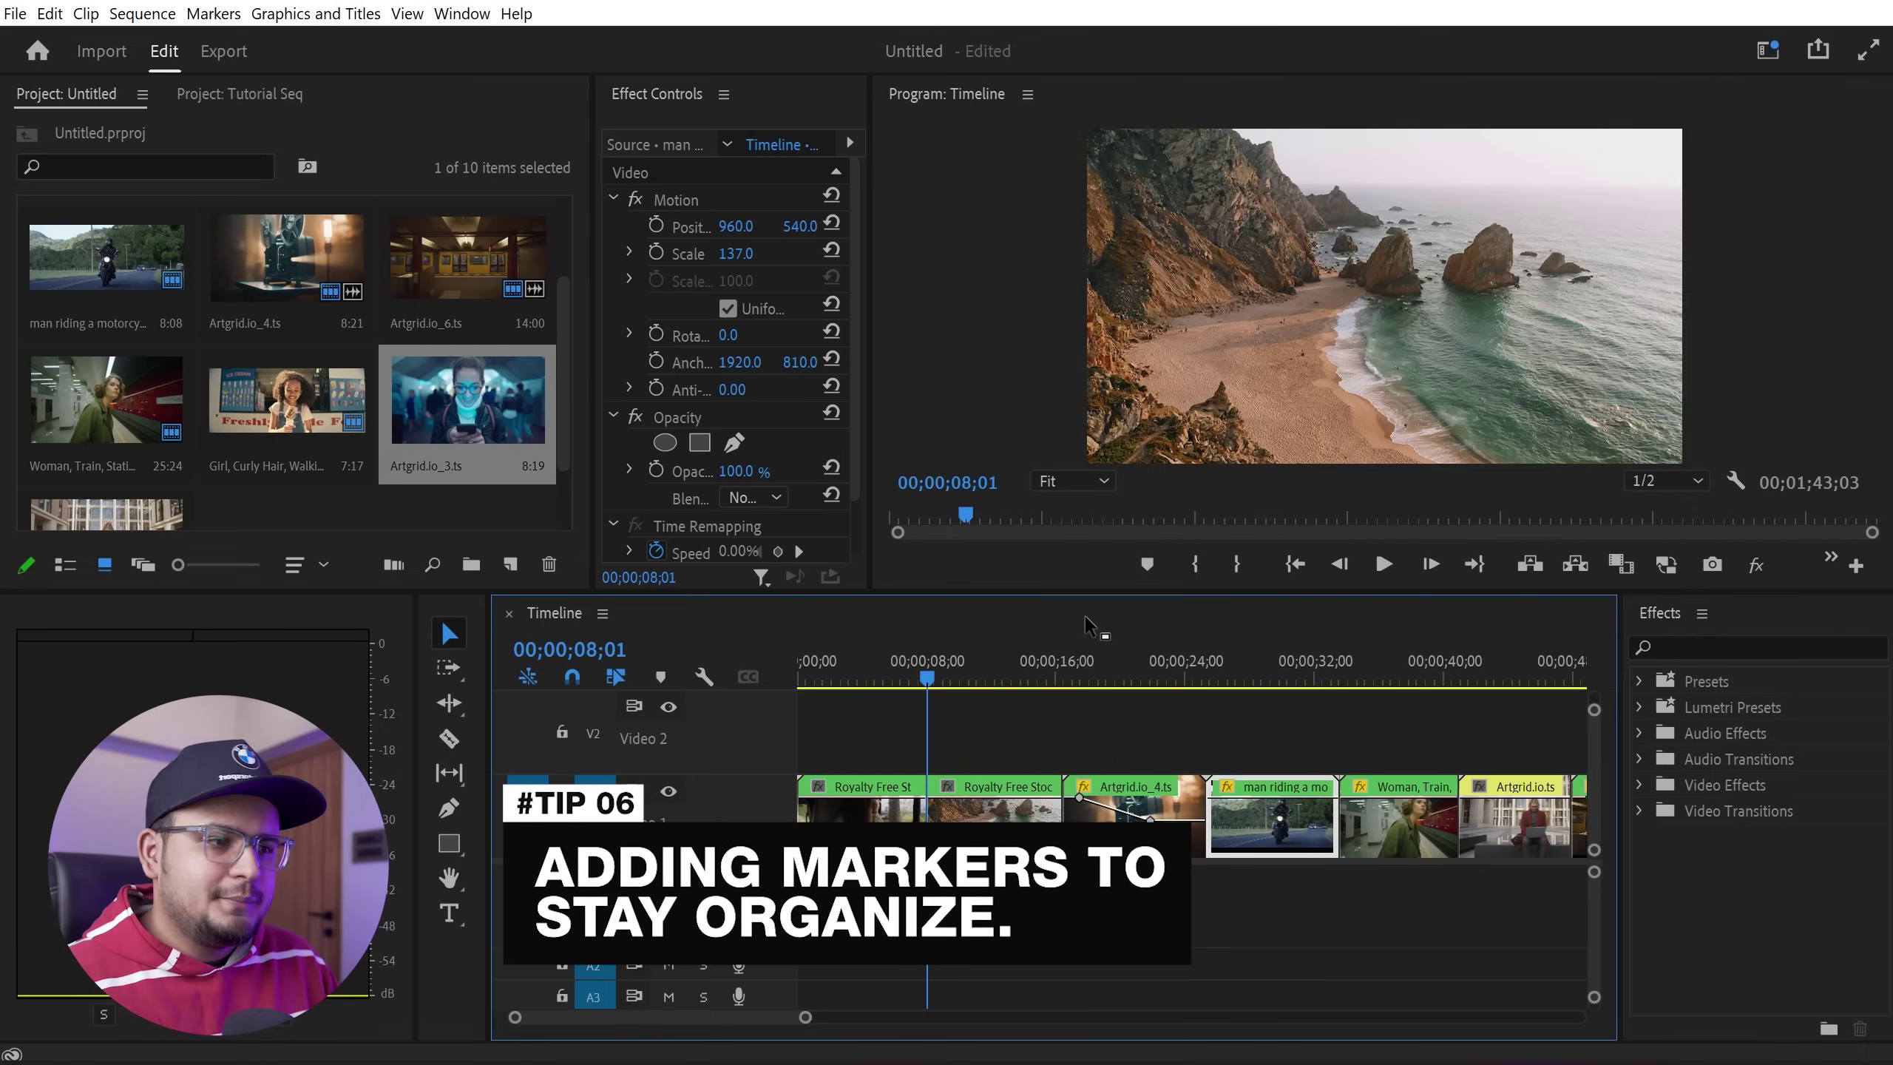
key(minus)
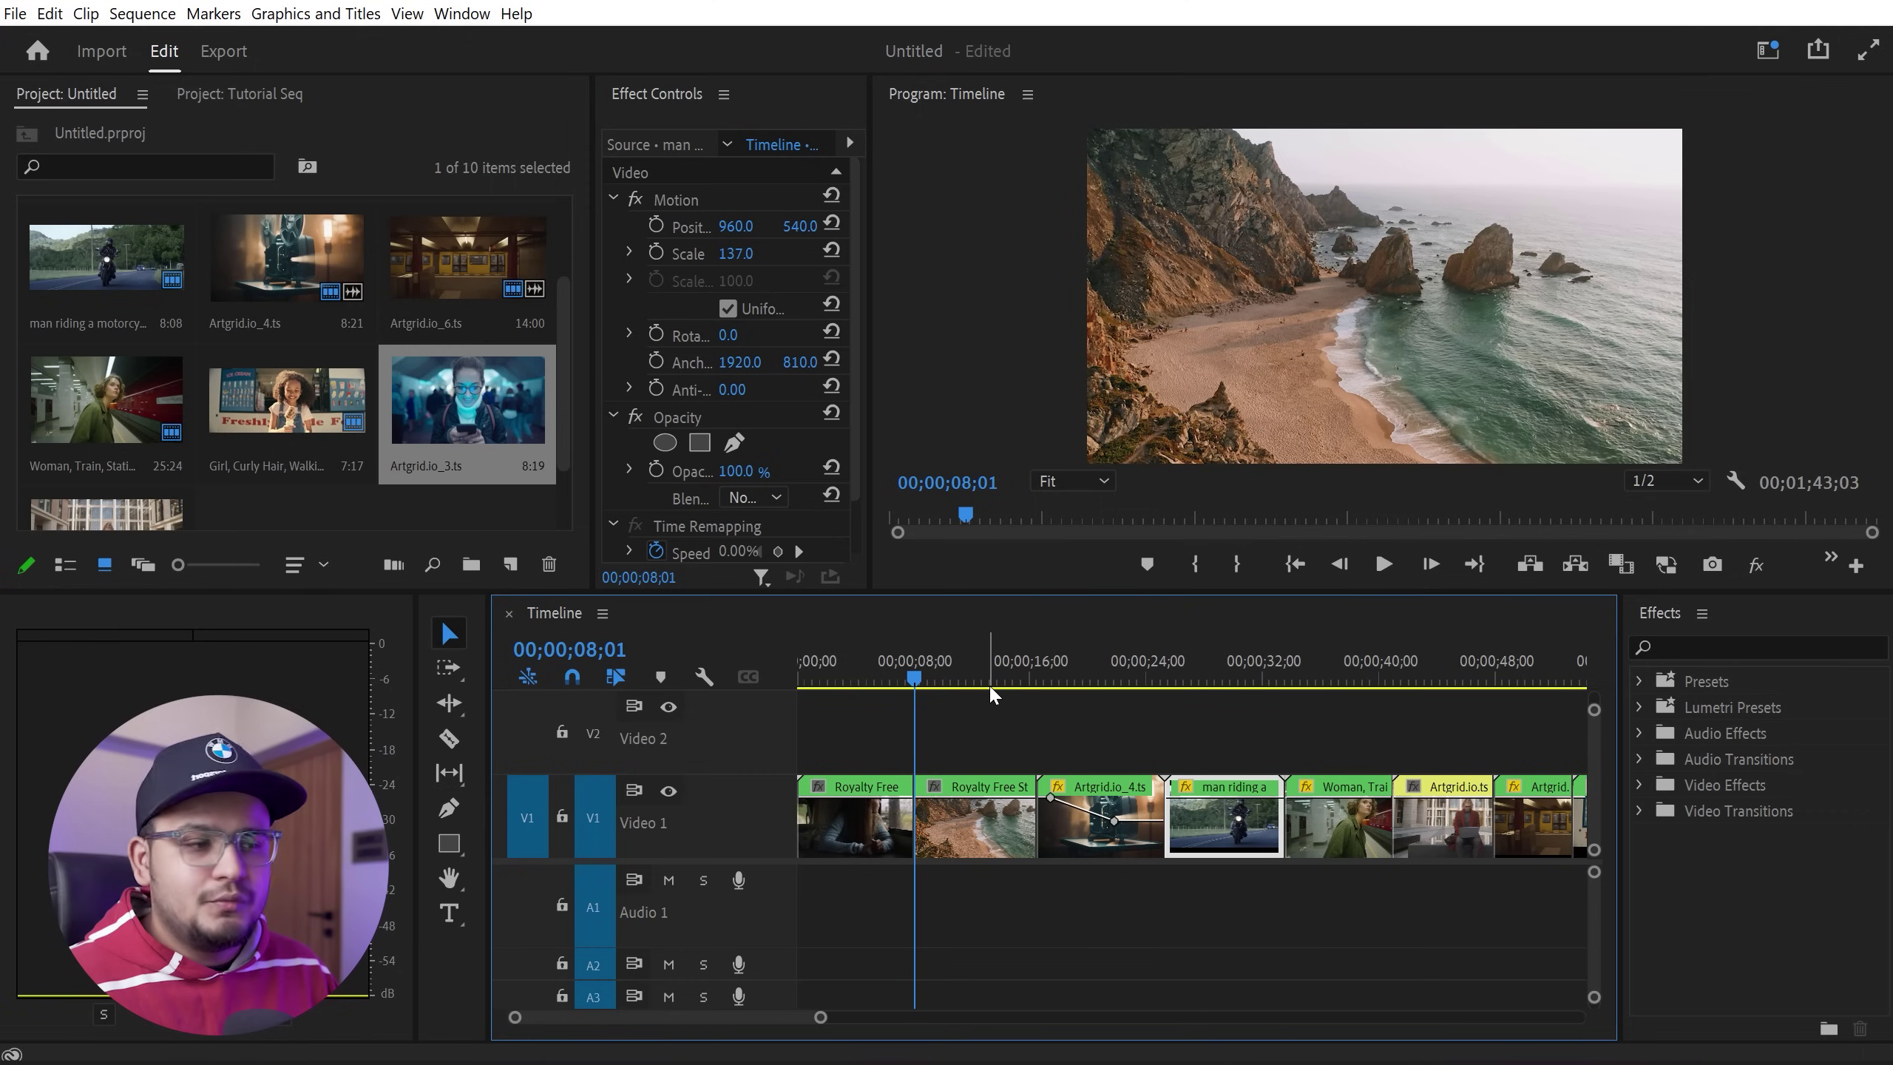
click(917, 677)
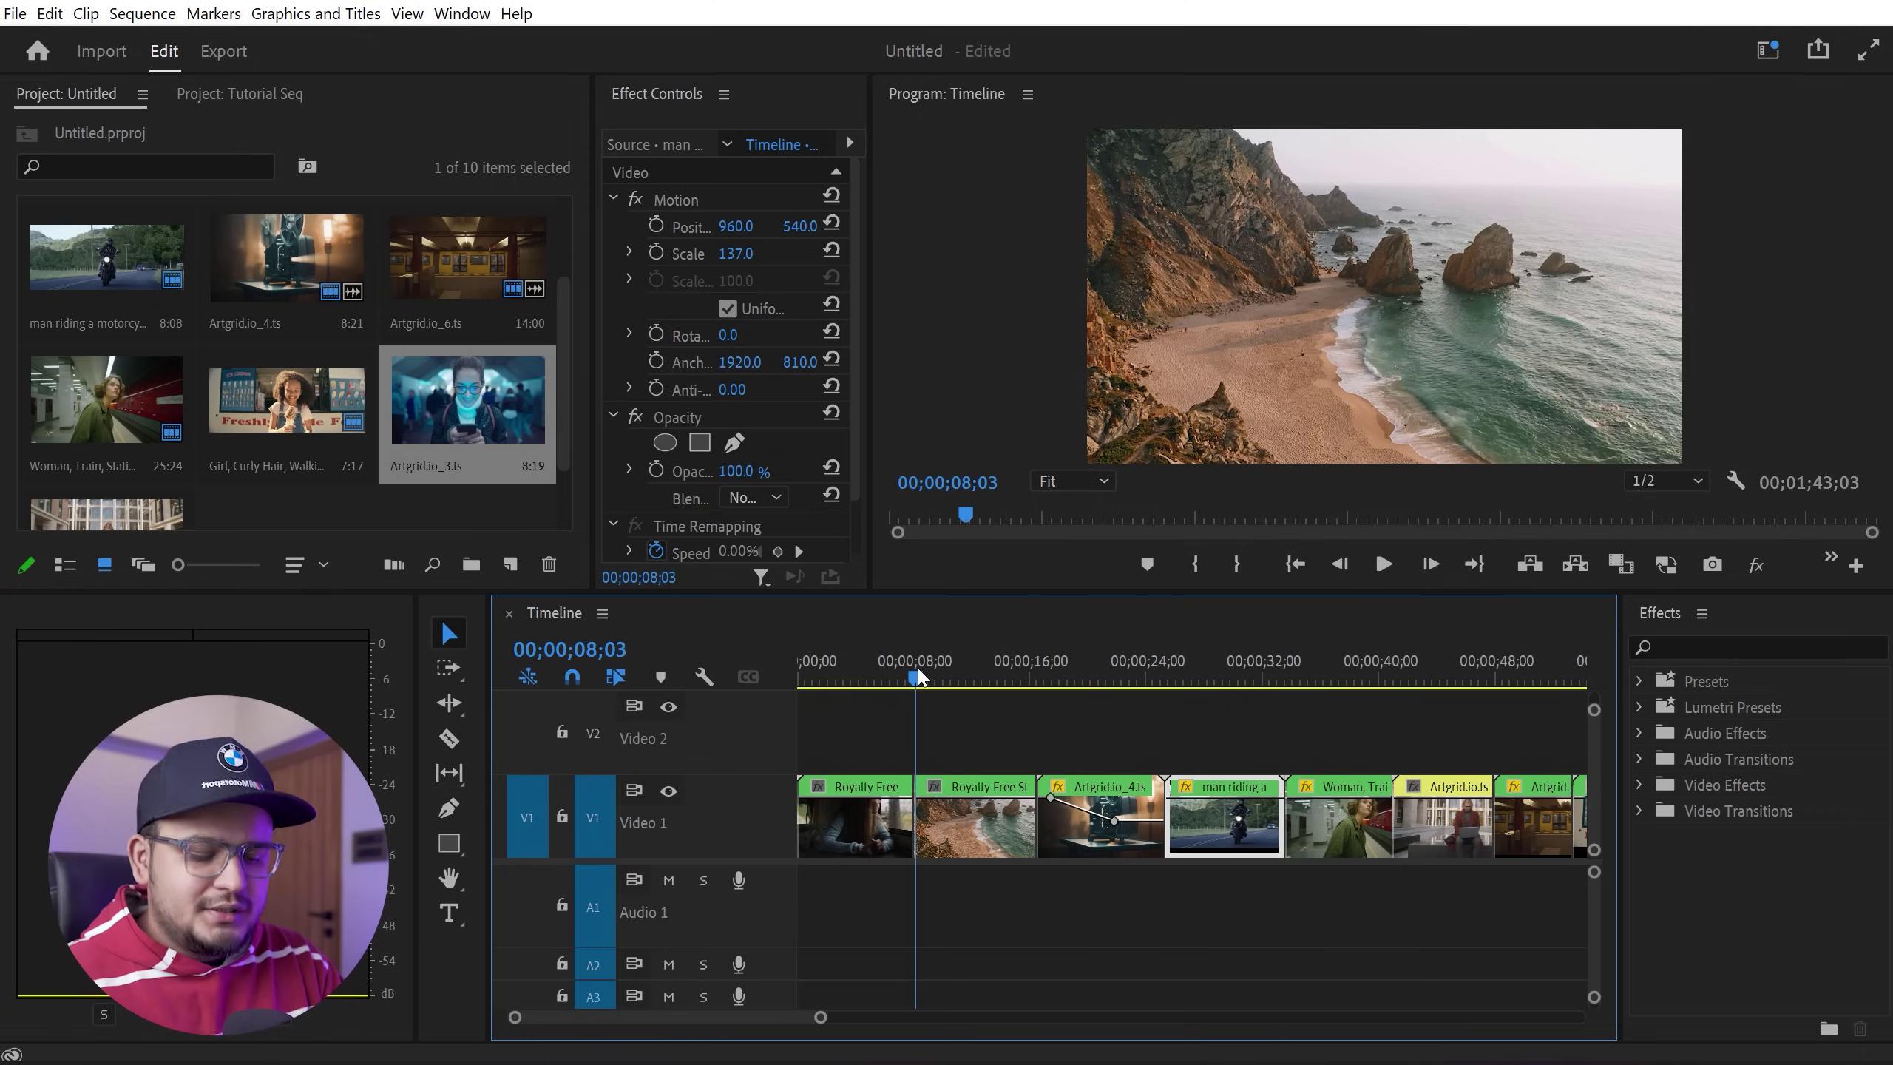
key(m)
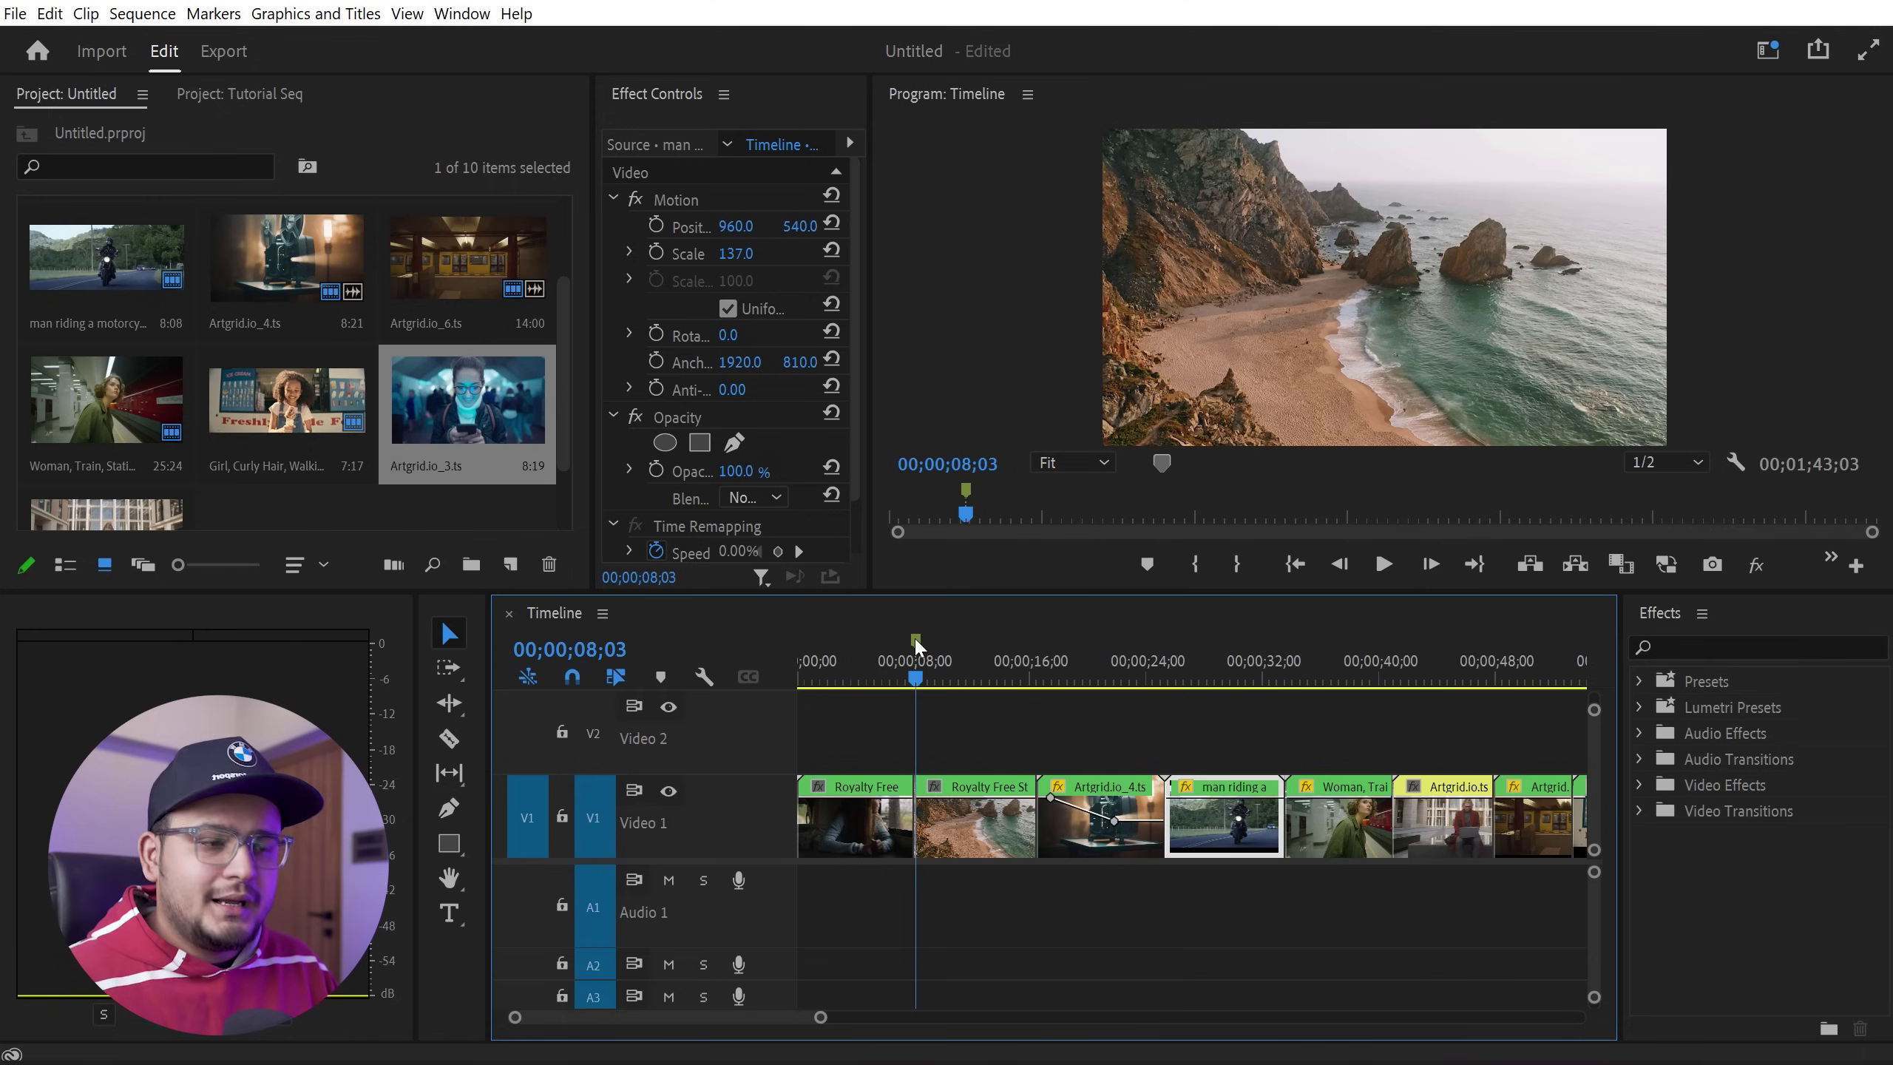
Stretch the marker back to 00;00;00;00 so it spans 00;00;08;04 over the first clip.
click(916, 643)
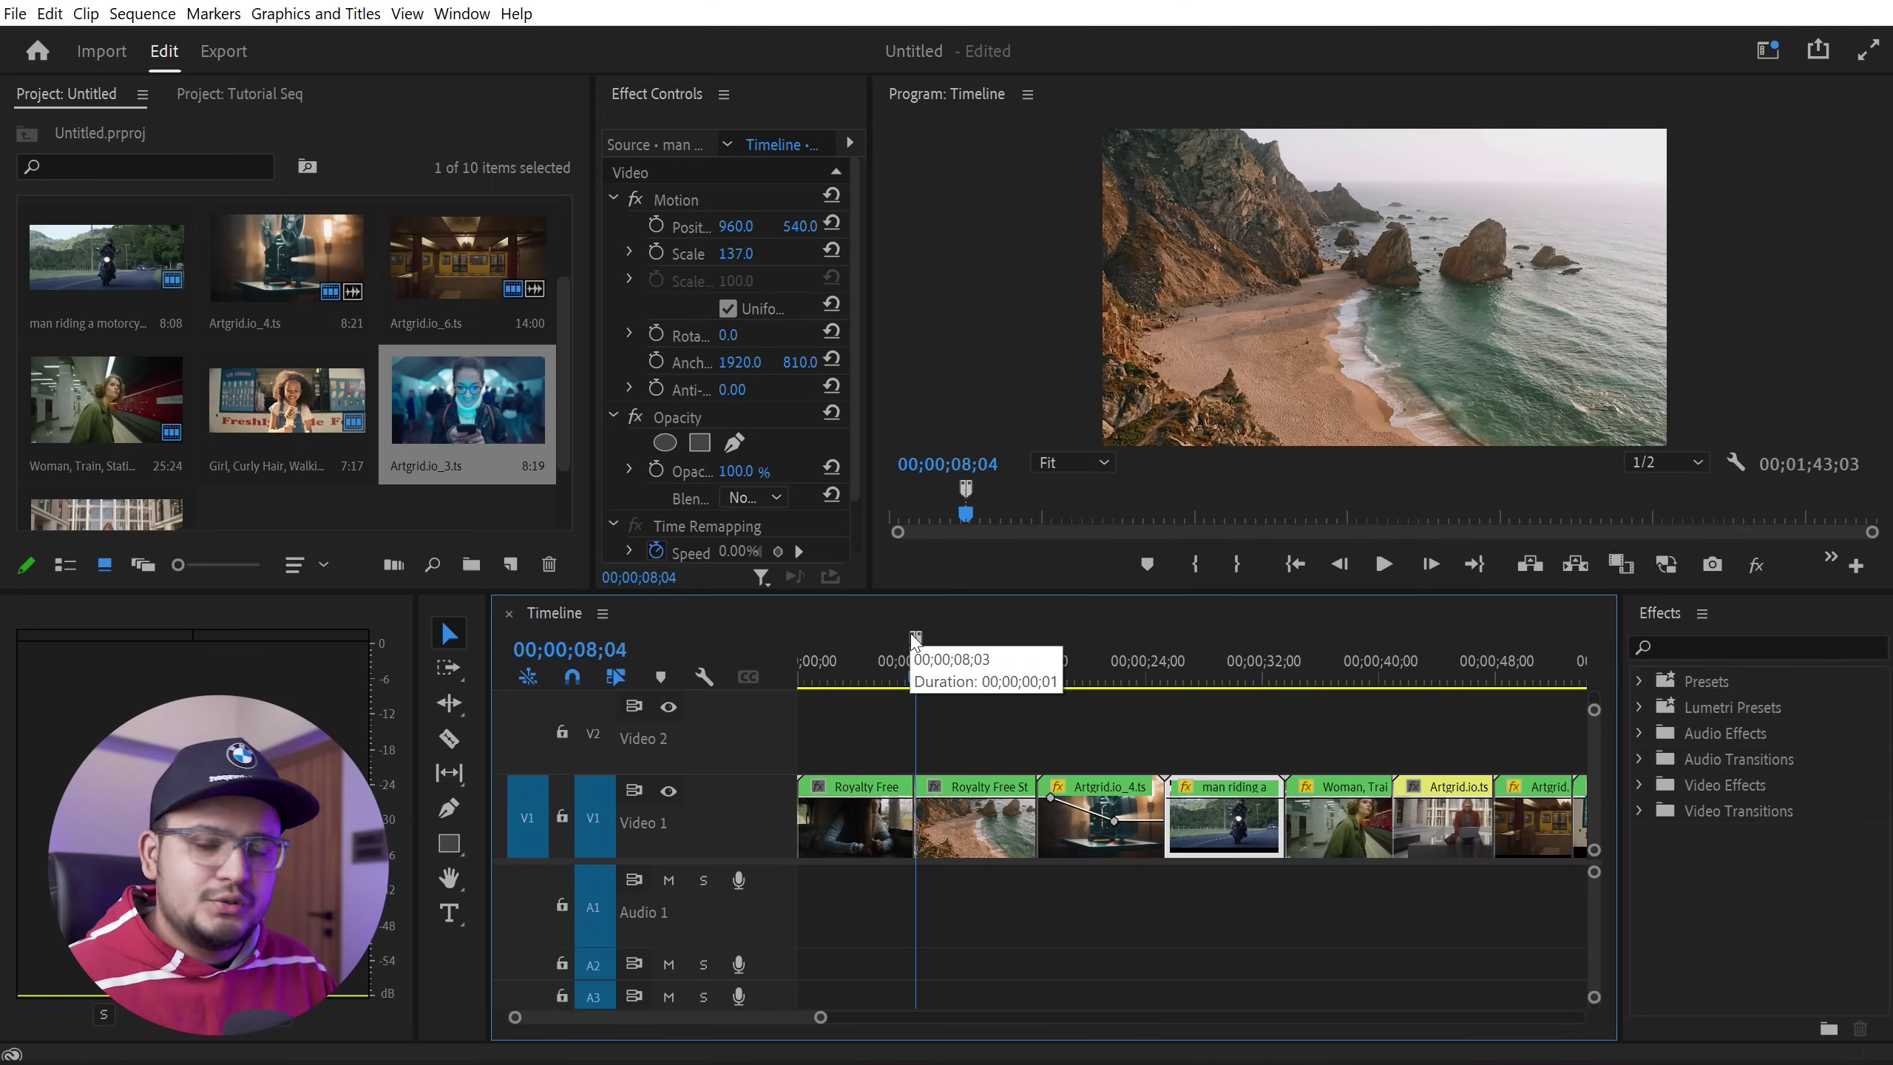
drag(917, 639, 793, 649)
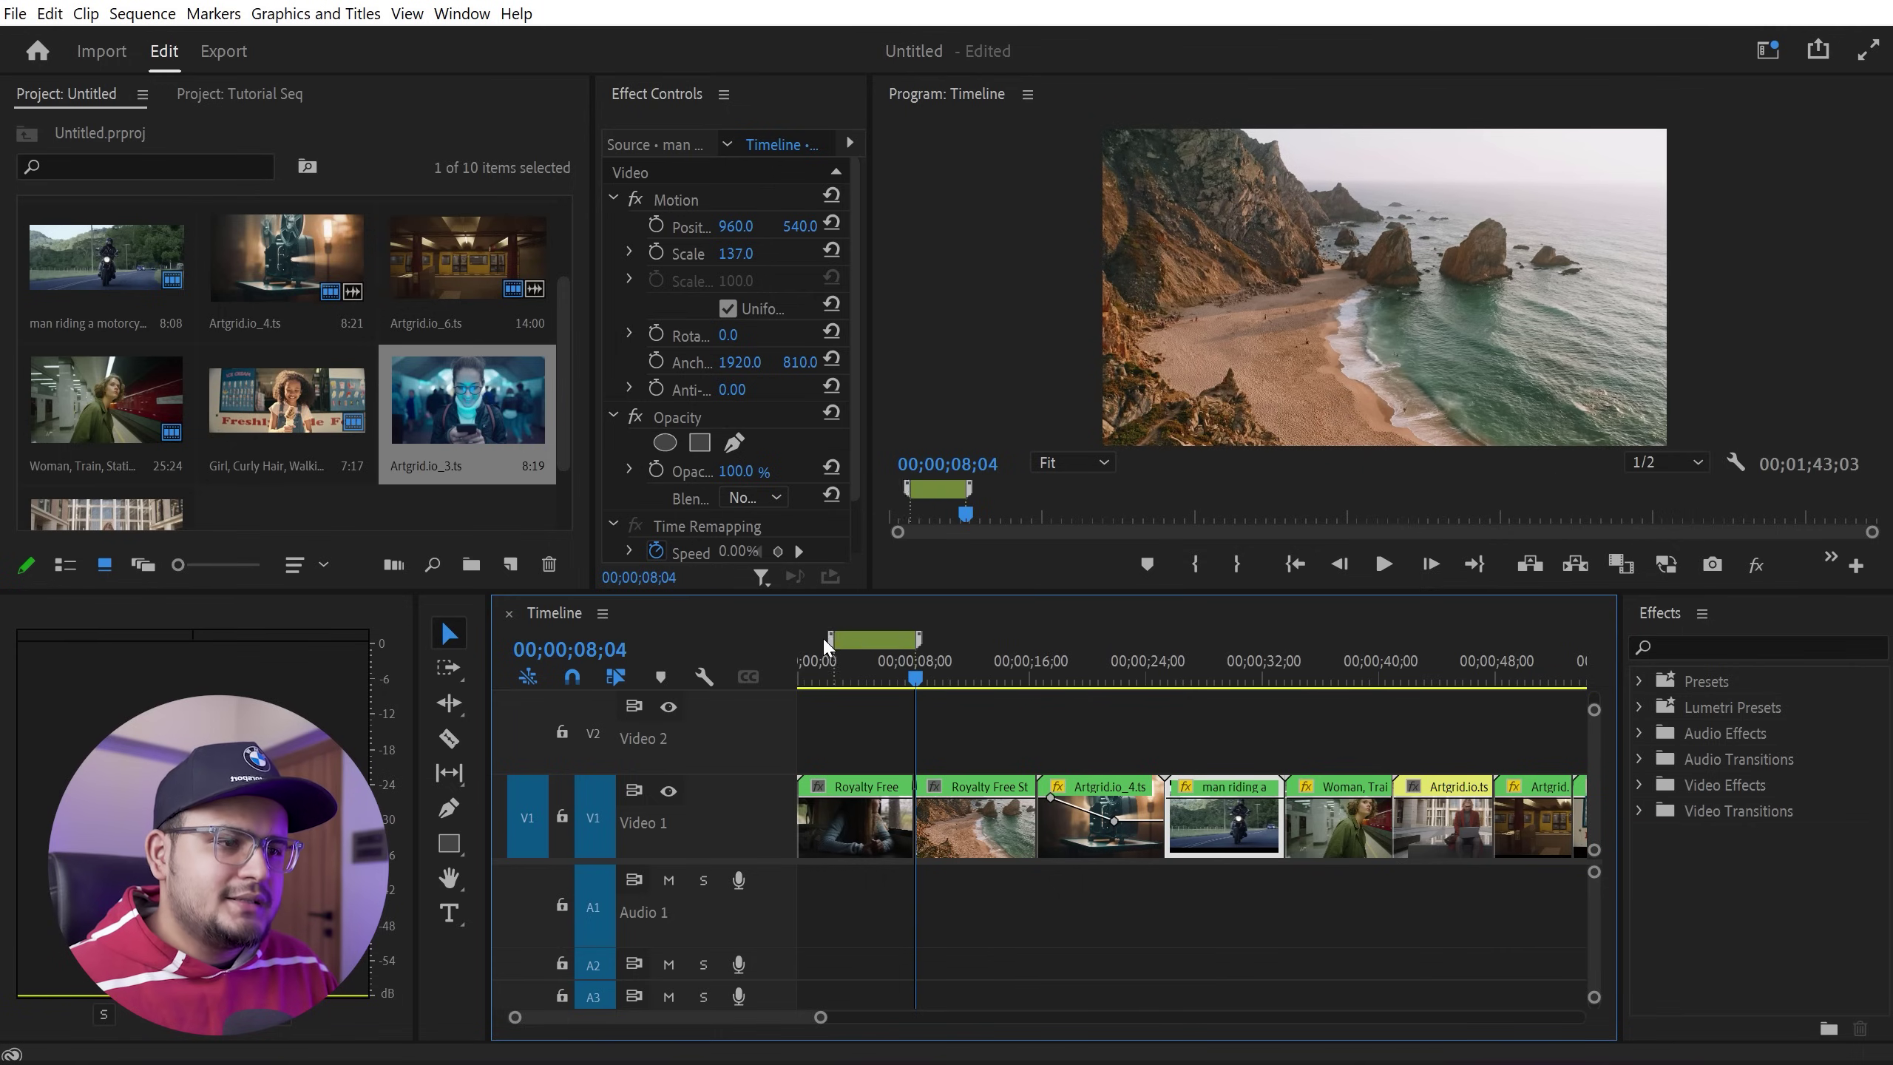
click(795, 660)
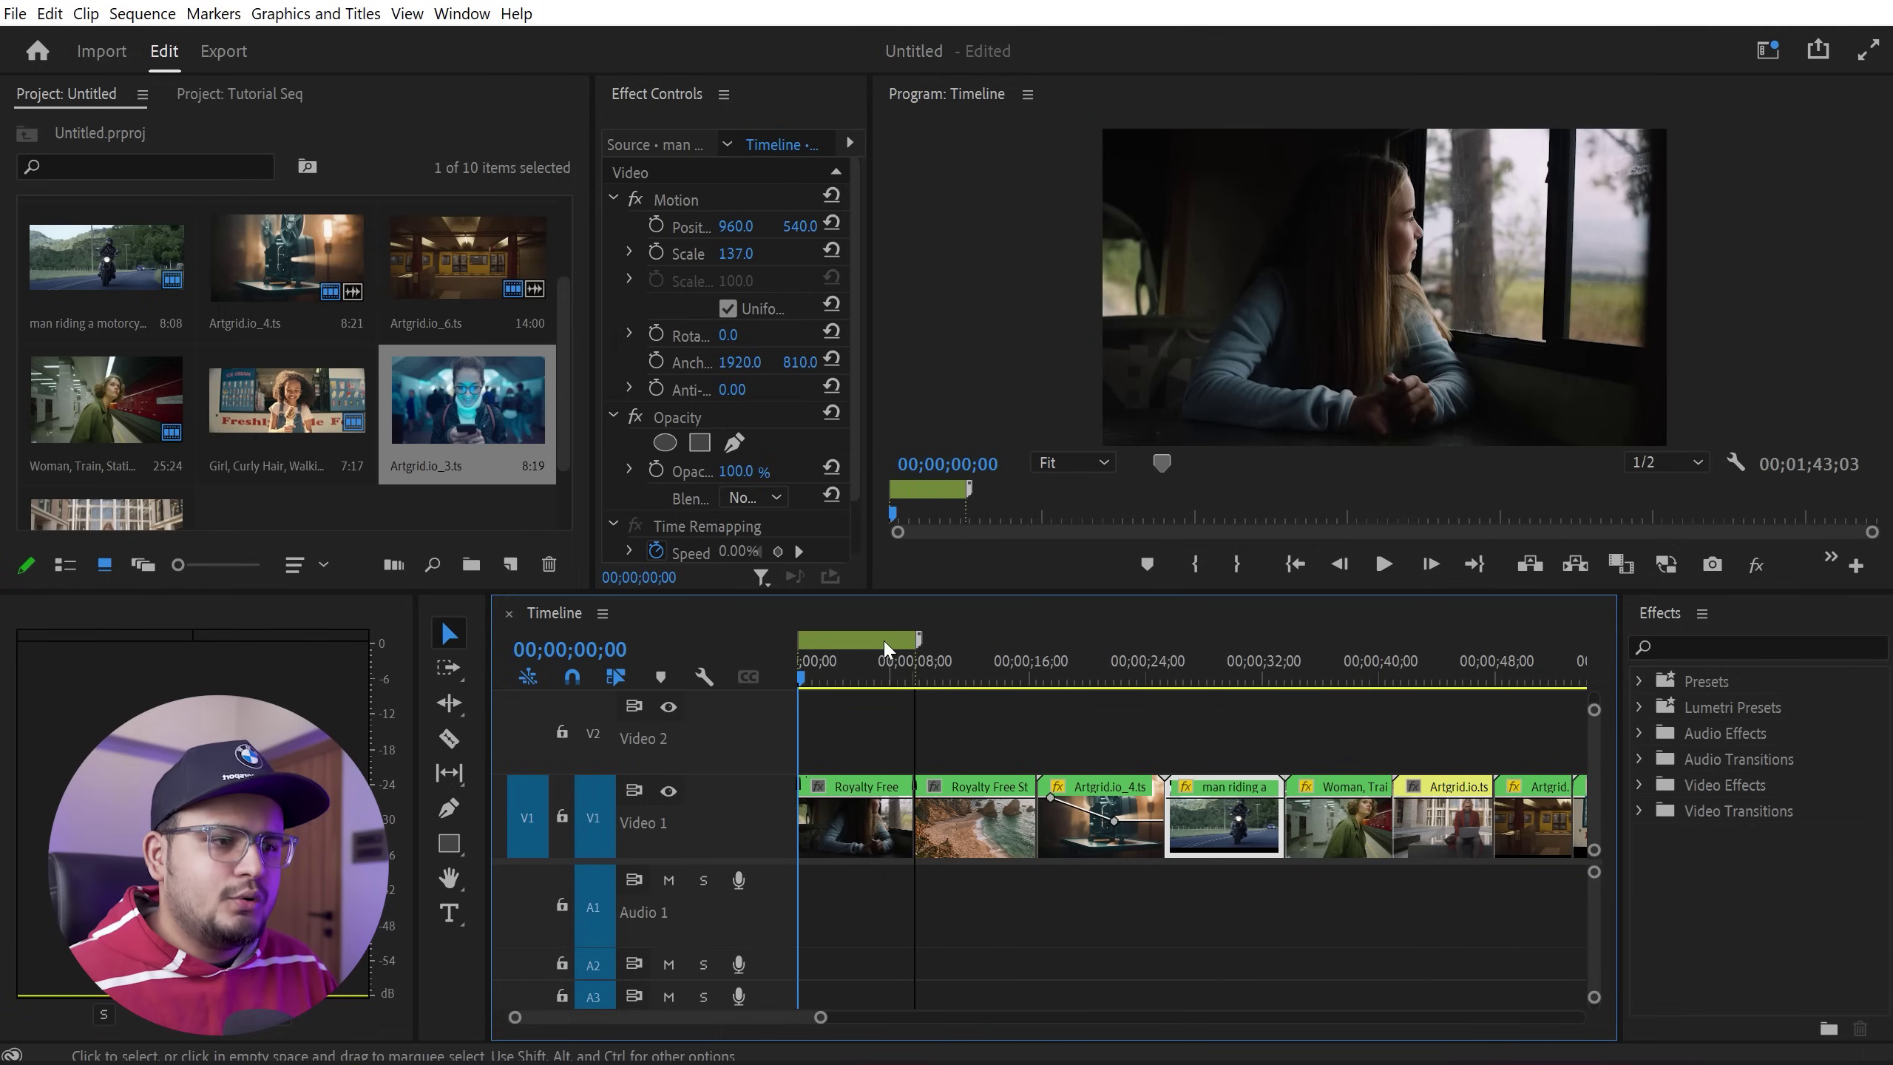
click(1010, 663)
mouse_move(854, 650)
right_click(855, 650)
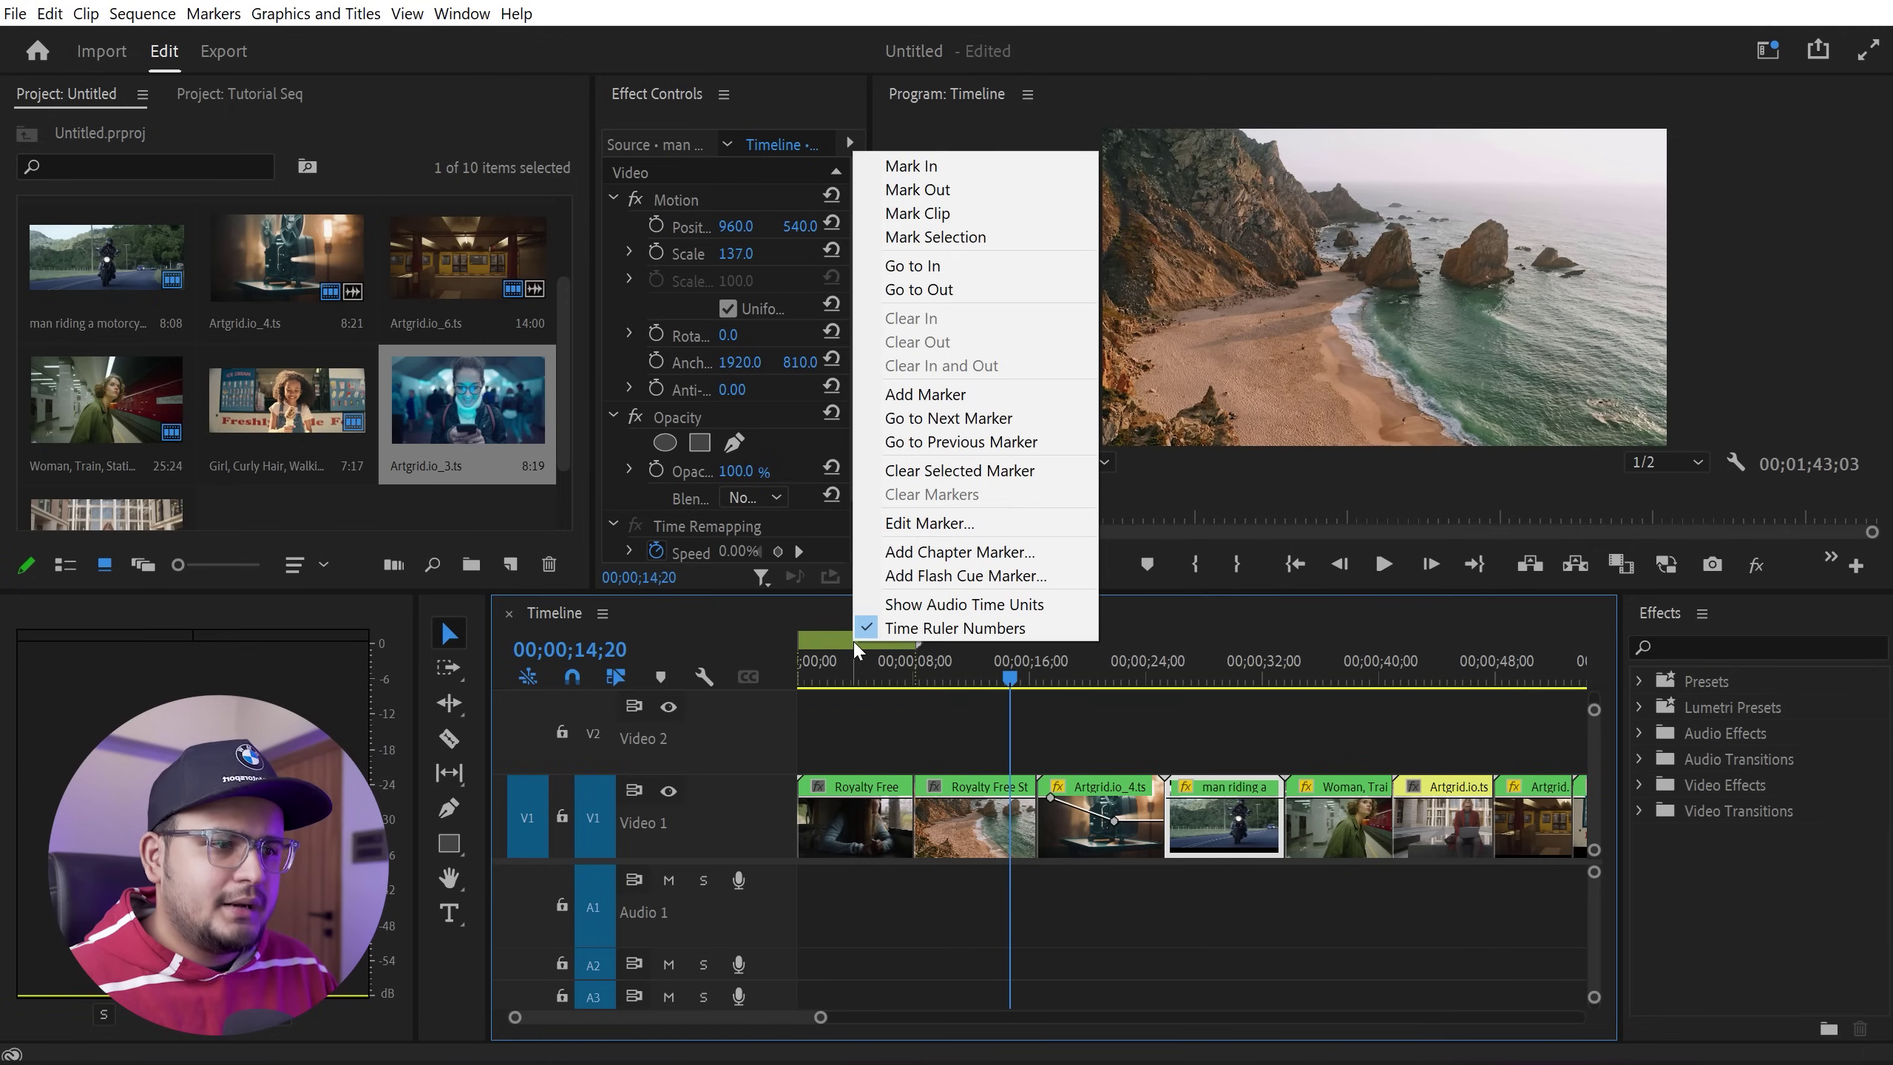
Make the sequence-start marker red, named Intro, with the comment 'Always My Intro'.
click(945, 523)
click(903, 401)
click(816, 110)
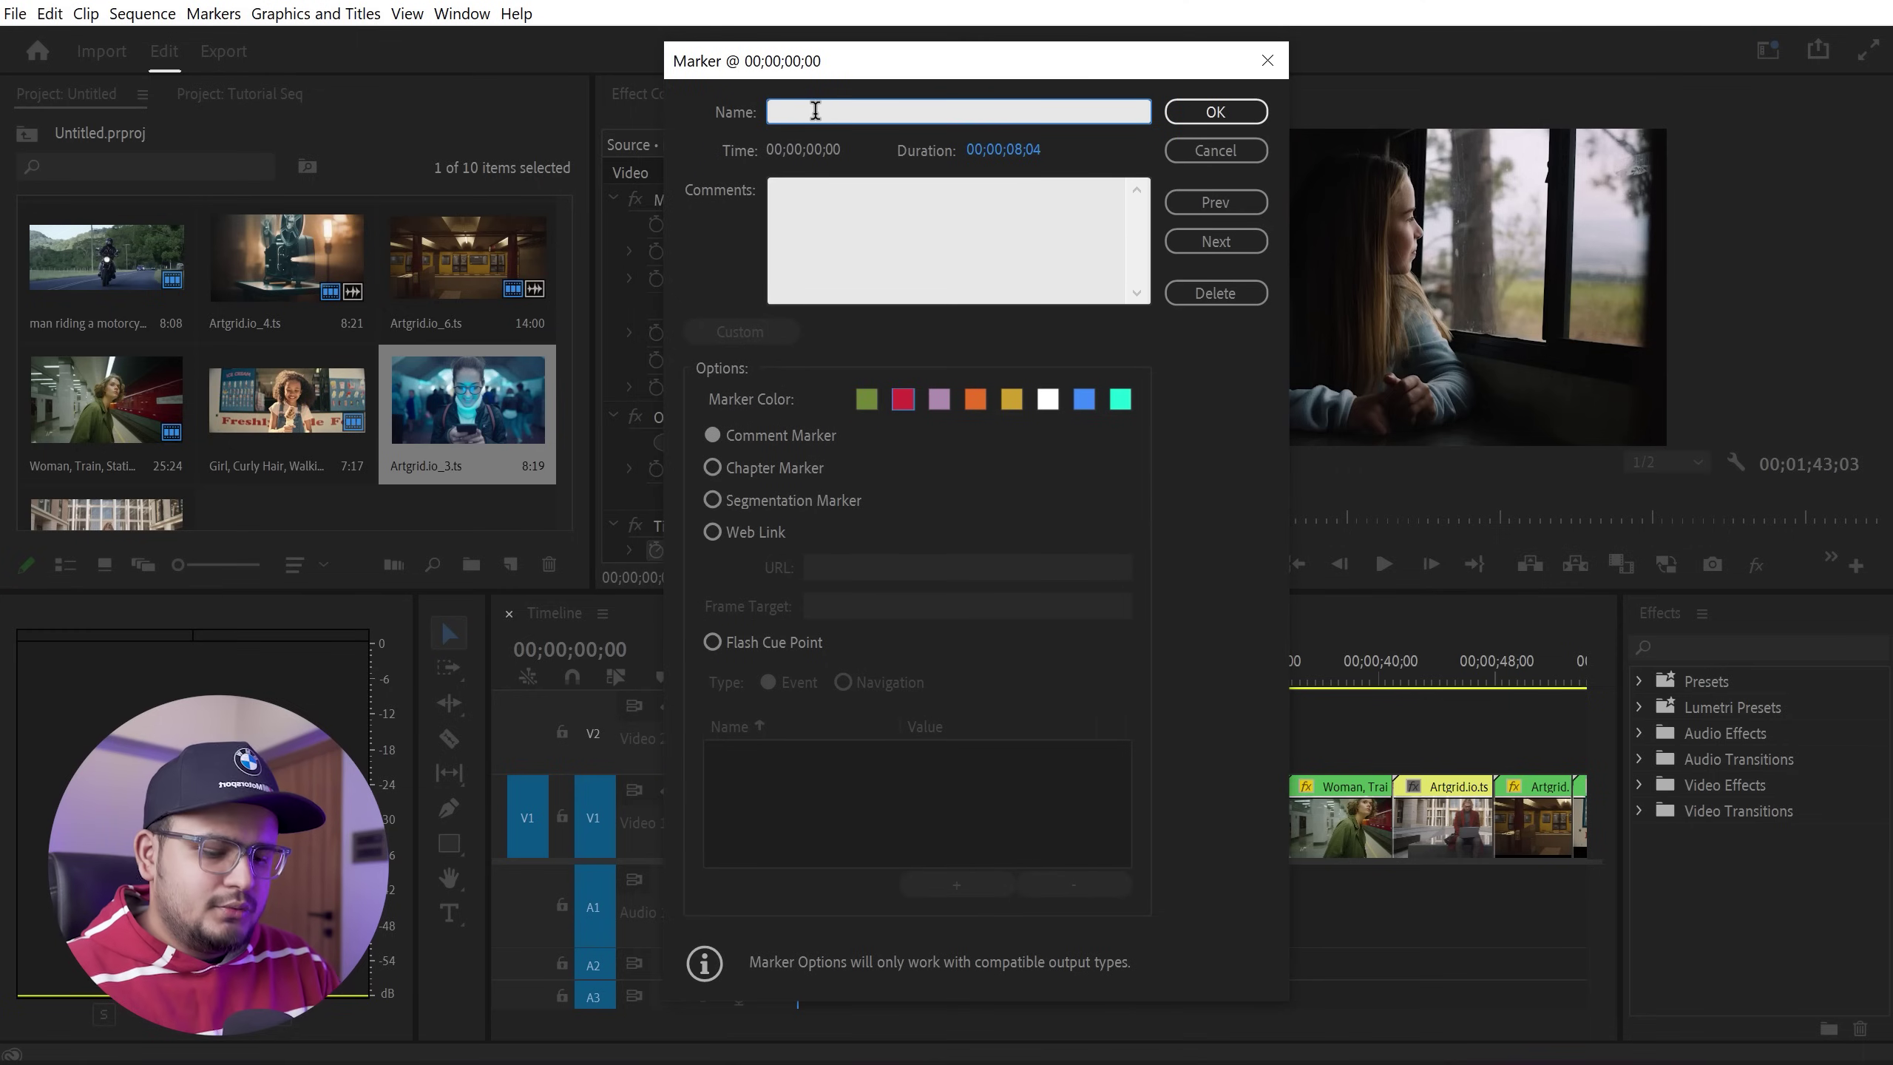
text(Intro)
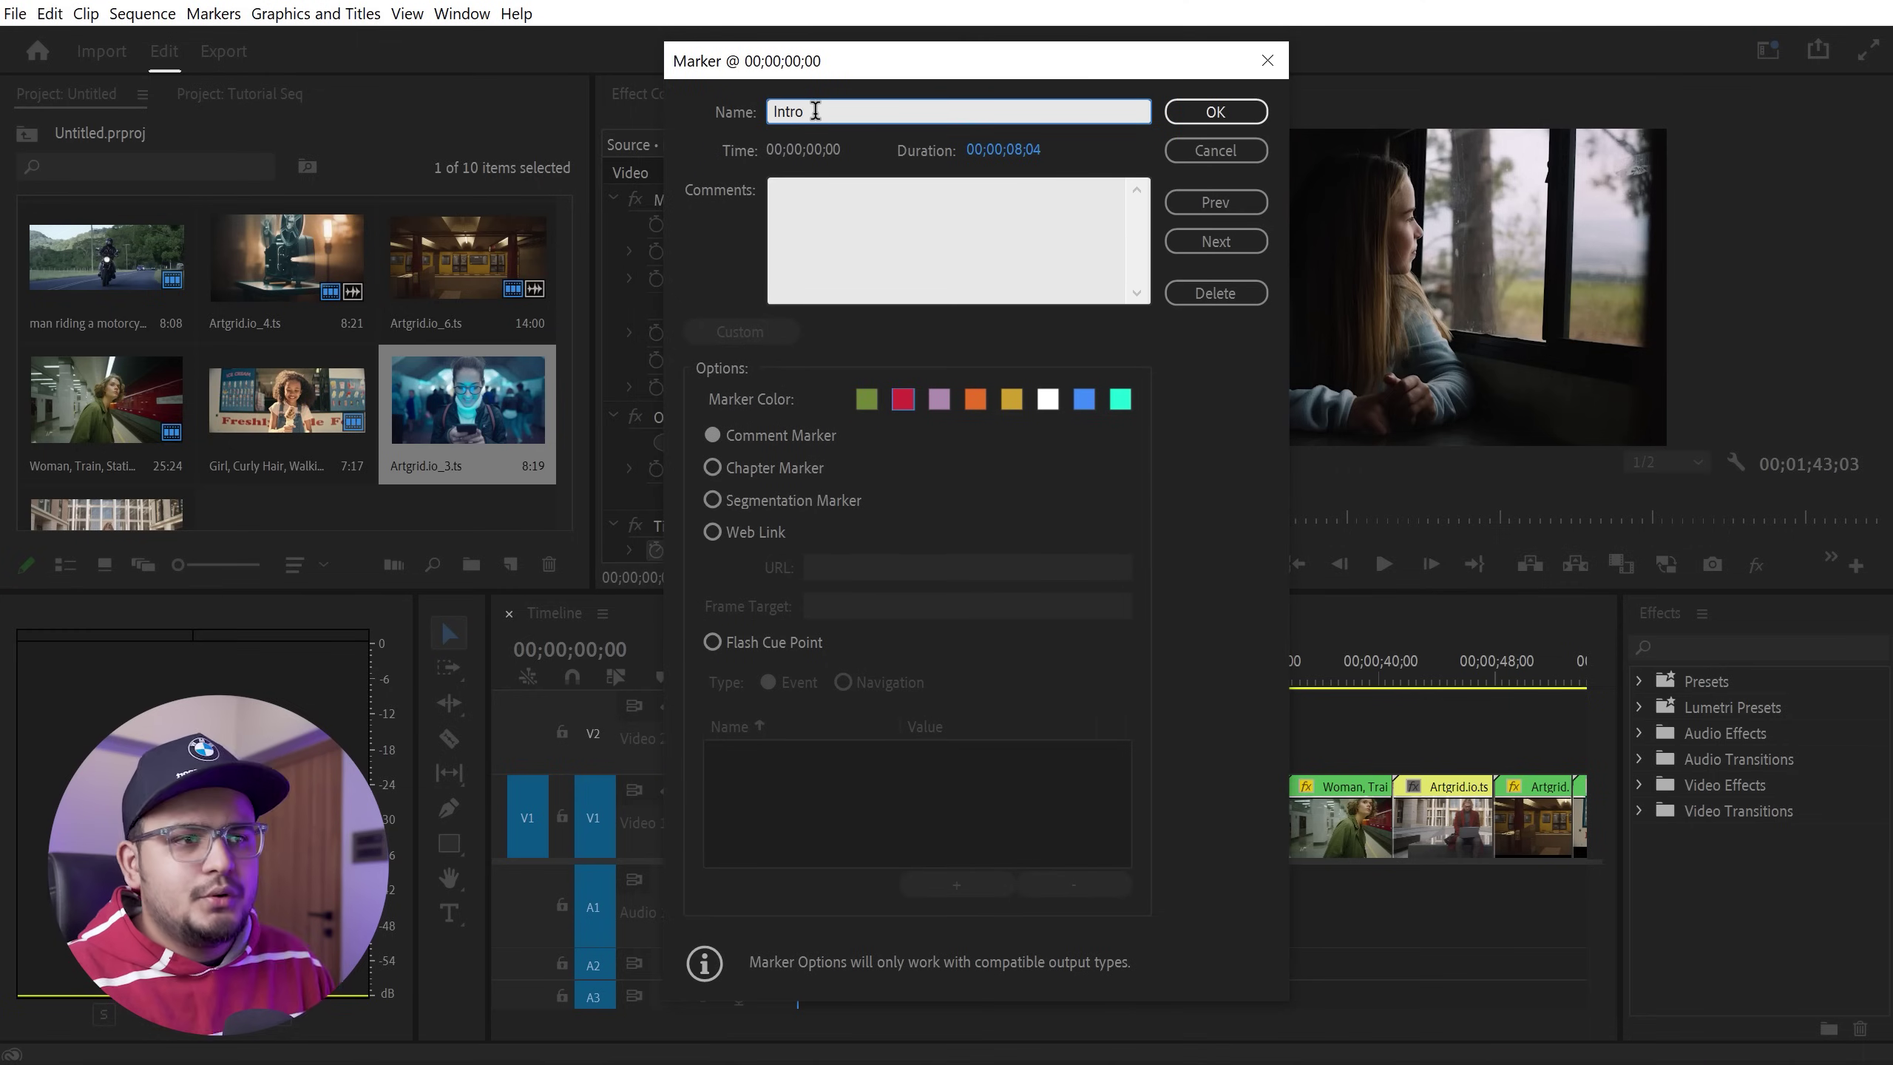
click(878, 203)
text(Alwayd My Intr)
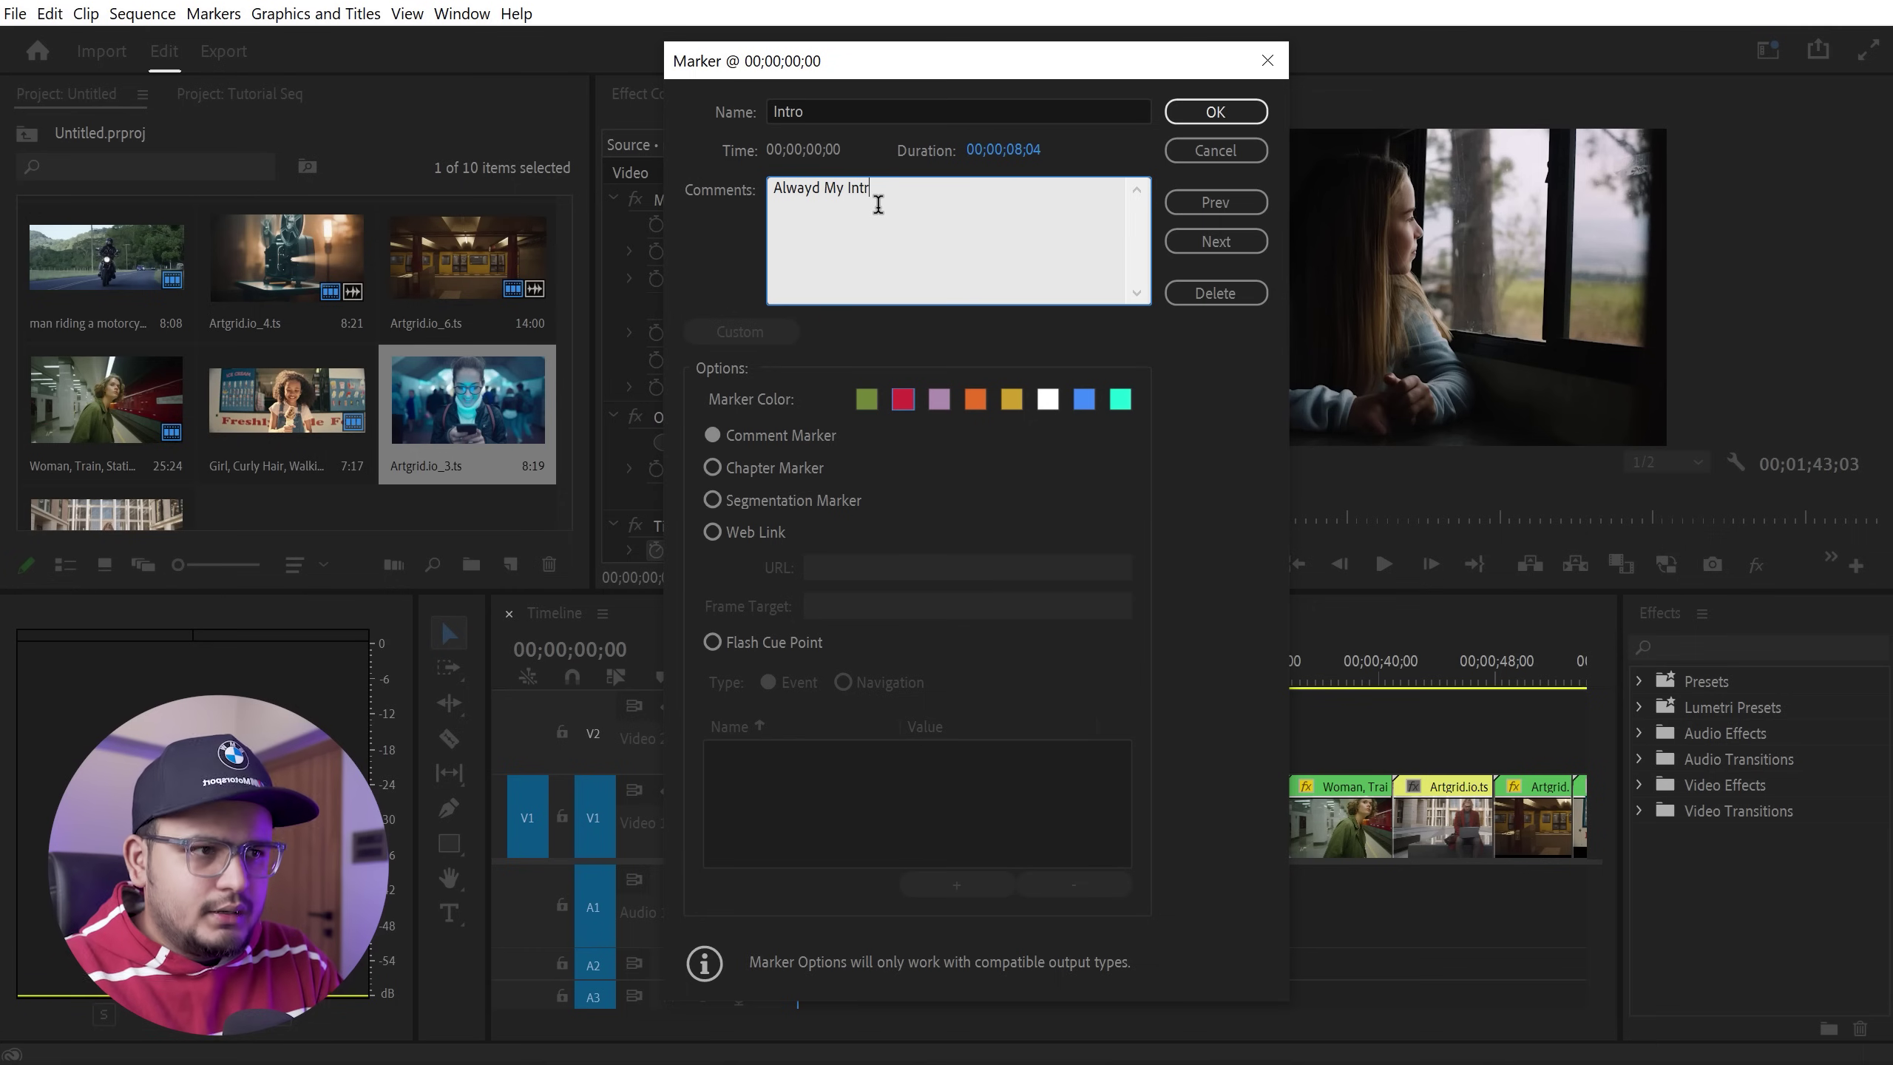
text(o)
click(819, 187)
key(BackSpace)
text(s)
click(1215, 112)
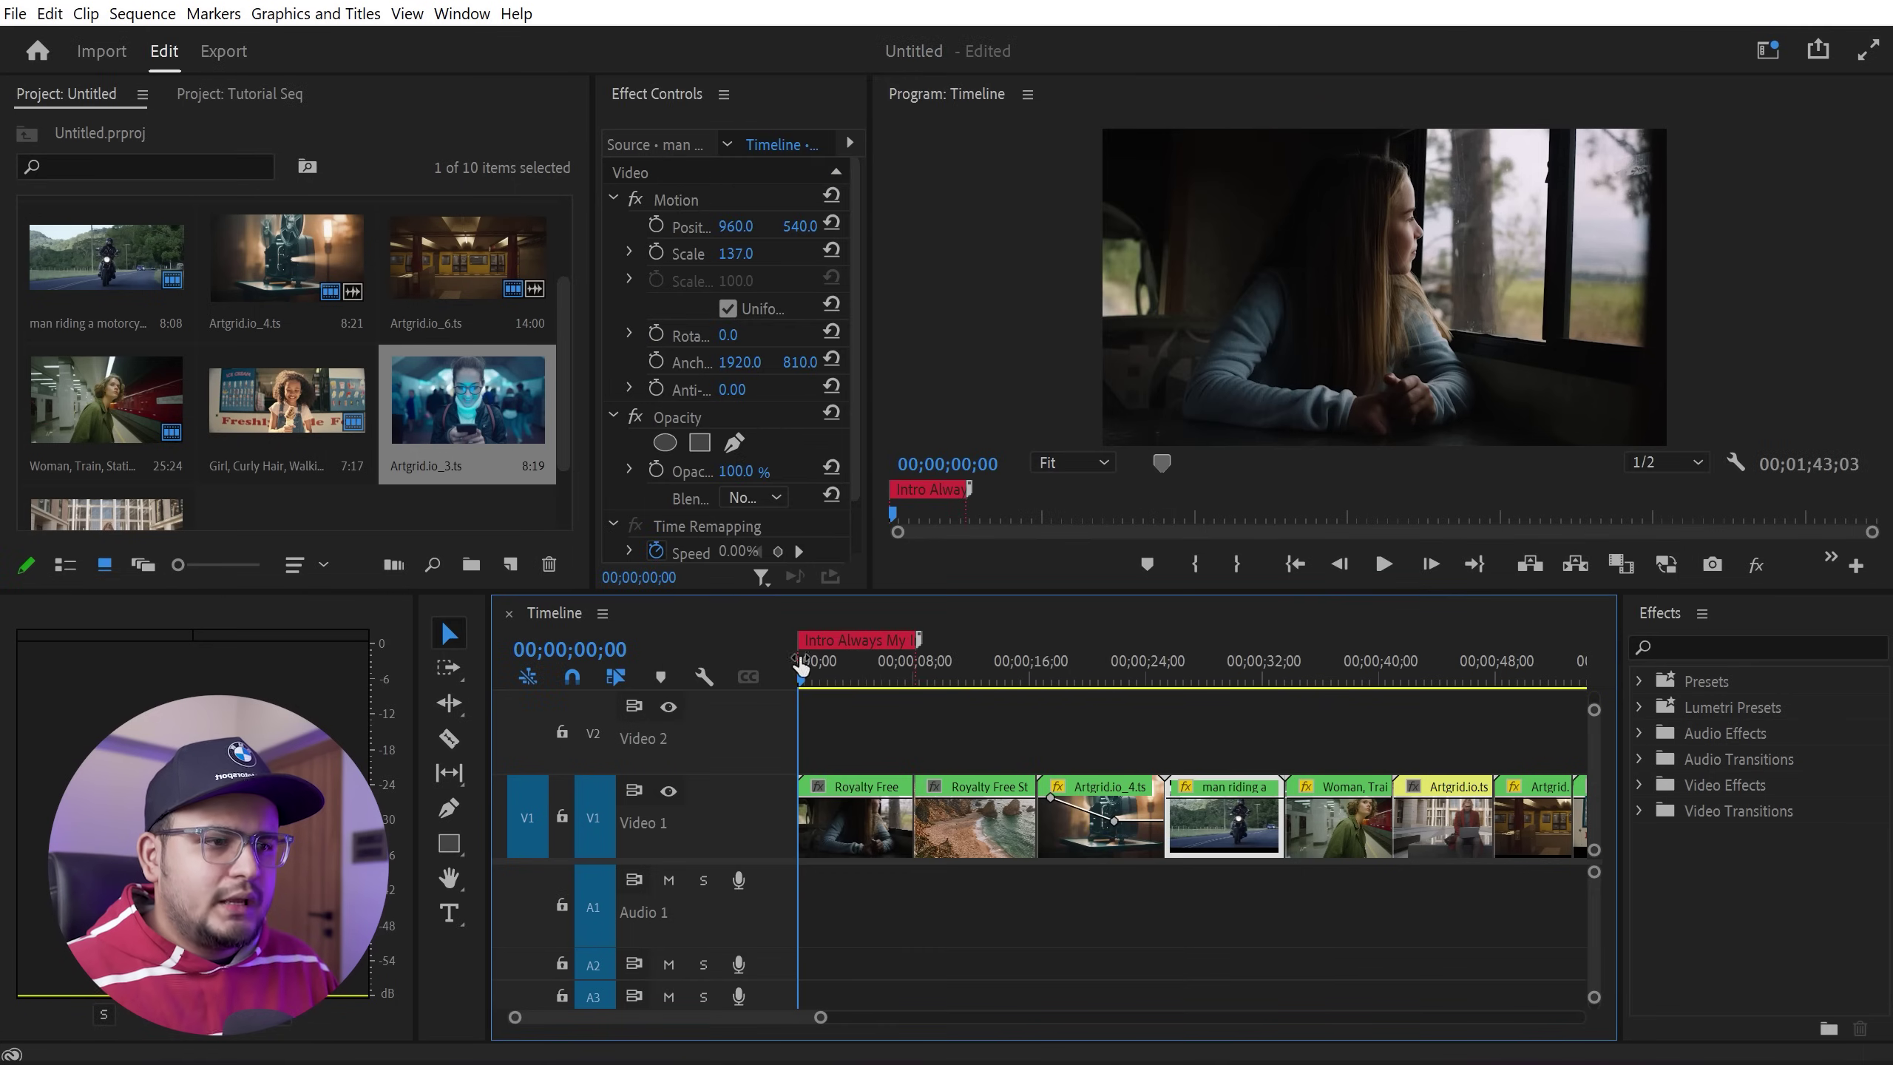
Extend the Intro marker to about 16 seconds and add a green marker spanning 00;00;19;25 to about 00;00;43;07.
drag(918, 643, 1040, 645)
click(1037, 668)
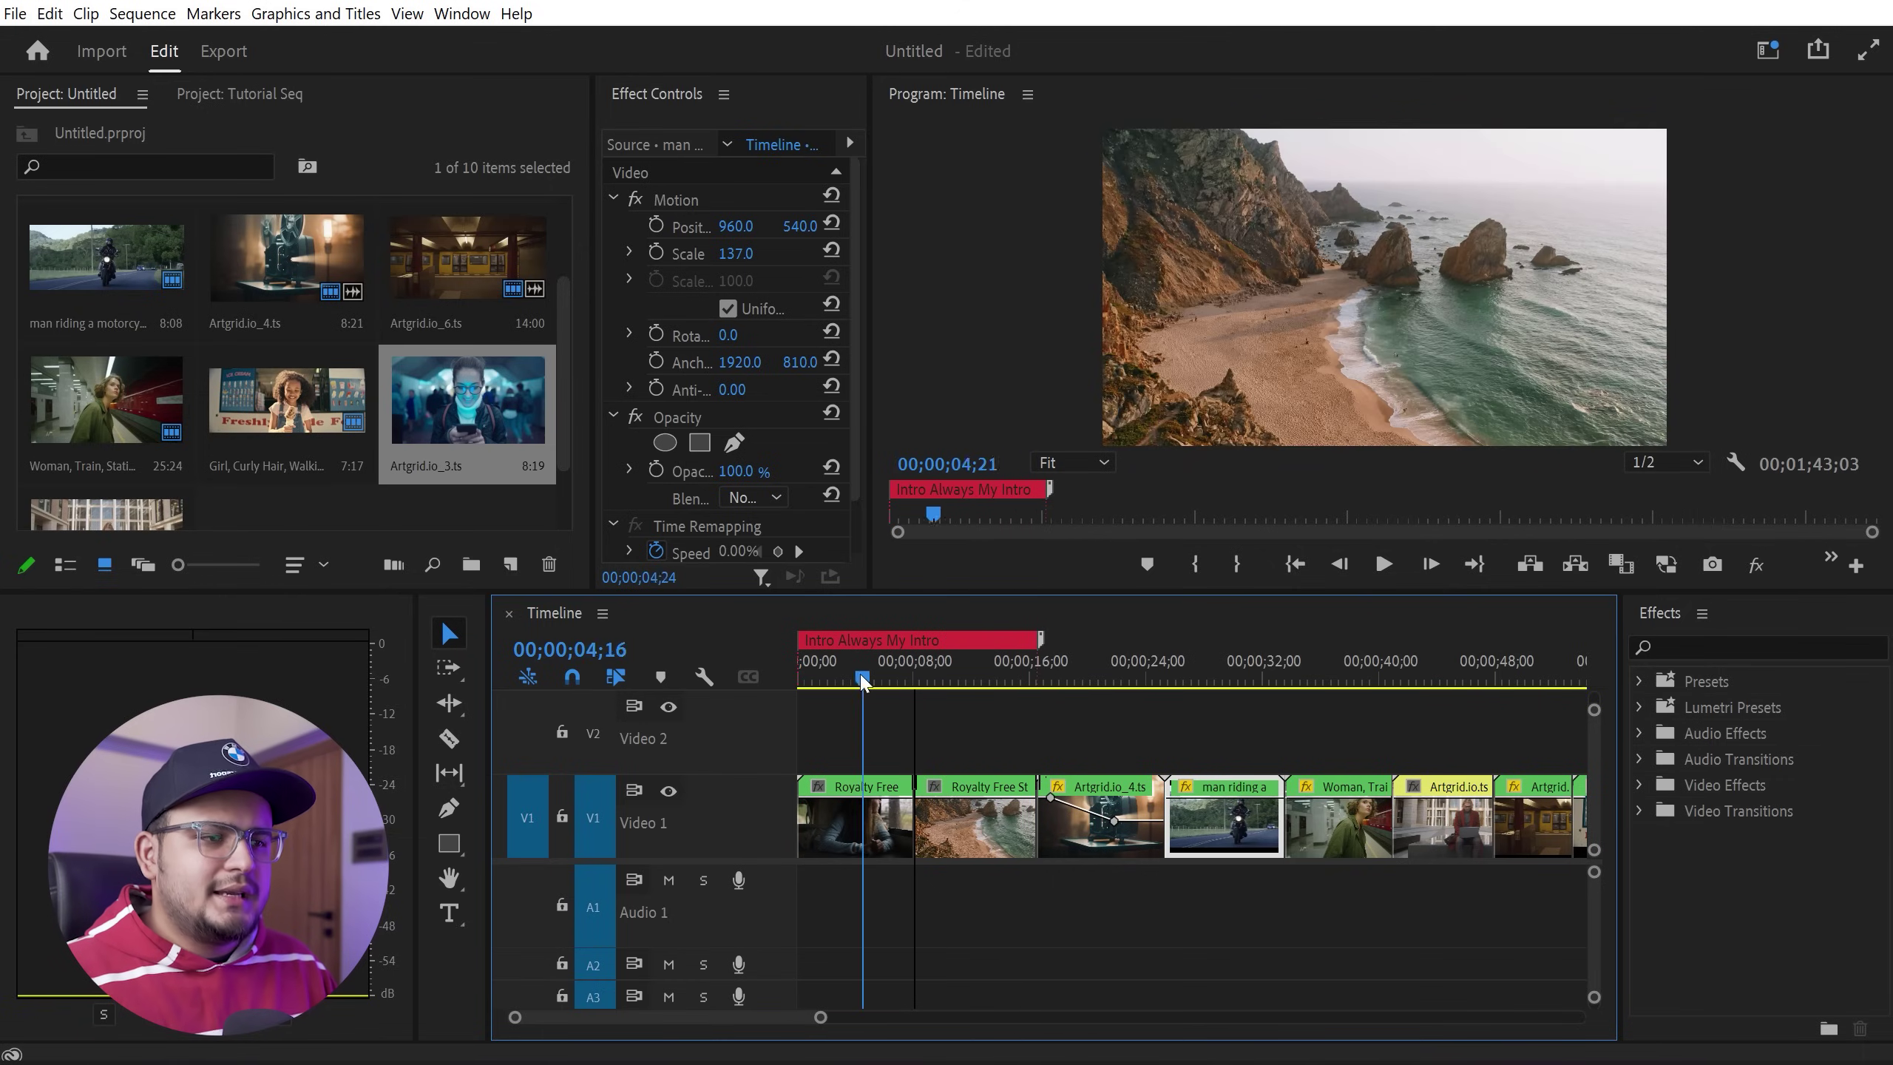
drag(961, 675, 1085, 675)
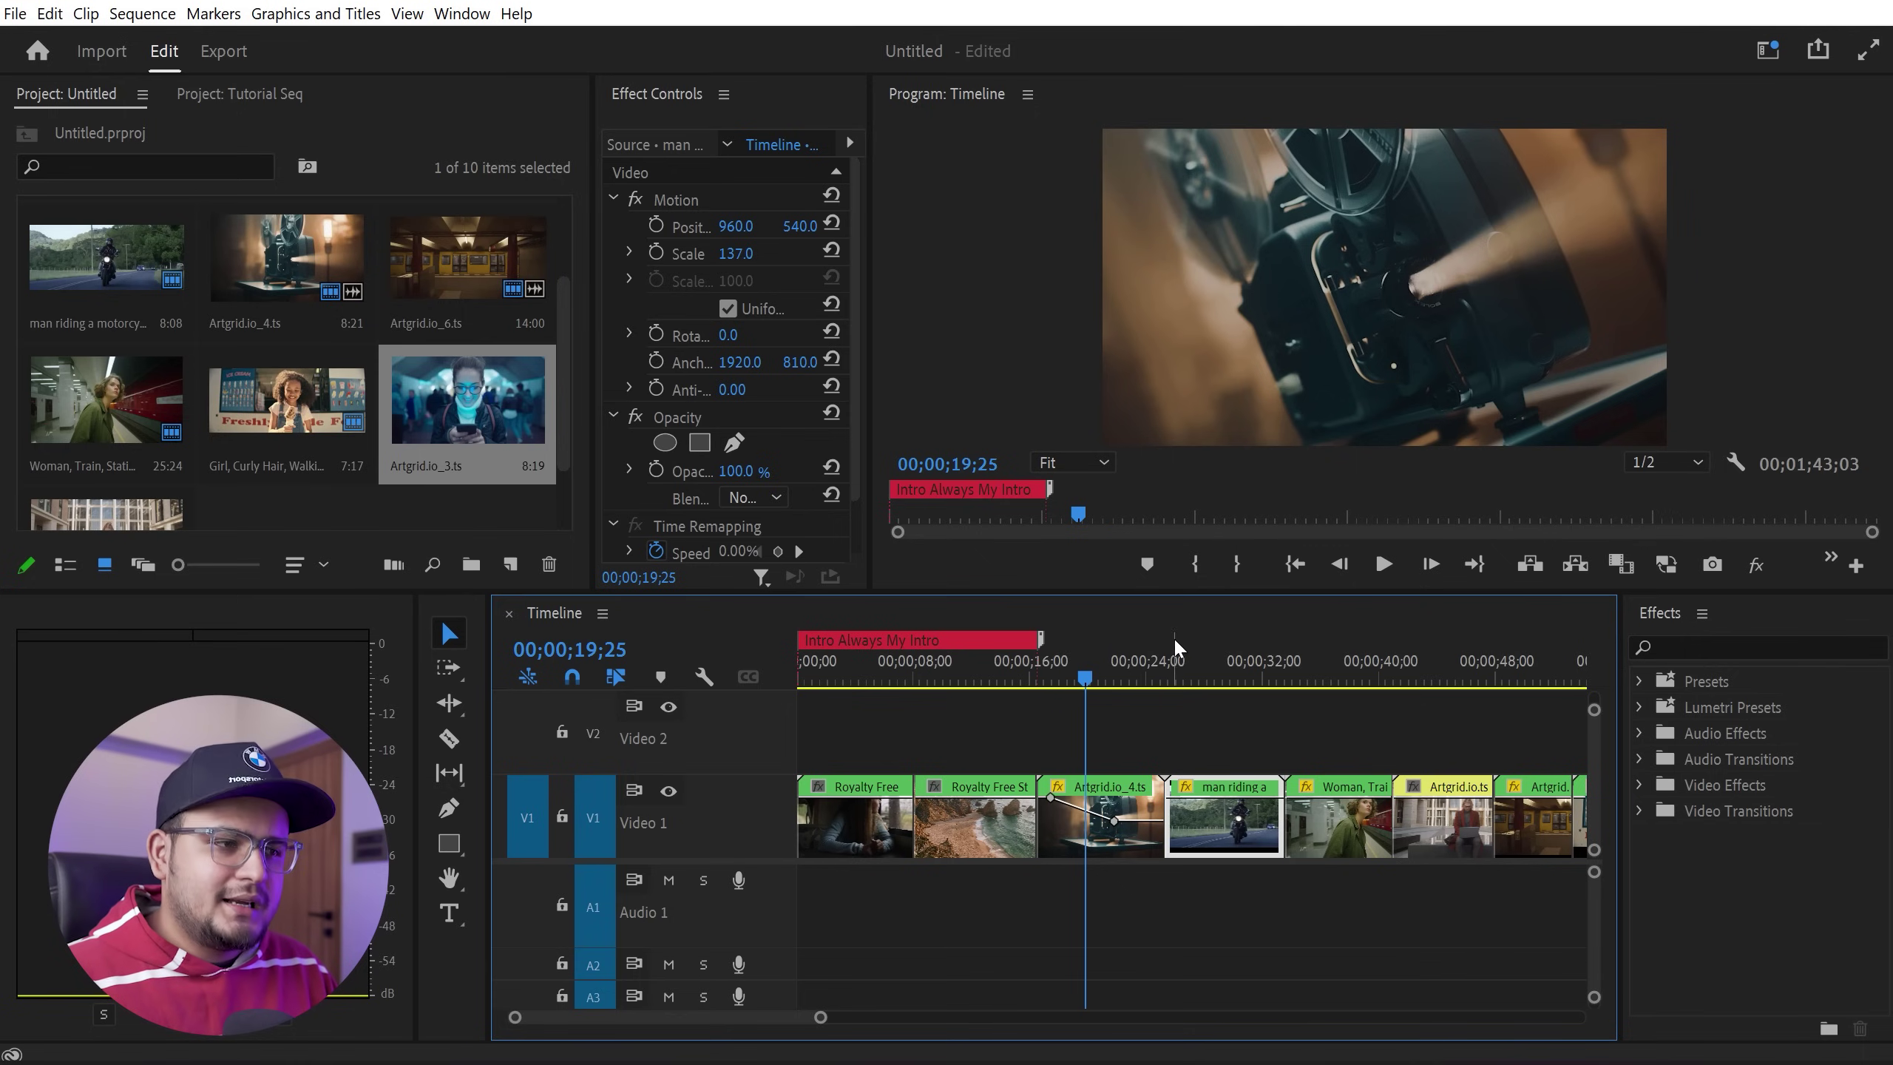
key(m)
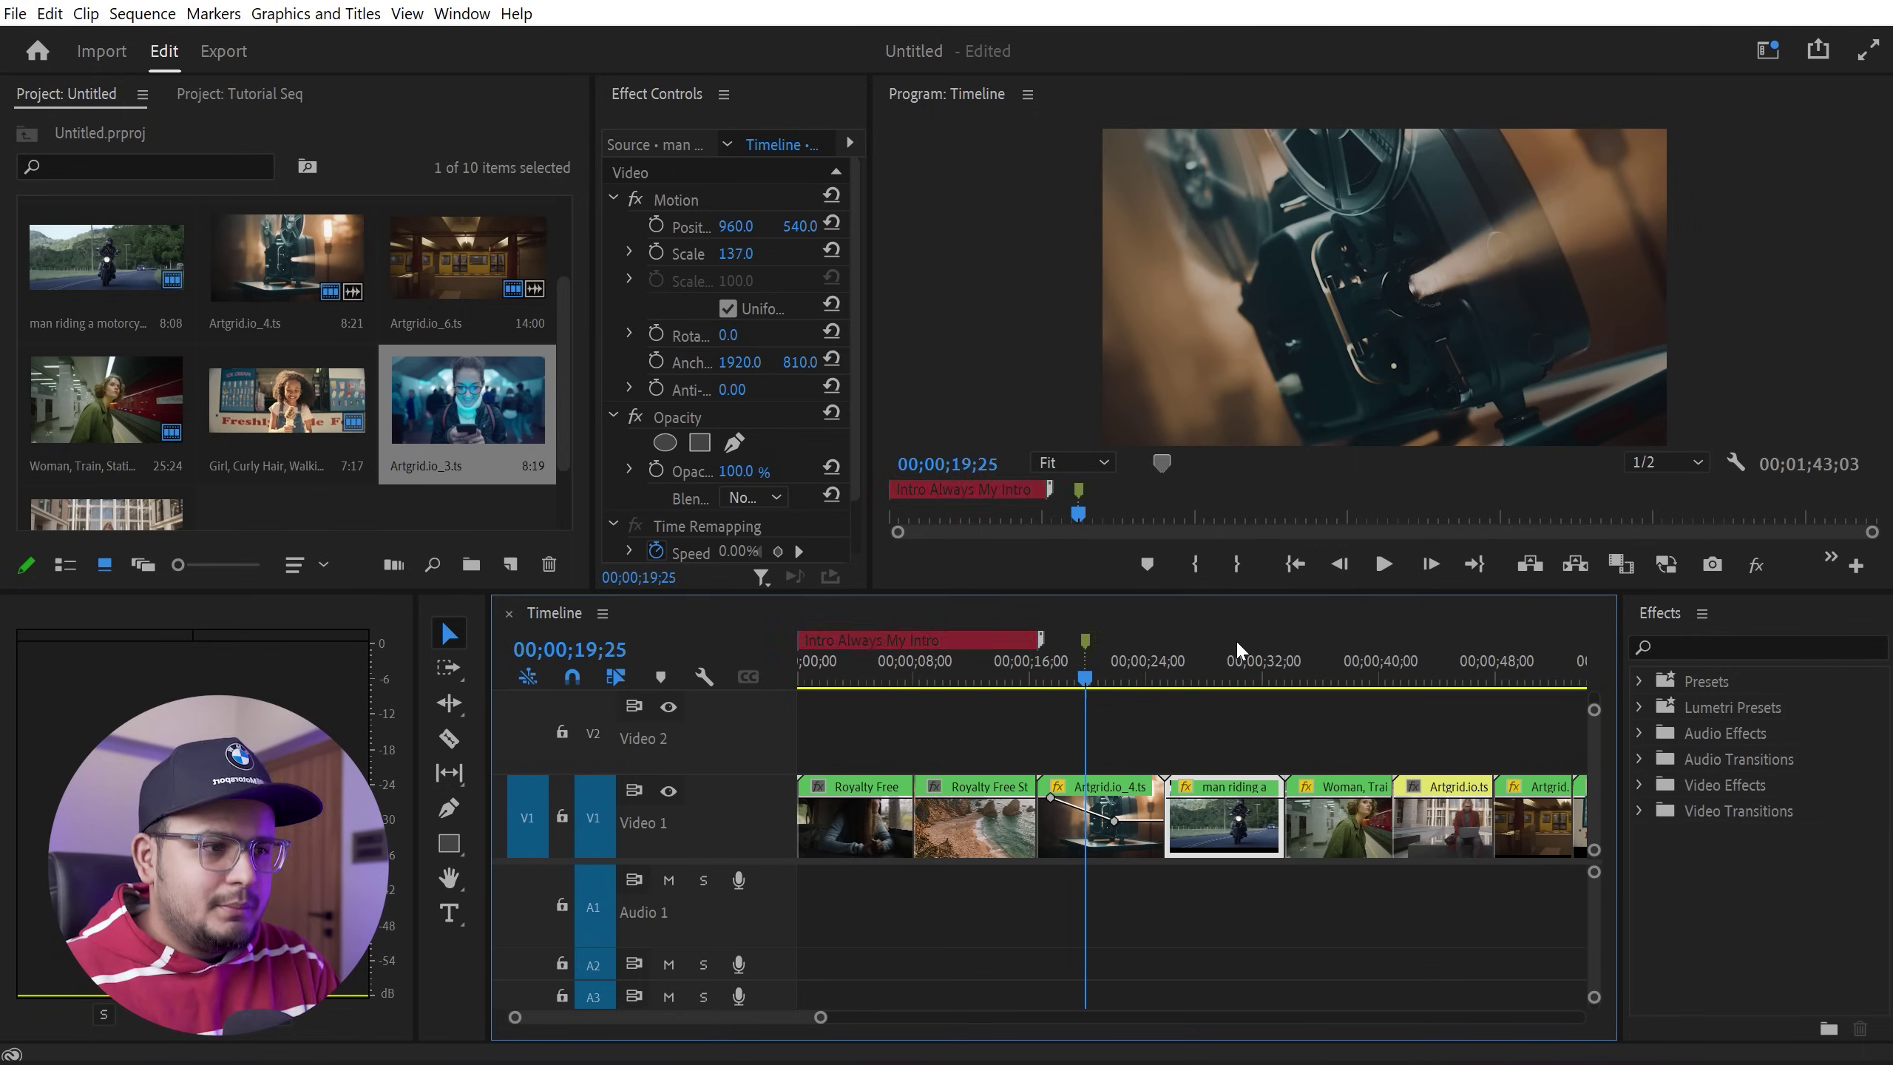
click(1087, 642)
drag(1093, 645, 1425, 646)
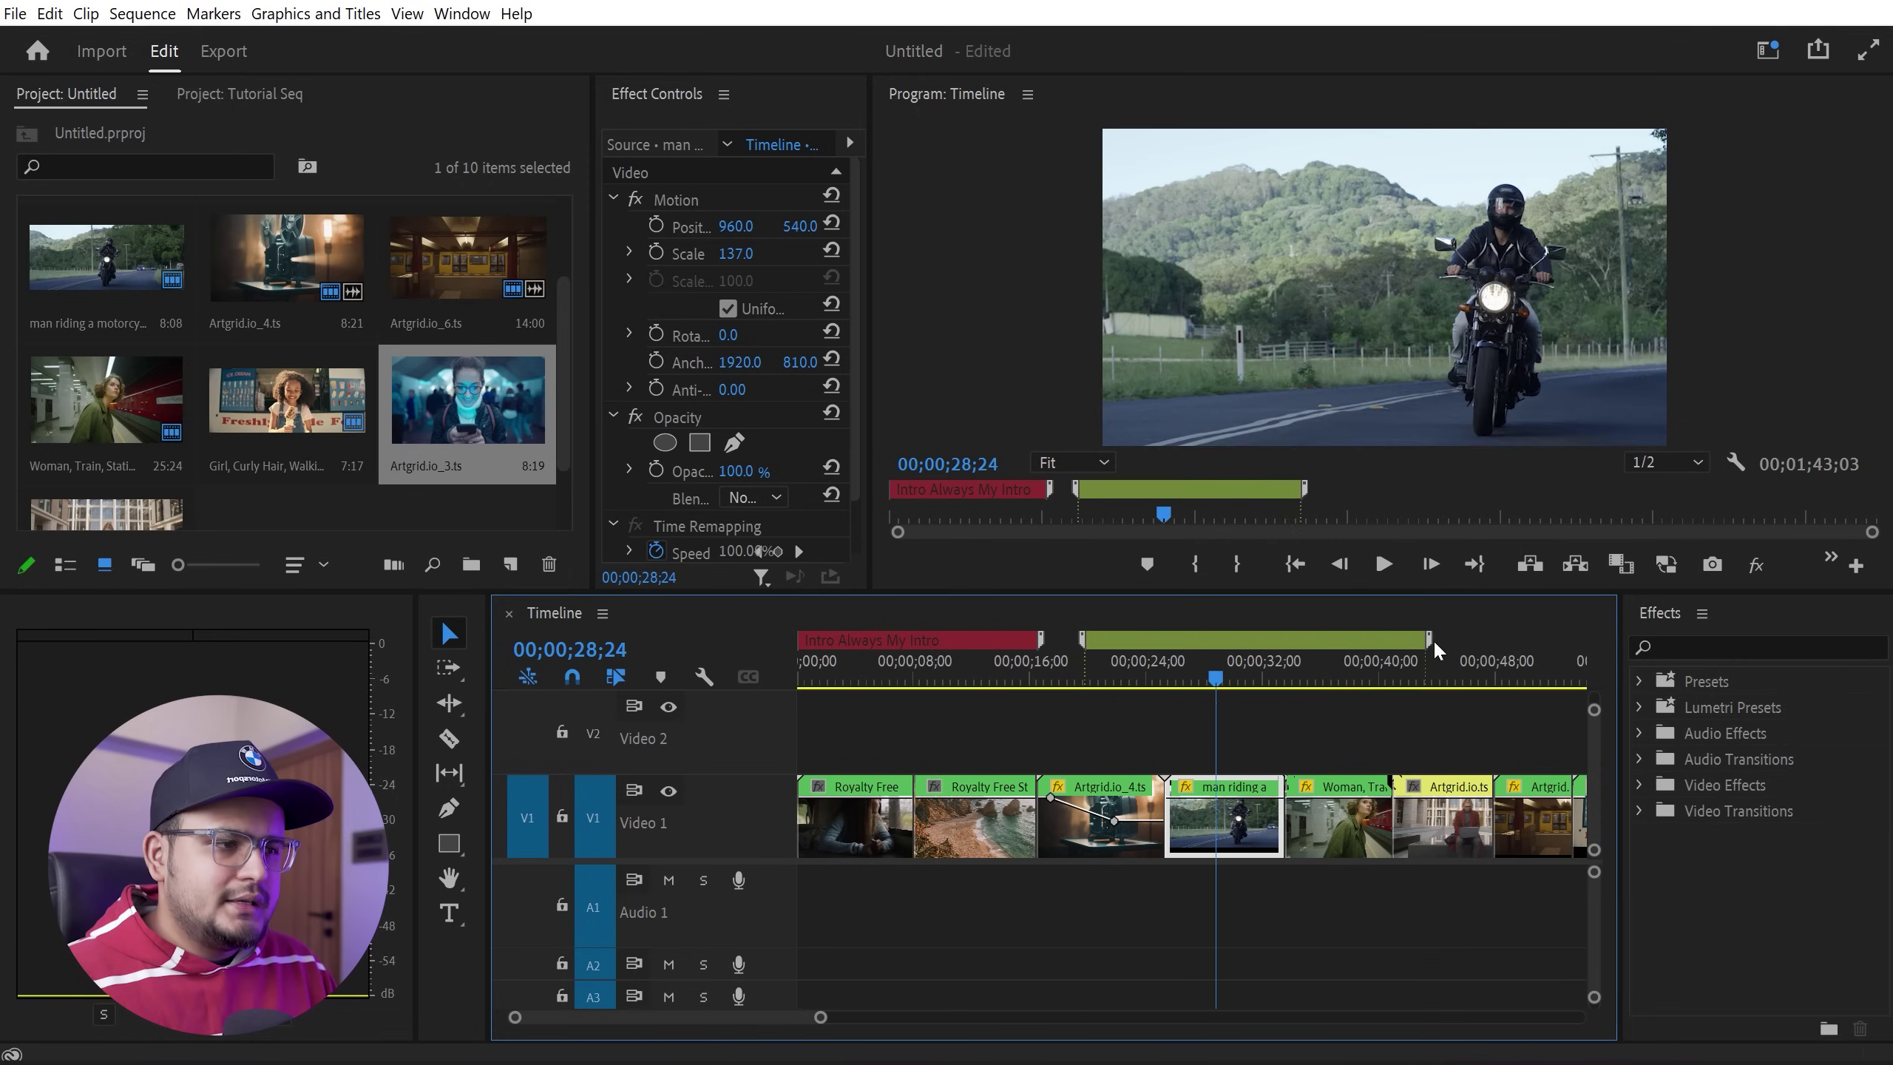
right_click(1331, 648)
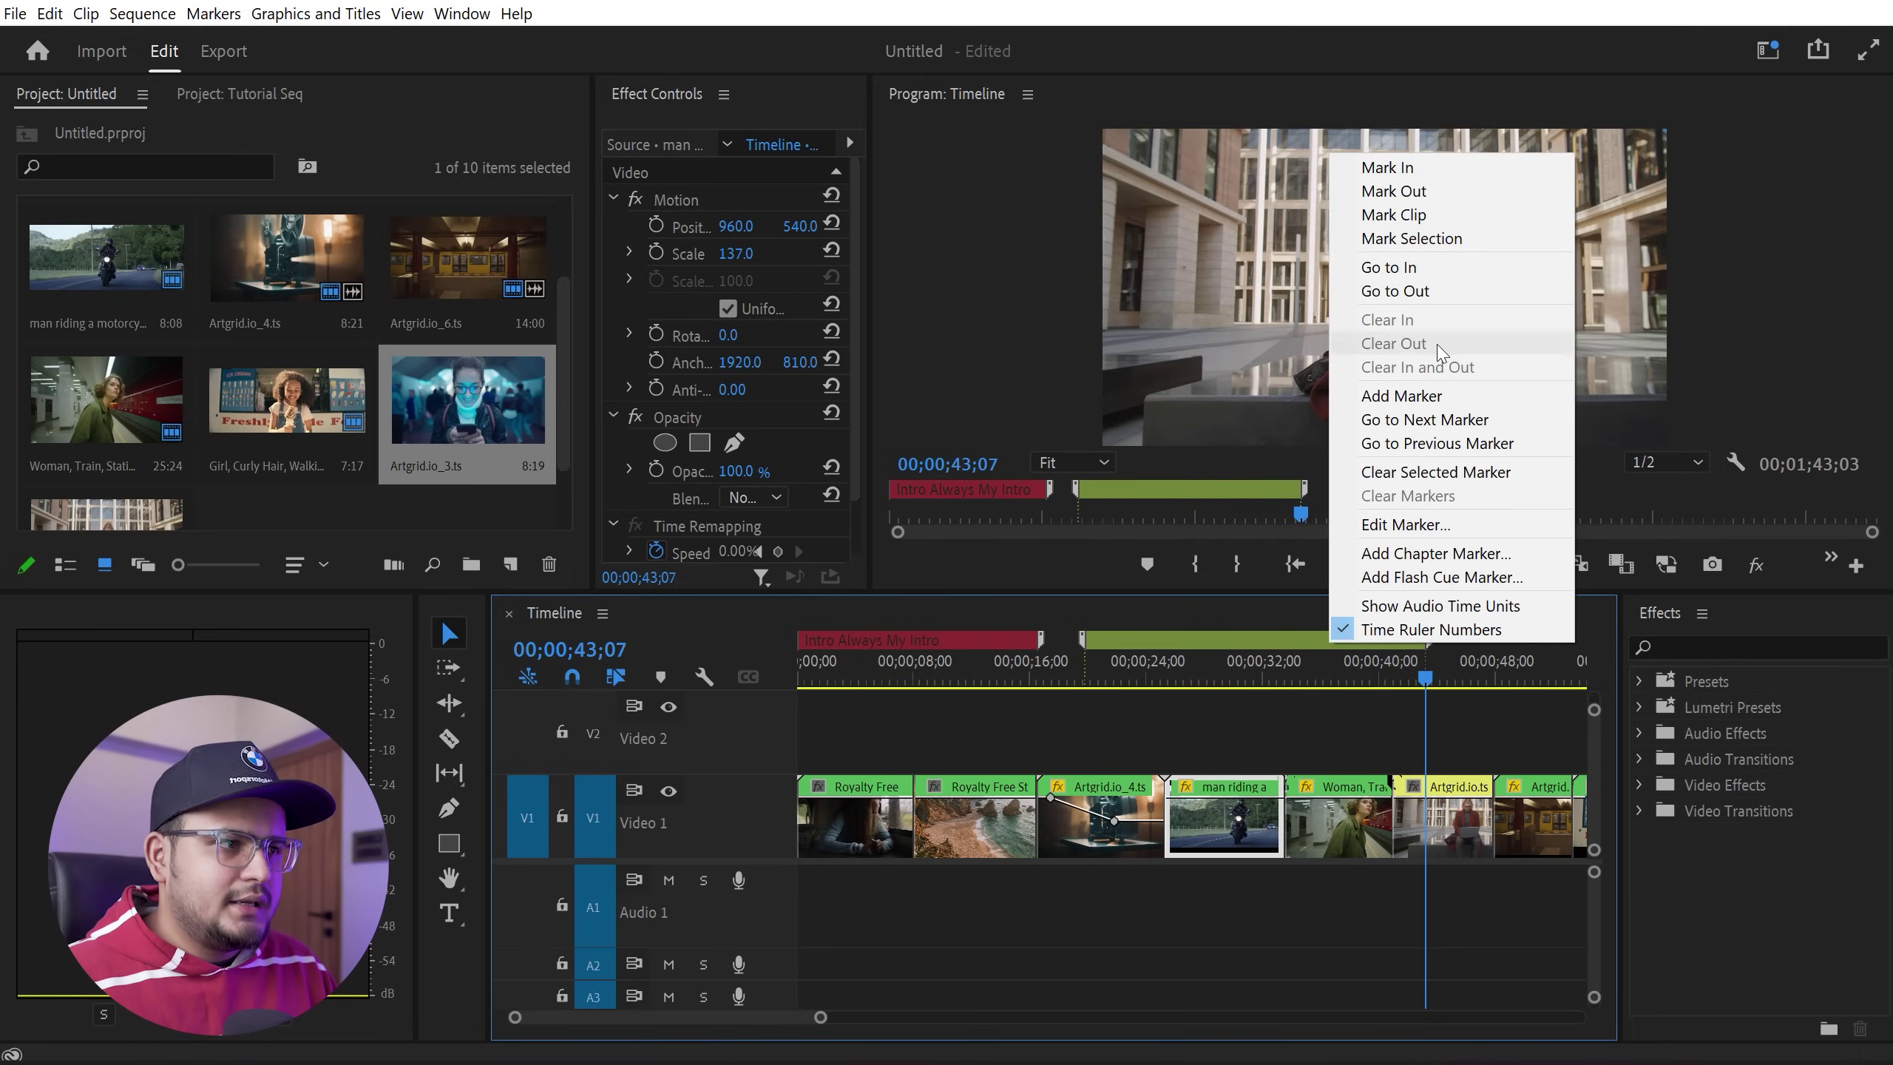
Turn the 19;25 range marker yellow with the comment 'Main Lineup', then deselect.
click(1416, 526)
click(891, 239)
text(Main Lineu)
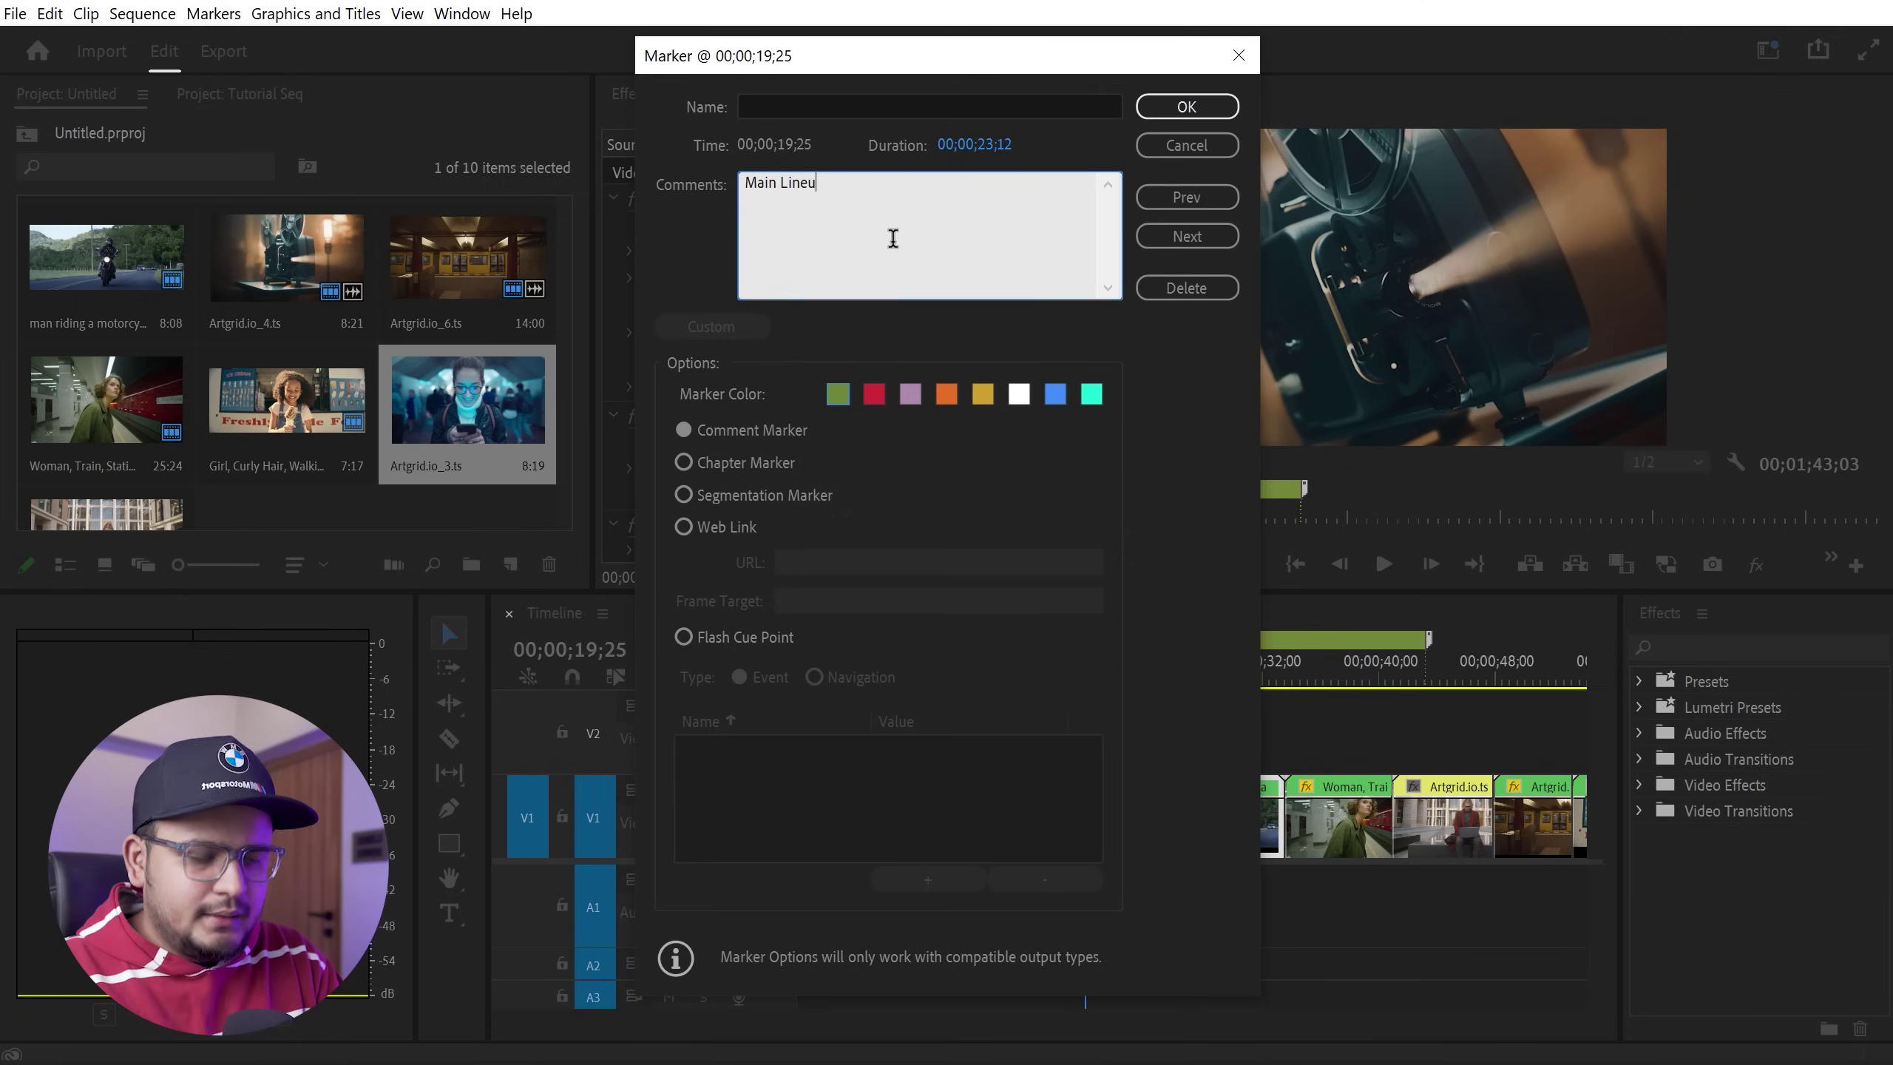
text(p)
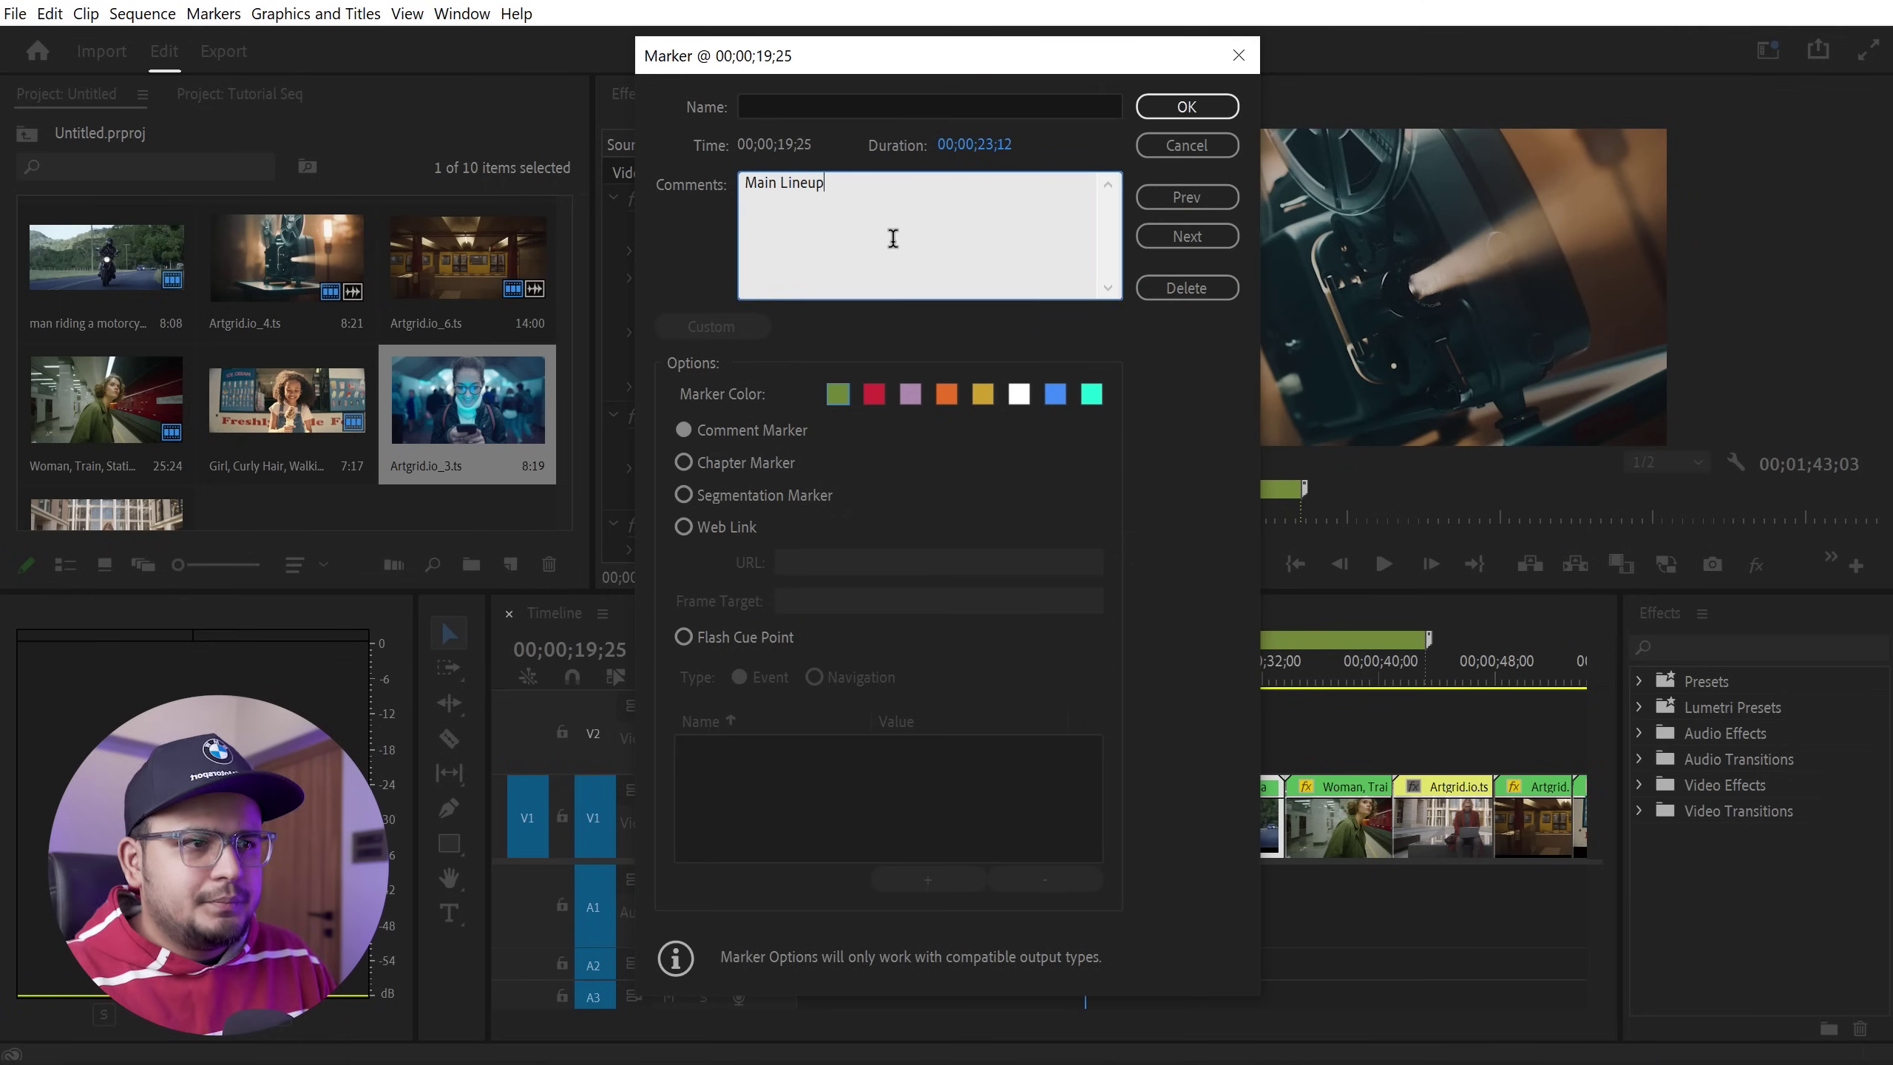
click(989, 402)
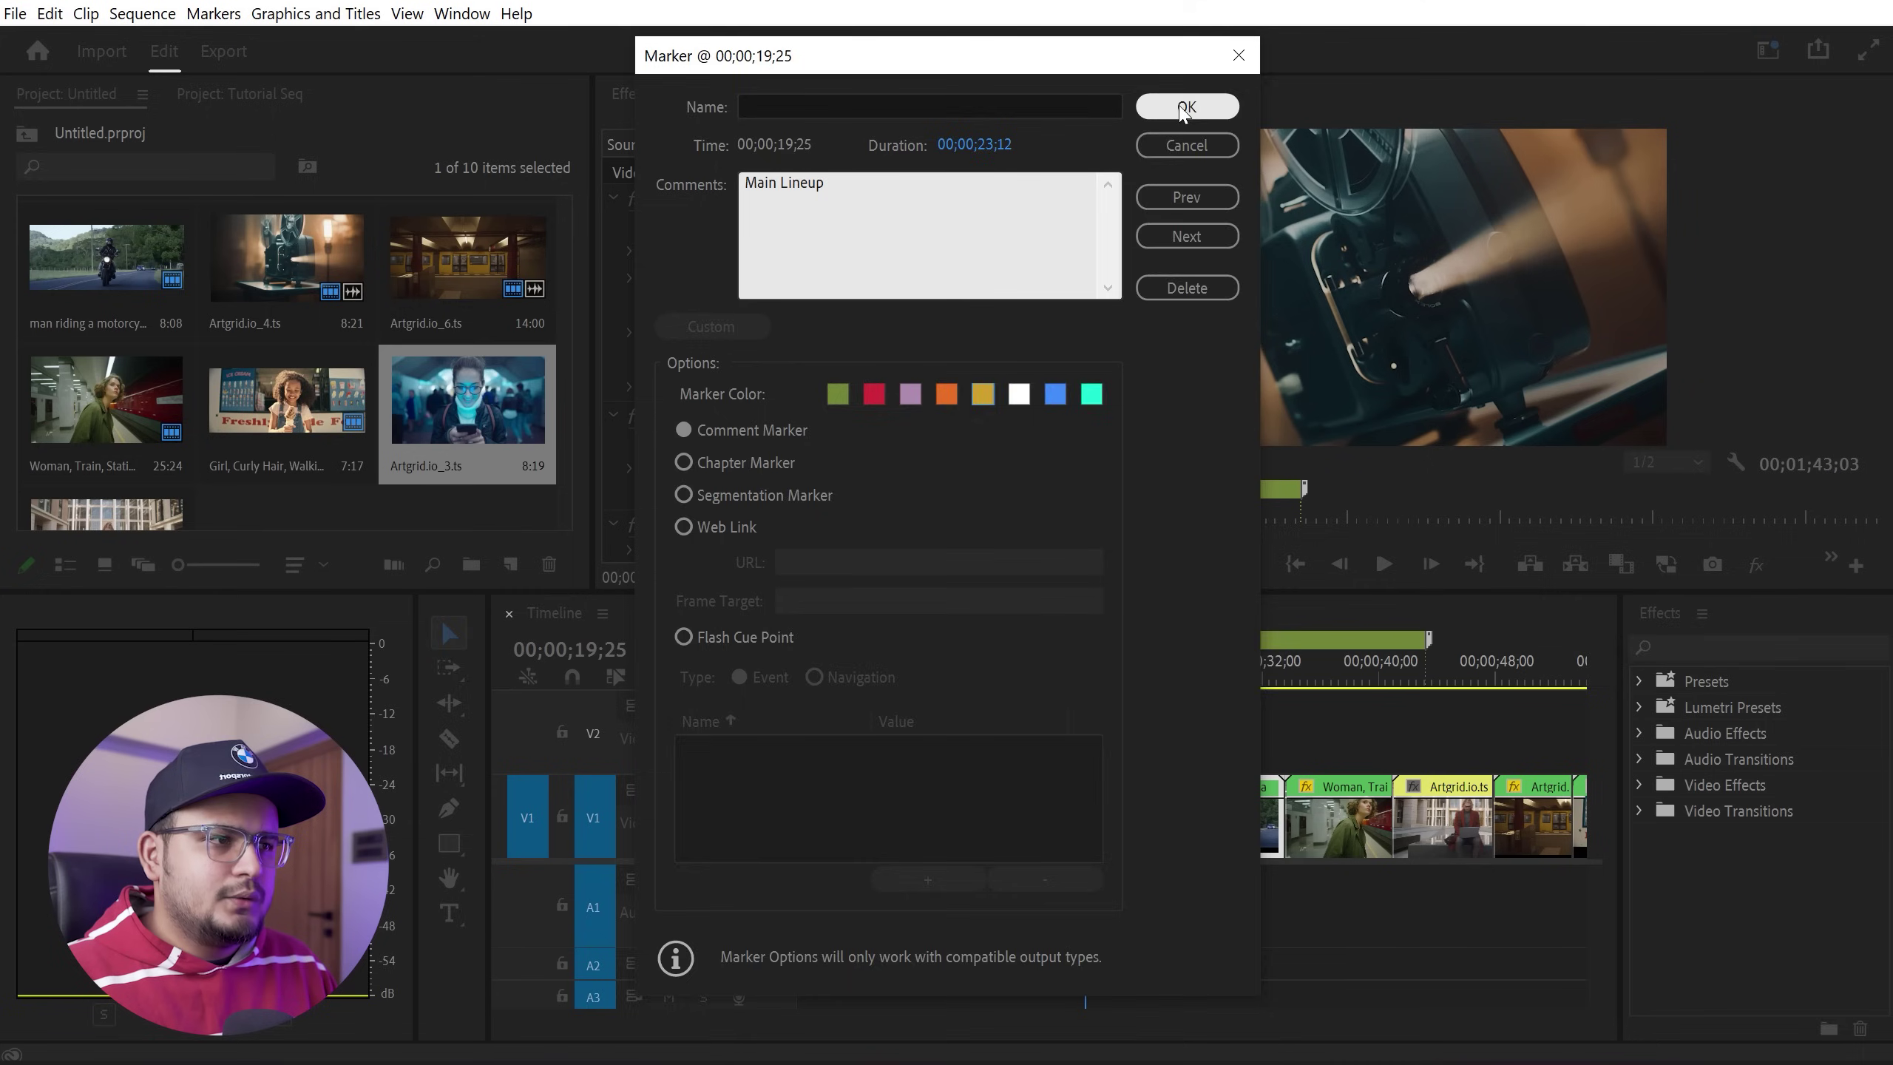
click(1187, 106)
click(1170, 744)
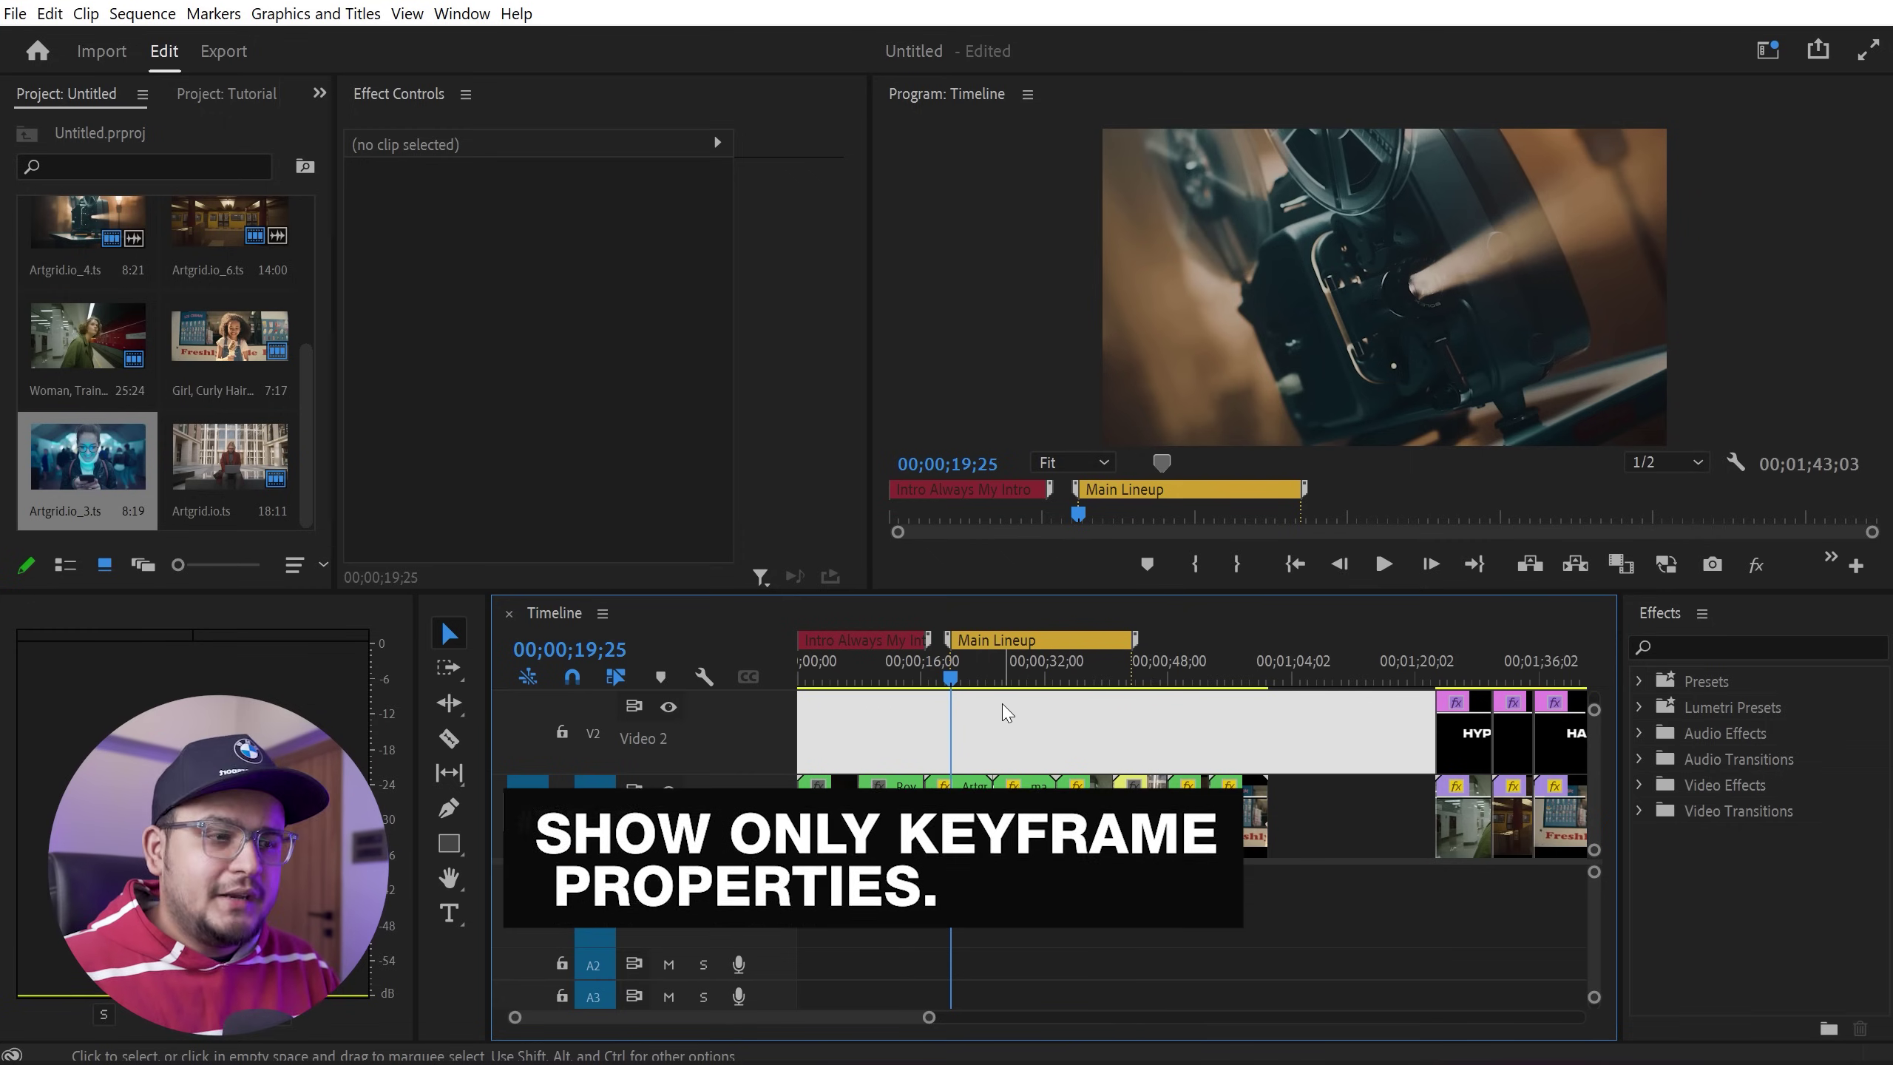
Select the Artgrid.io_4.ts clip at 00;00;27;14 and widen Effect Controls to read its keyframed properties.
click(961, 802)
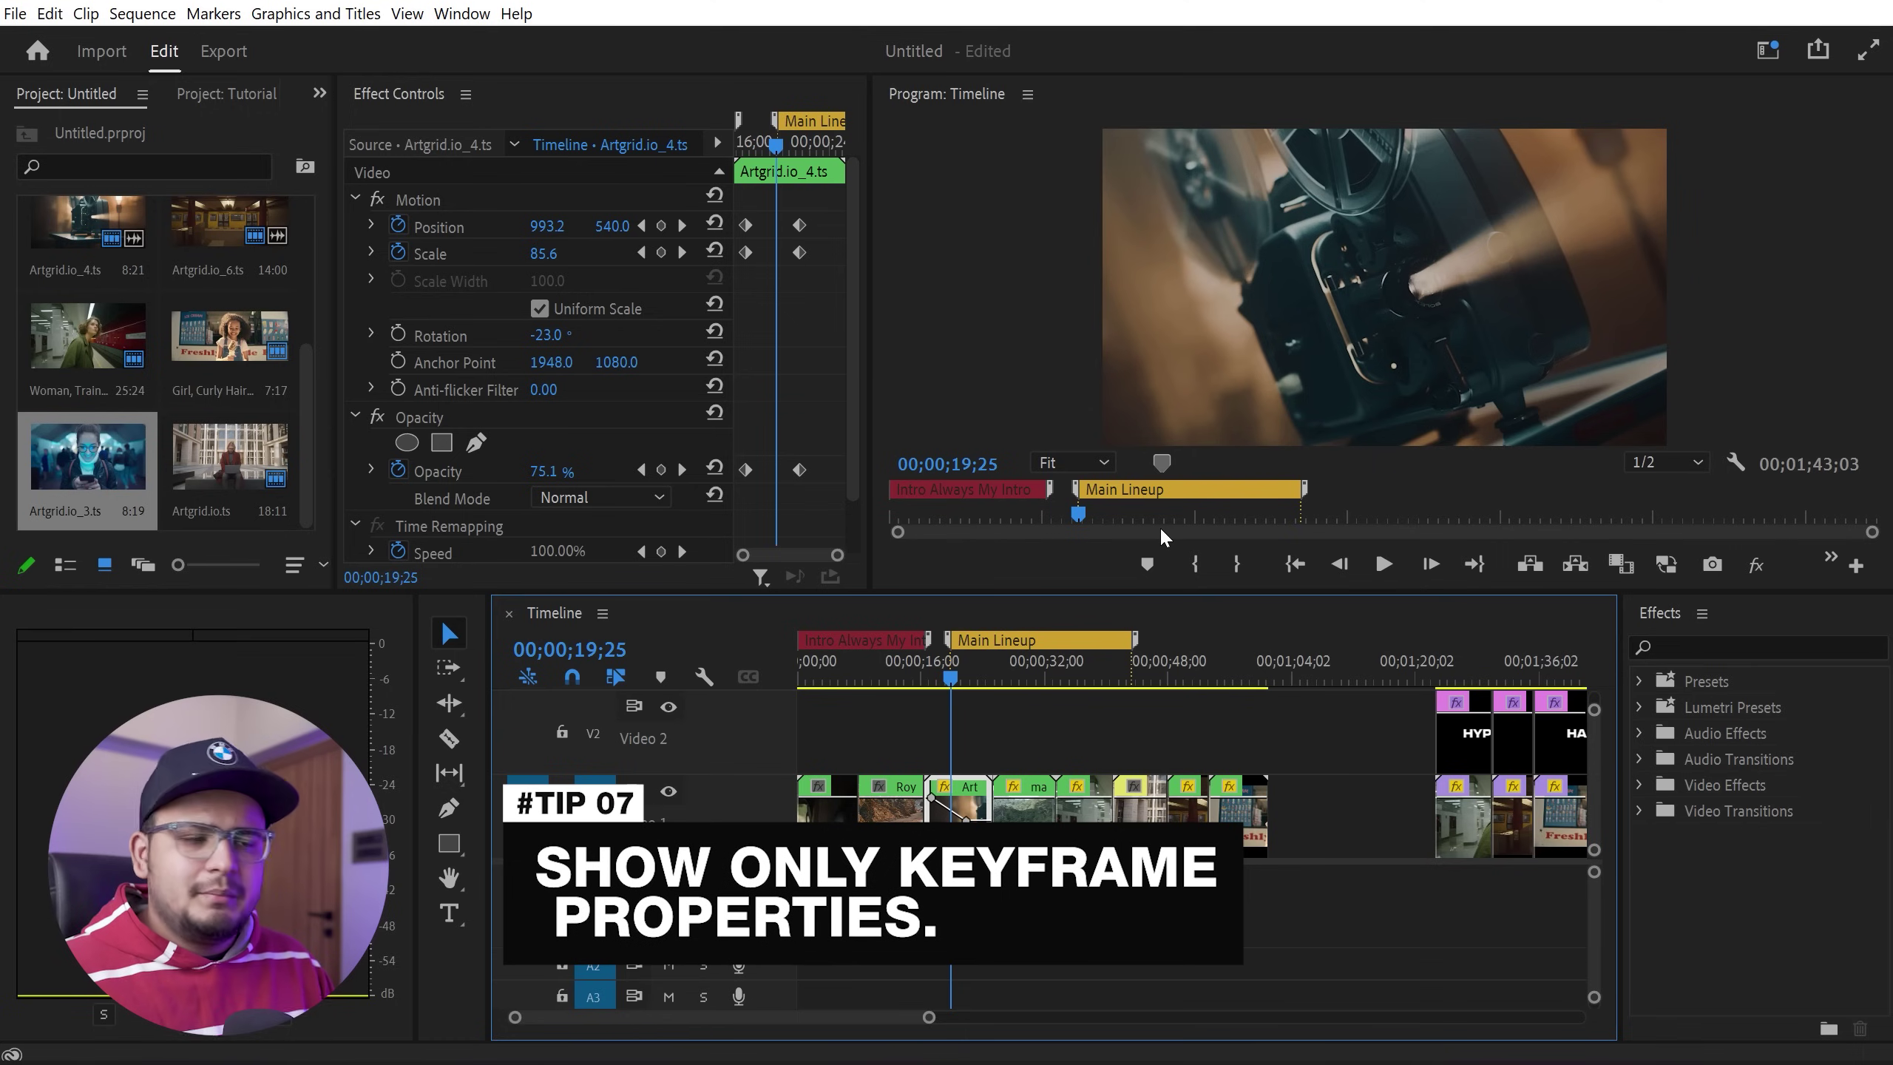
click(1026, 676)
drag(1025, 676, 1009, 677)
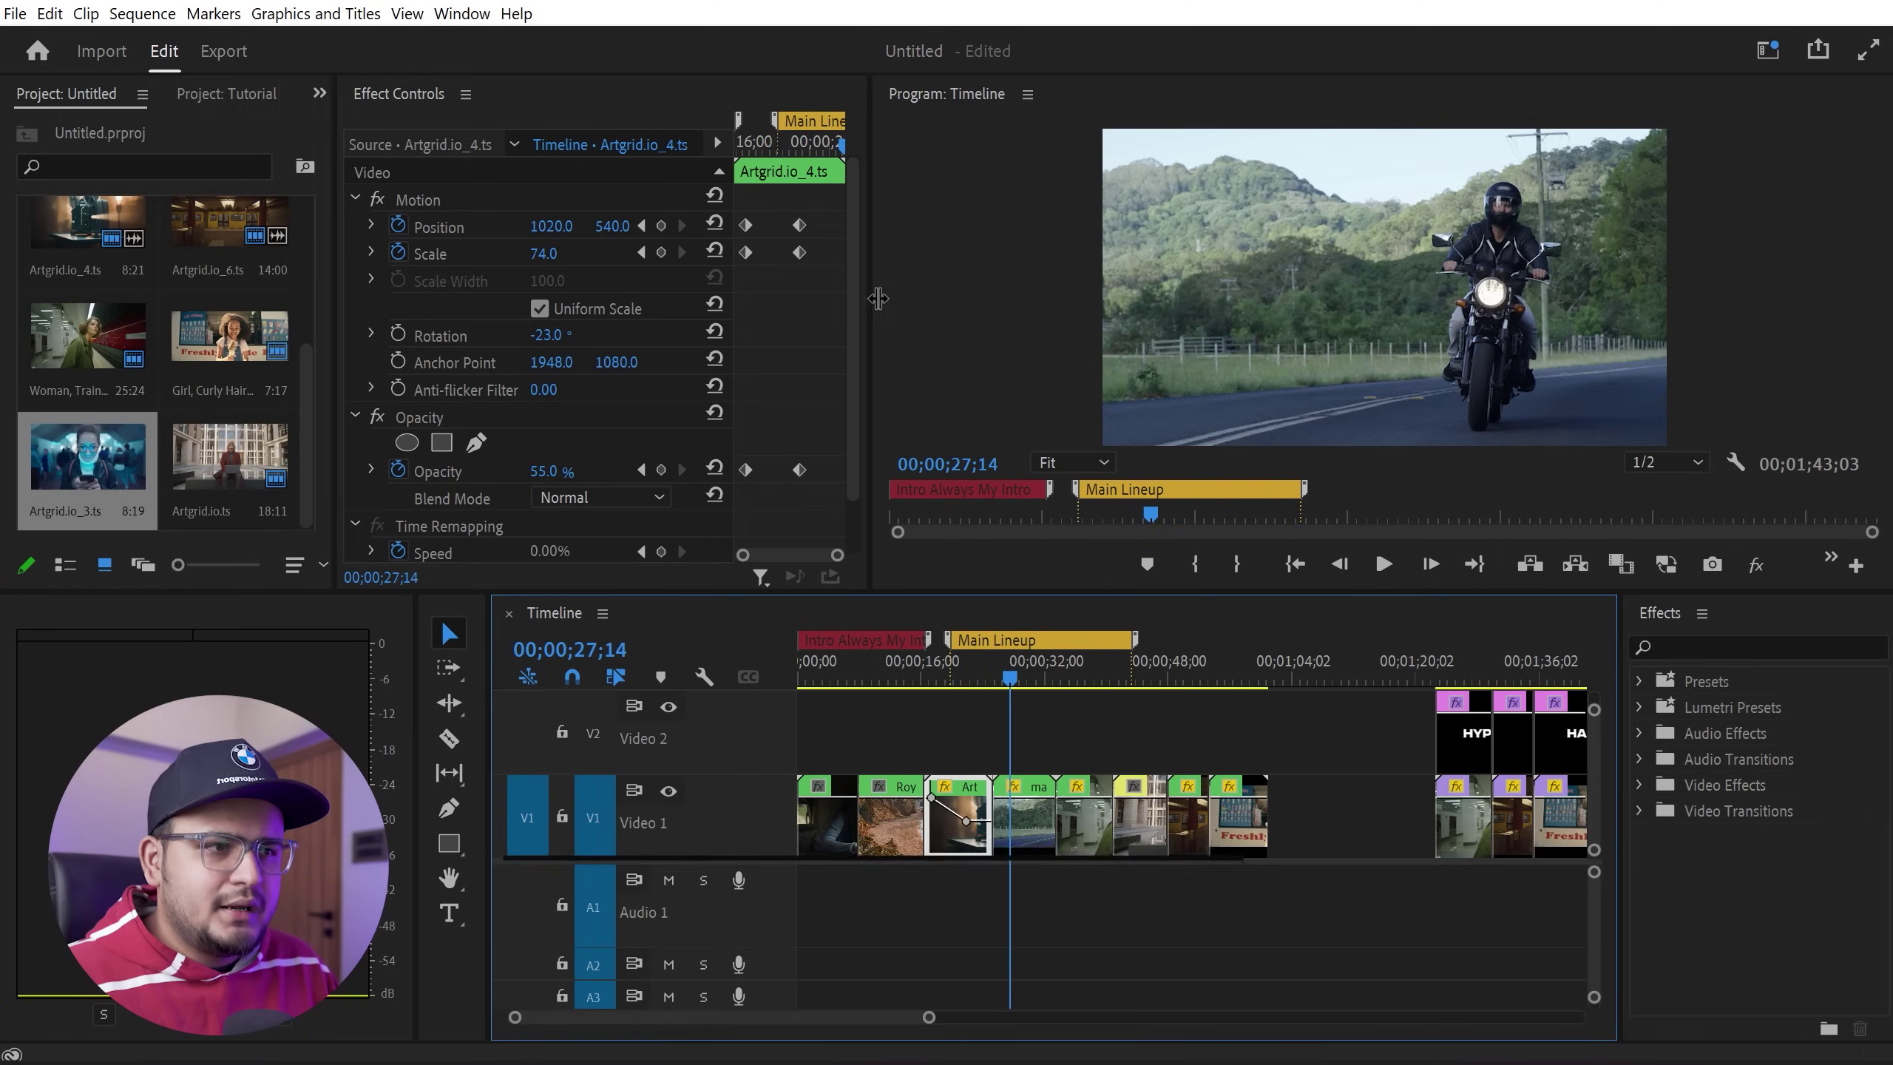
drag(867, 308, 1185, 308)
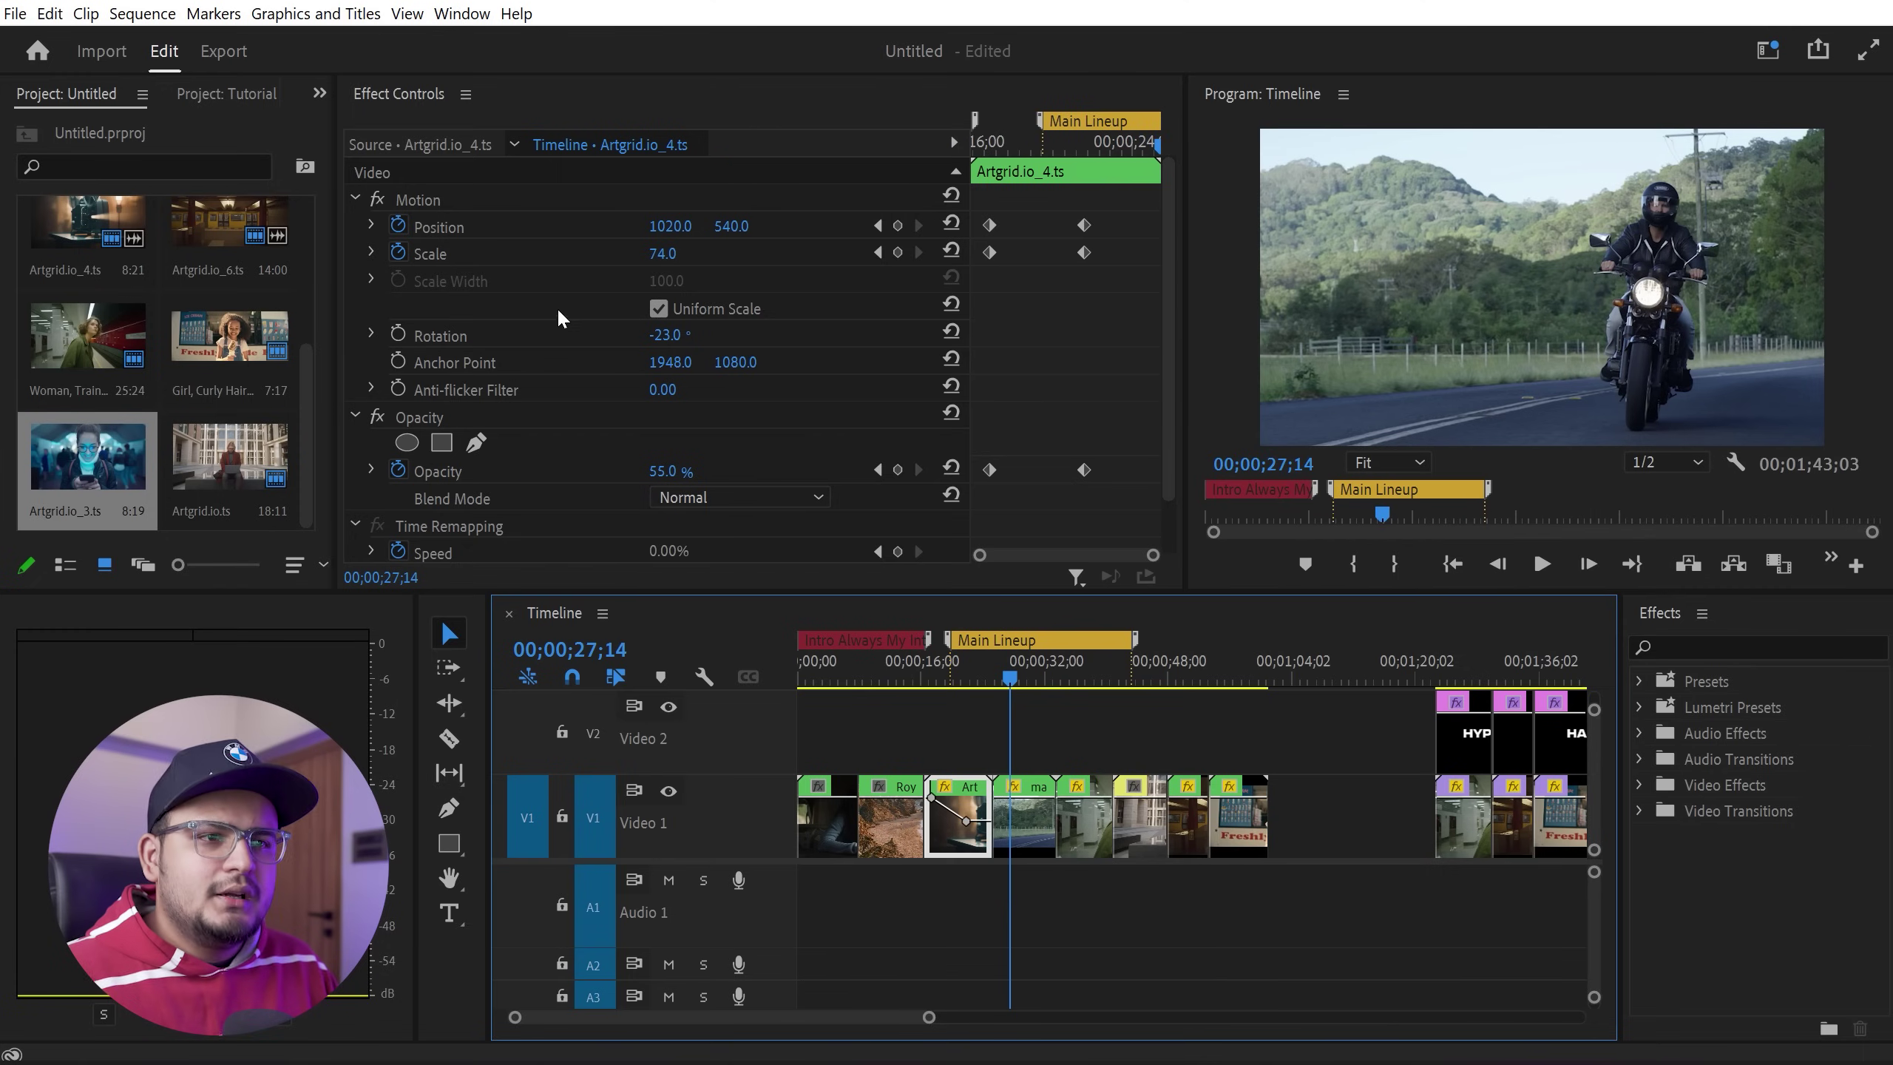
scroll(486, 287, down, 1)
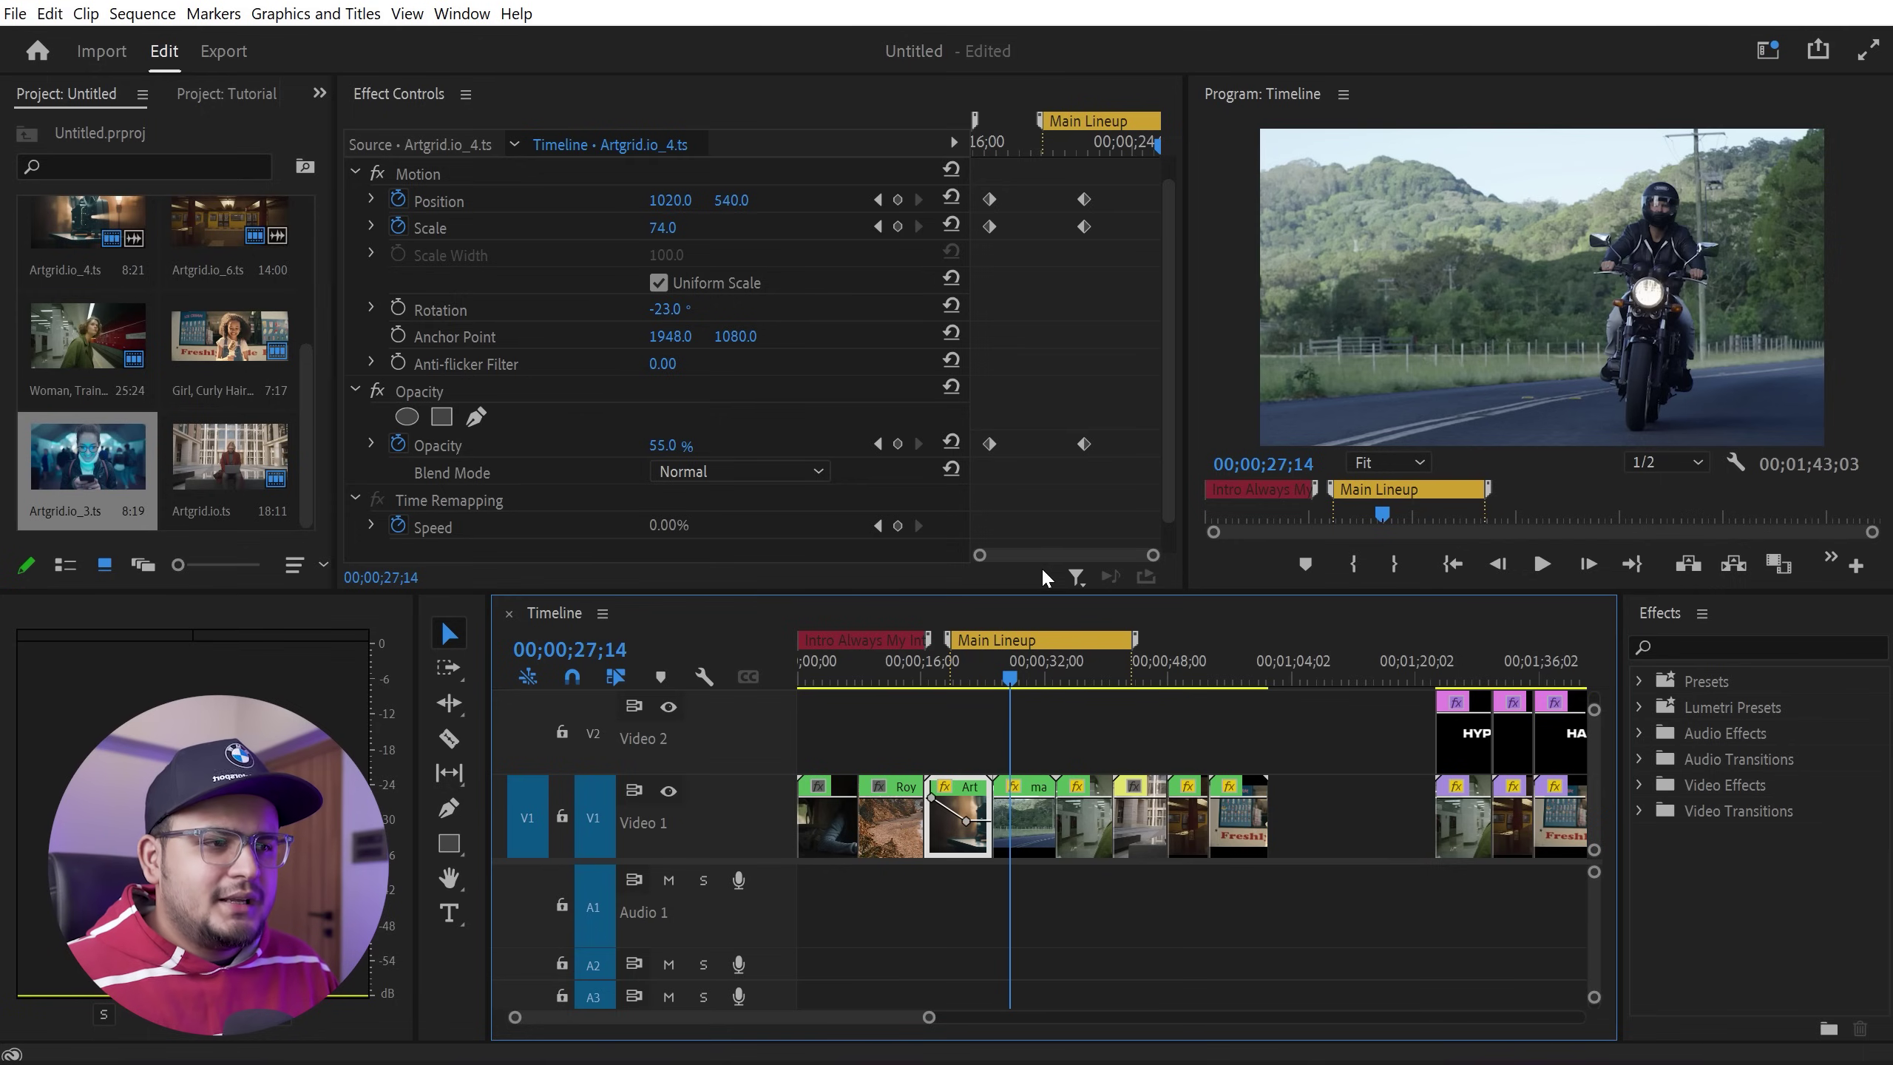
Rotate the clip to -27° and filter Effect Controls to show only keyframed properties.
click(1075, 575)
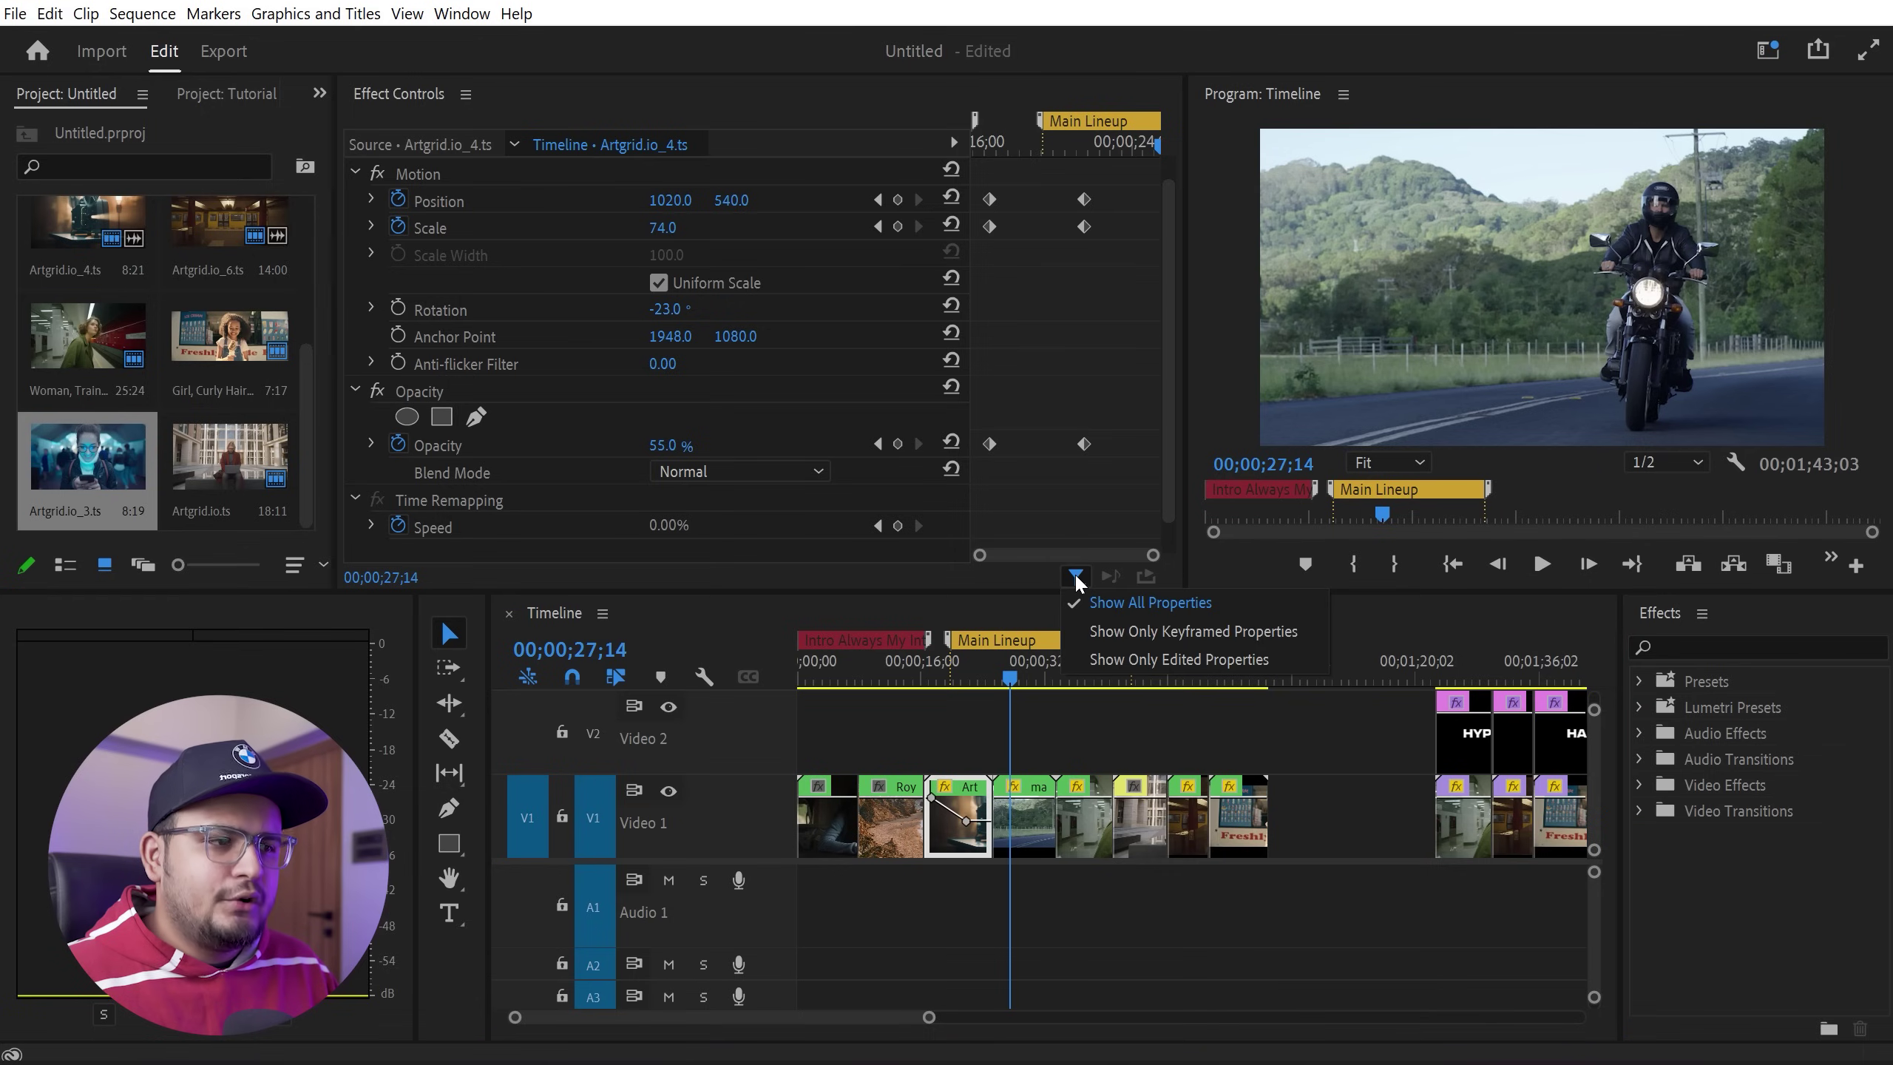
click(1137, 634)
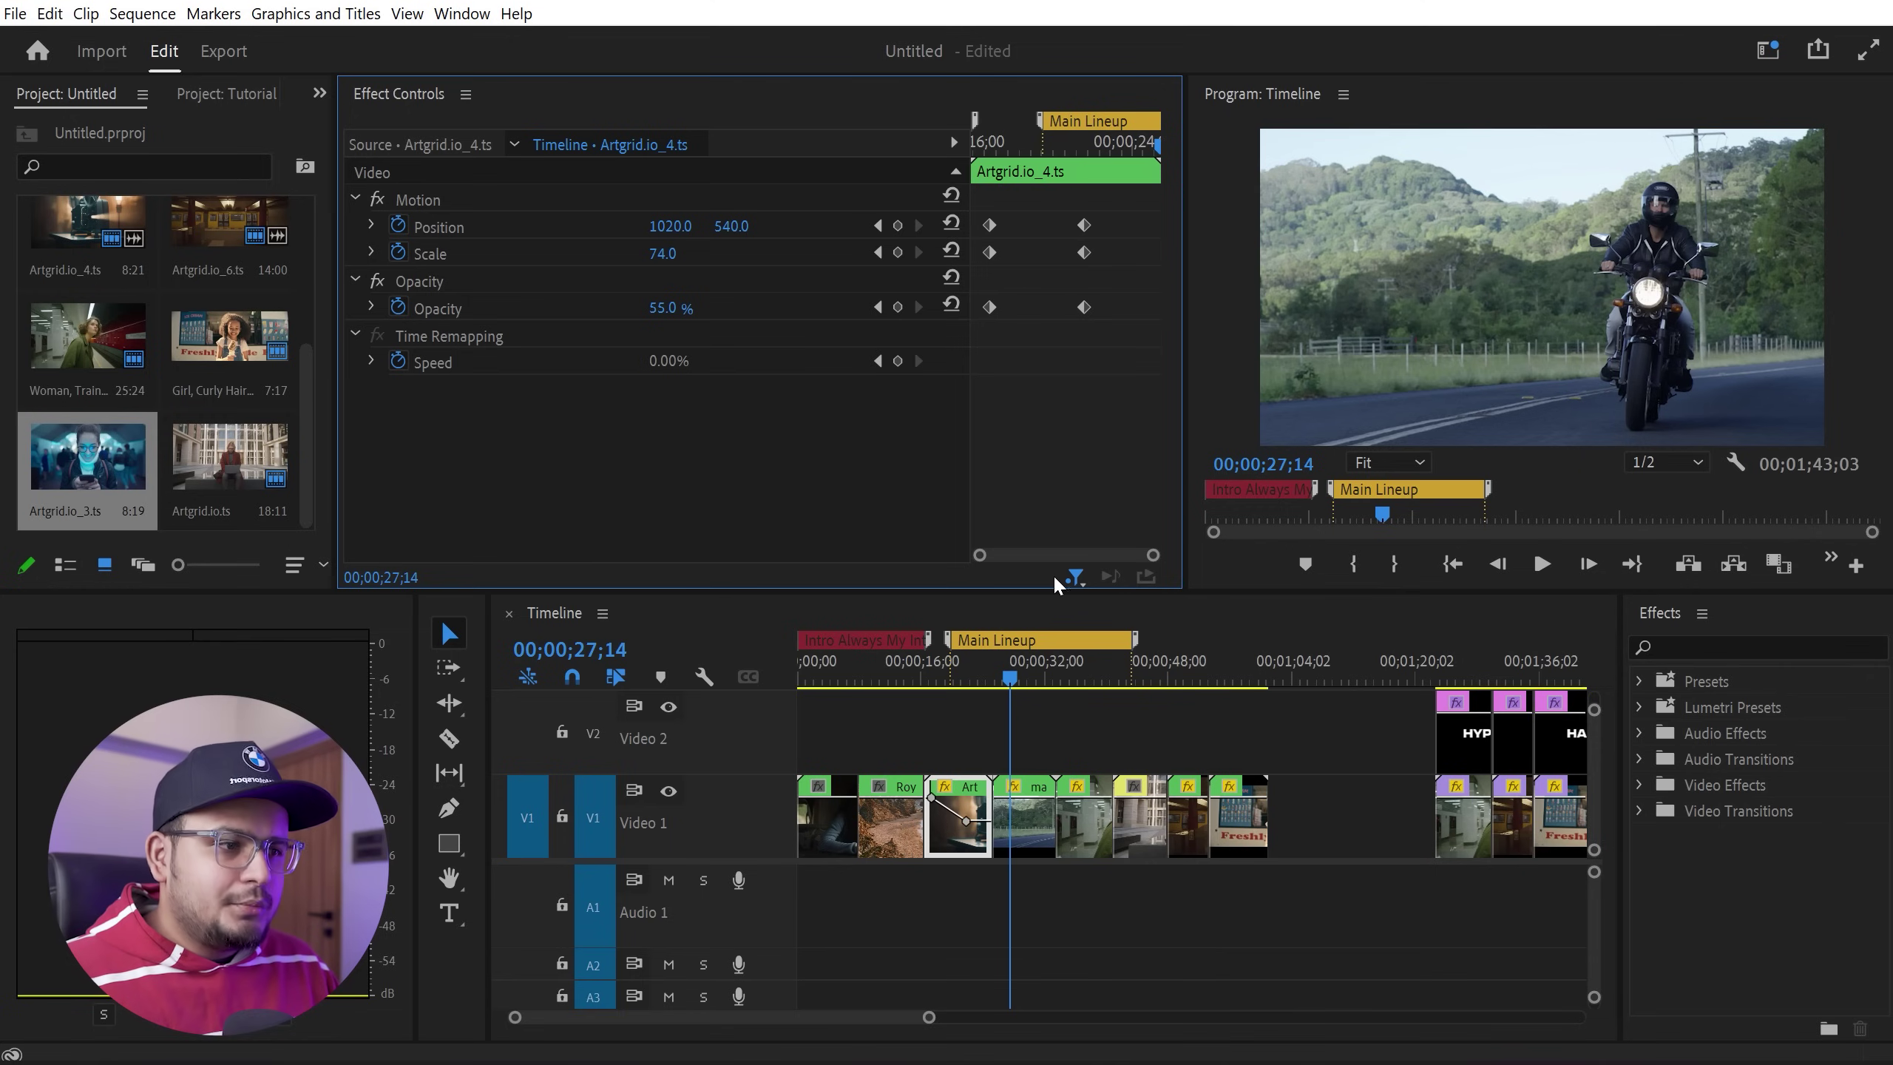
click(1073, 574)
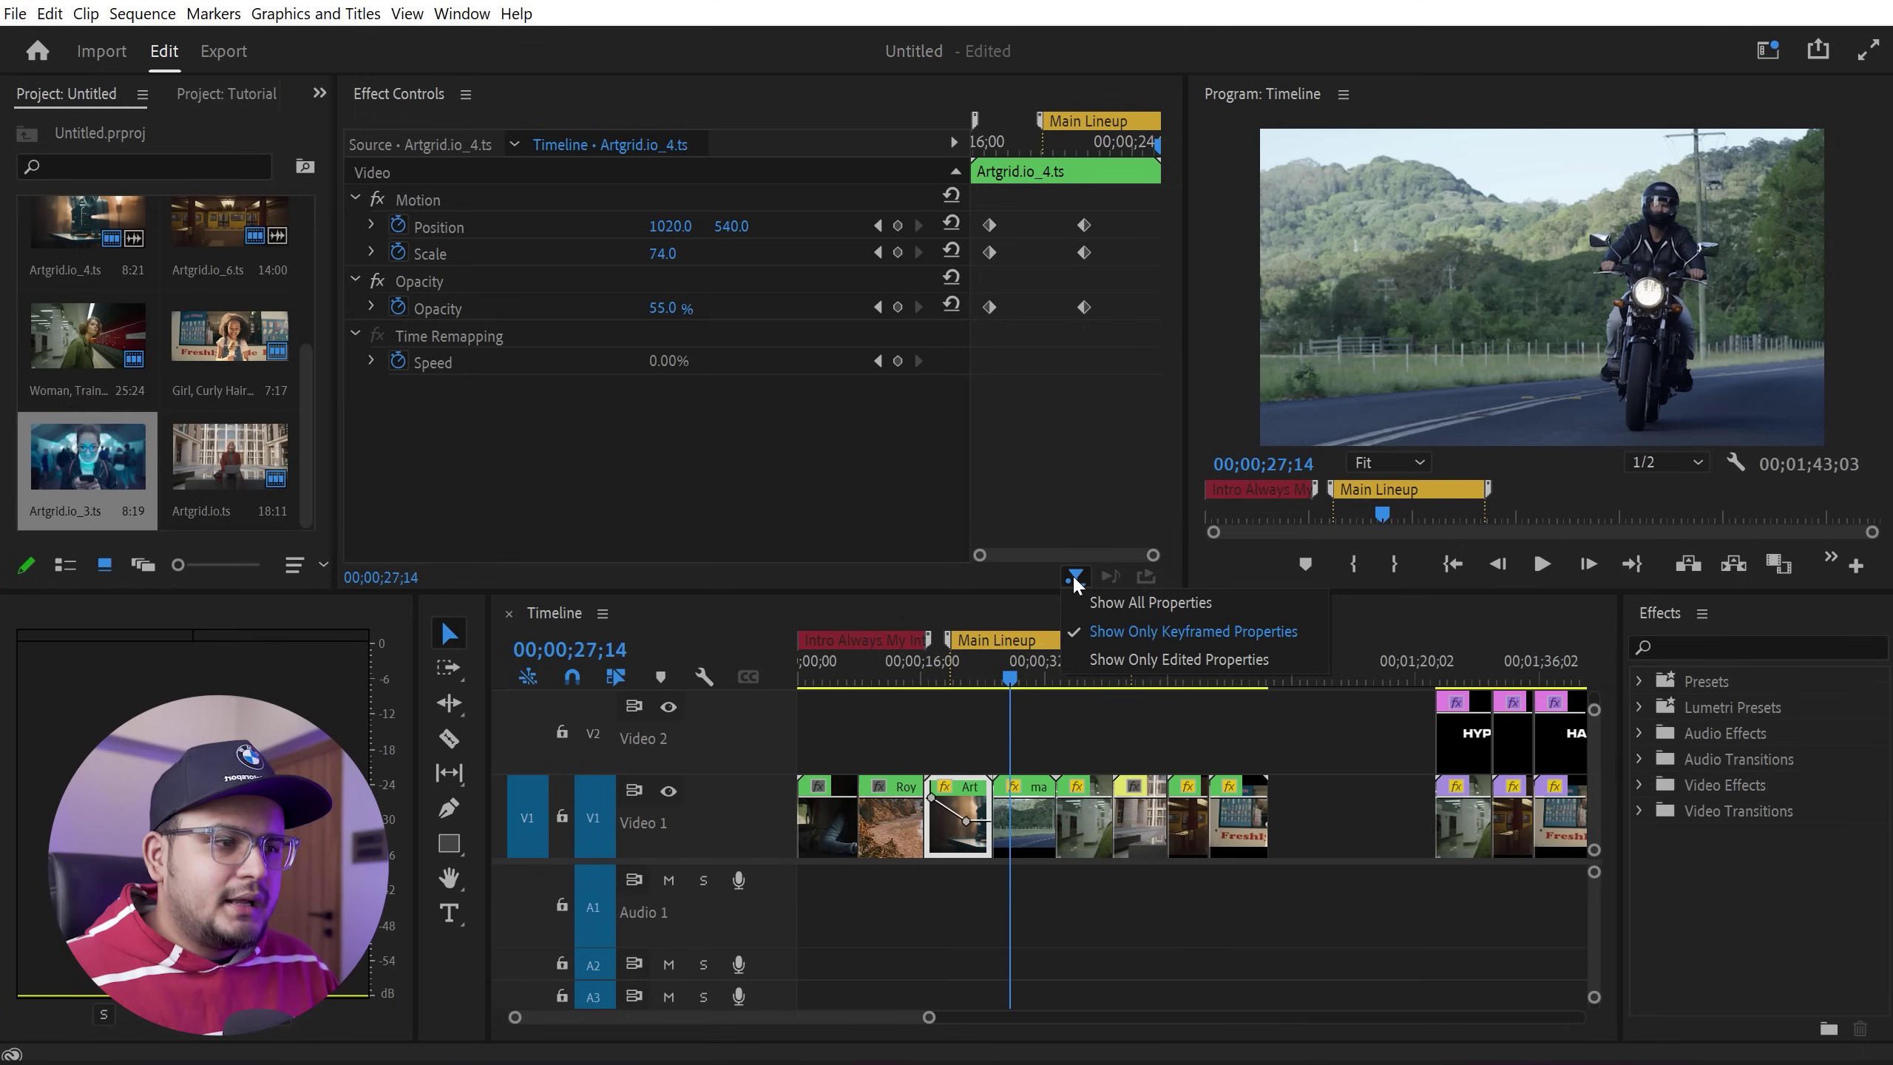
click(1158, 659)
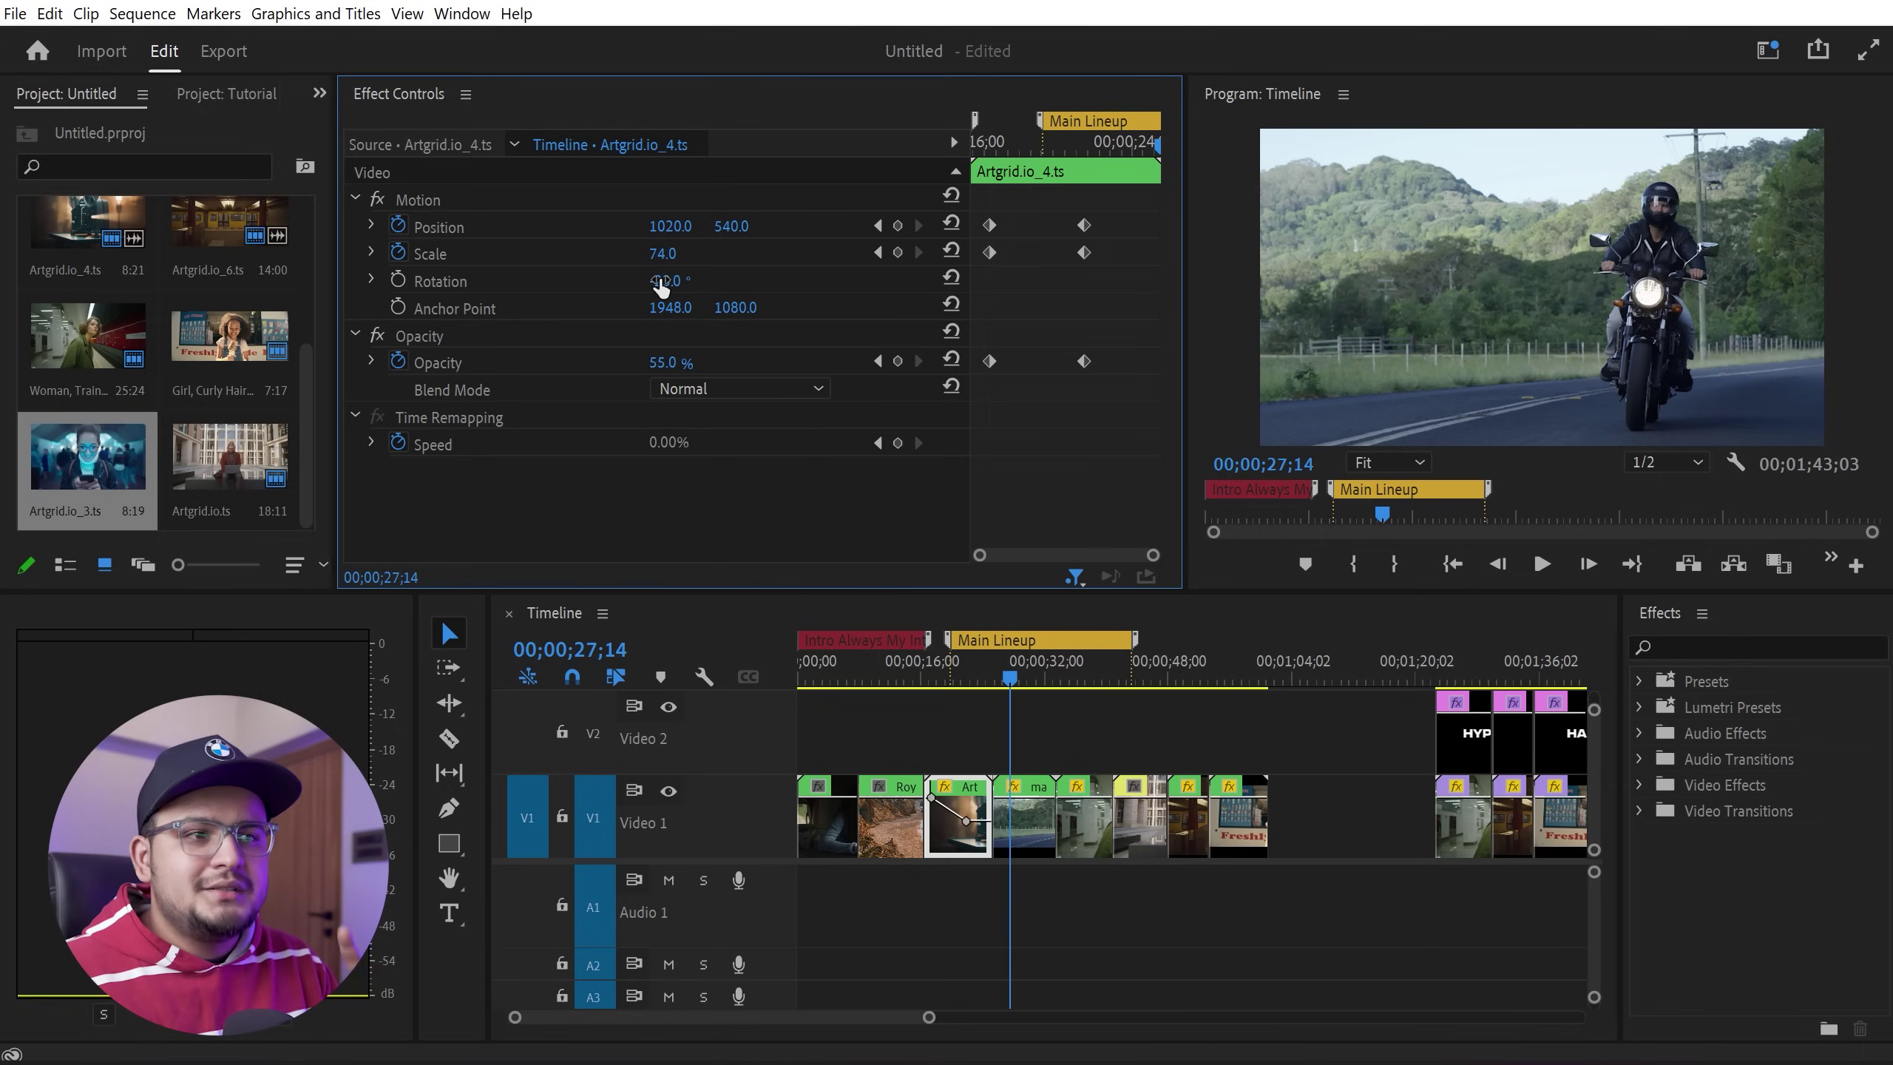
drag(671, 294, 664, 294)
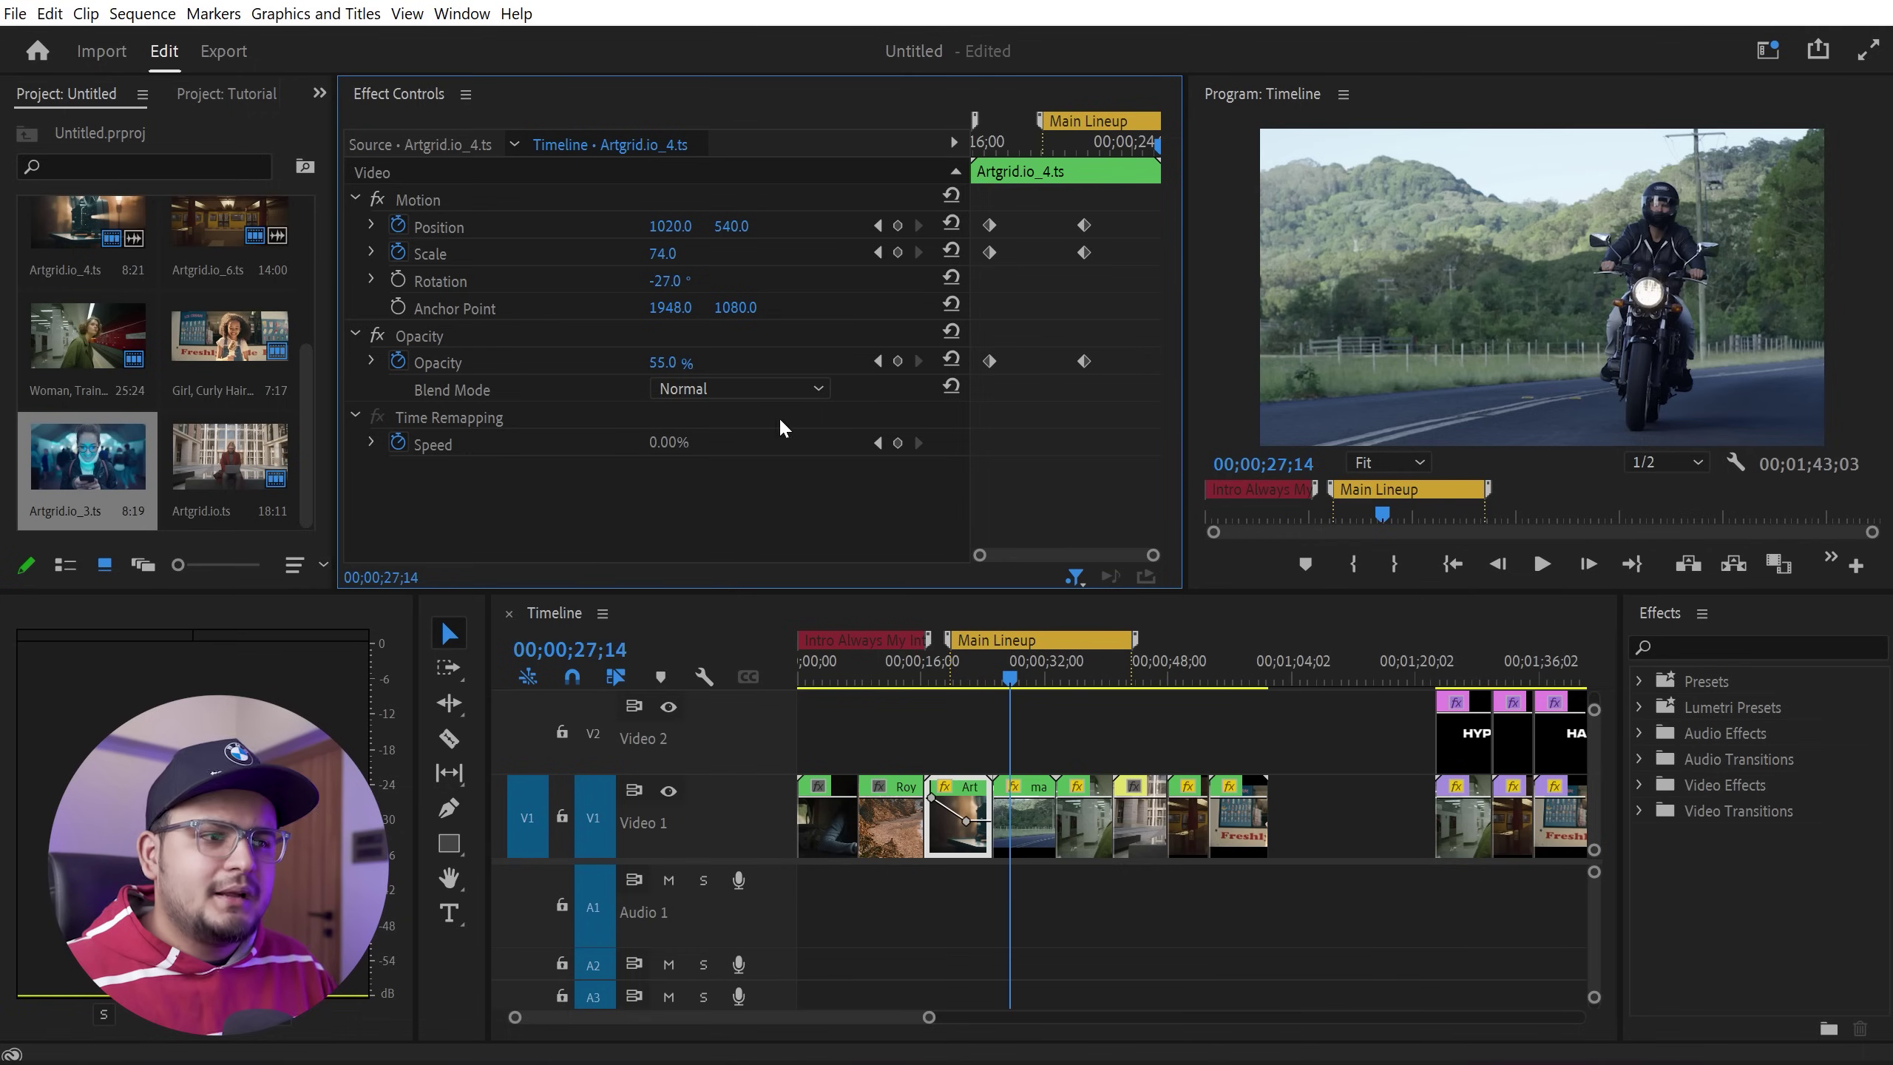
click(1073, 575)
click(1118, 630)
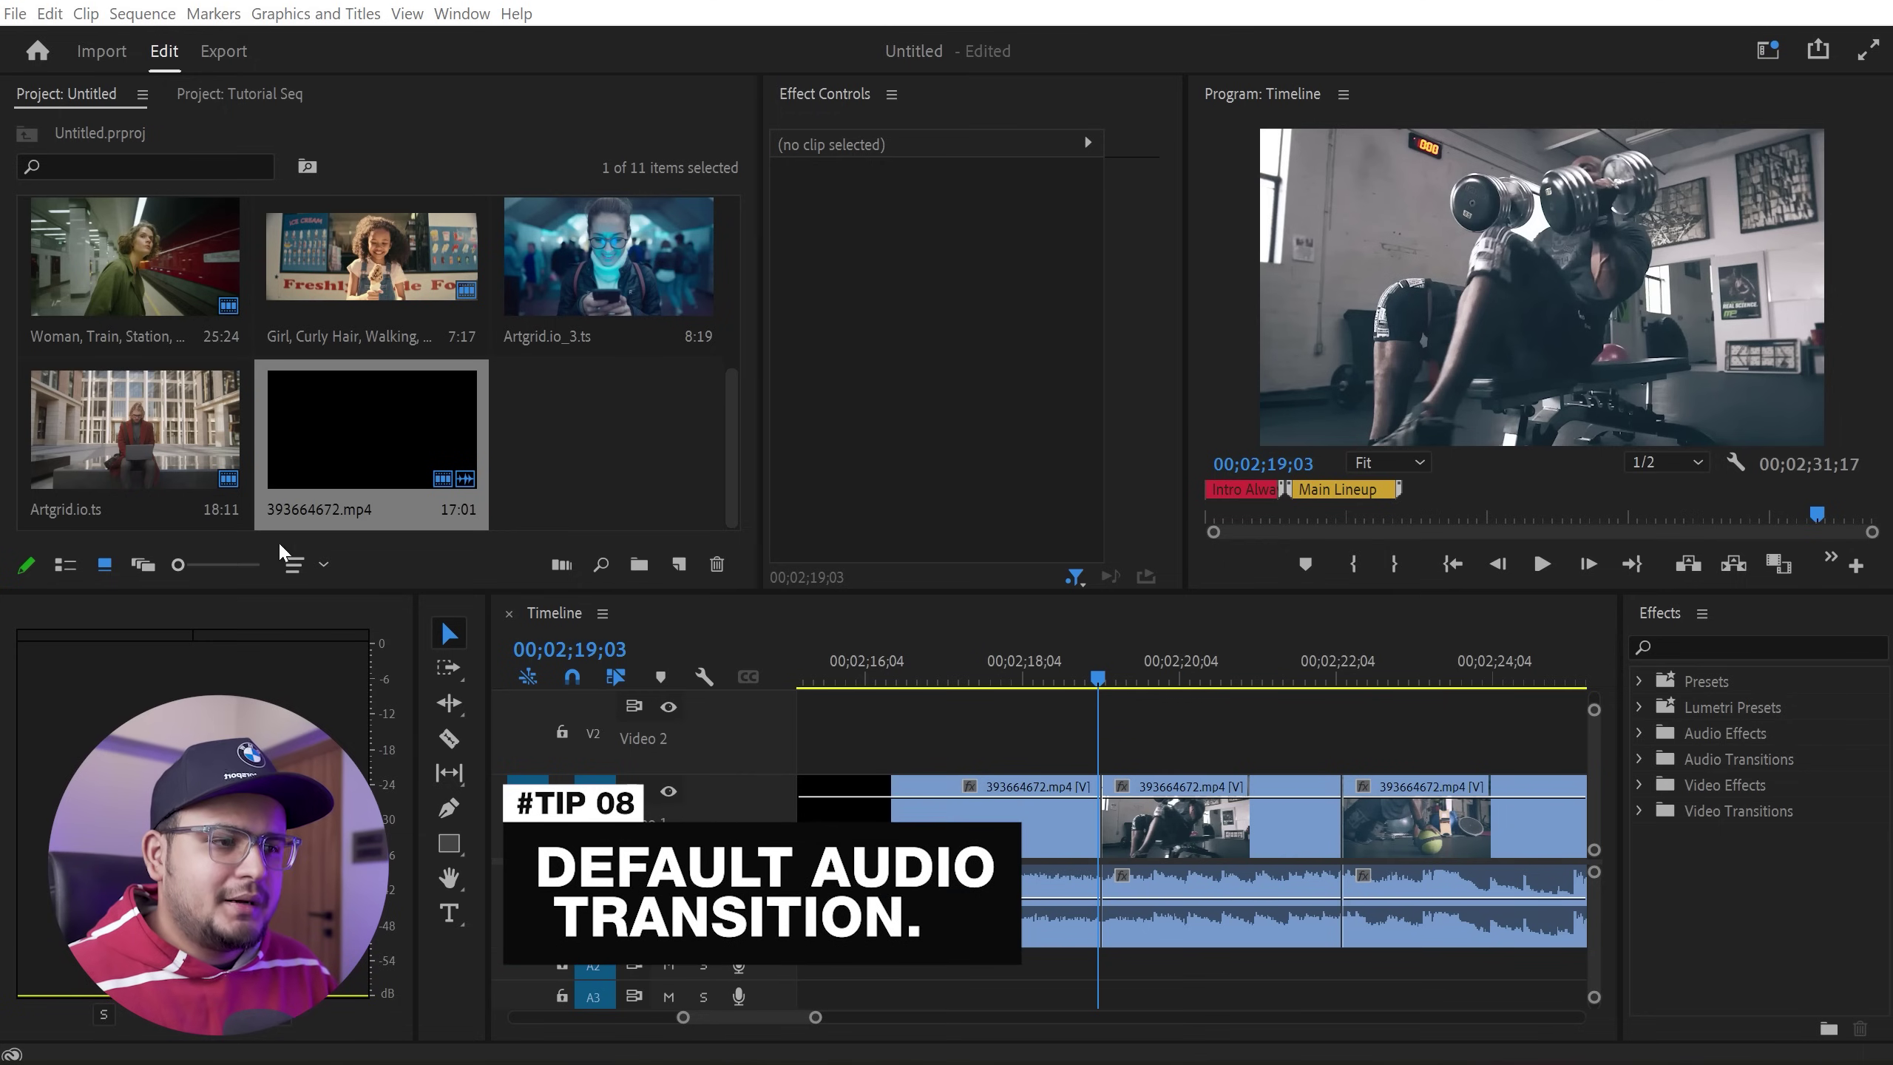
Apply the default Constant Power crossfade at the Audio 1 cut near 00;02;19.
scroll(999, 779, down, 3)
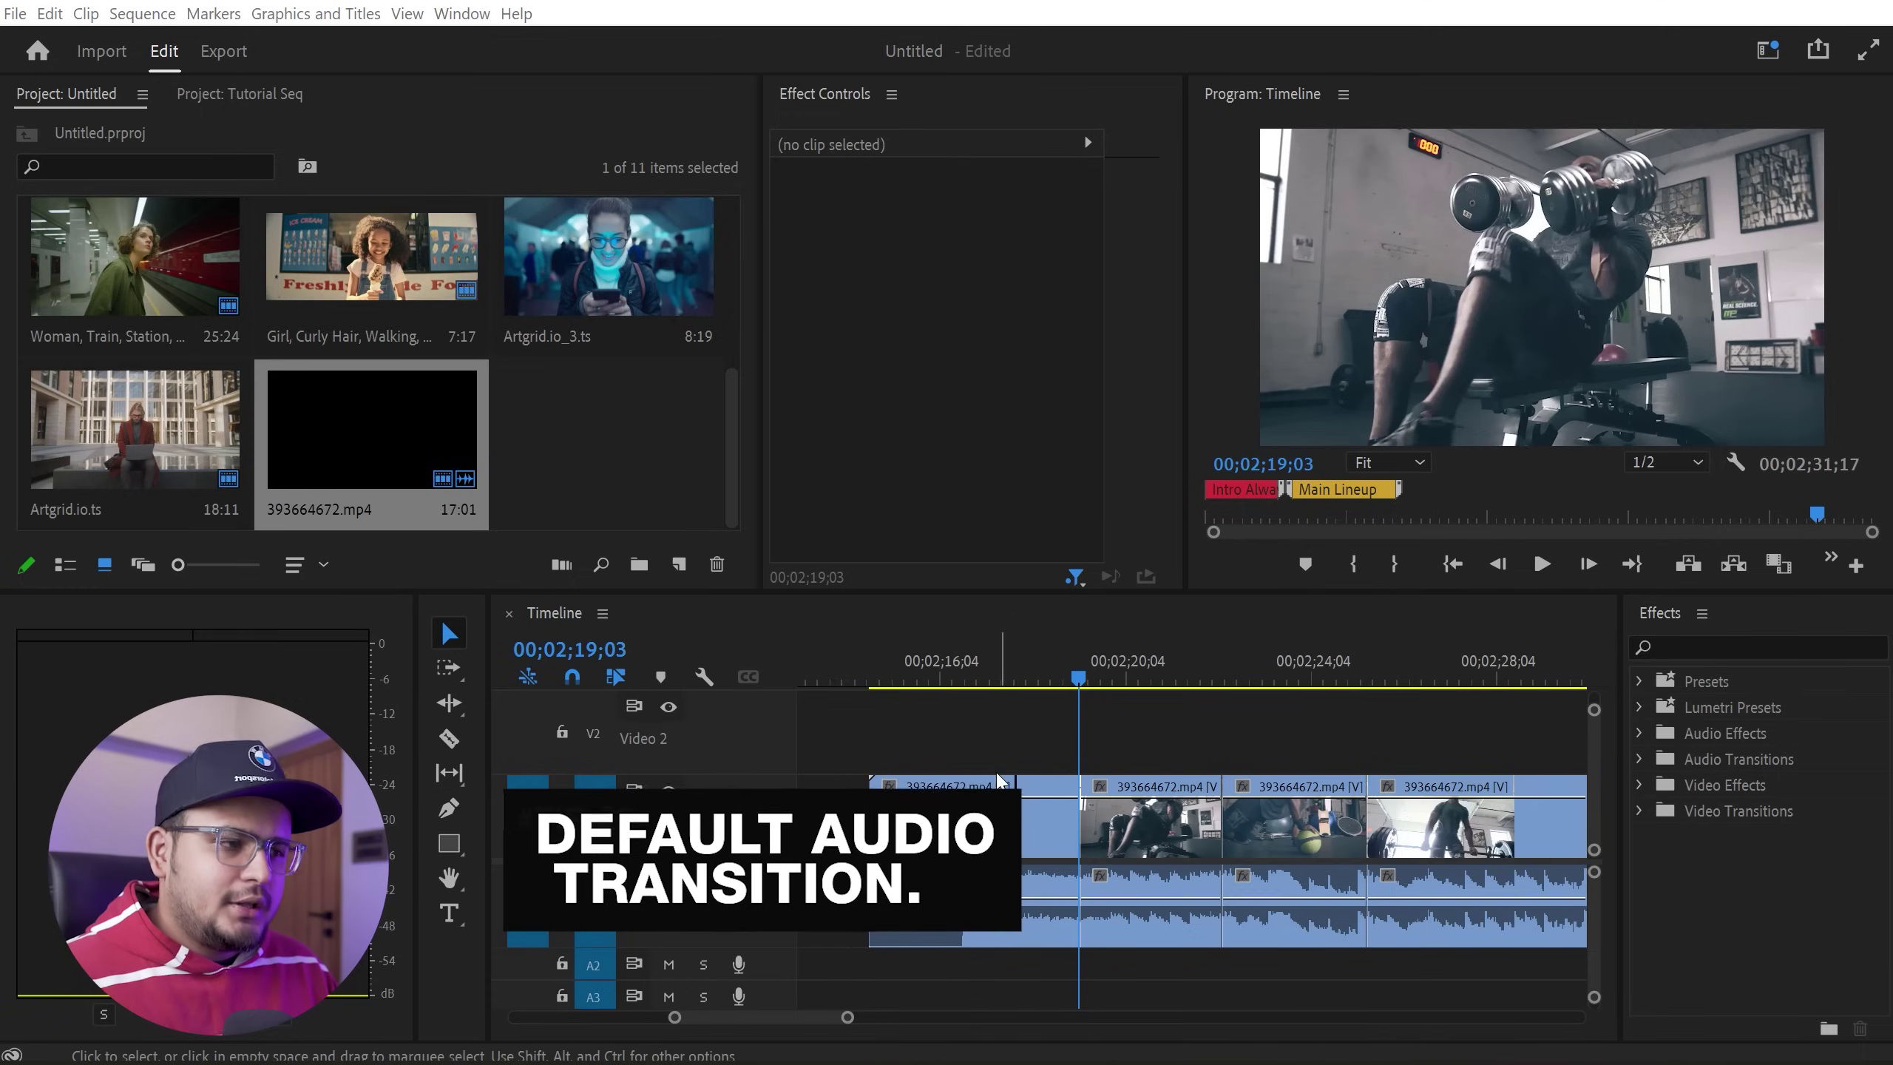
scroll(999, 780, up, 2)
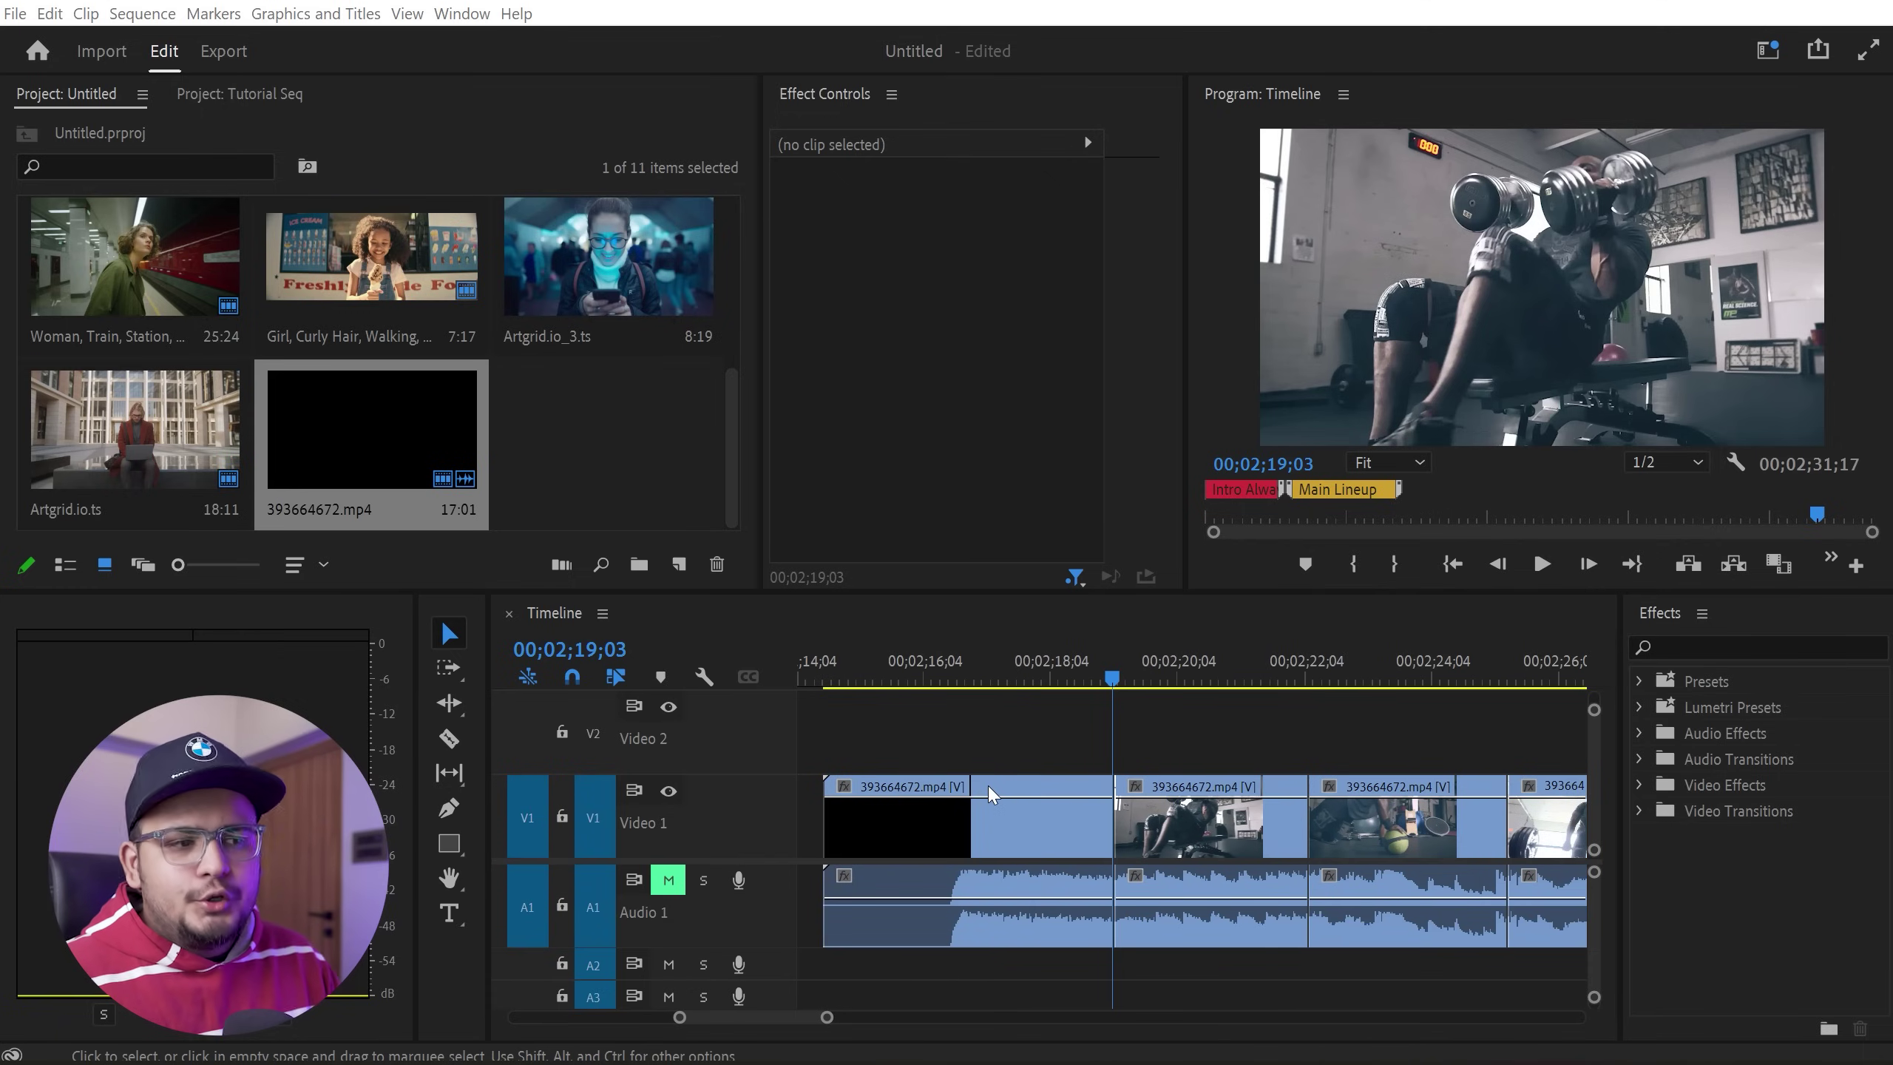
click(1077, 672)
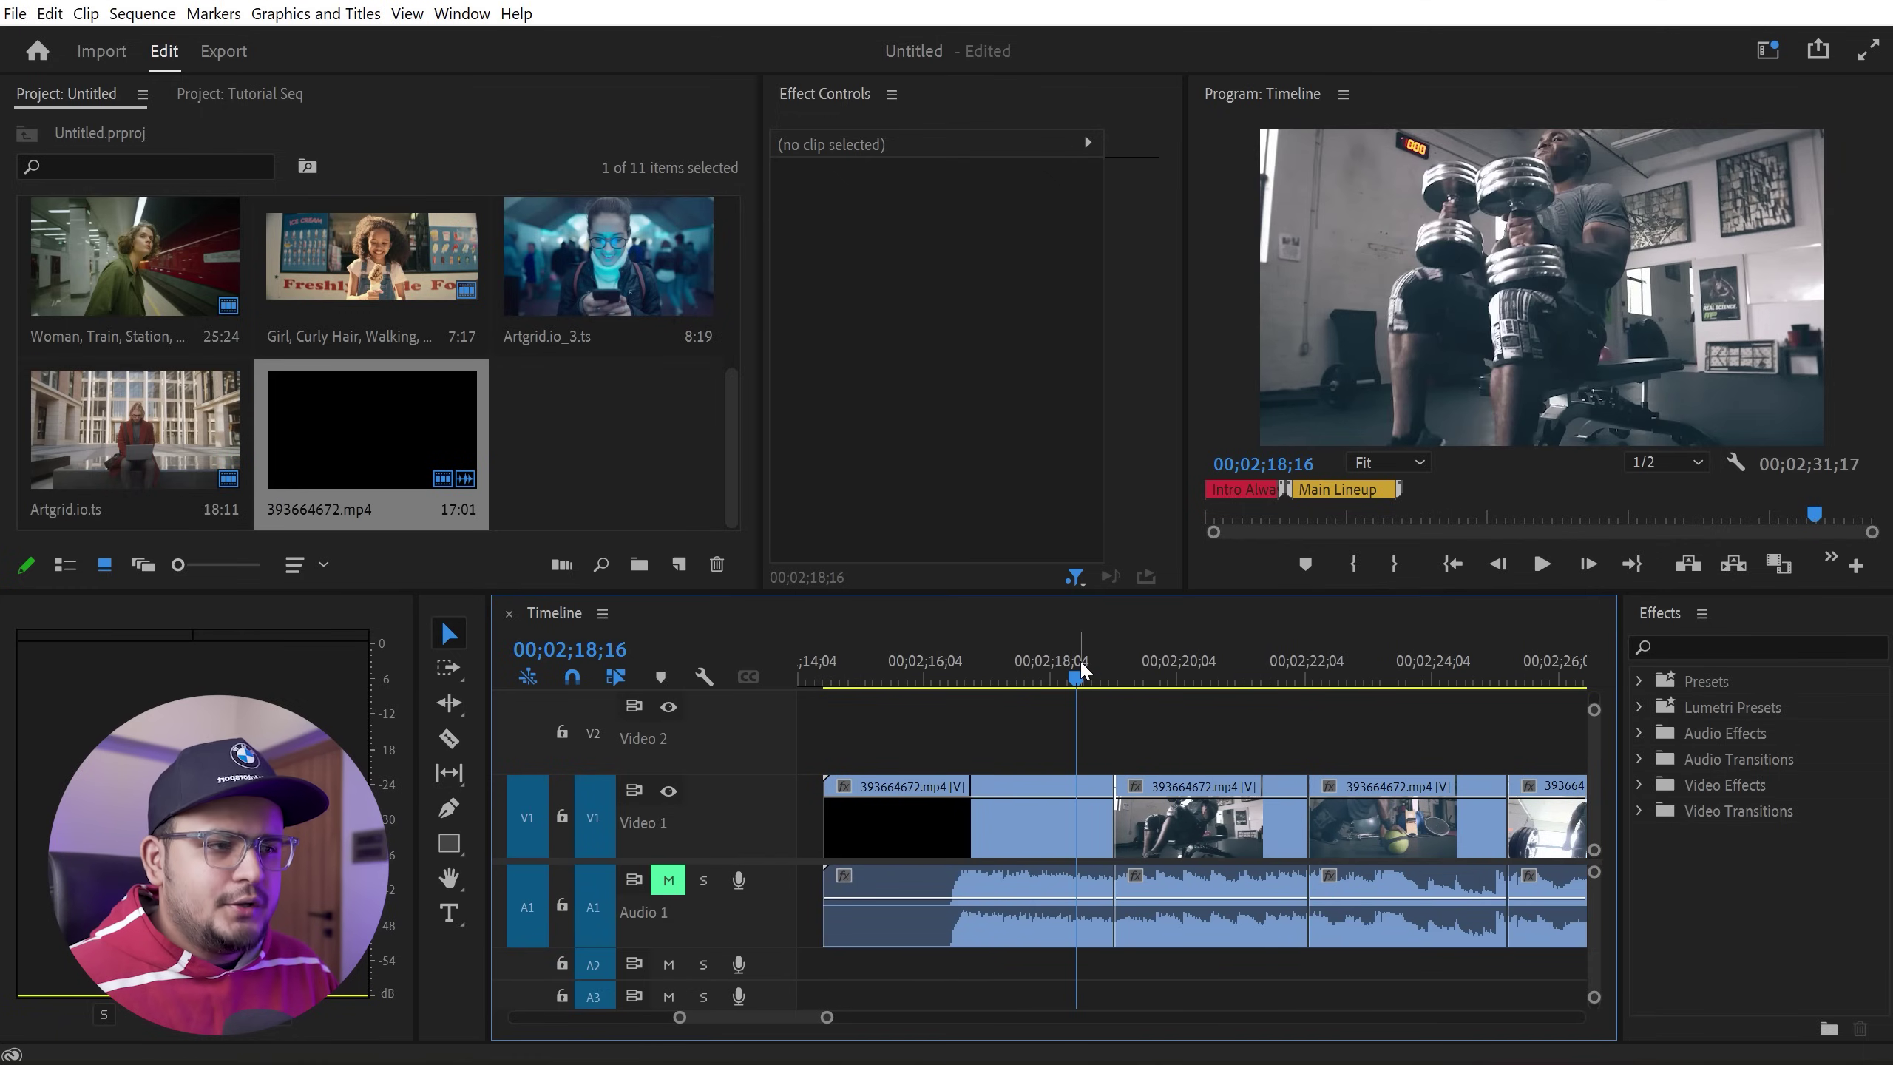
click(1154, 680)
scroll(1050, 831, up, 1)
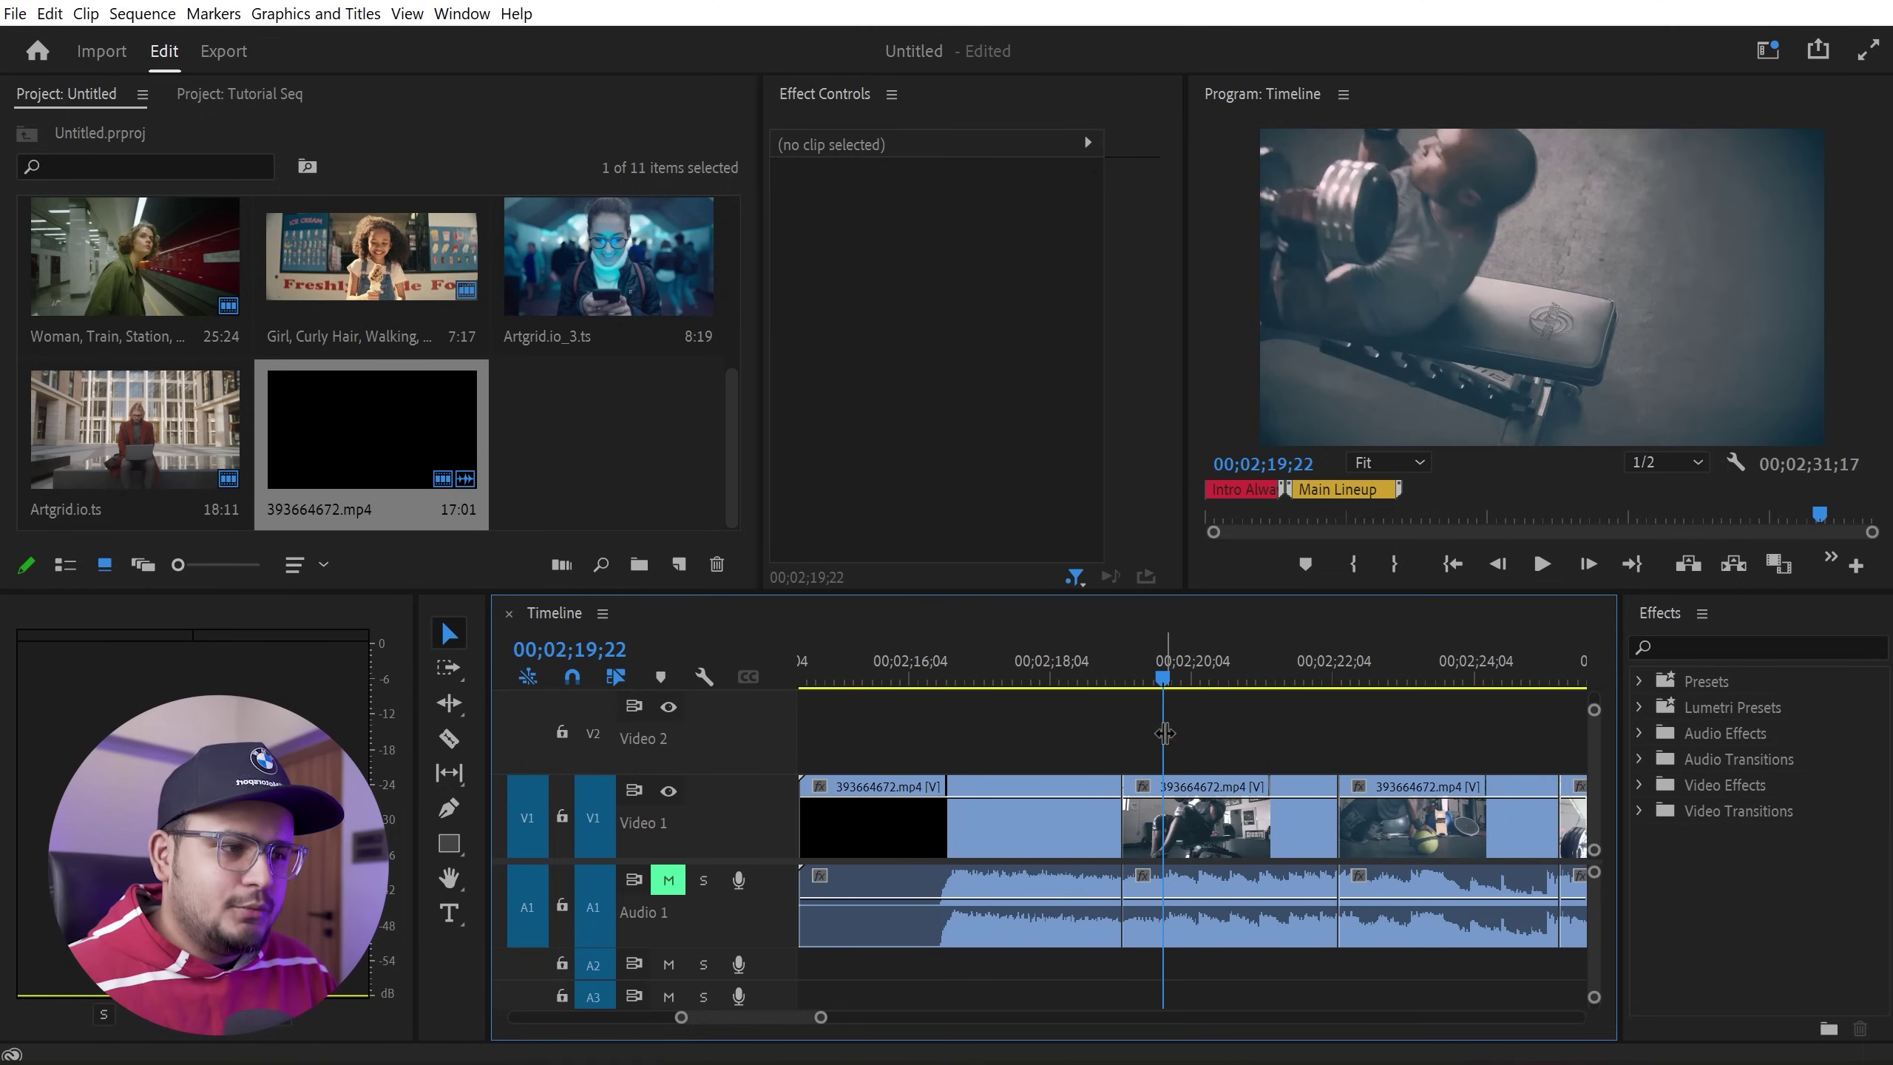
drag(1150, 653, 1124, 654)
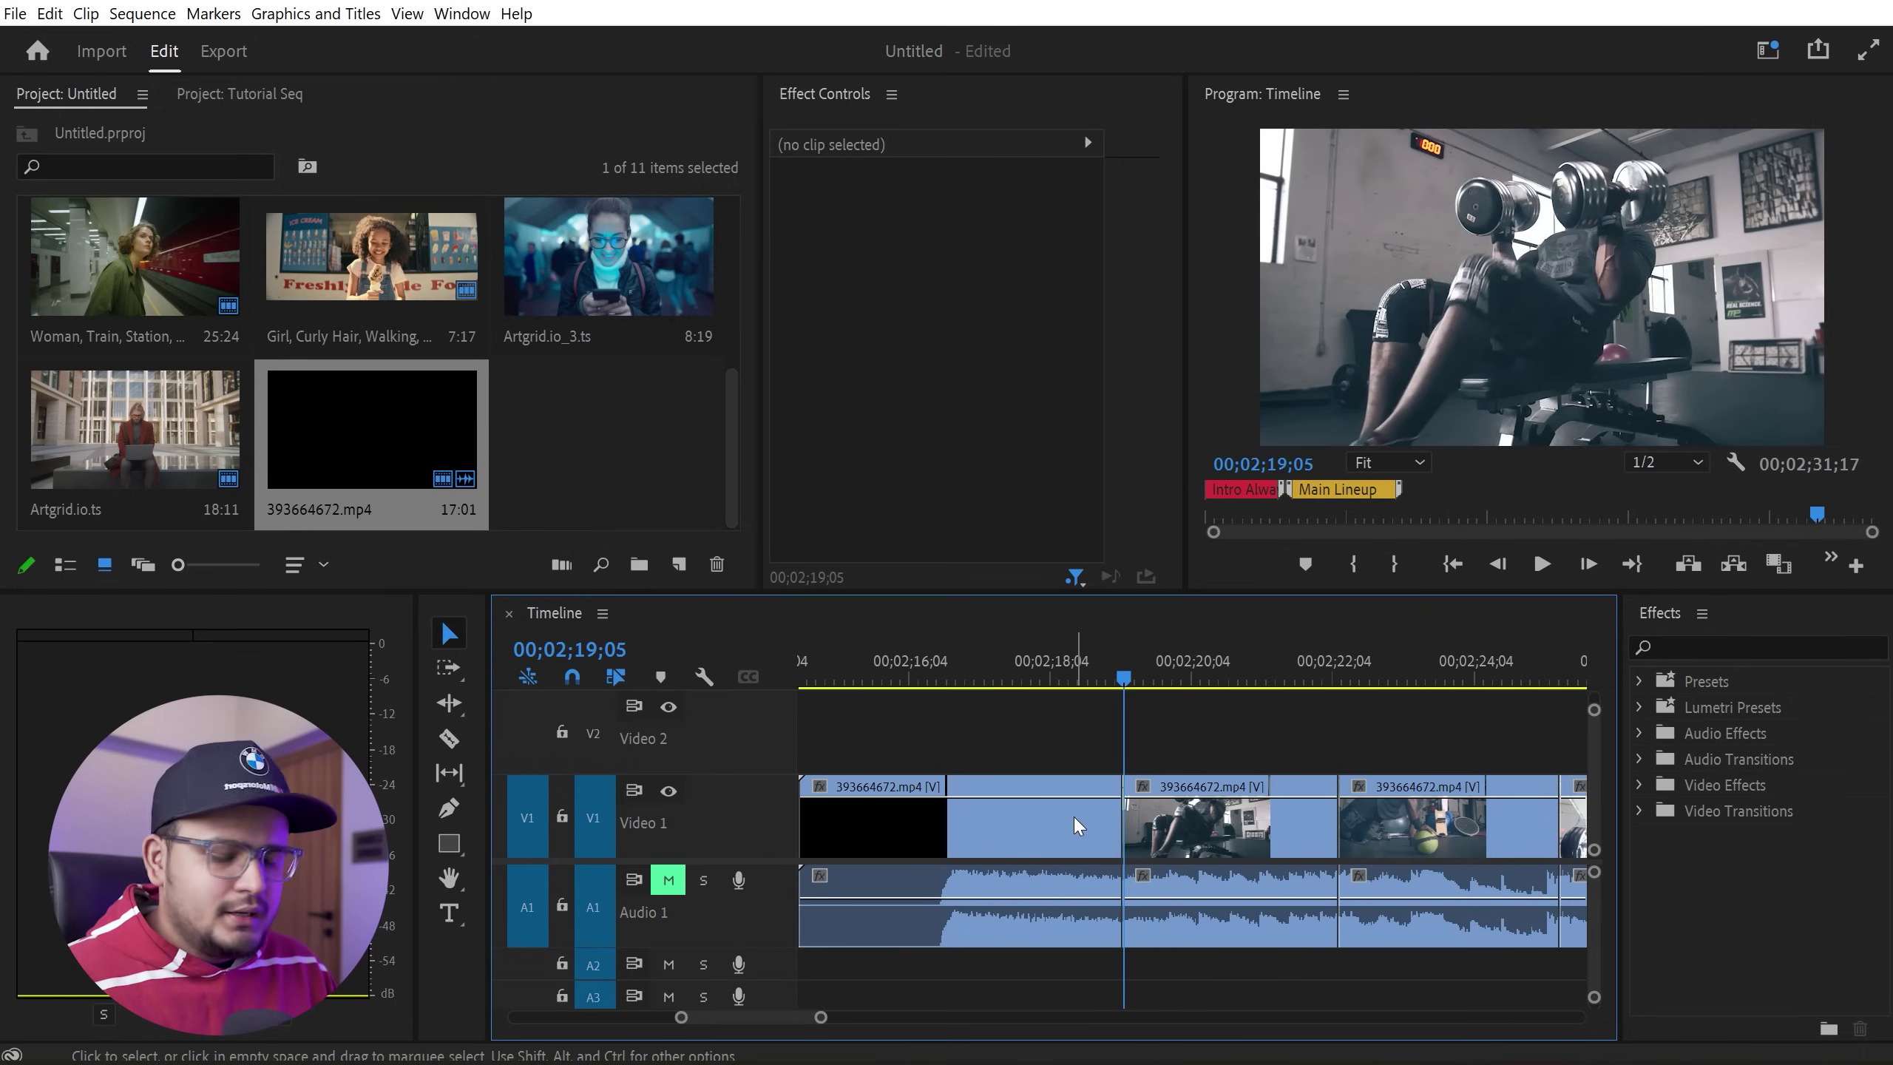
click(1125, 880)
key(ctrl+shift+d)
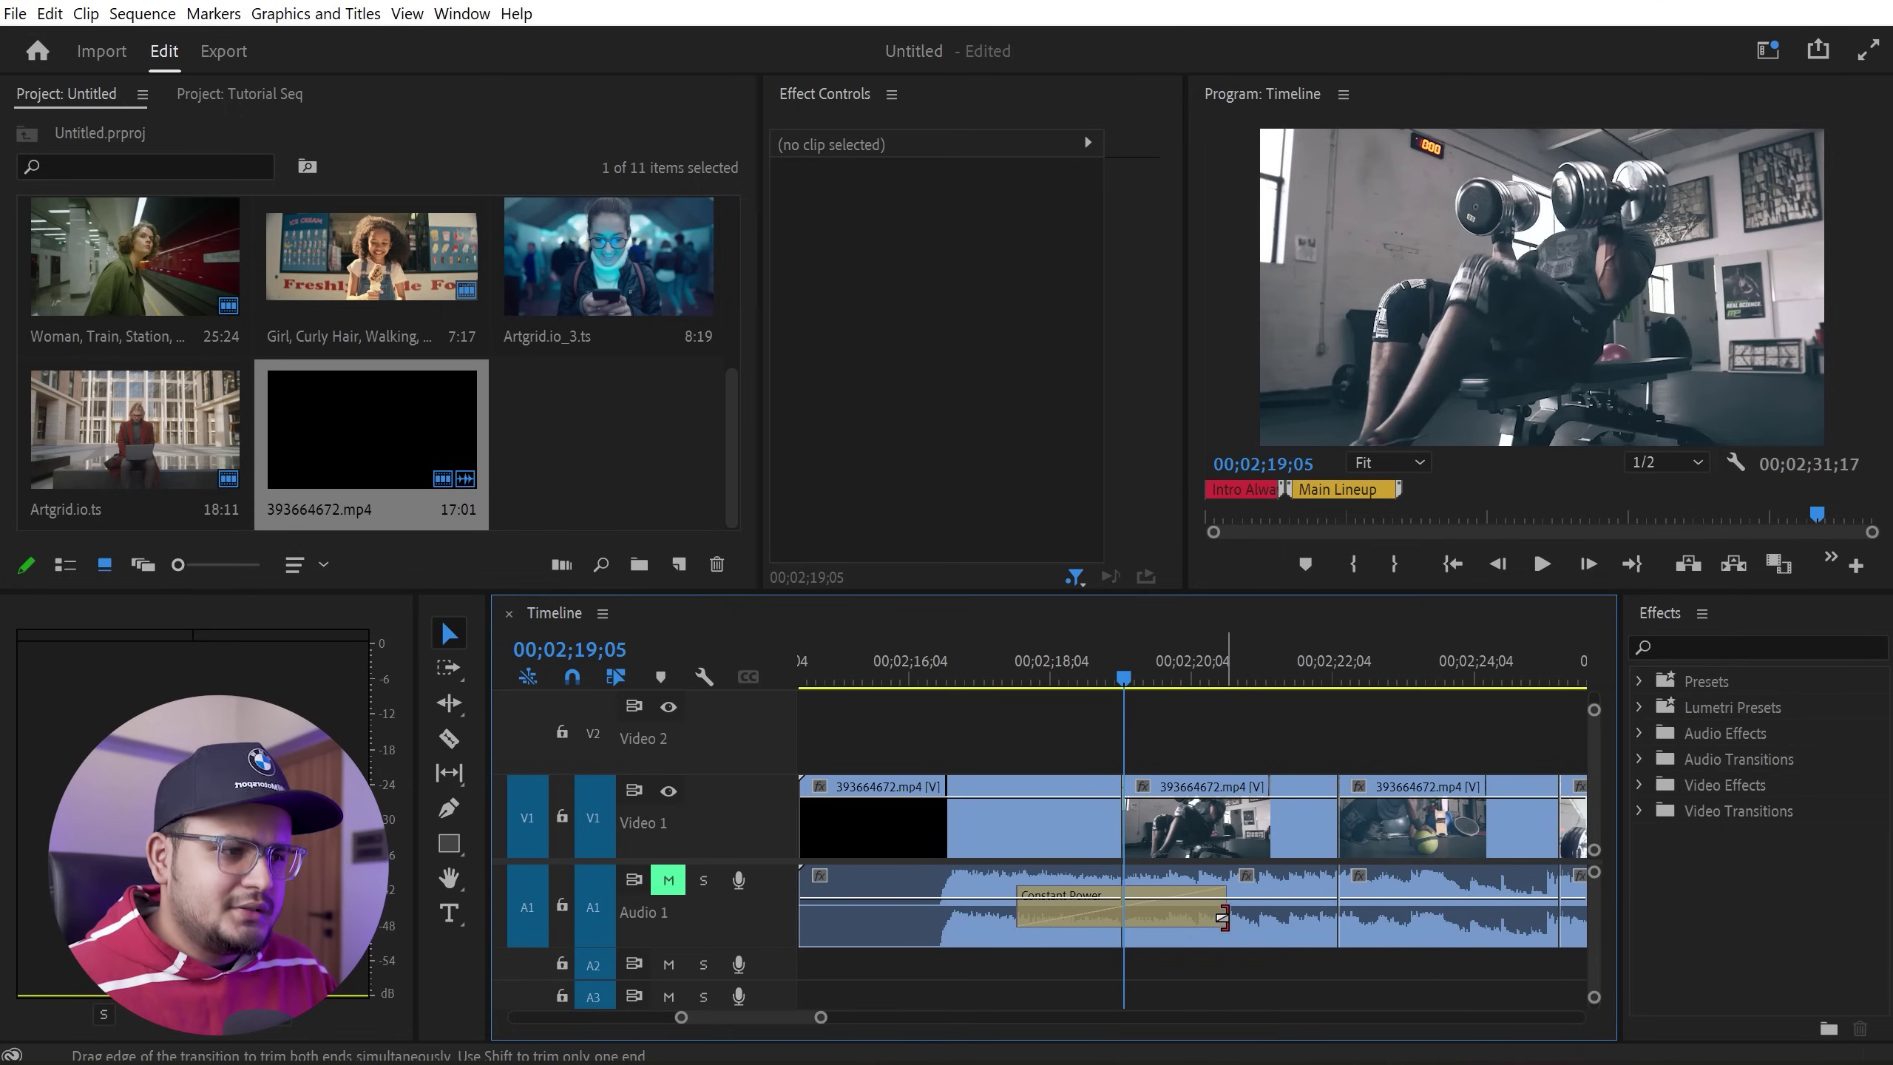
Shorten the crossfade to 24 frames and move the playhead to the next cut.
drag(1215, 914, 1145, 914)
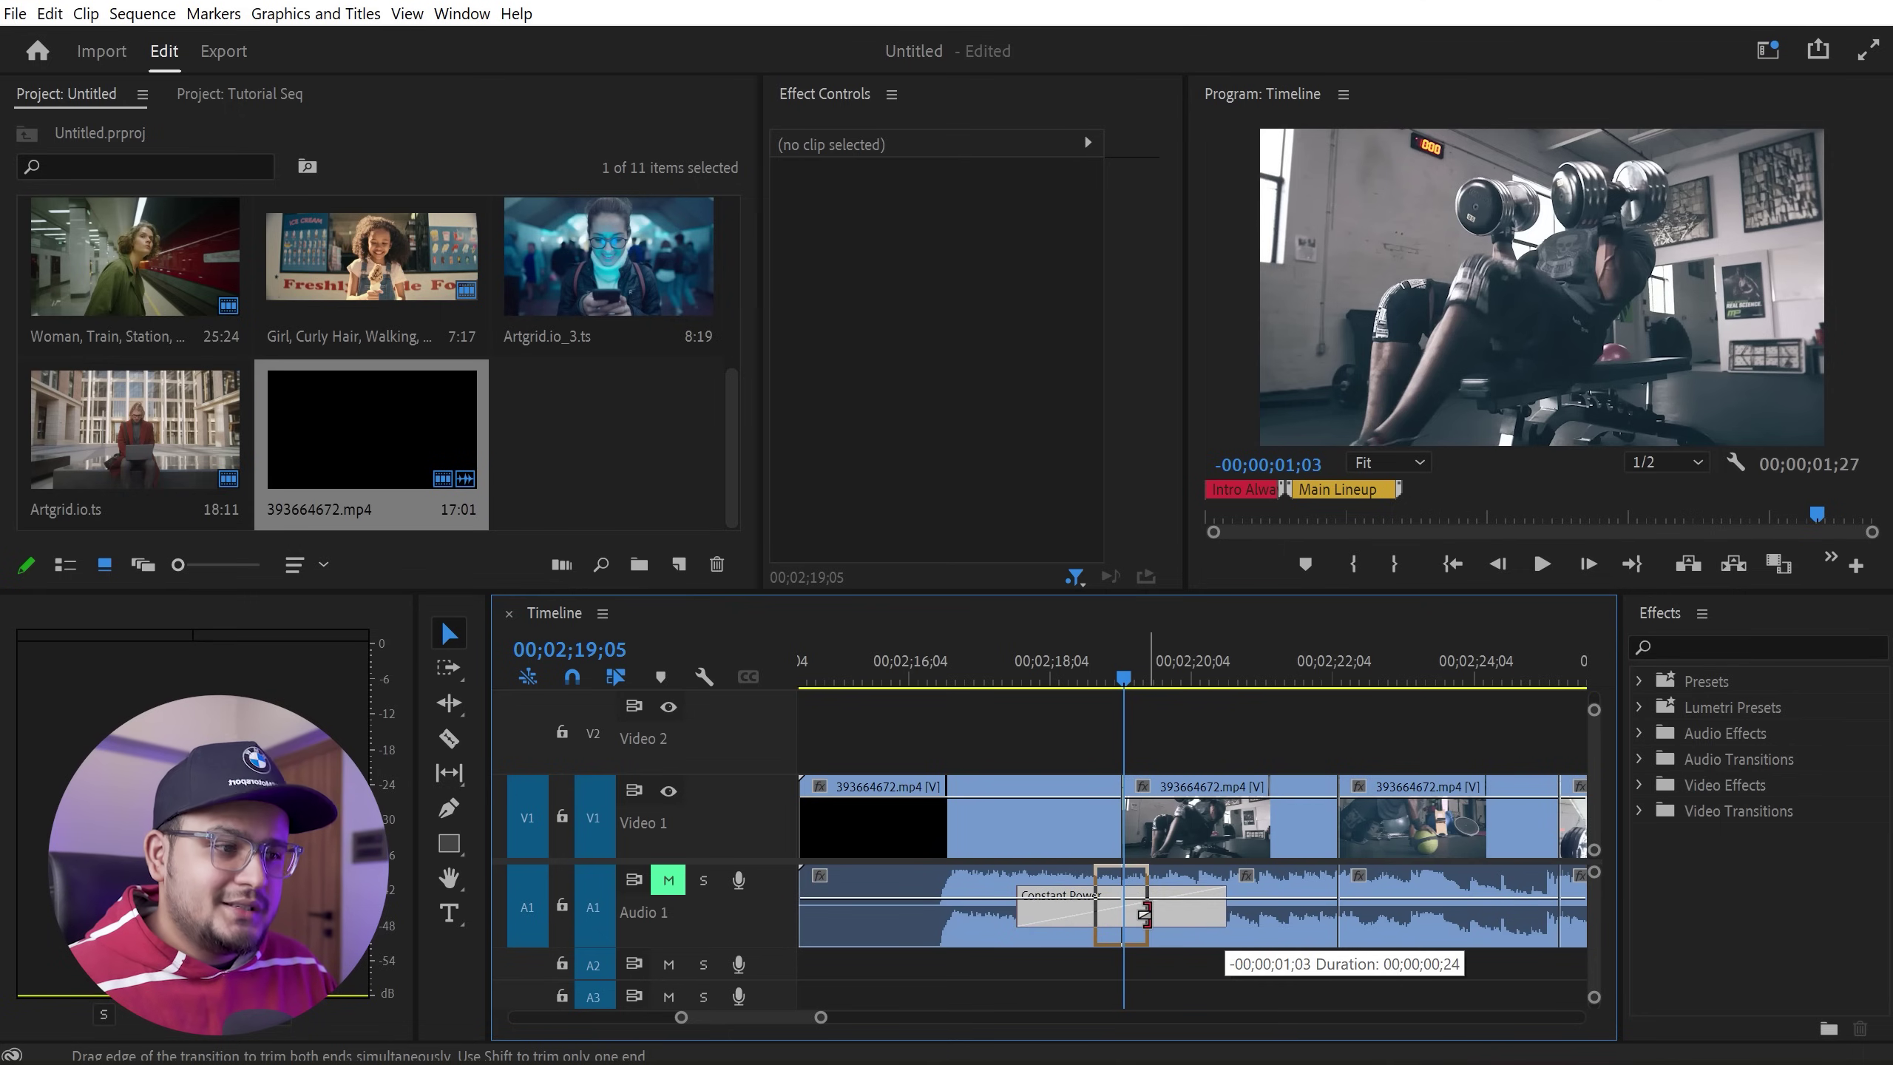
drag(1145, 914, 1145, 914)
click(1056, 740)
key(Down)
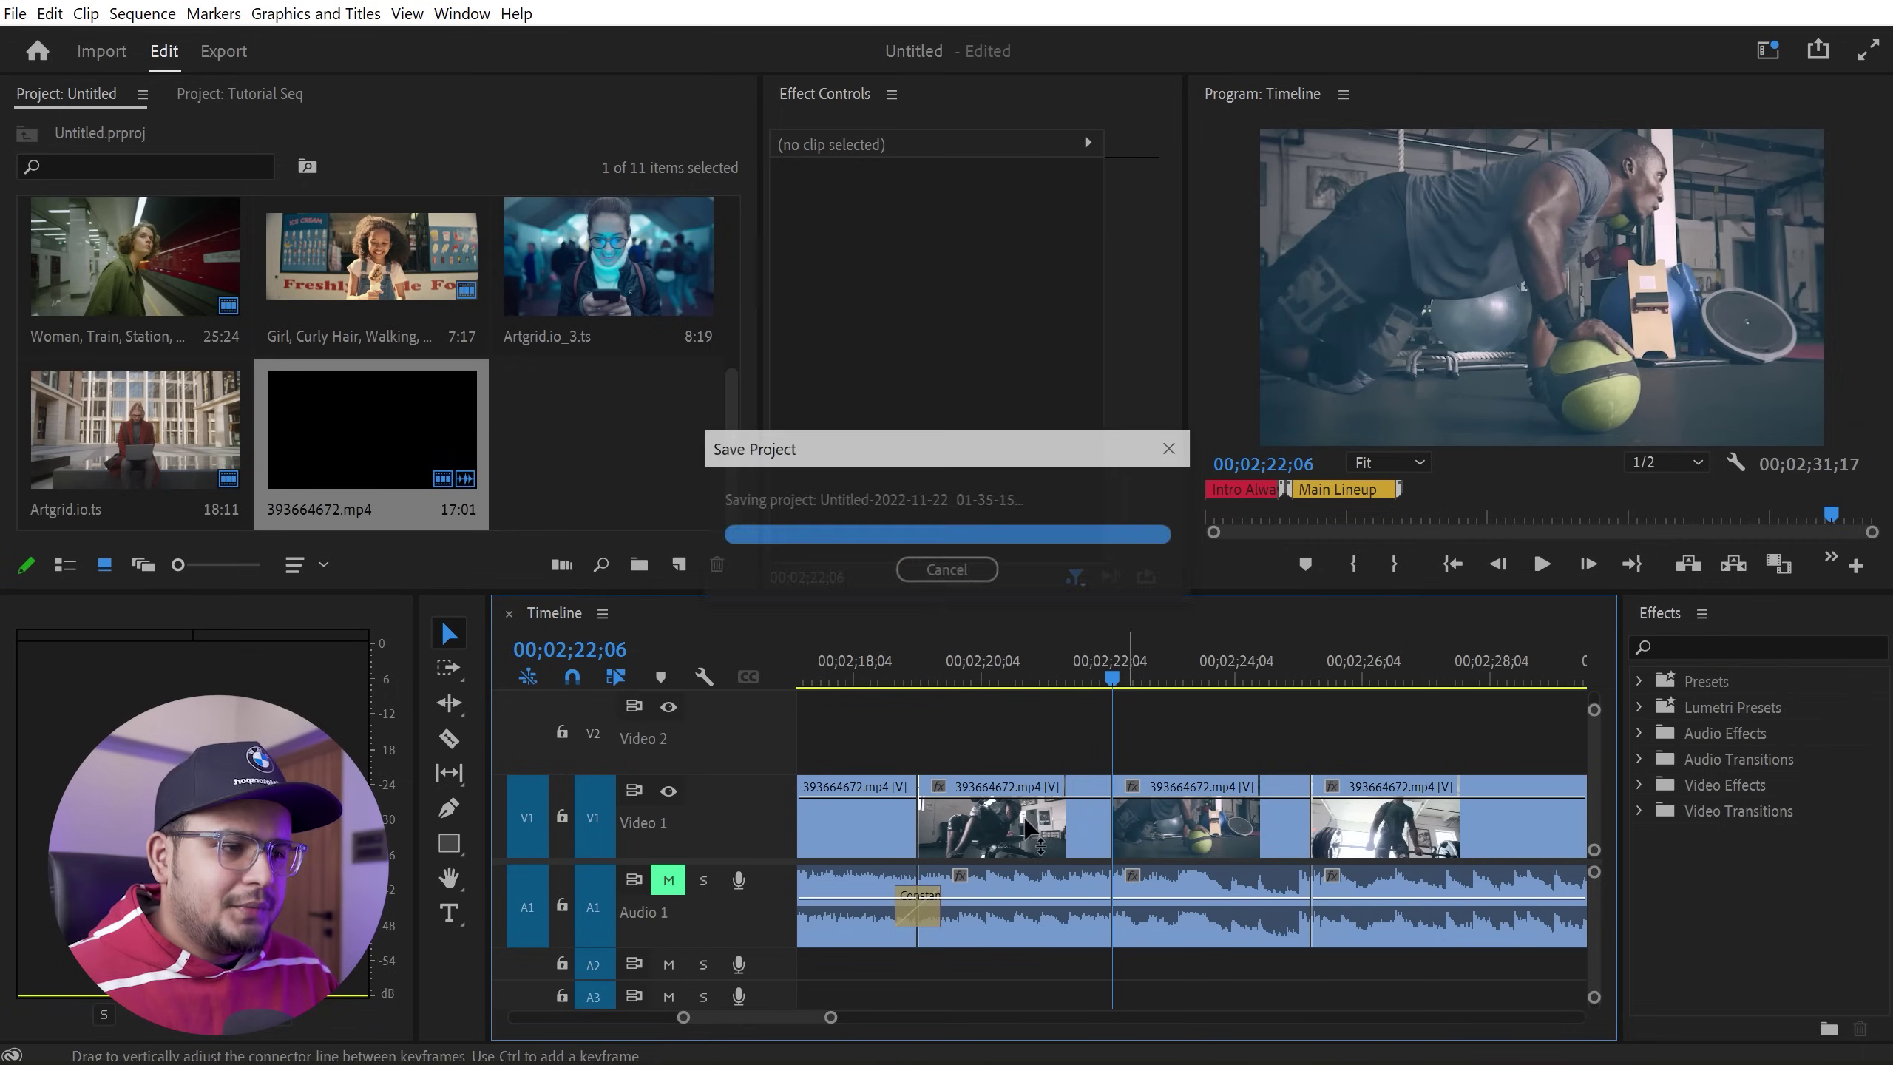
click(1703, 615)
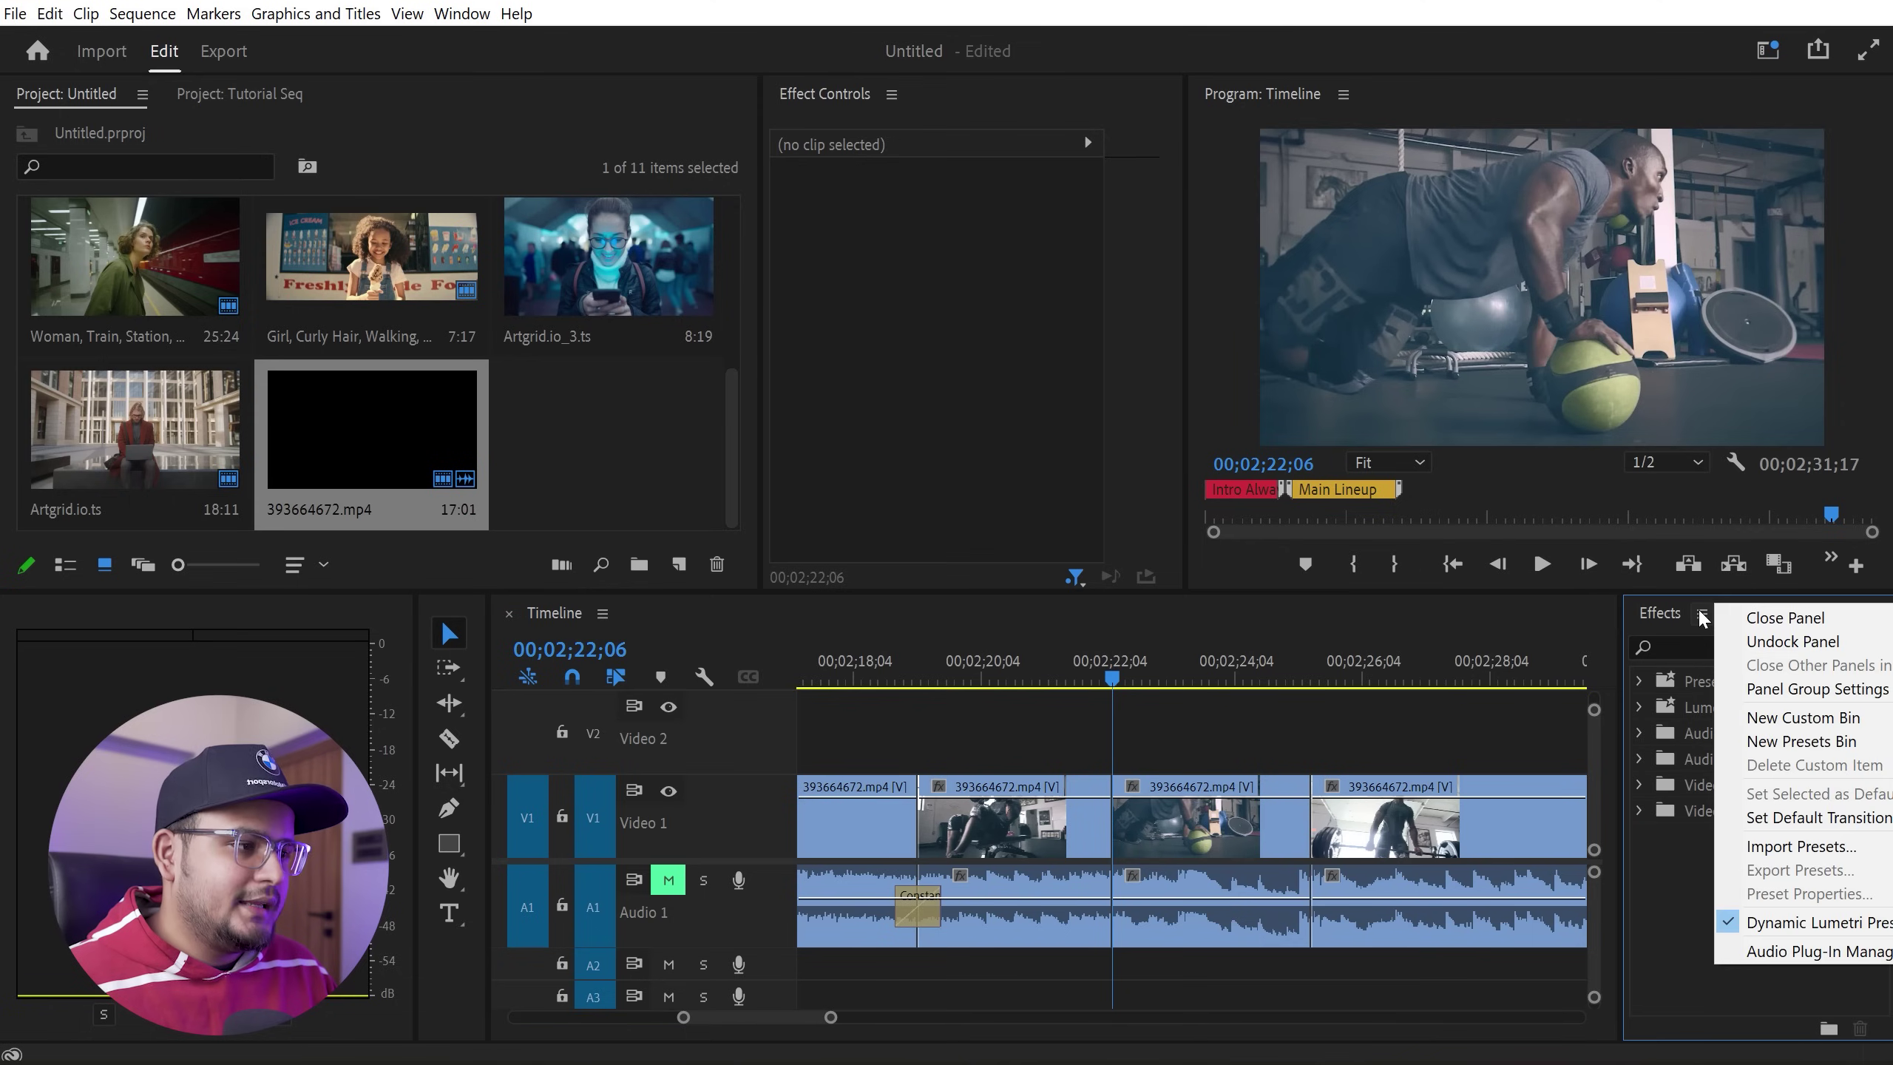
Set the Audio Transition Default Duration to 0.30 seconds in Timeline preferences.
click(1756, 818)
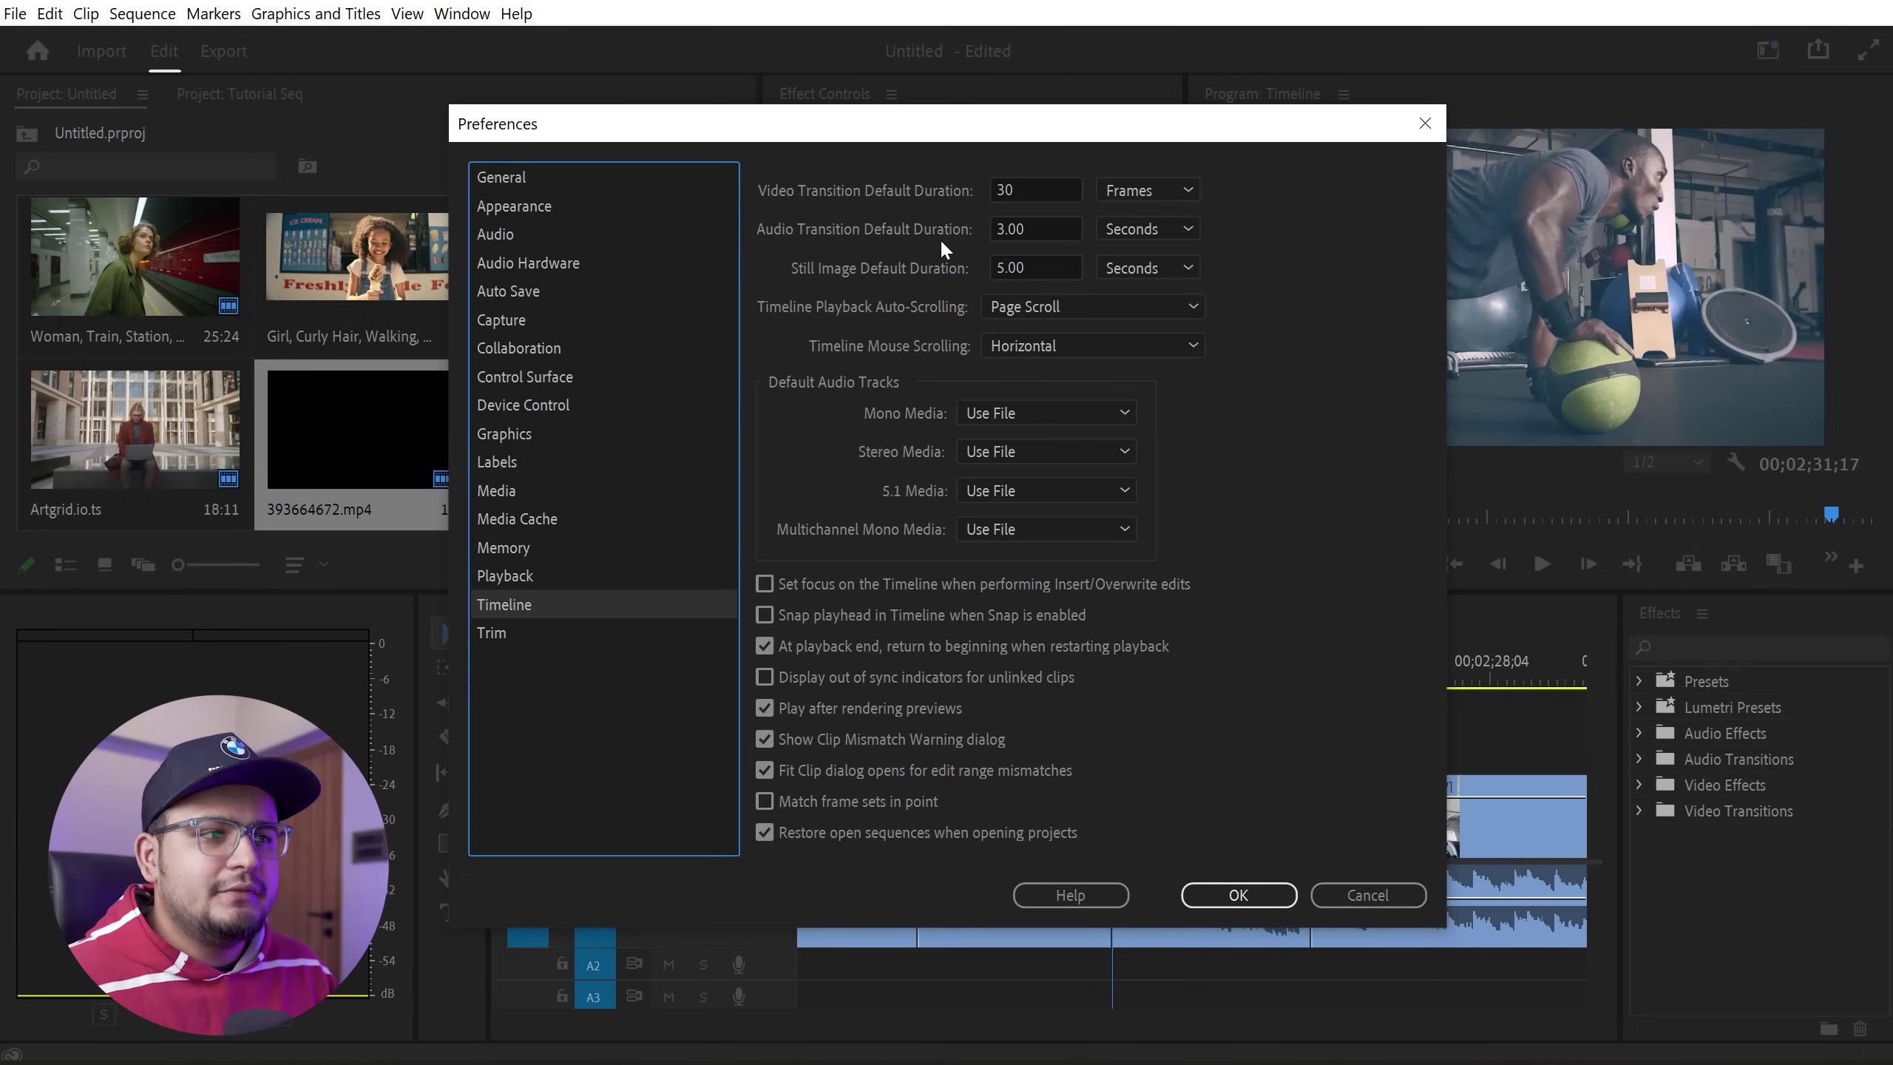
click(1039, 228)
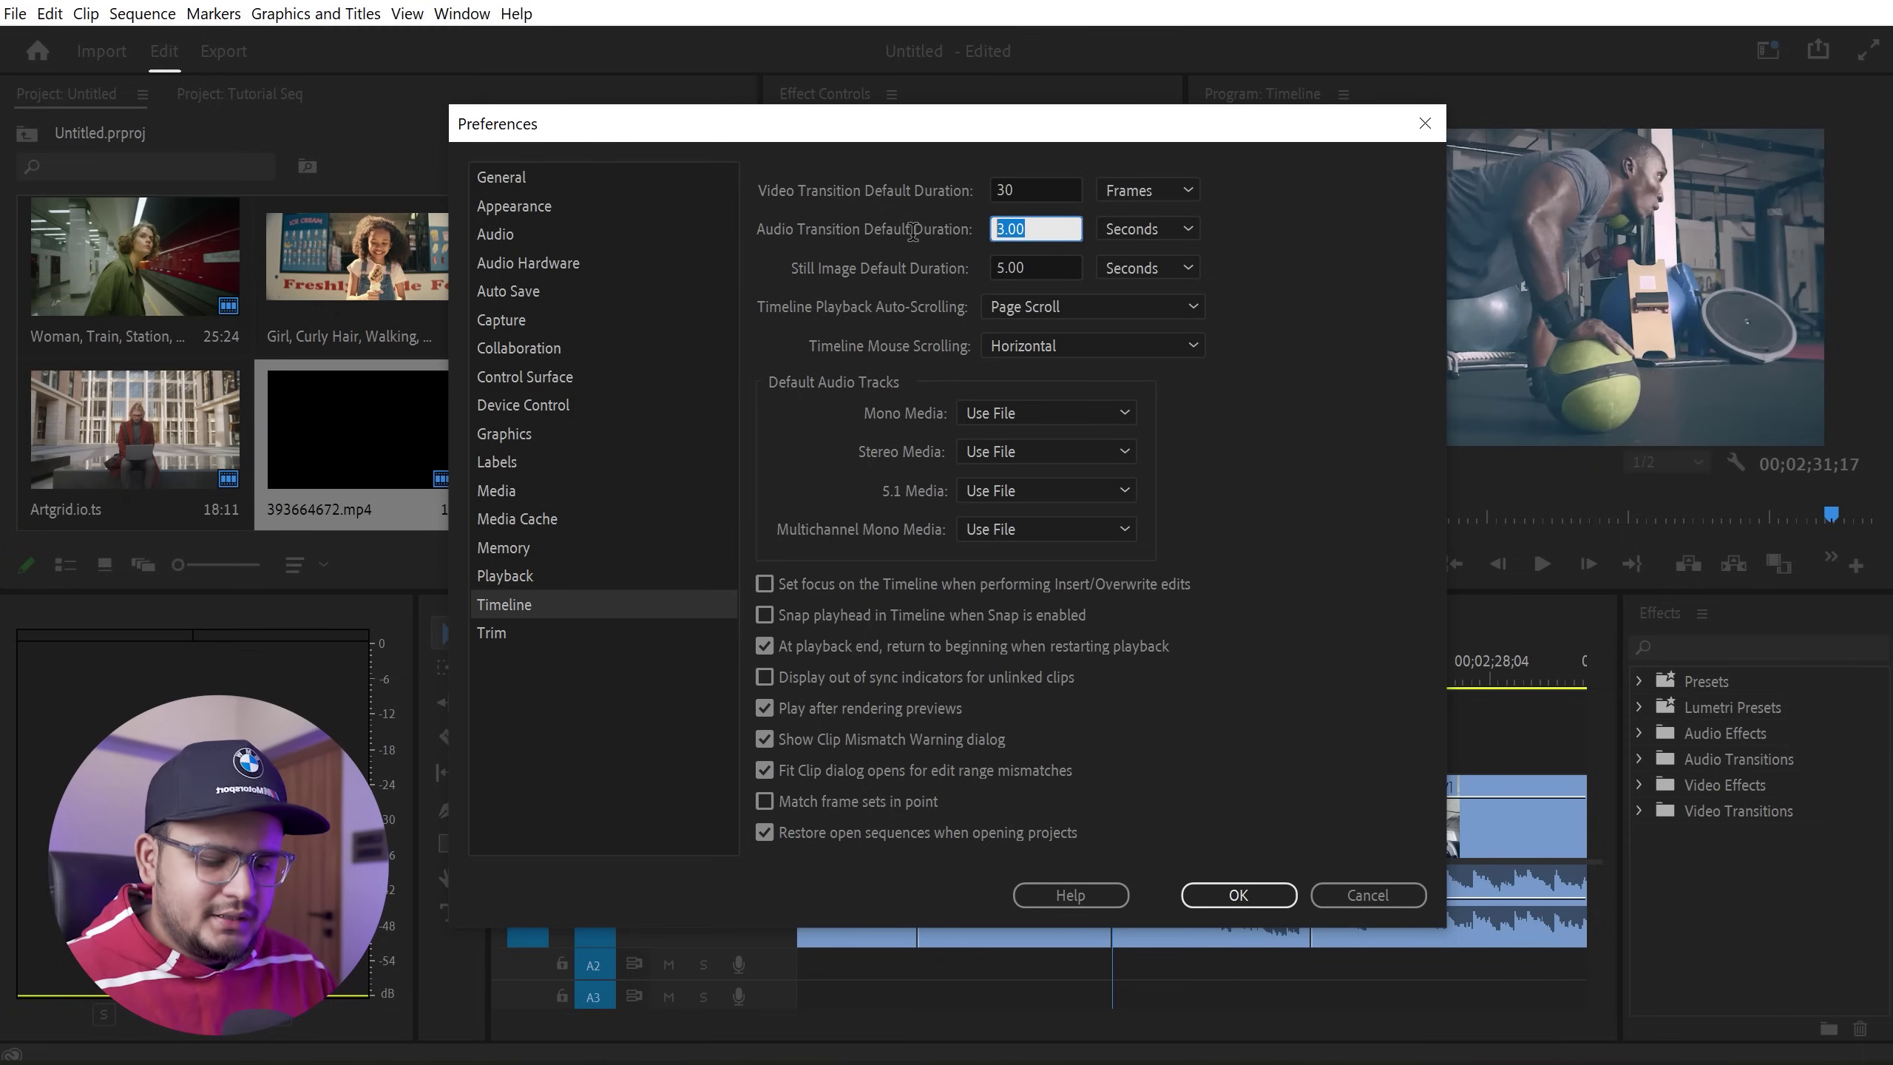
text(.30)
click(1289, 332)
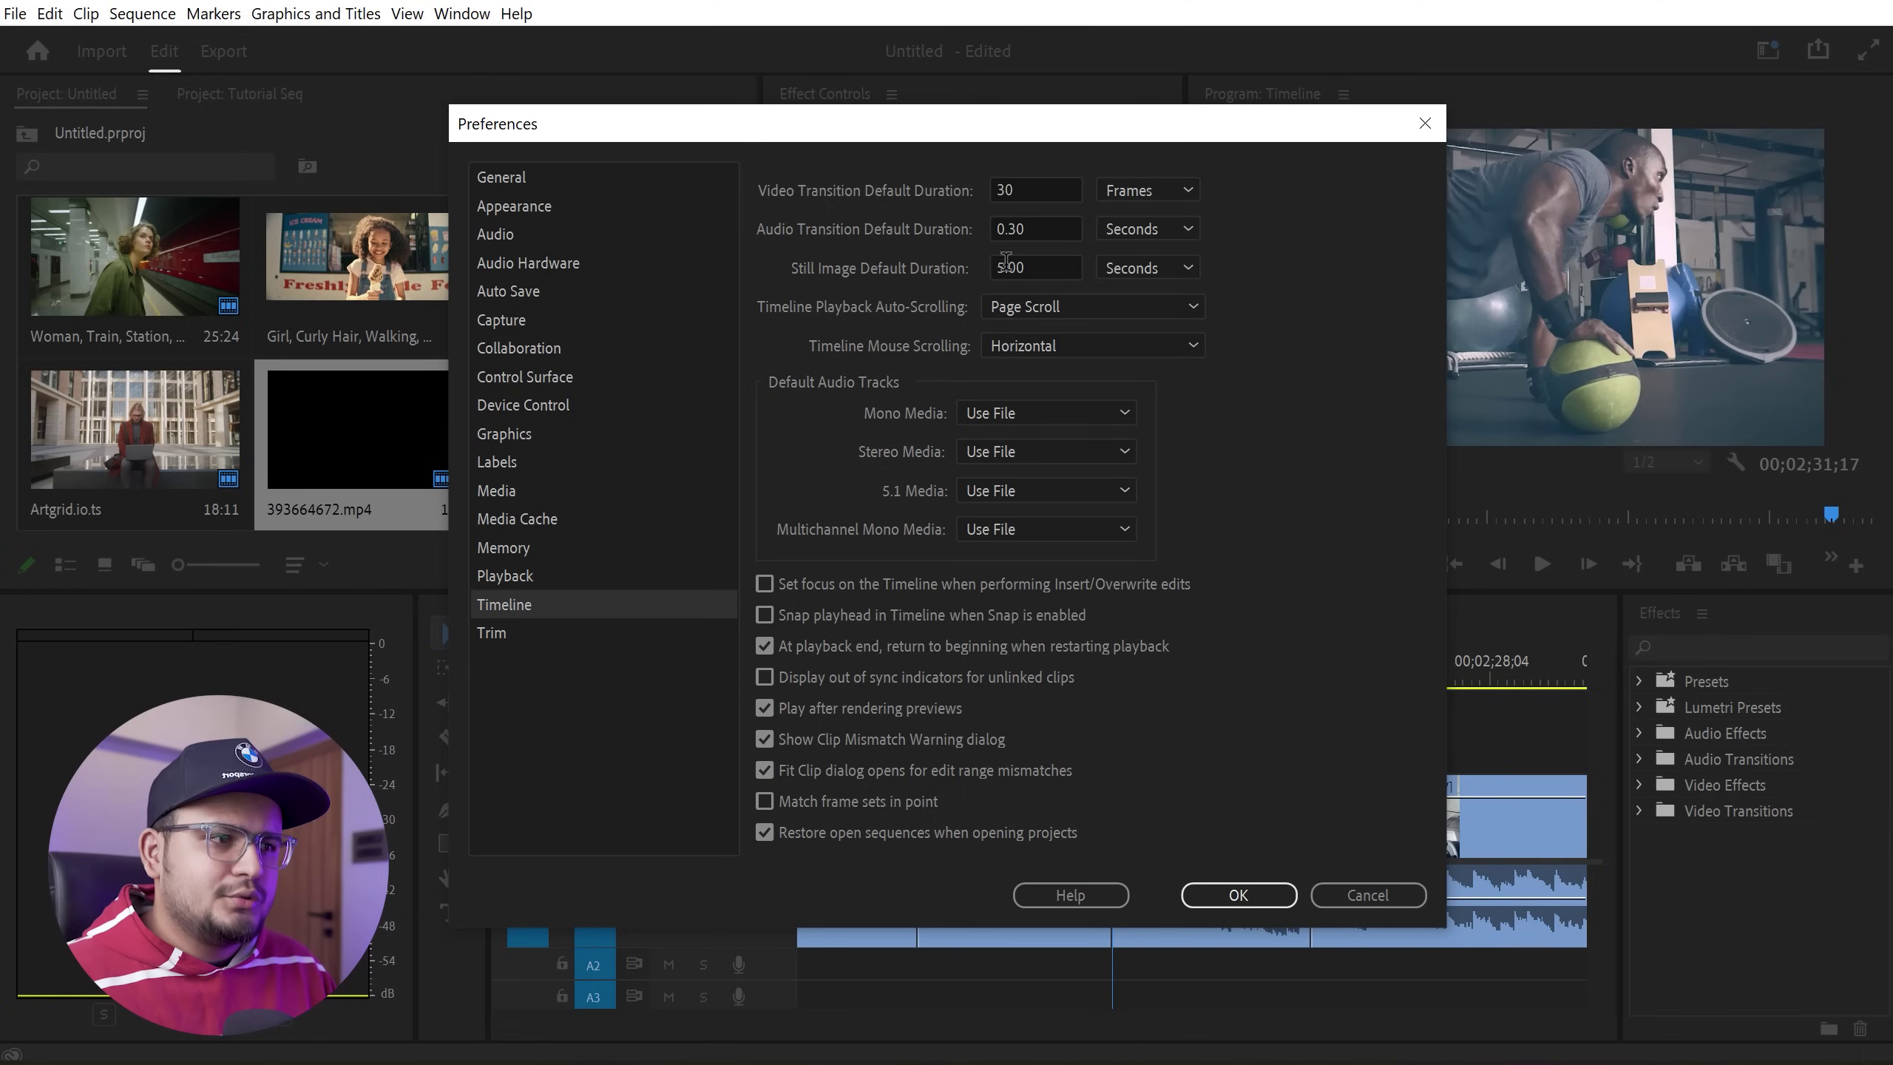
click(1237, 893)
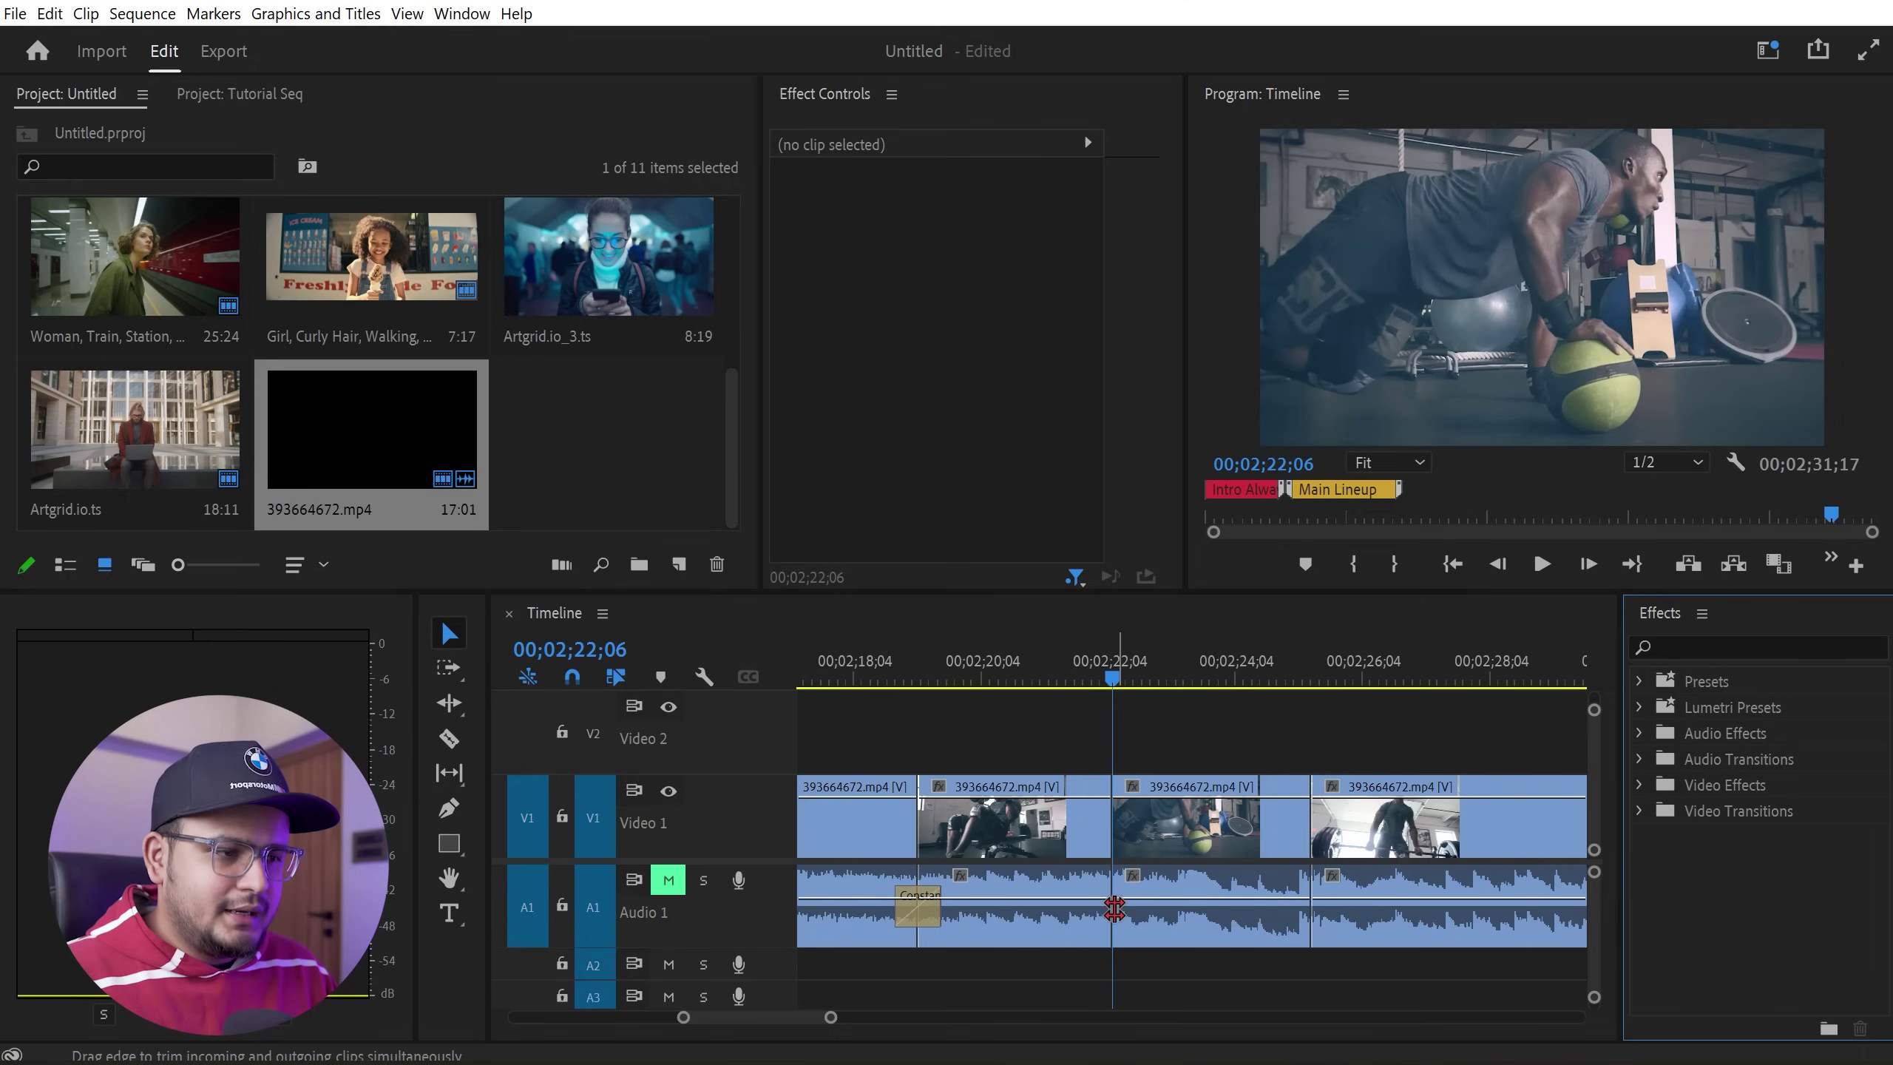
Apply the 0.30-second default audio crossfade to every cut across the whole sequence.
key(ctrl+shift+d)
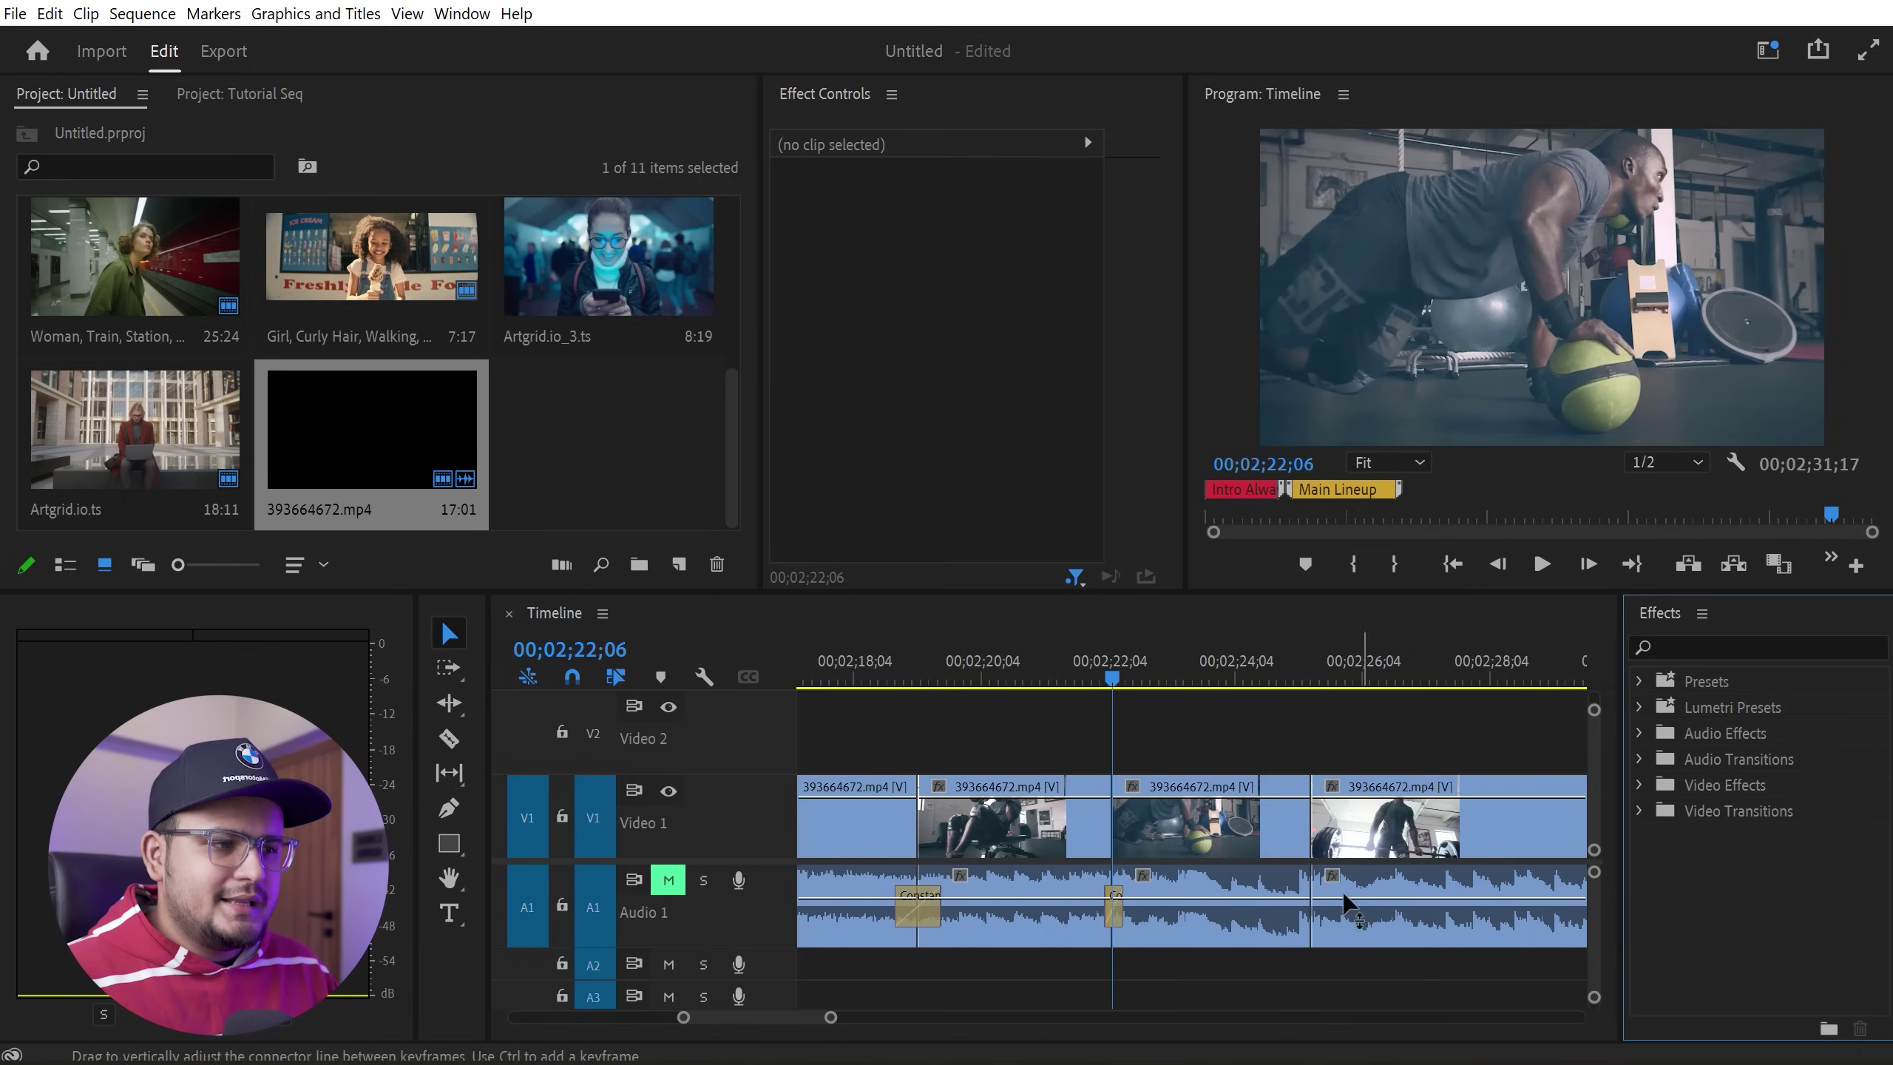
key(minus)
key(minus)
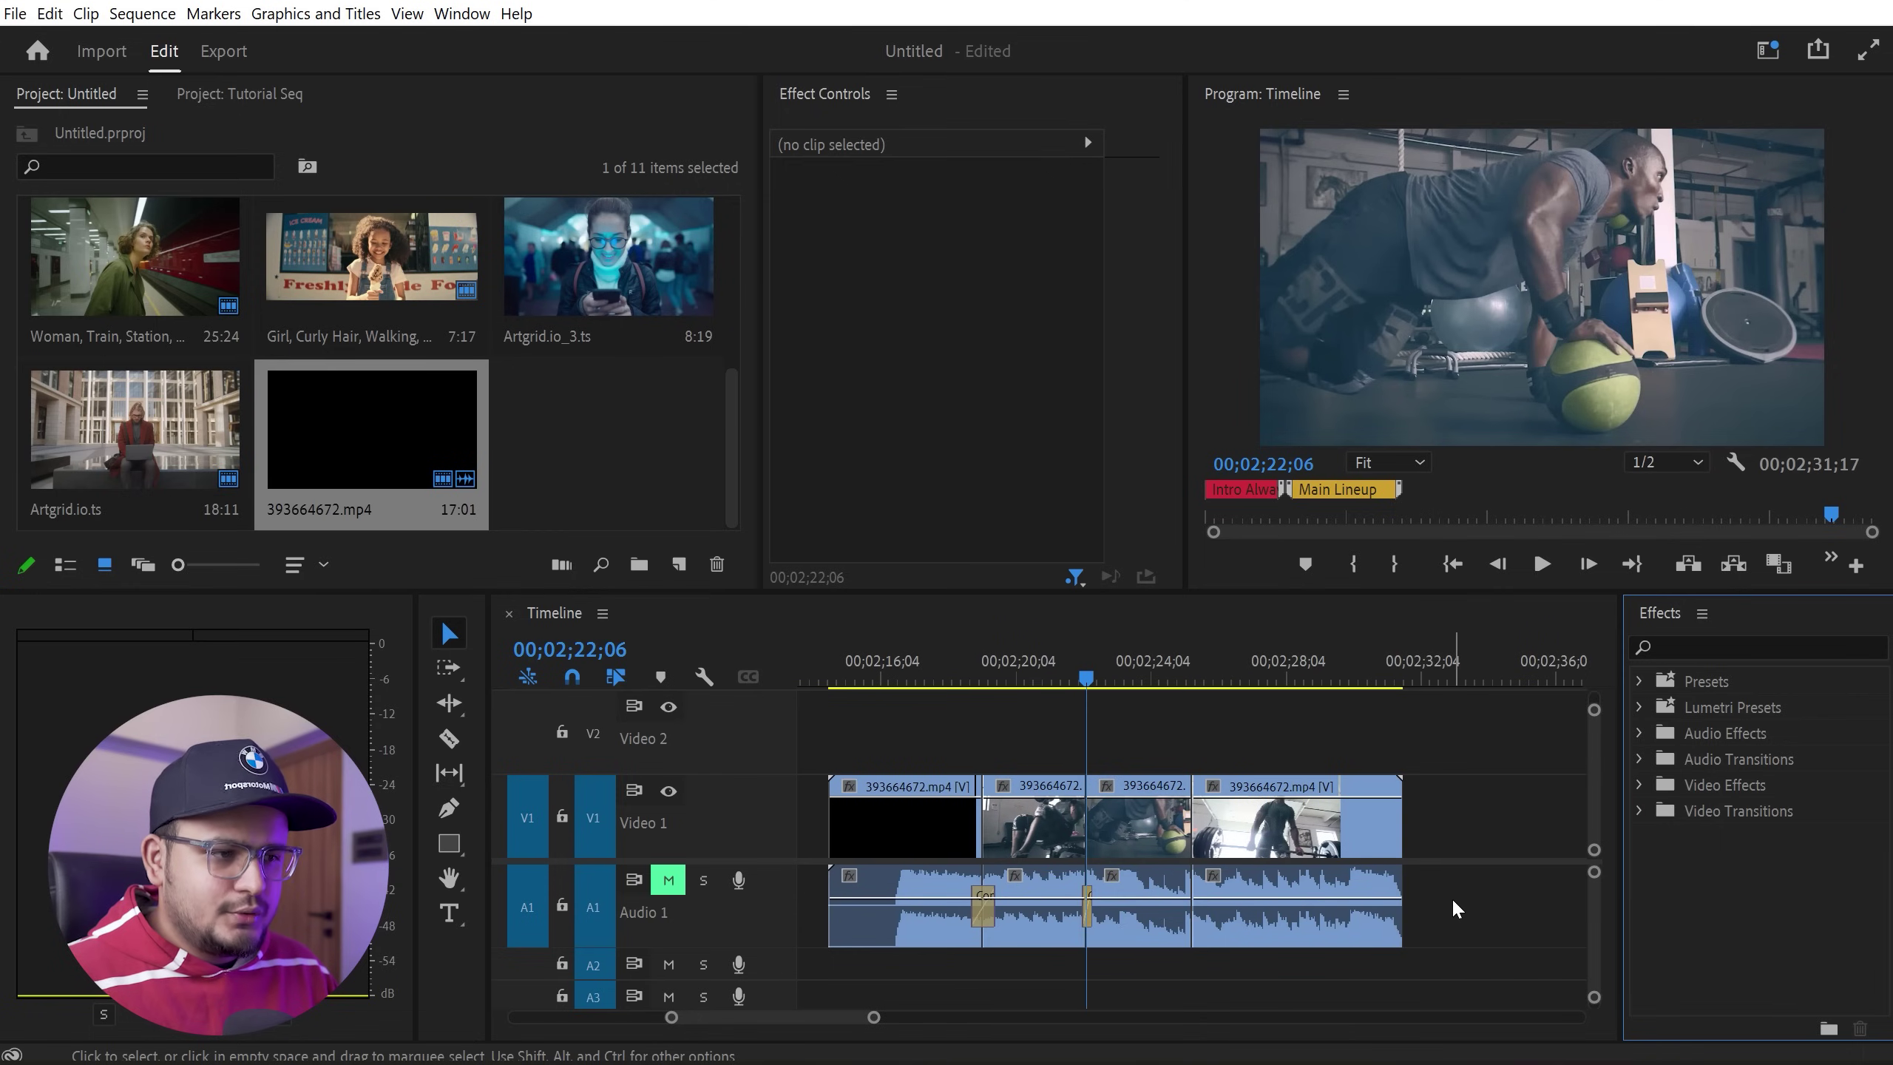
key(ctrl+z)
drag(1453, 902, 993, 911)
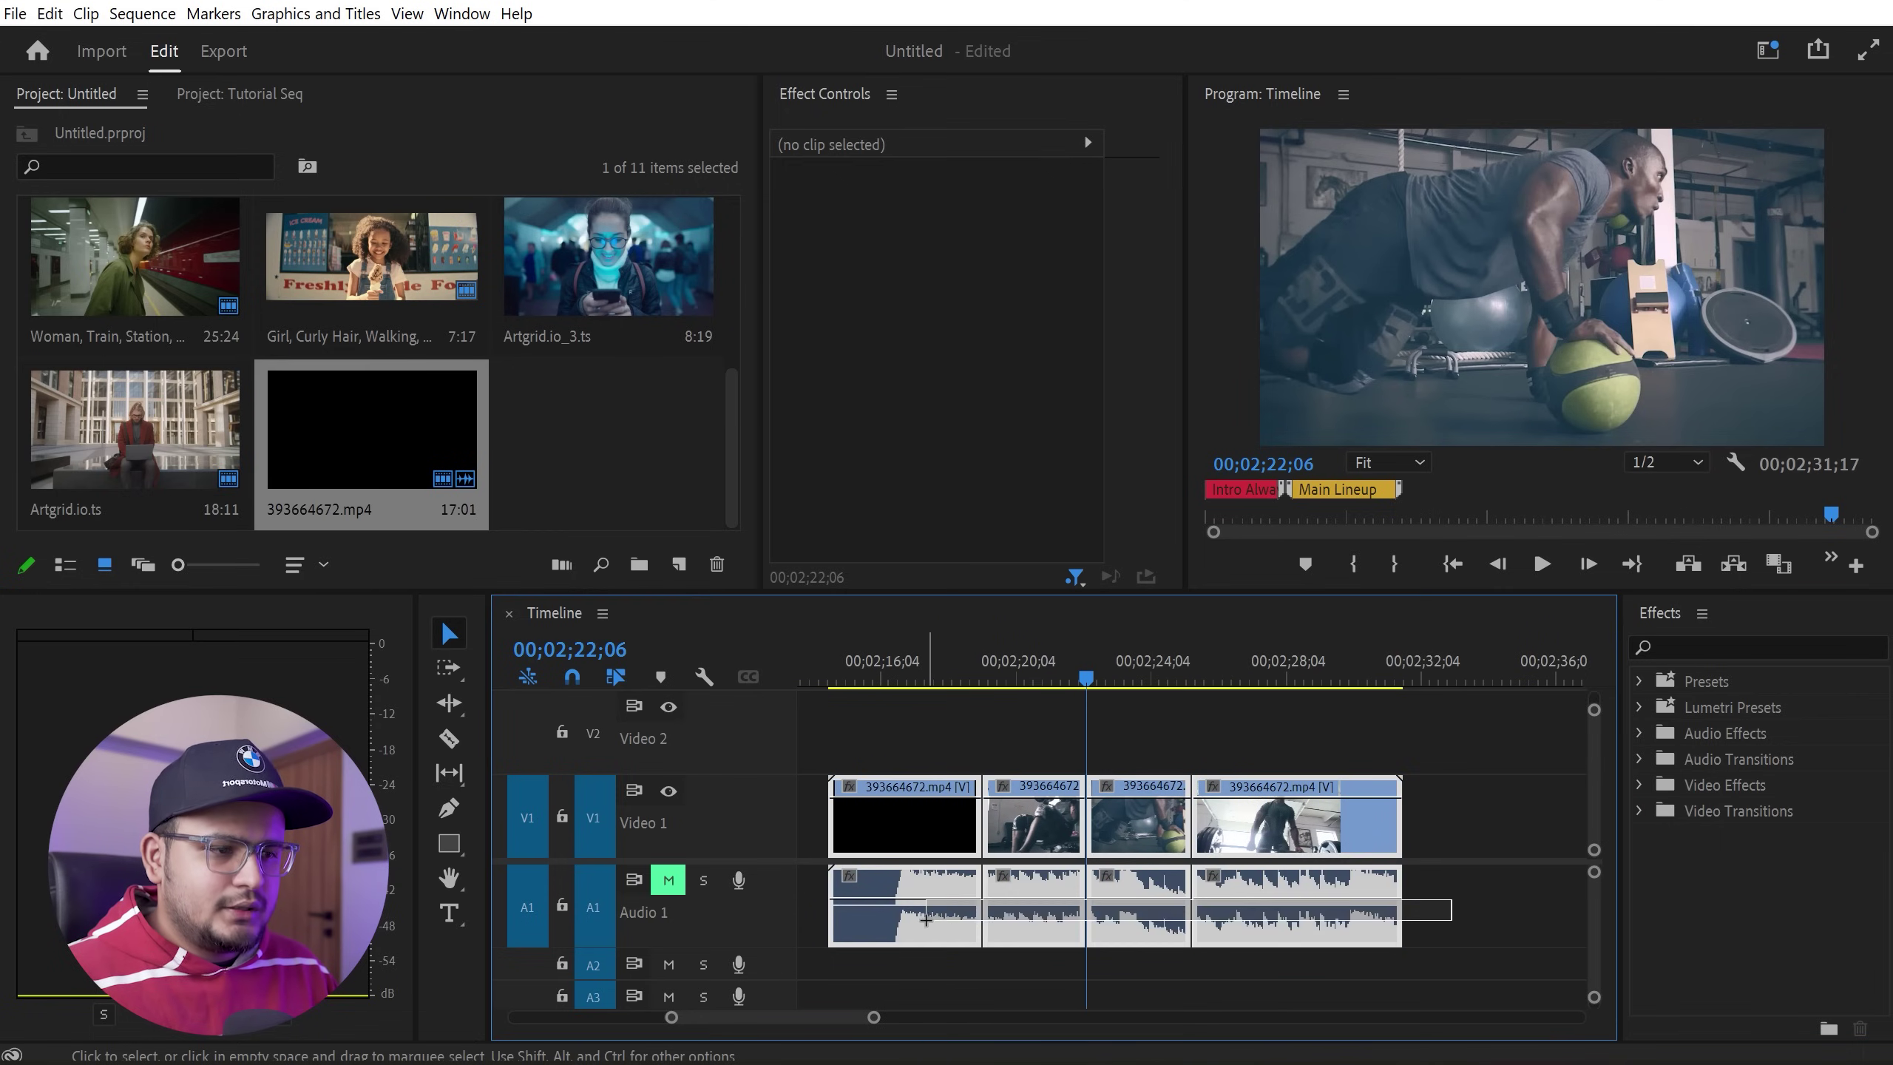
key(ctrl+shift+d)
click(982, 905)
click(1445, 874)
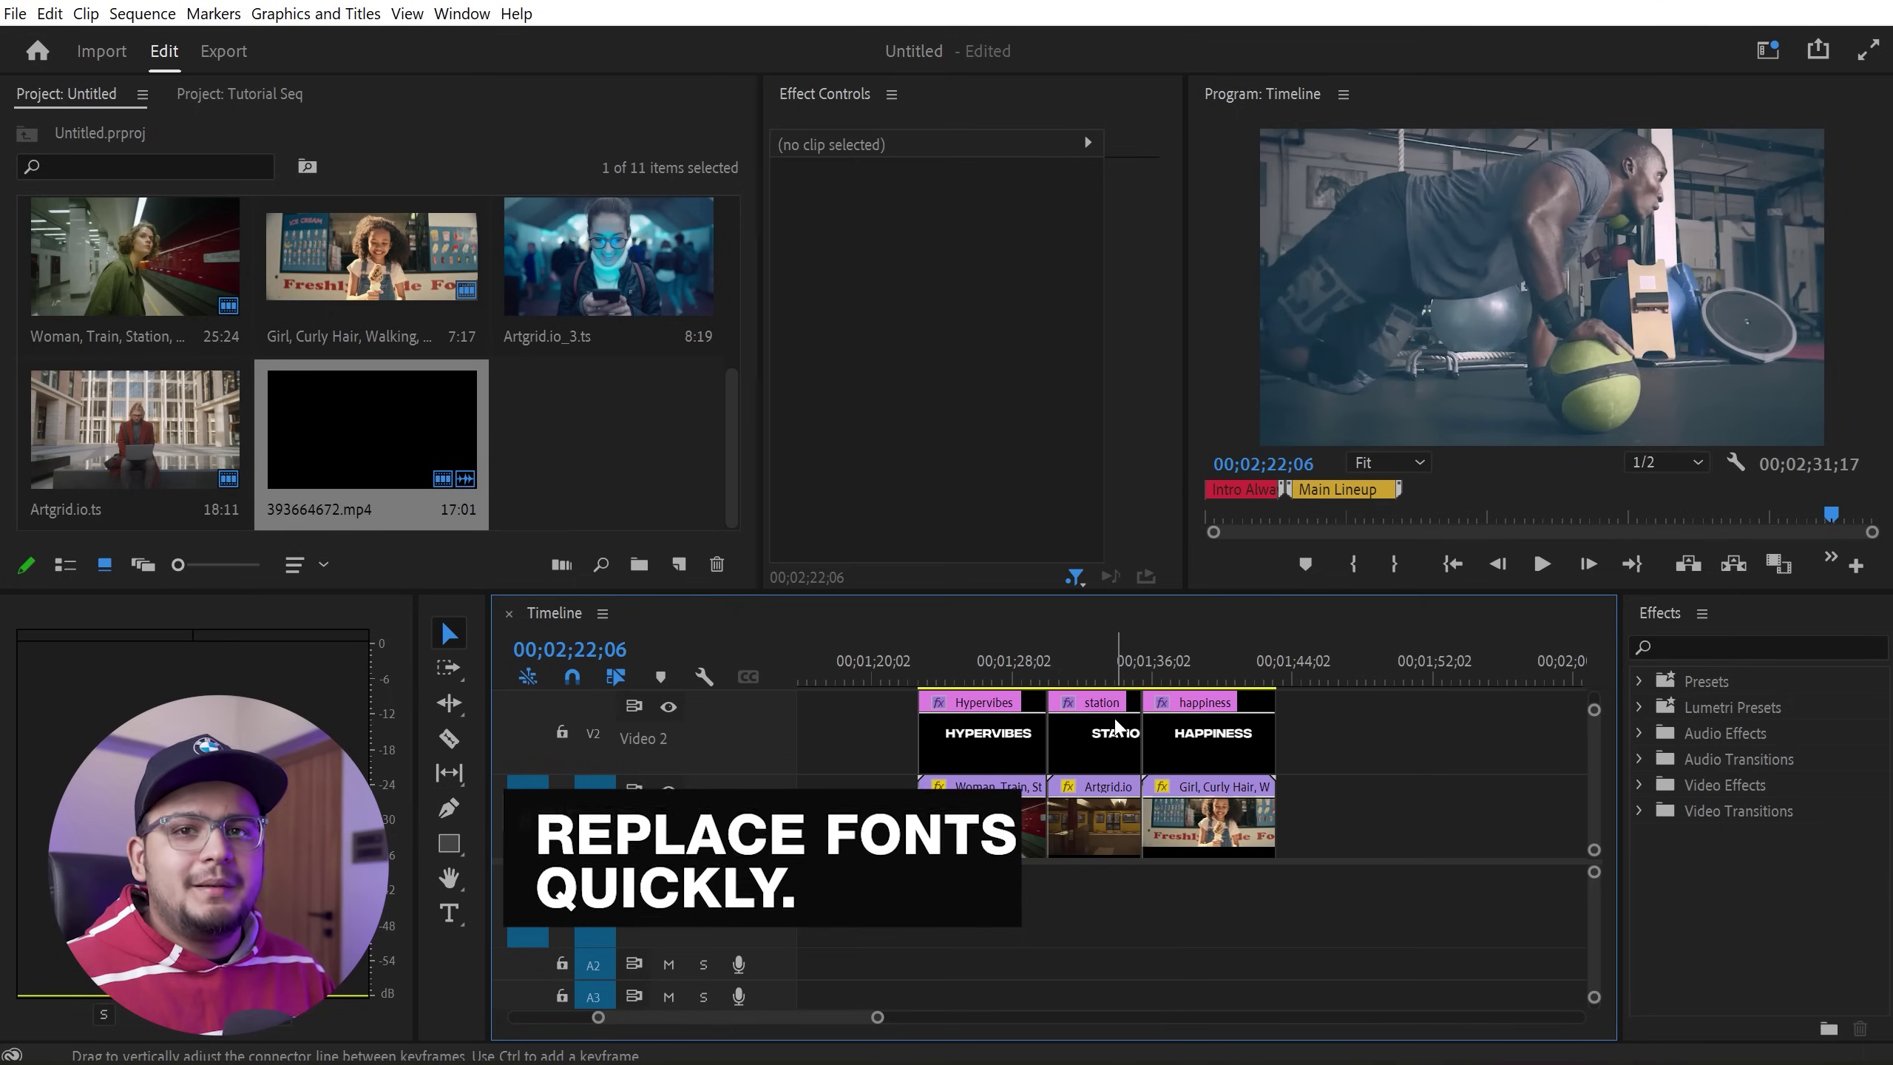
Select the Hypervibes, station and happiness titles on Video 2 and mark Integral CF Demi Bold for replacement.
mouse_move(985, 647)
mouse_down()
mouse_move(1226, 656)
mouse_move(1196, 651)
mouse_up()
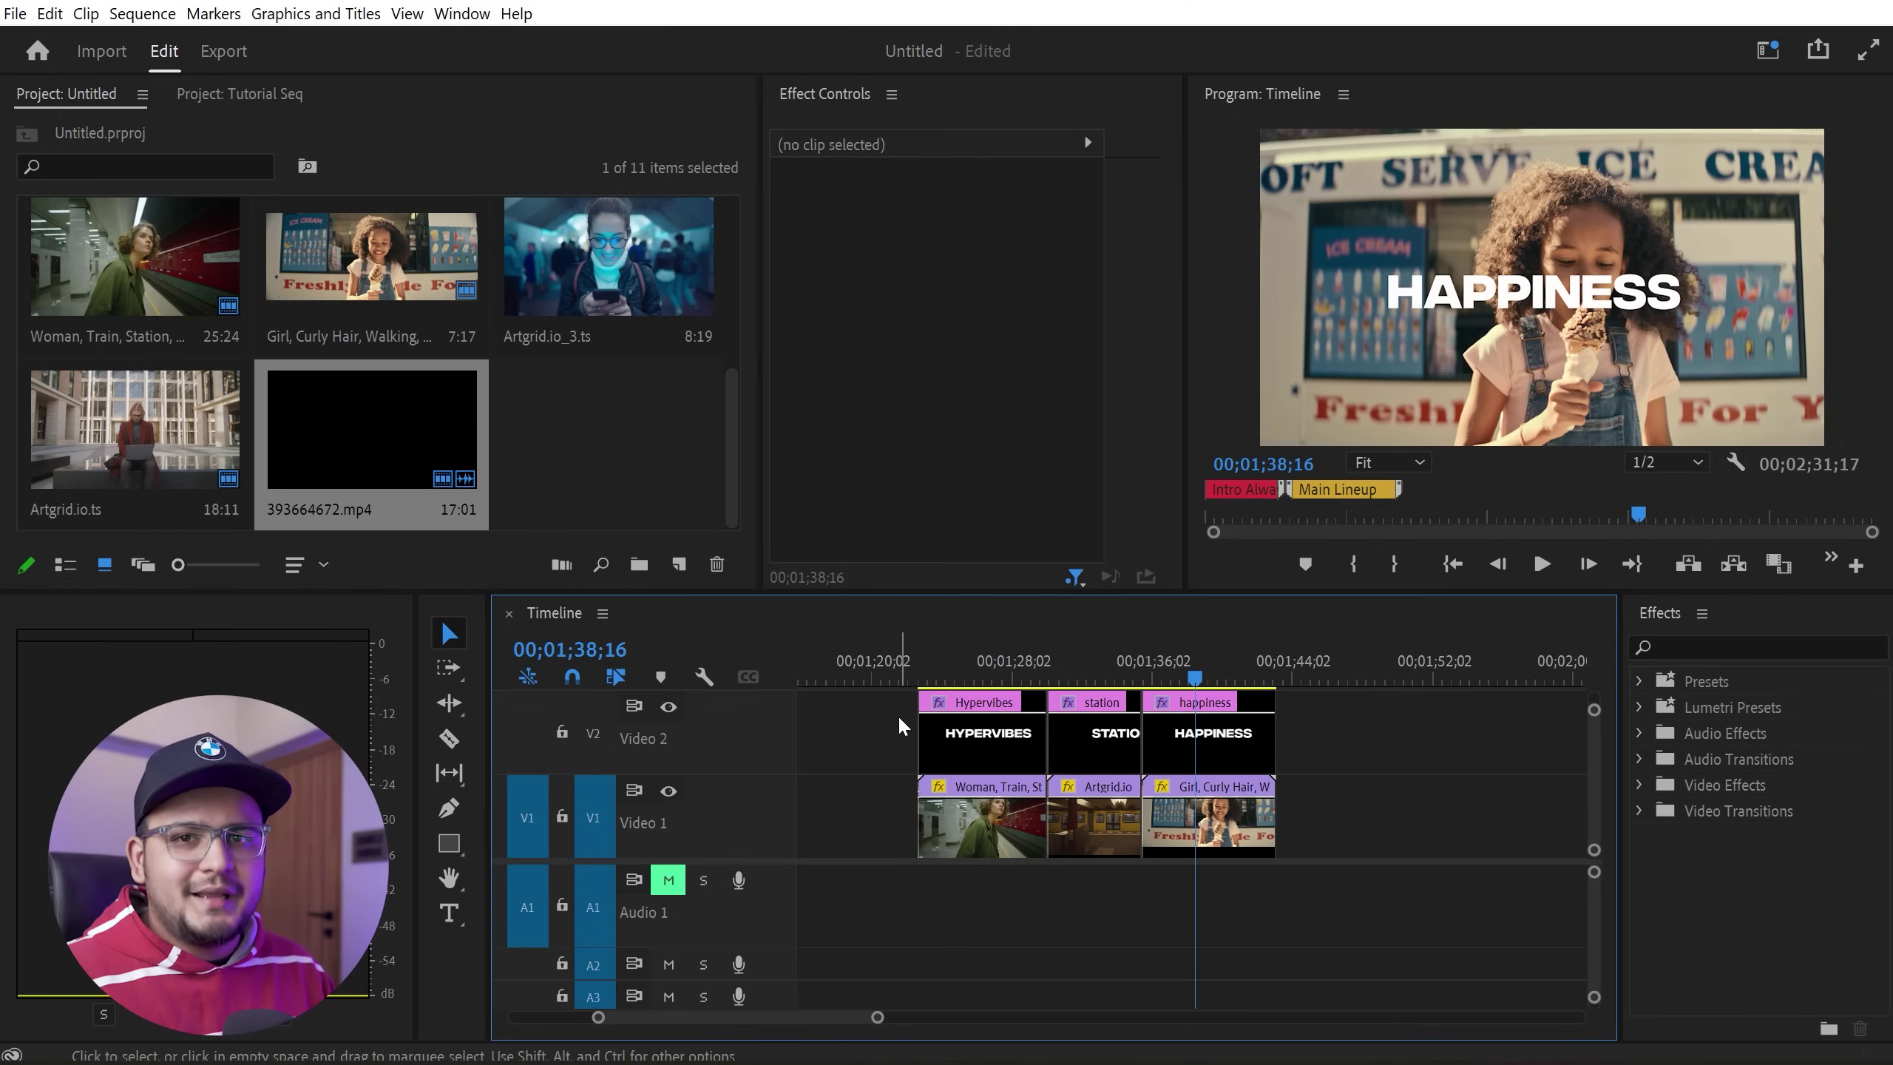
drag(883, 738, 1270, 697)
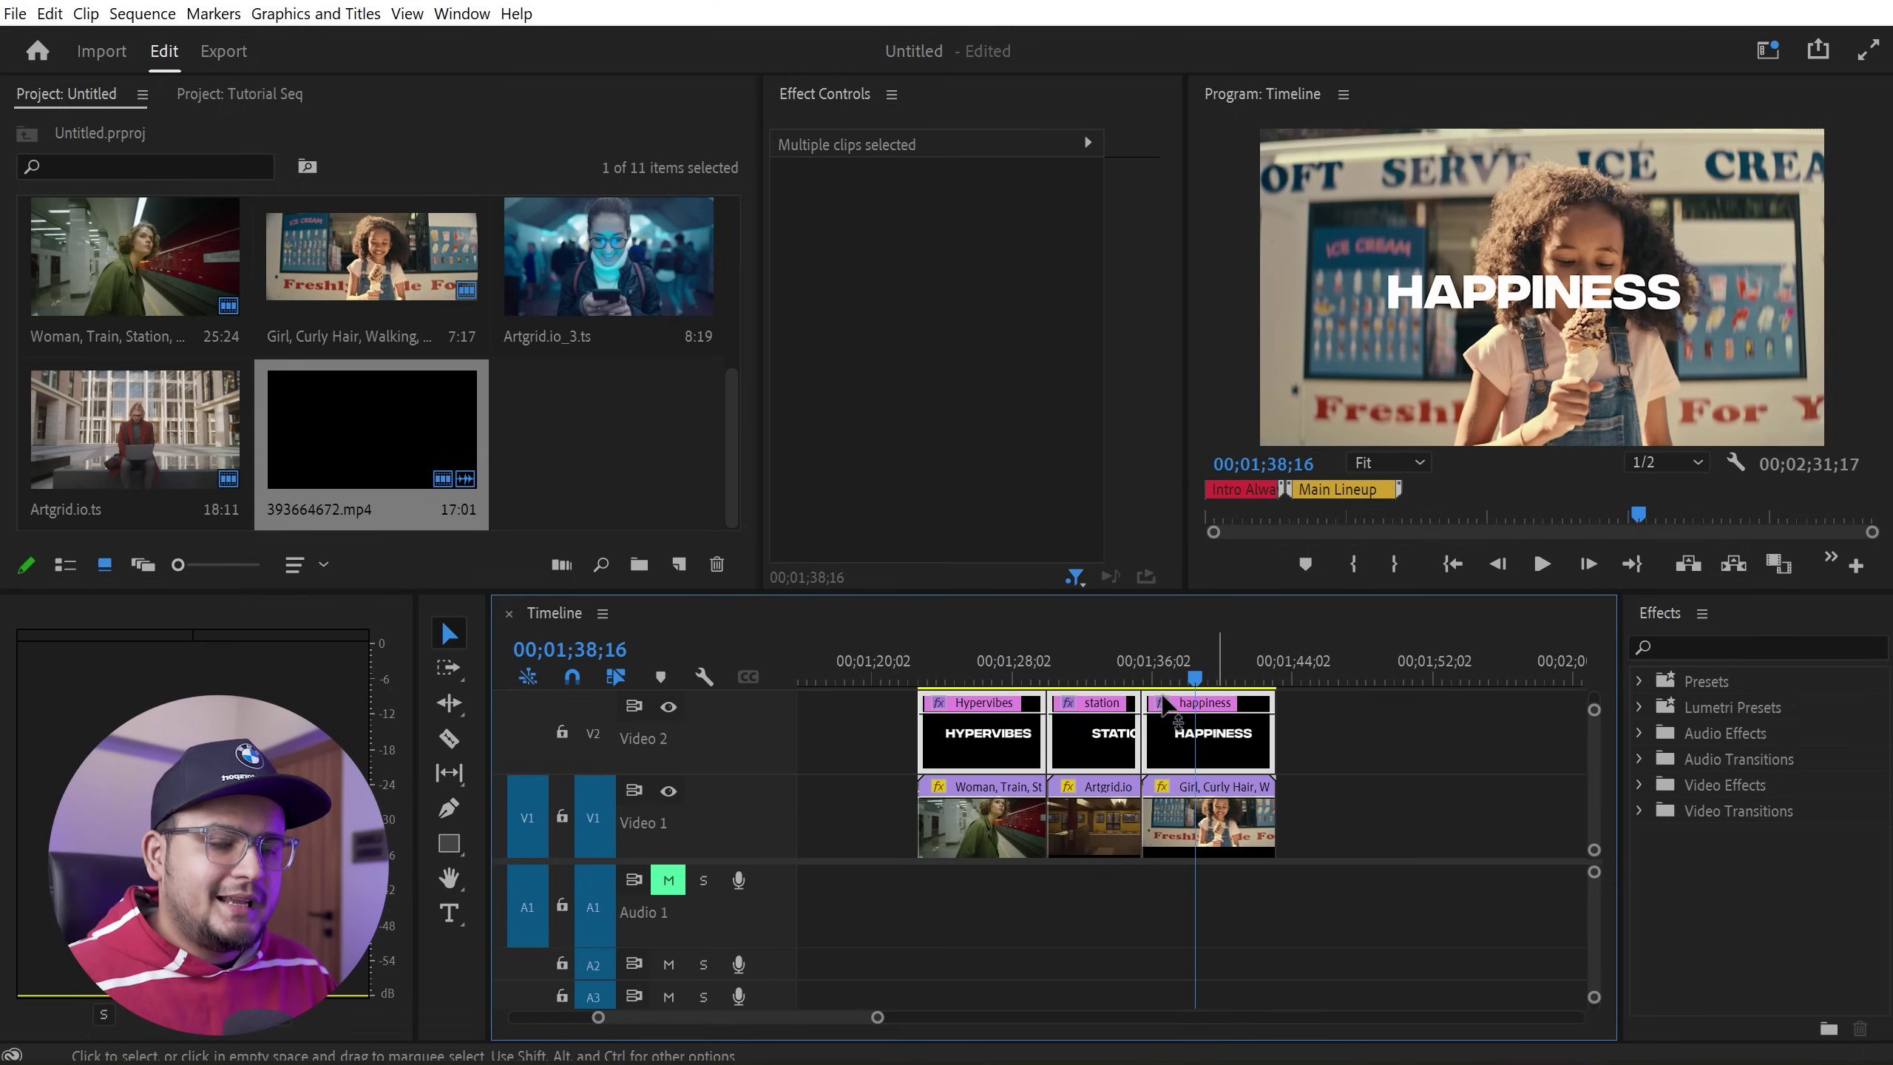
click(289, 21)
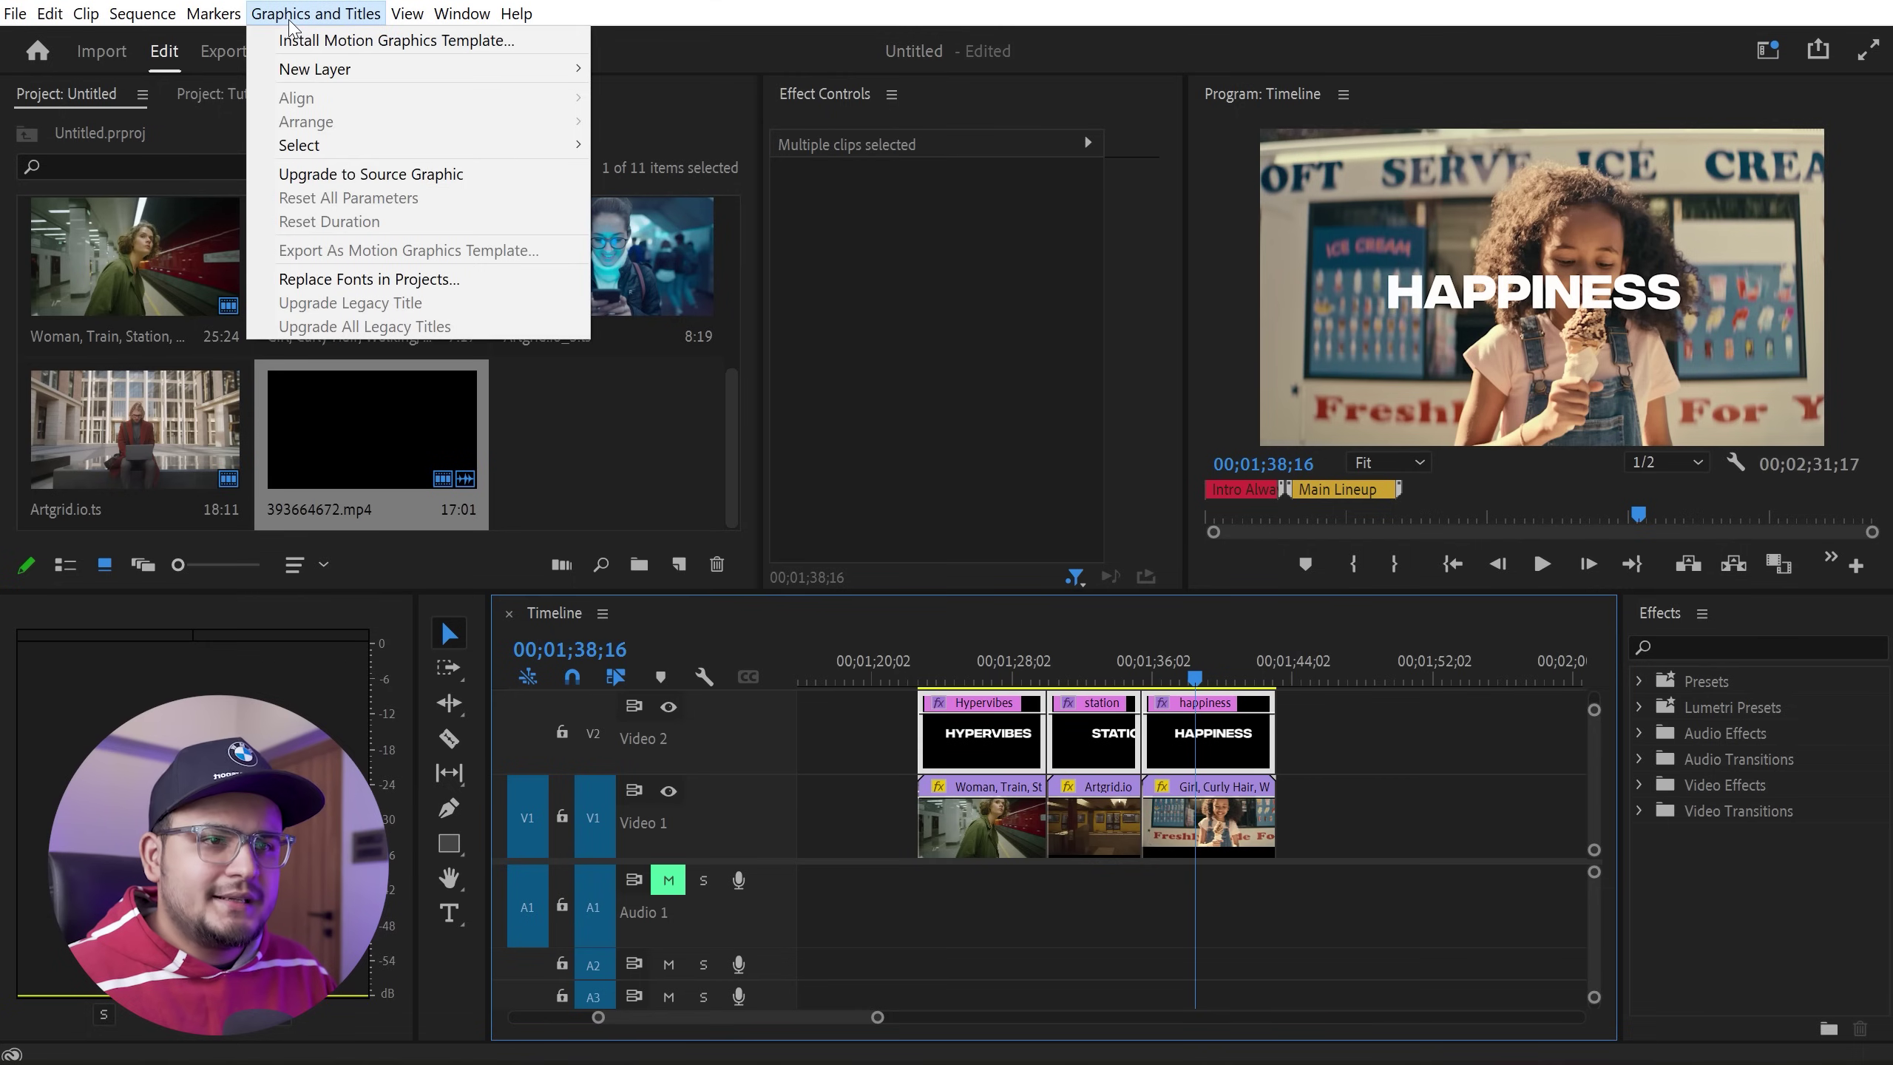
click(311, 286)
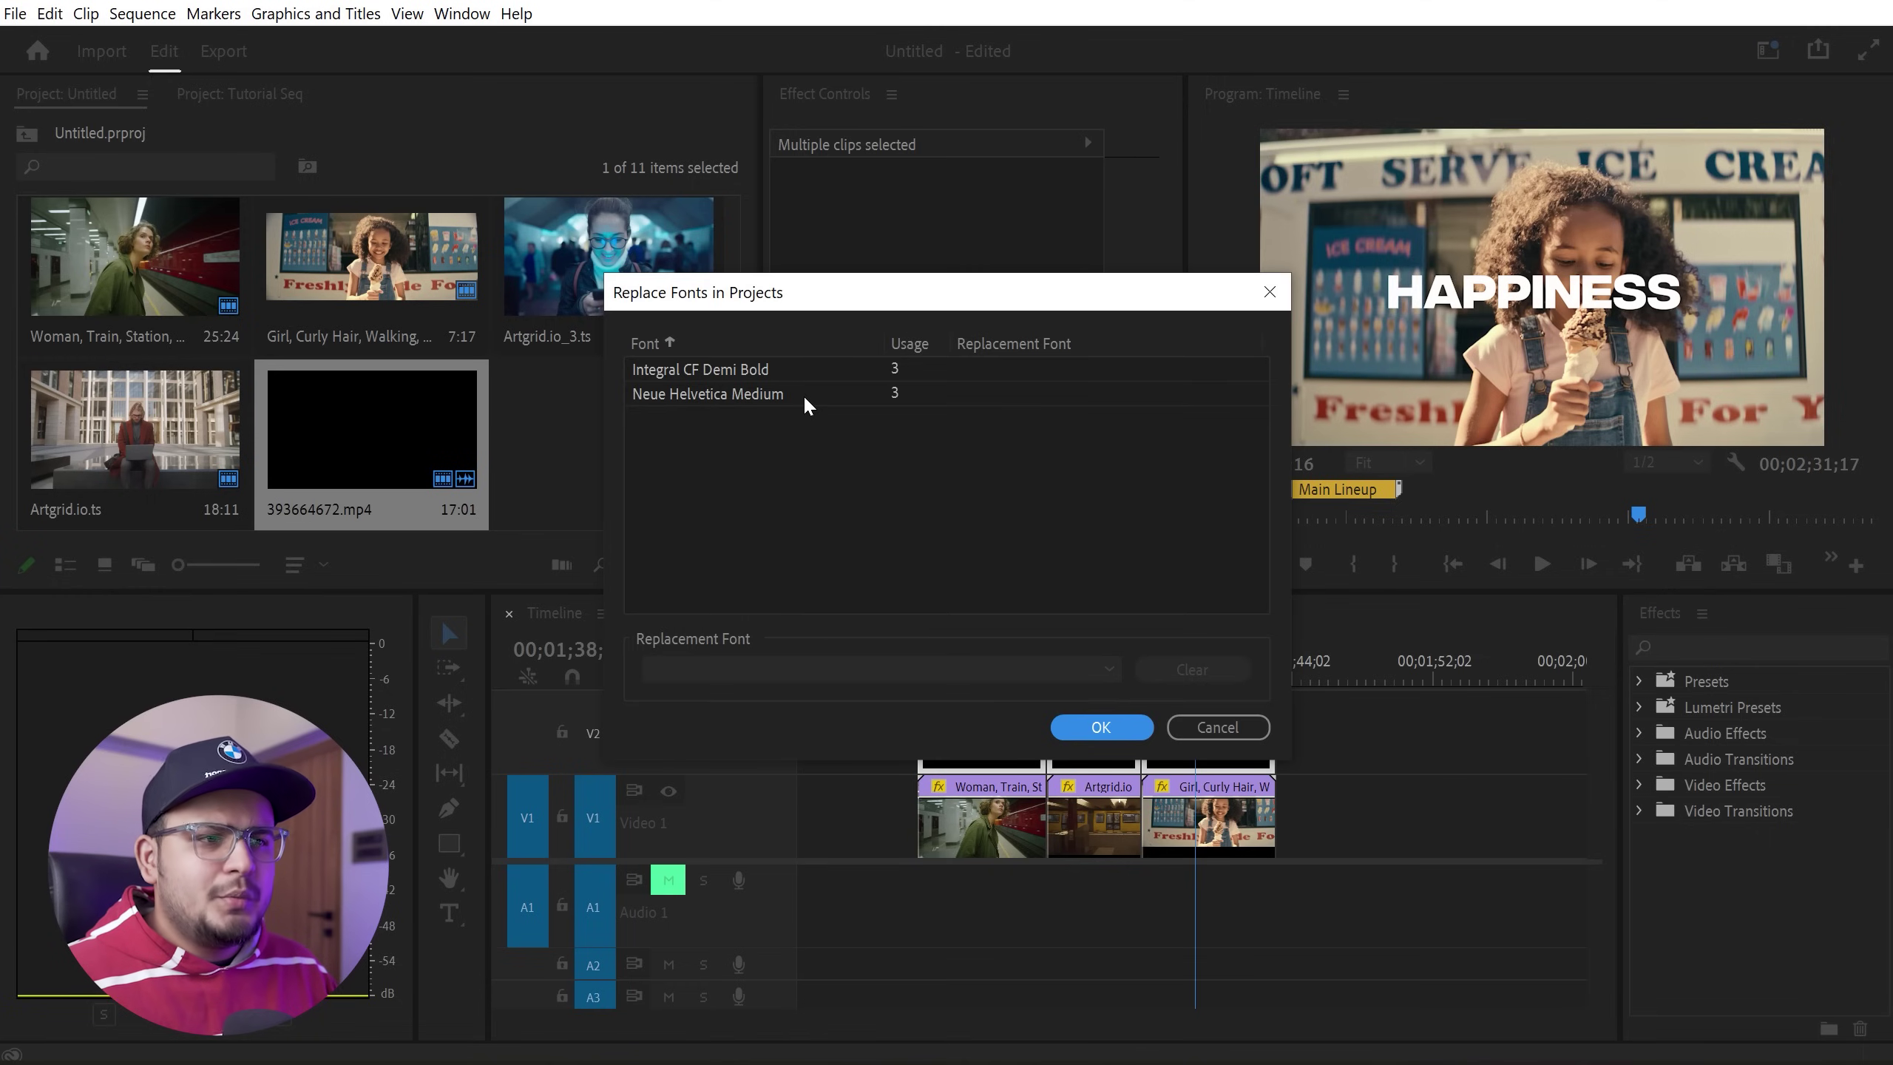
click(709, 366)
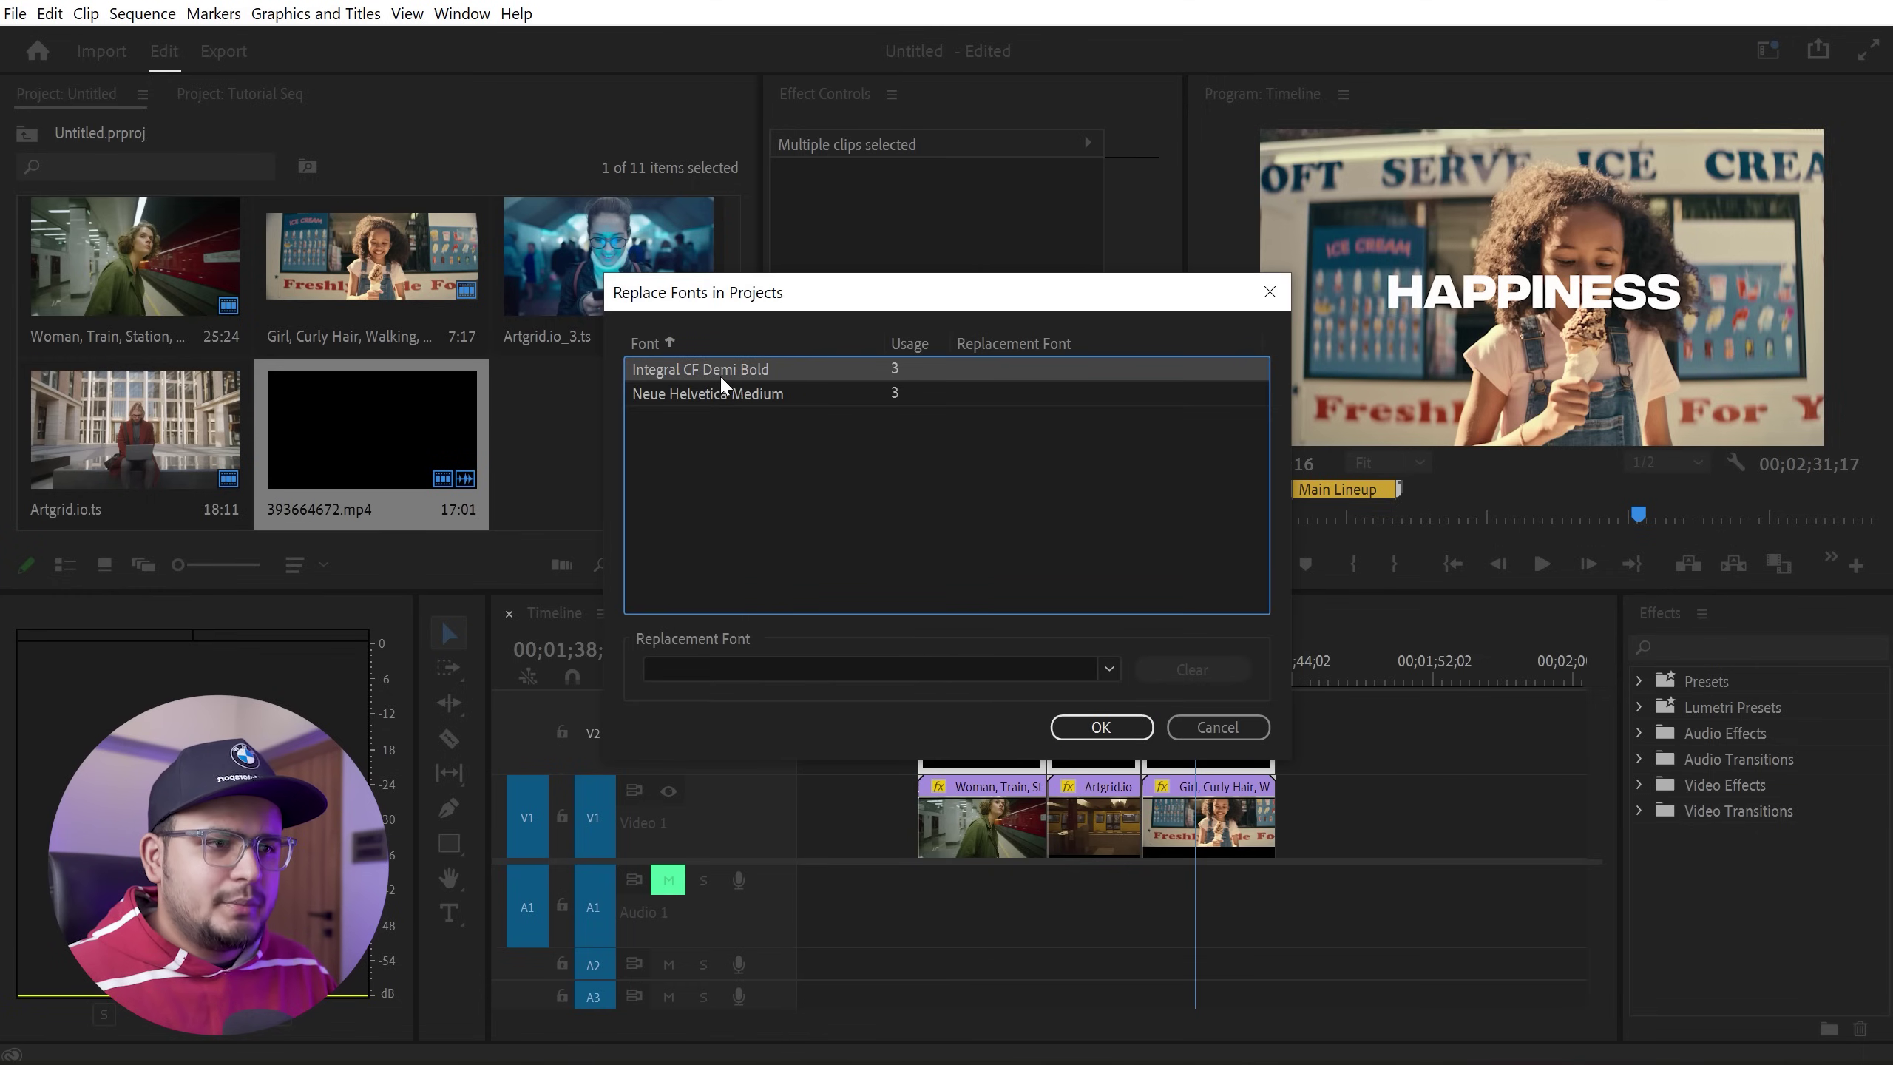
Set AXIS as the replacement font, apply it, and return the playhead to the titles.
click(760, 659)
scroll(824, 541, down, 4)
scroll(823, 541, down, 4)
scroll(823, 541, down, 5)
scroll(824, 541, down, 4)
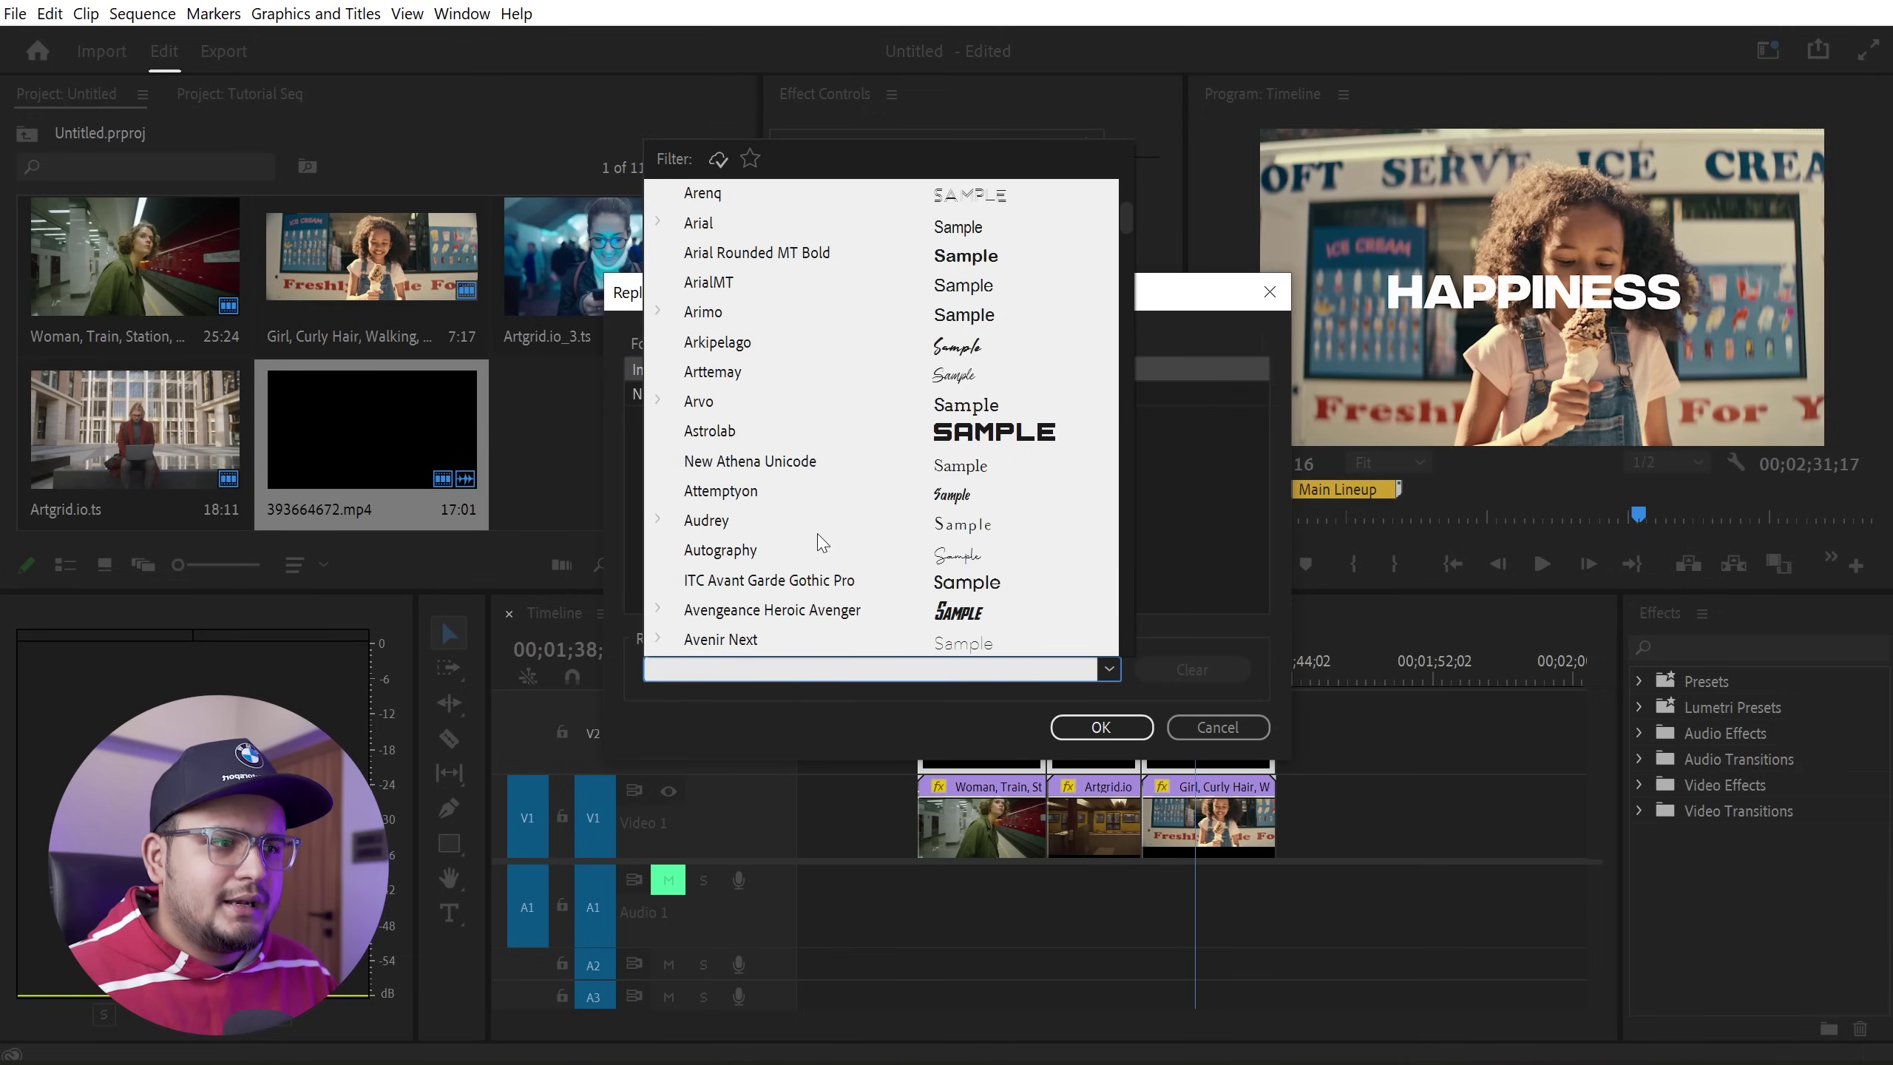
scroll(802, 481, down, 3)
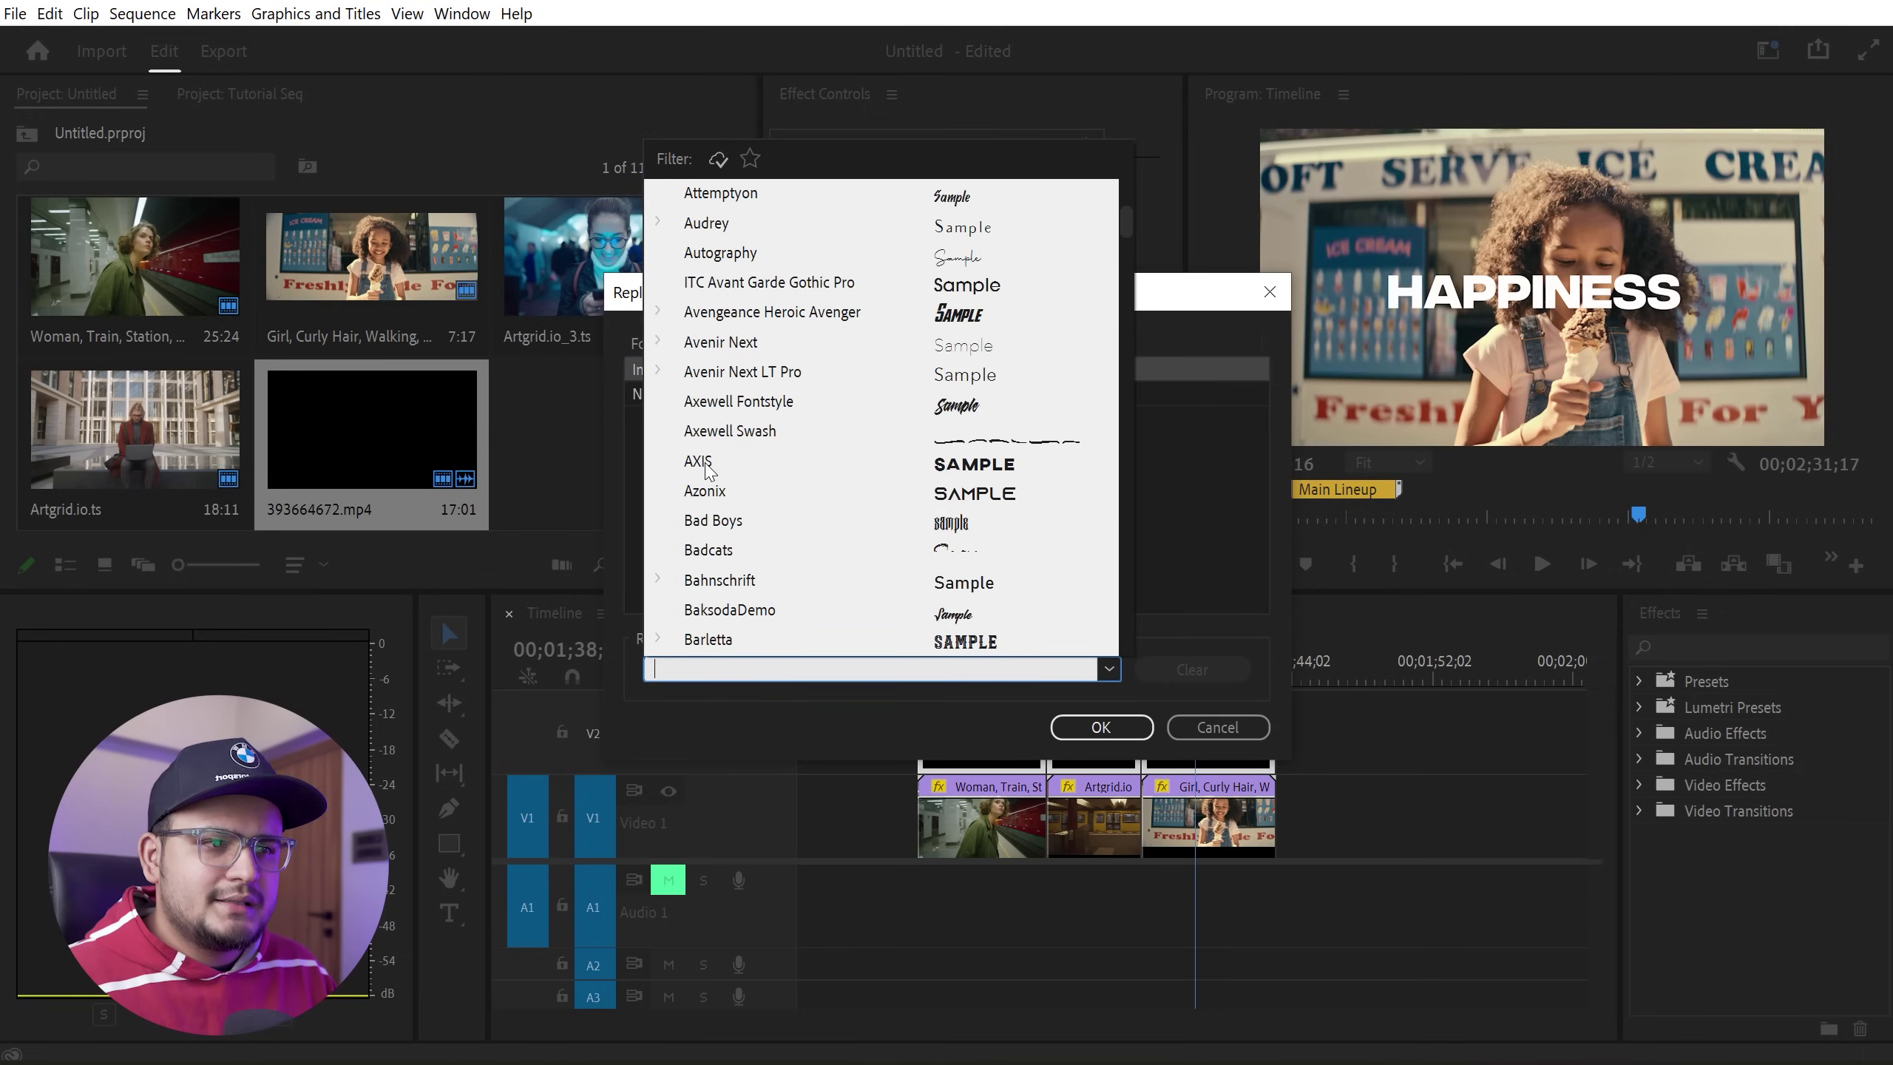
click(703, 462)
click(1088, 727)
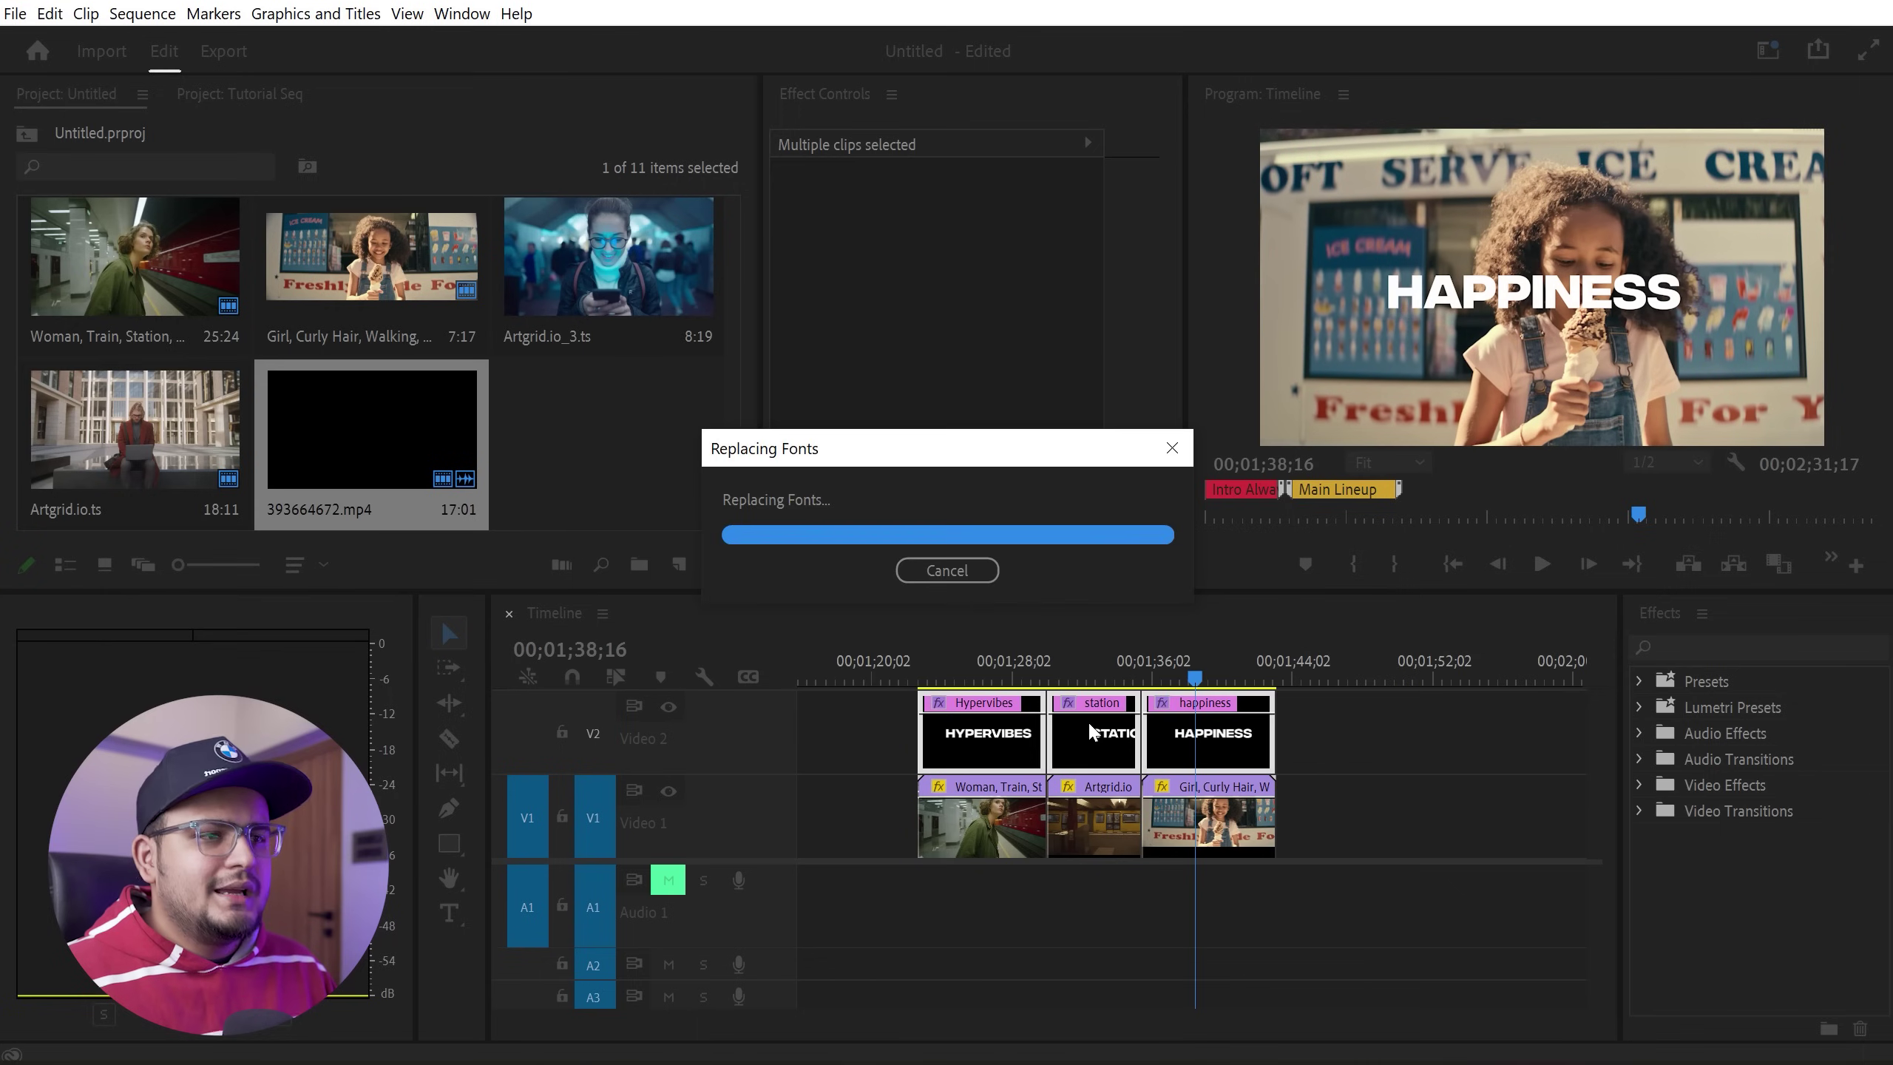
click(955, 651)
Replace AXIS Extra Bold with arabella project-wide and scrub the Video 2 titles to check the script lettering.
mouse_move(955, 651)
mouse_down()
mouse_move(1195, 660)
mouse_move(1037, 671)
mouse_up()
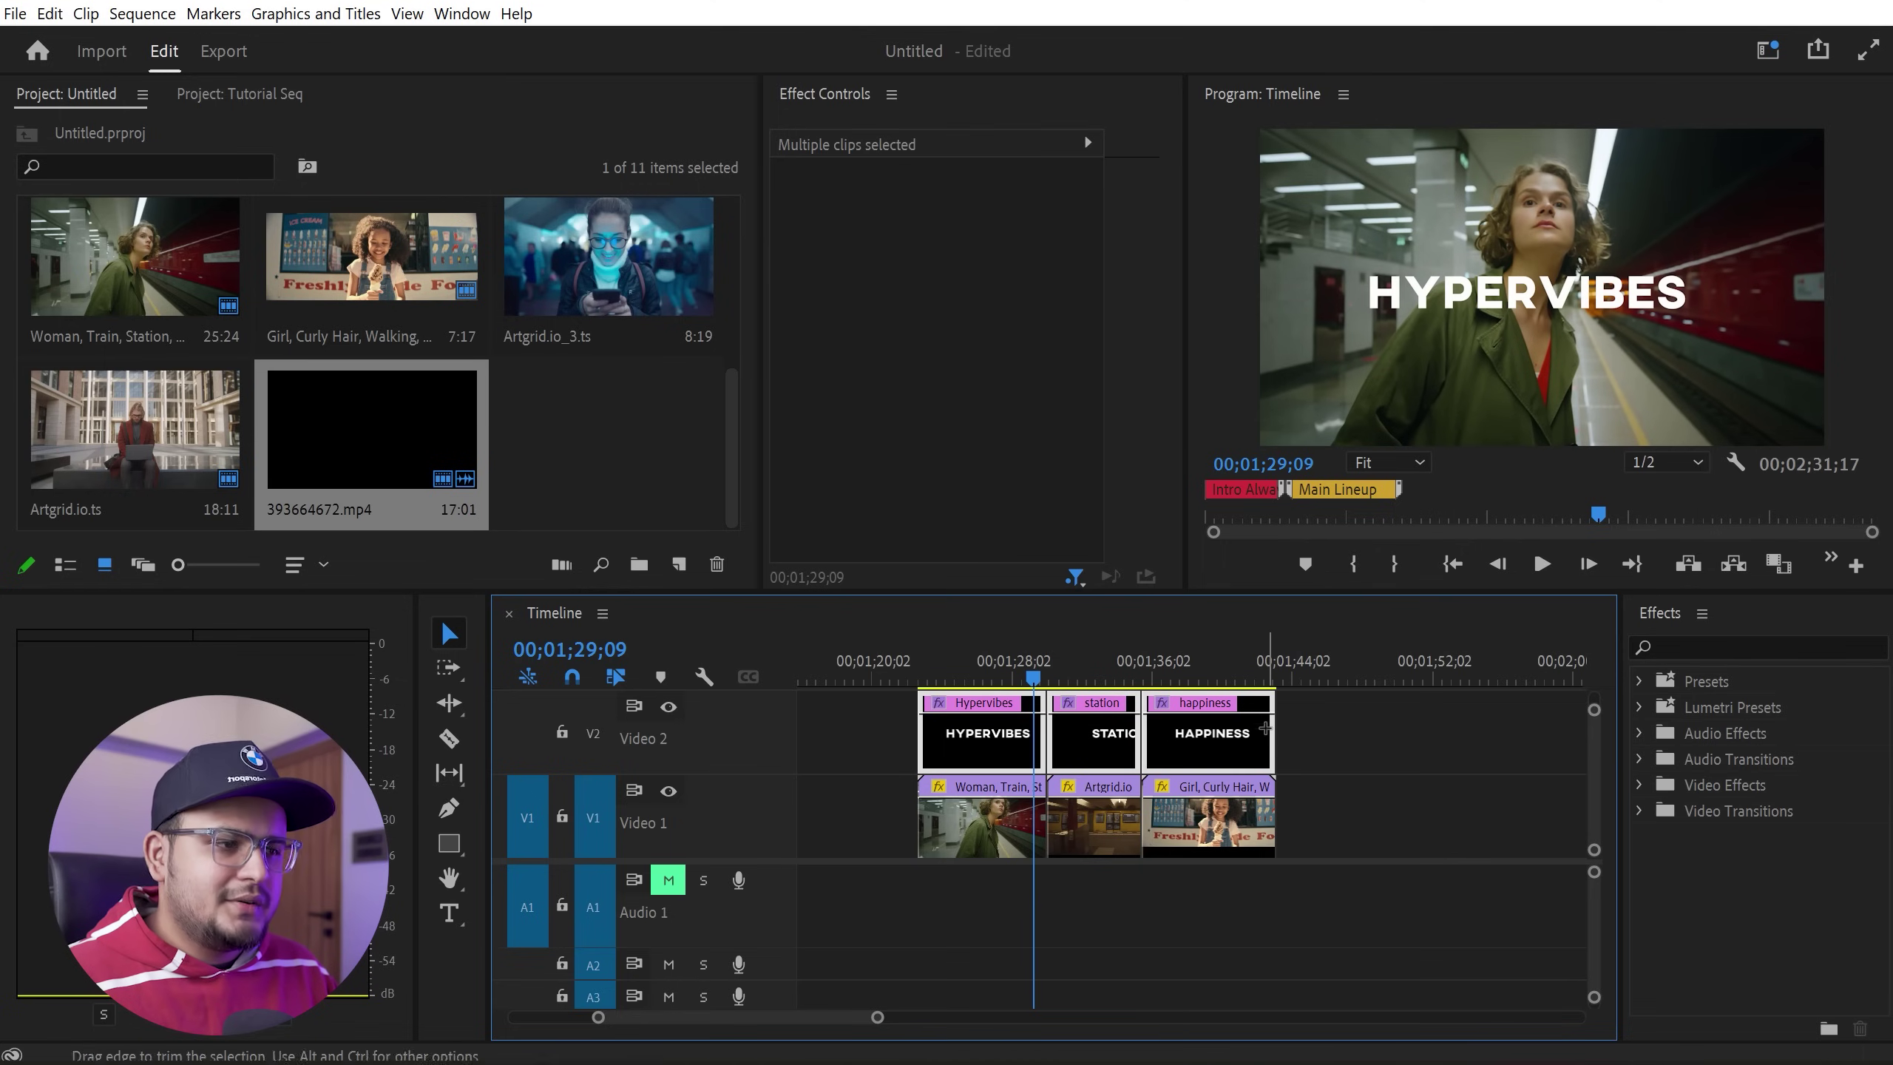
click(310, 14)
click(343, 280)
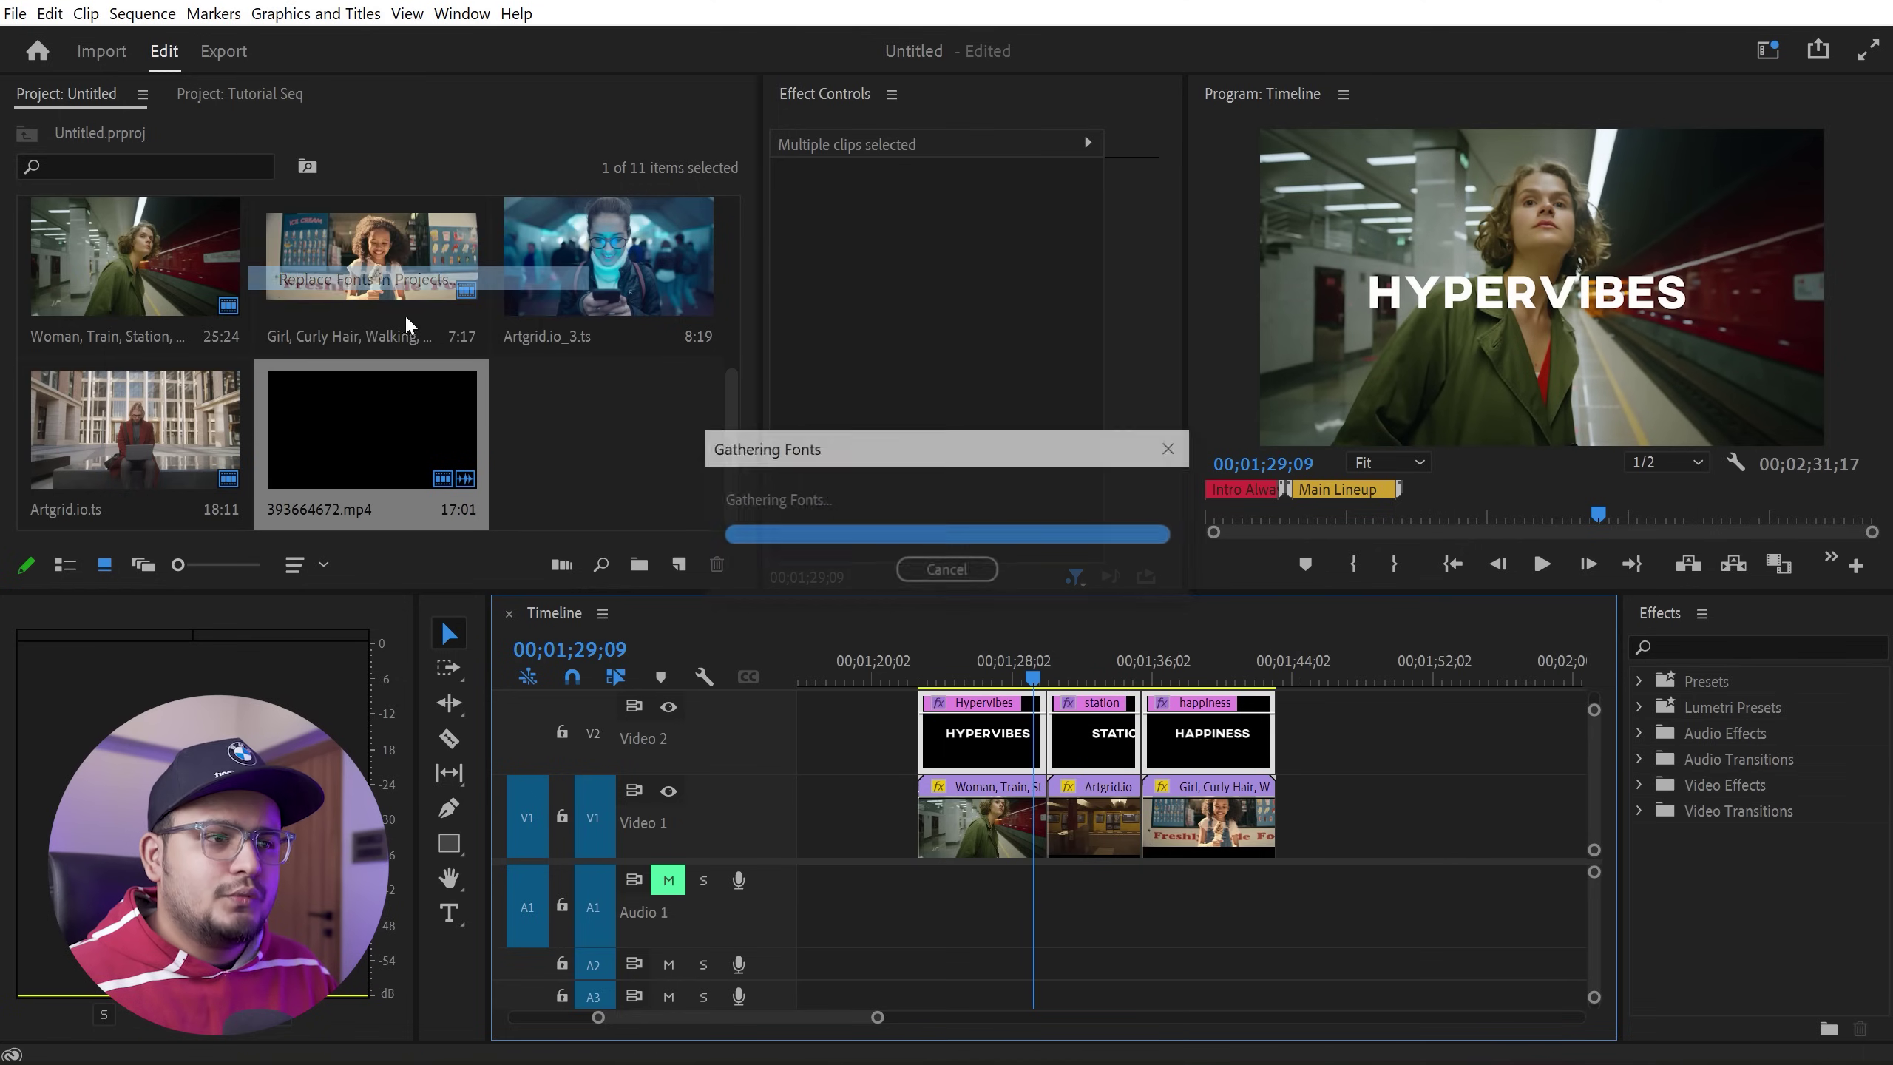
click(701, 369)
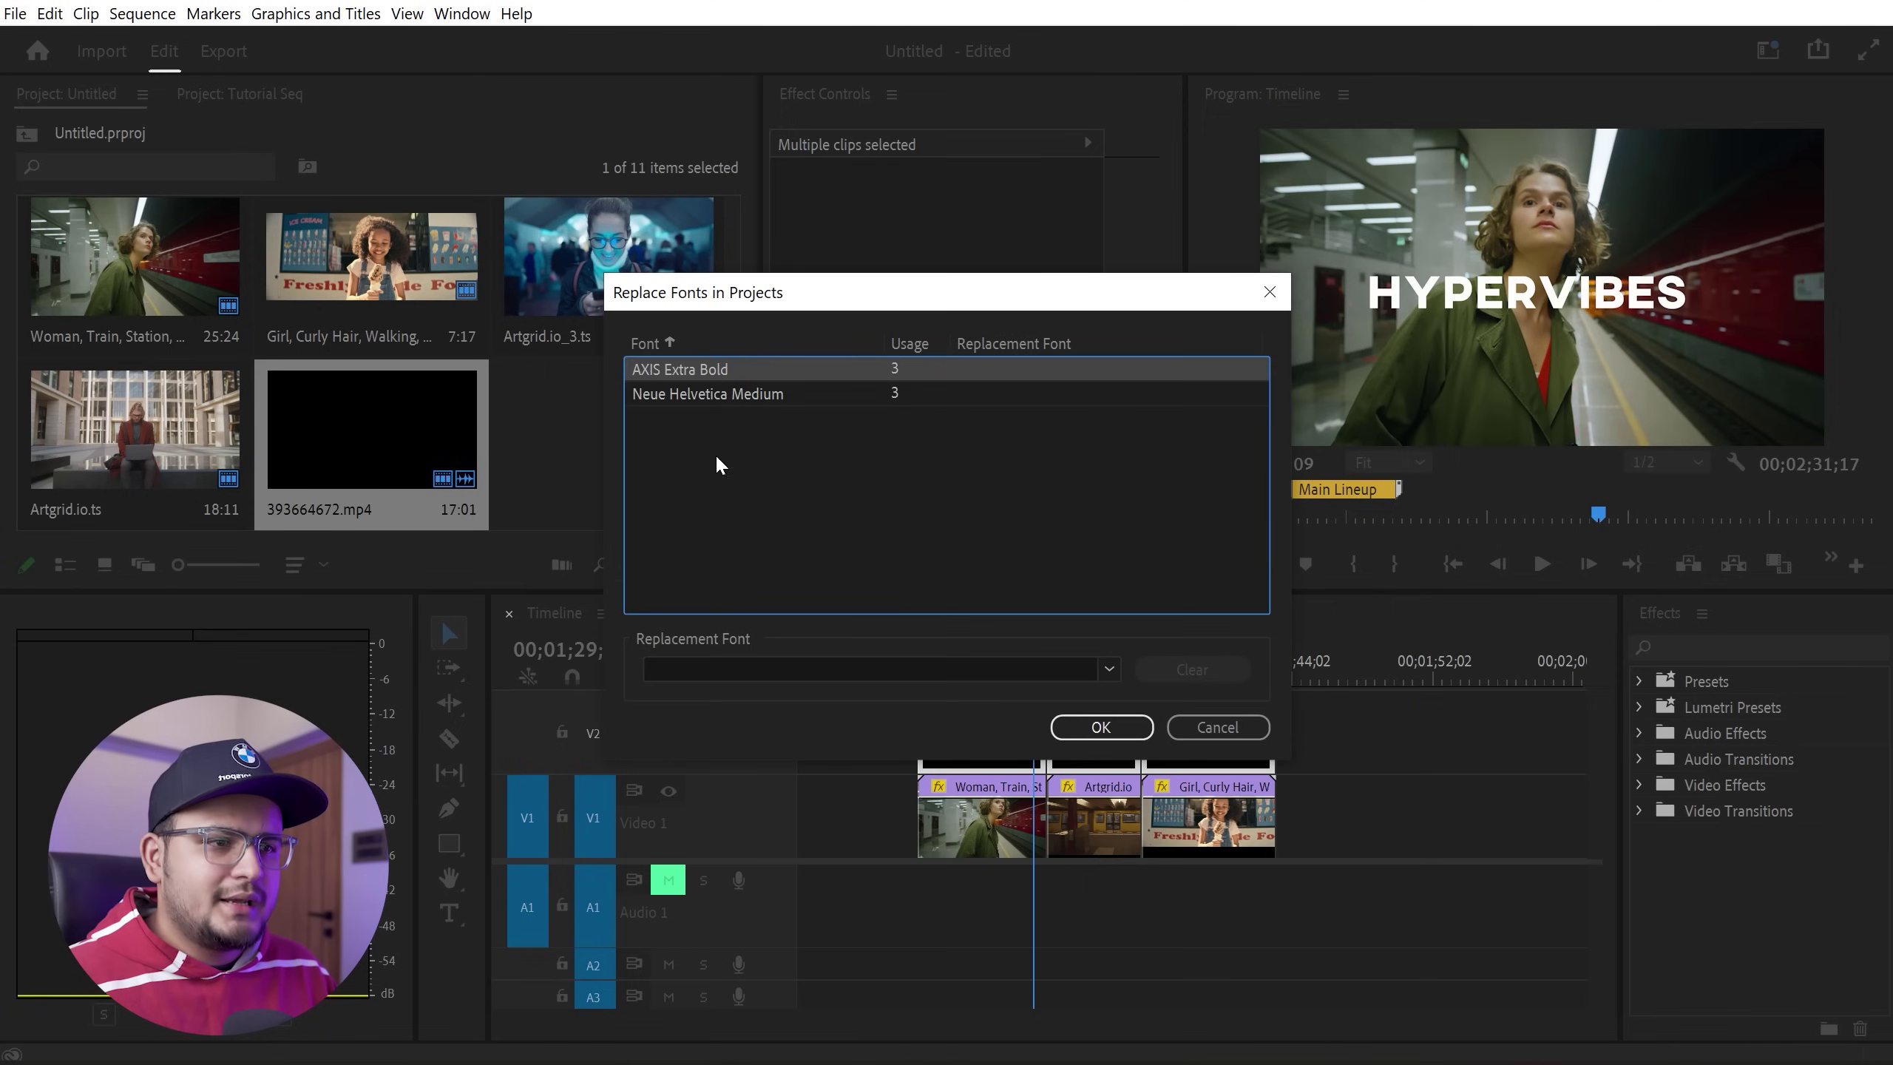
click(757, 657)
scroll(807, 461, down, 5)
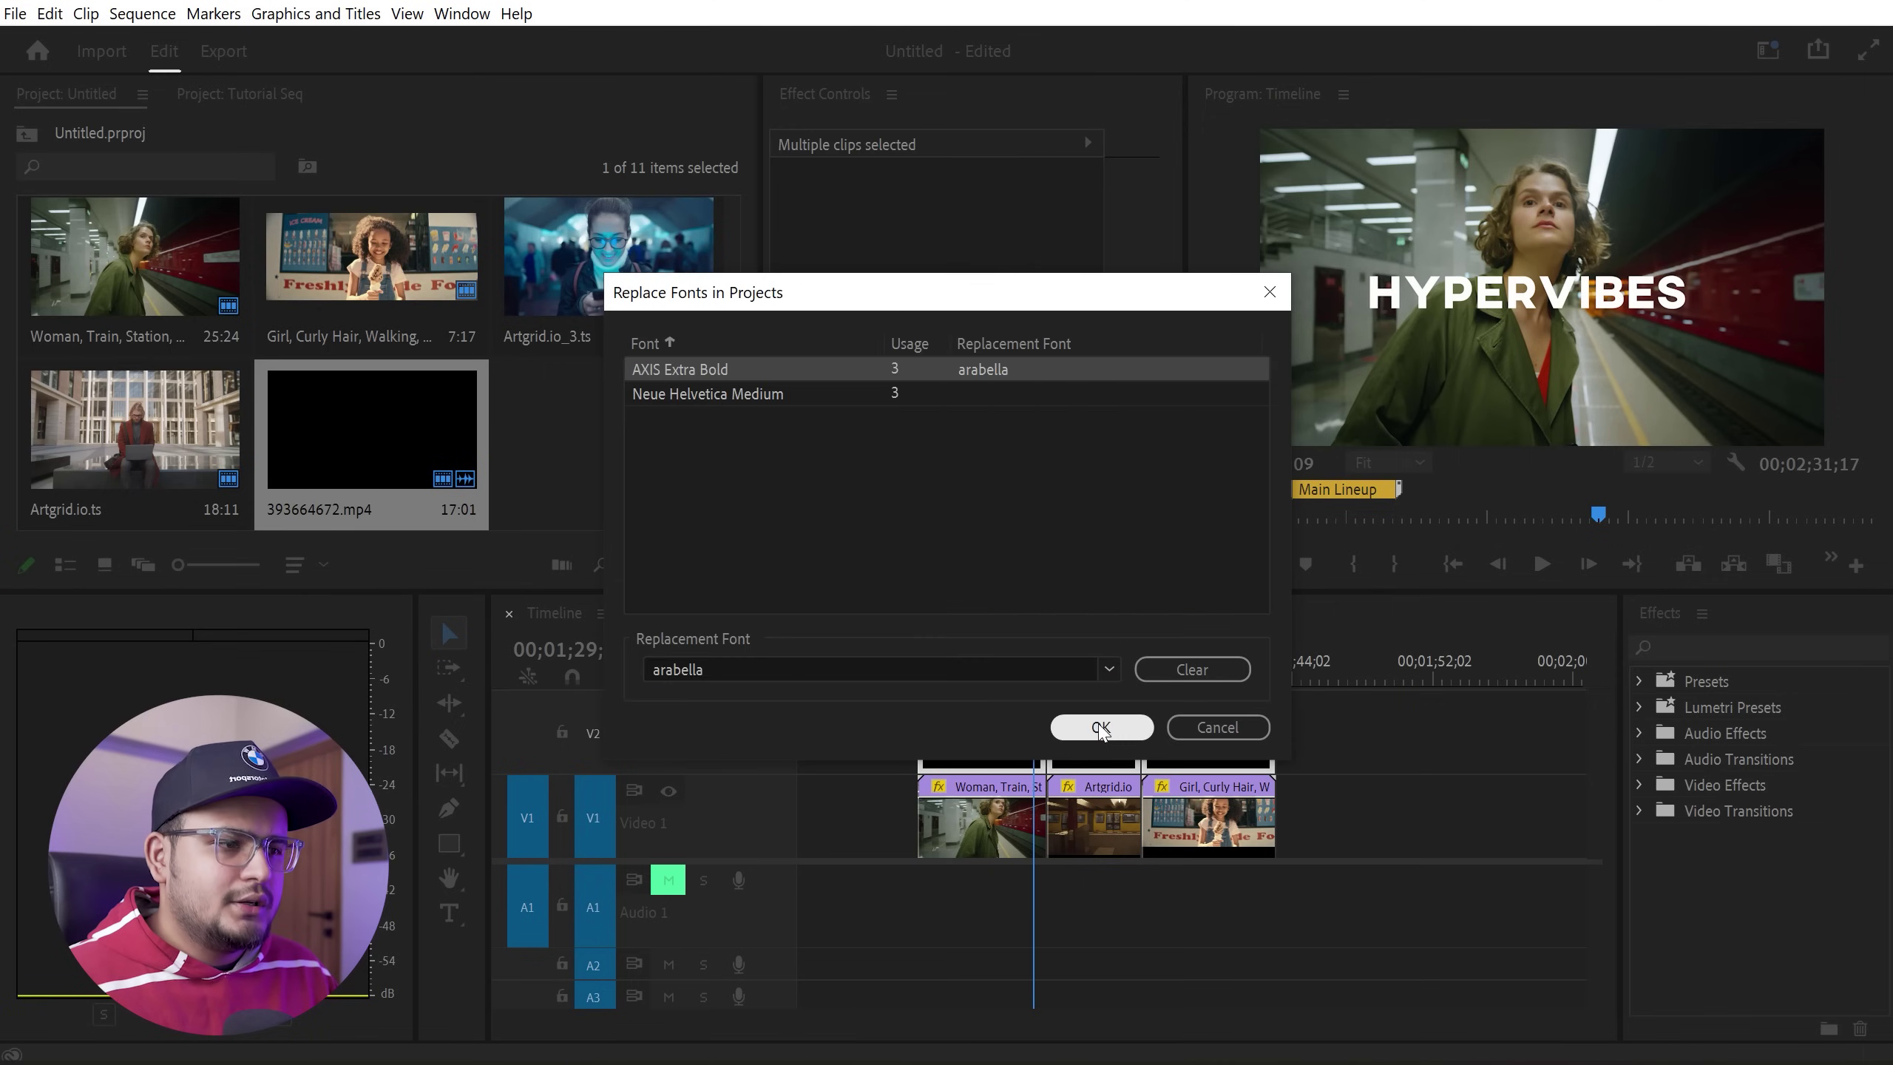
click(1100, 728)
drag(1036, 672, 1221, 662)
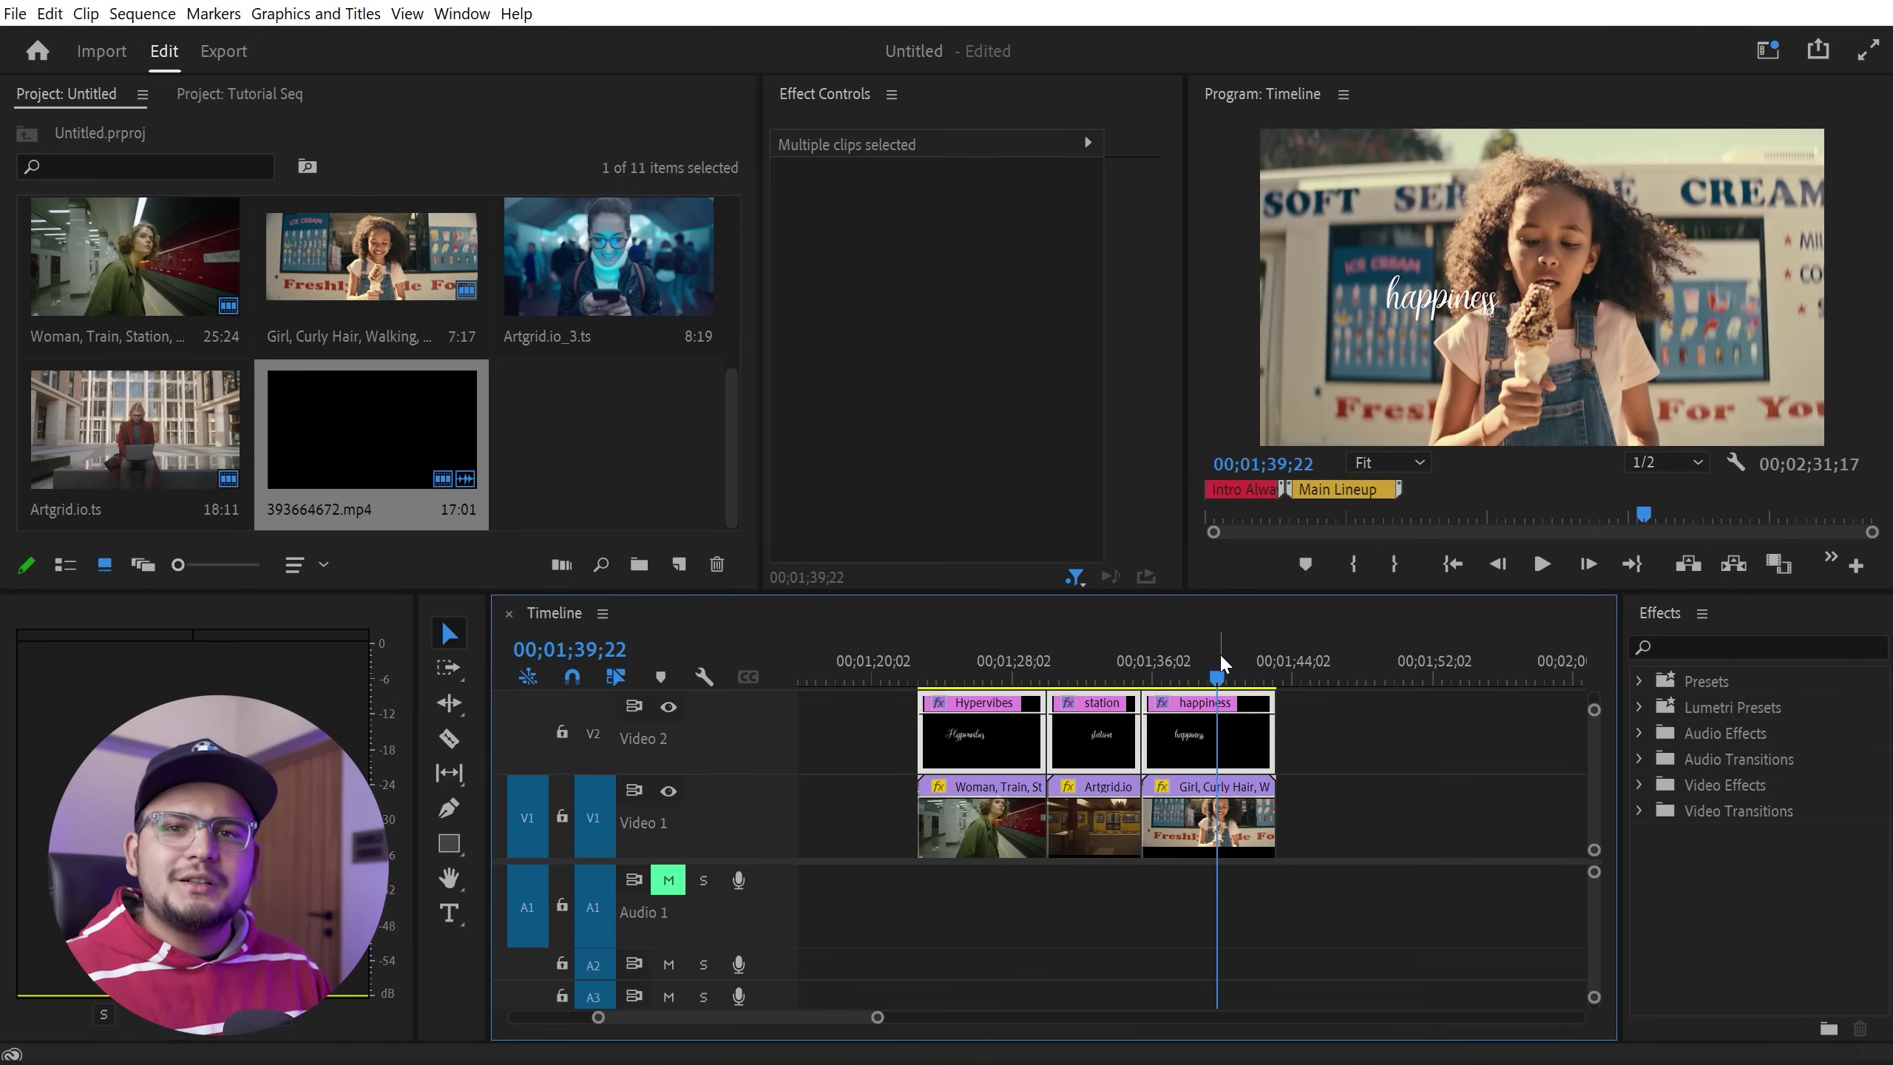